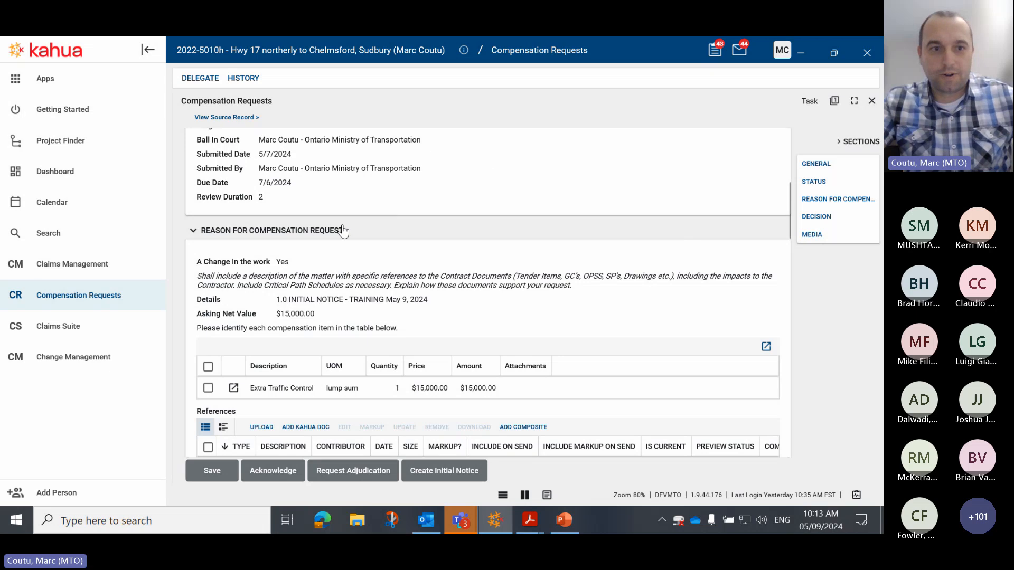
- Create an Initial Notice from the open compensation request without including PDF copies, and show the new notice's form at full width
scroll(545, 255, down, 1)
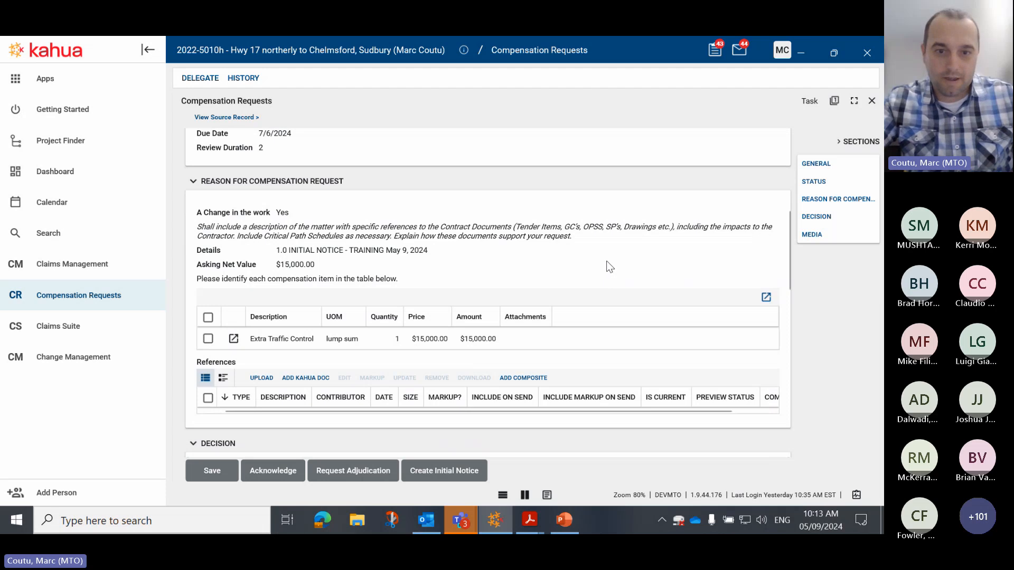
scroll(473, 333, down, 2)
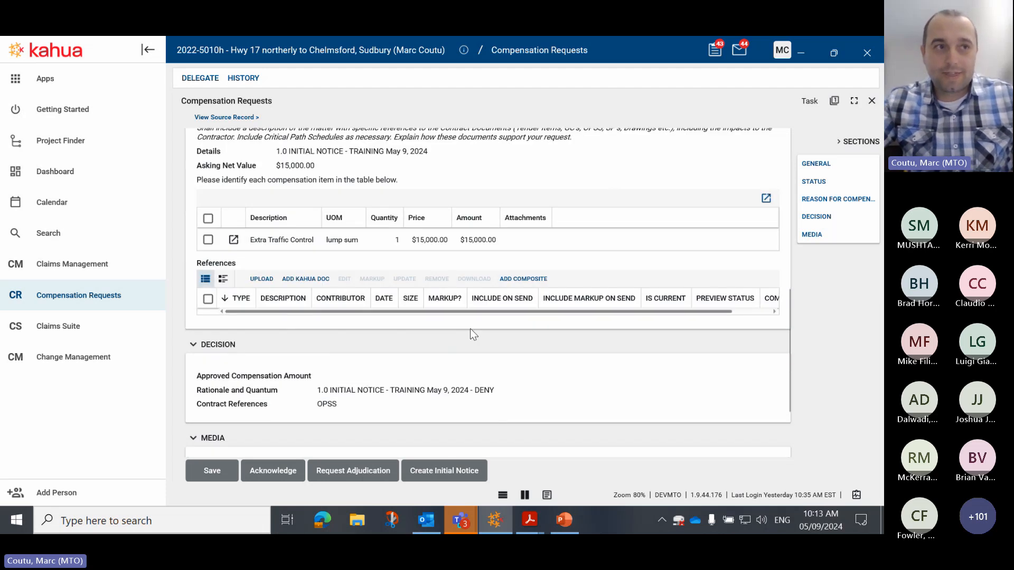
scroll(470, 330, down, 2)
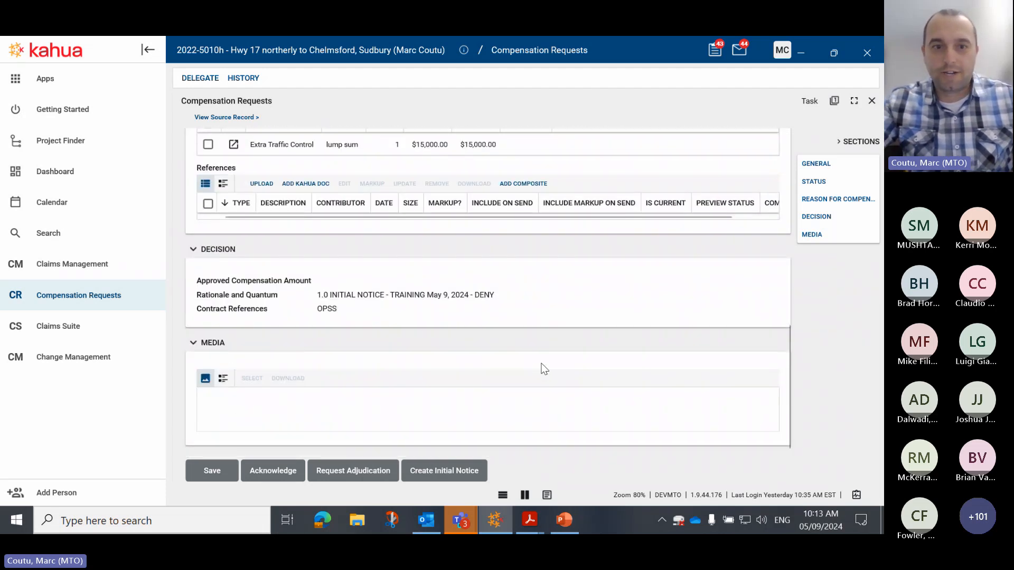
click(442, 473)
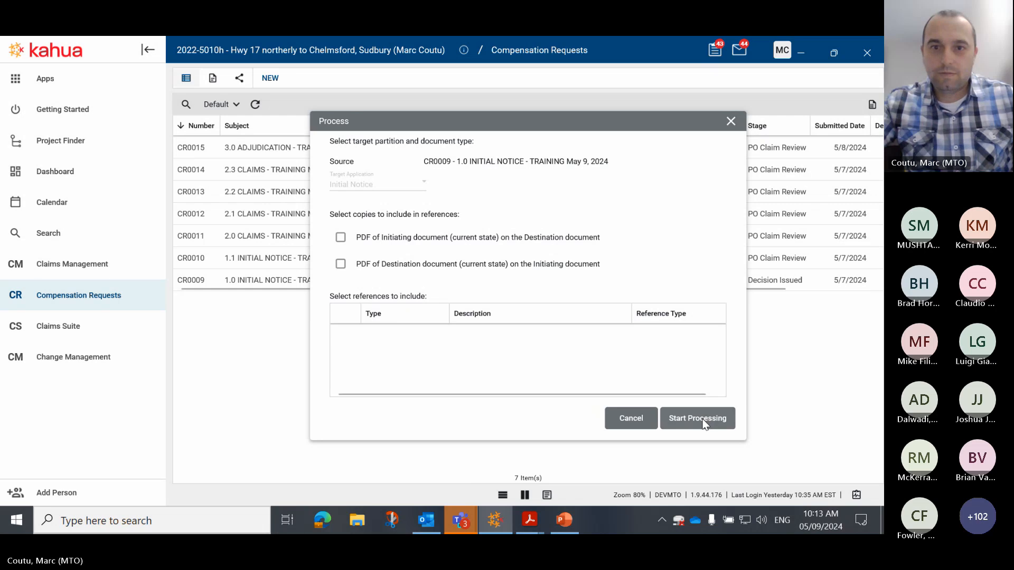
click(703, 421)
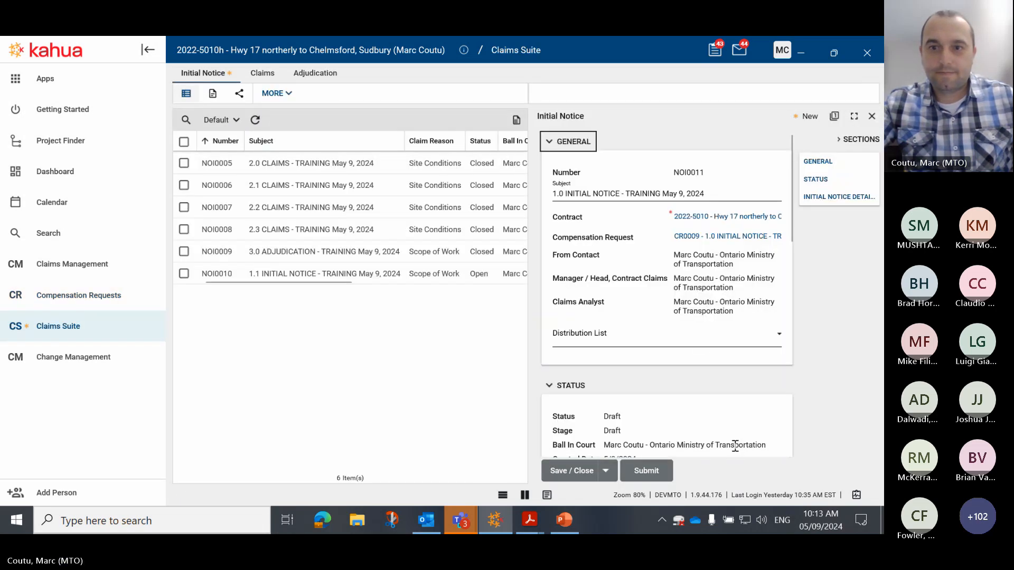
click(547, 495)
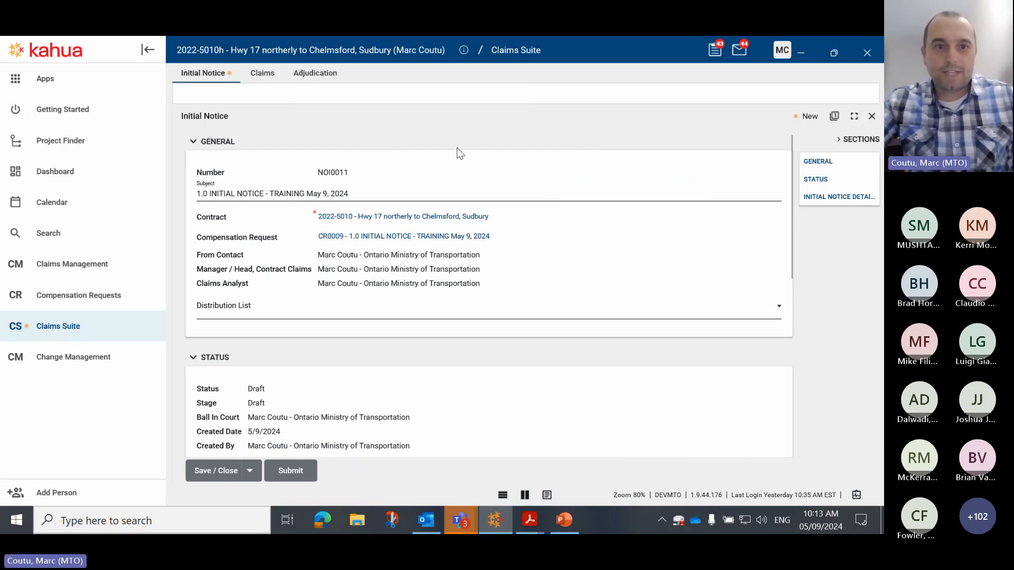
- Set the Initial Notice's date of occurrence to 5/9/2024 and its claim reason to Scope of Work
click(405, 199)
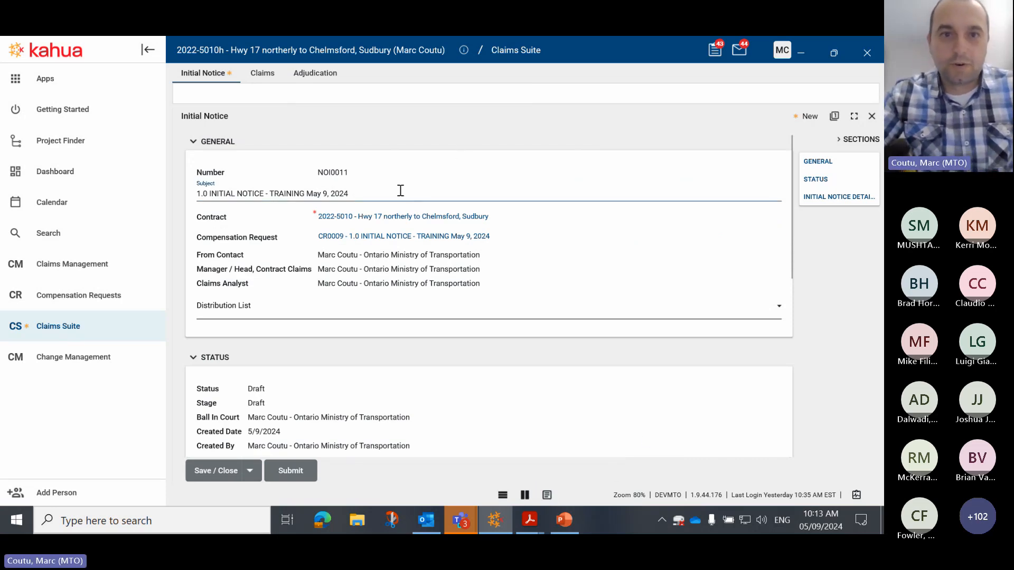
scroll(228, 248, down, 1)
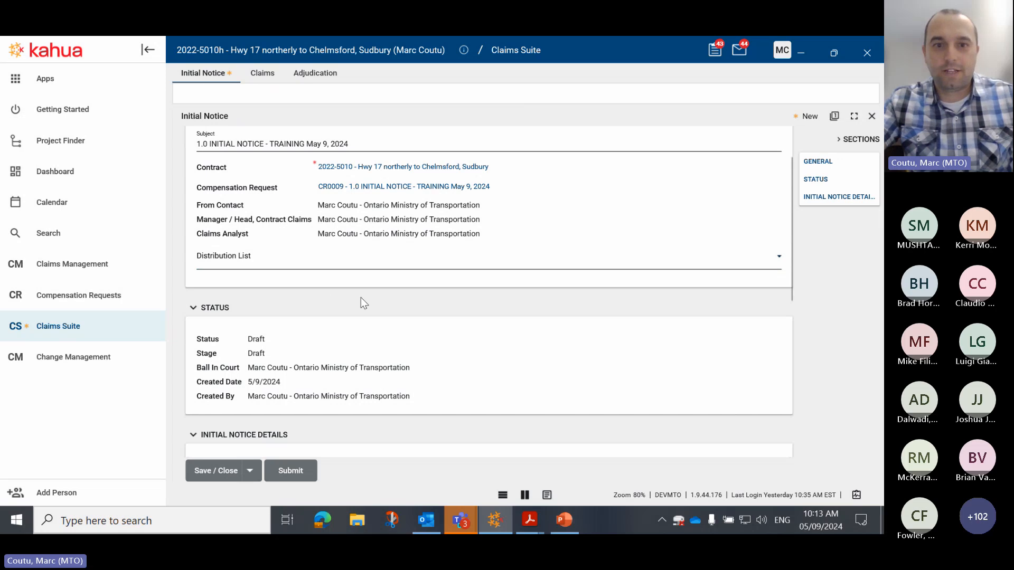
scroll(372, 294, down, 2)
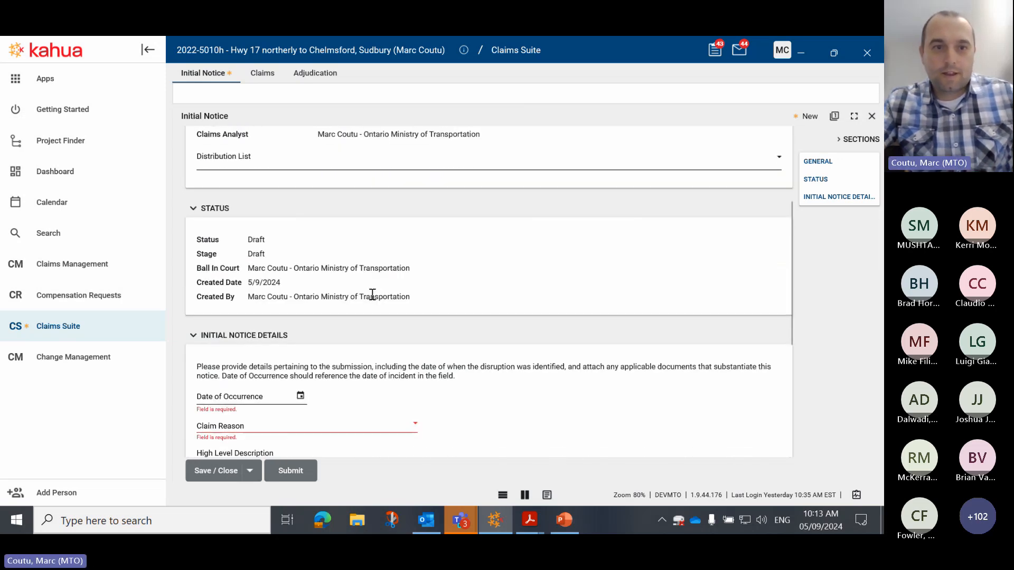
scroll(367, 285, down, 2)
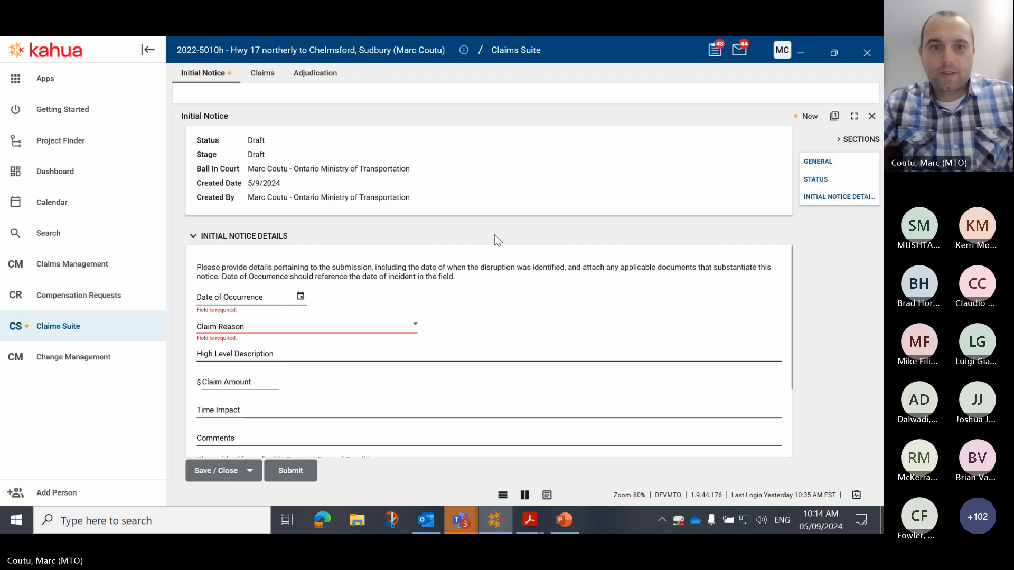
scroll(498, 240, down, 1)
scroll(498, 240, down, 1)
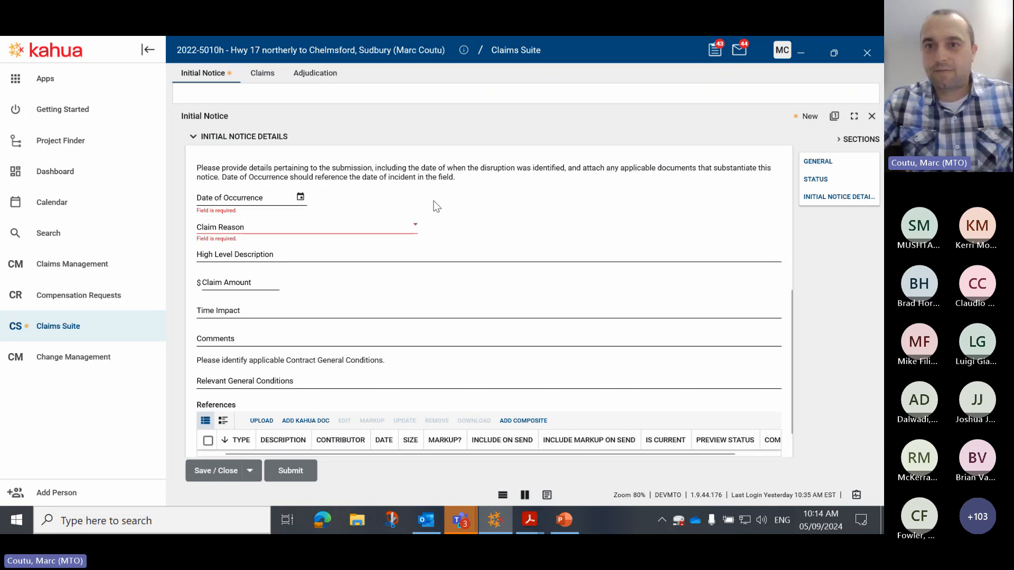
click(300, 198)
click(319, 331)
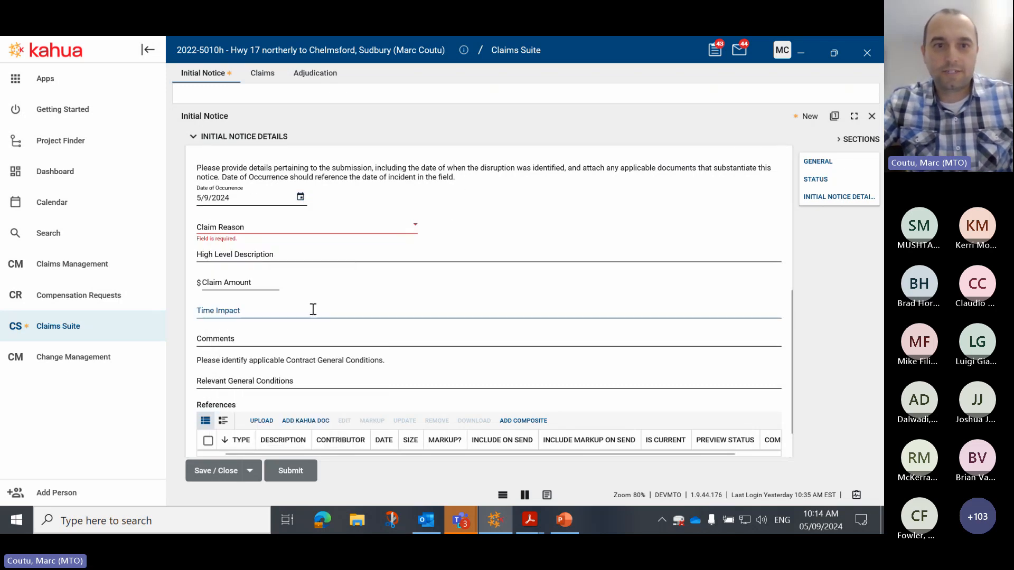
click(338, 231)
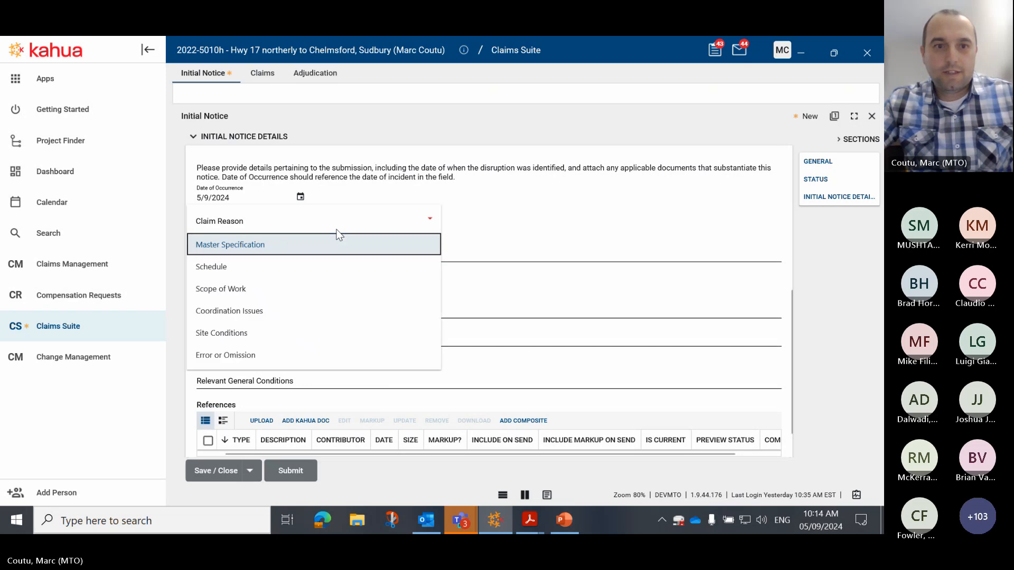
click(301, 290)
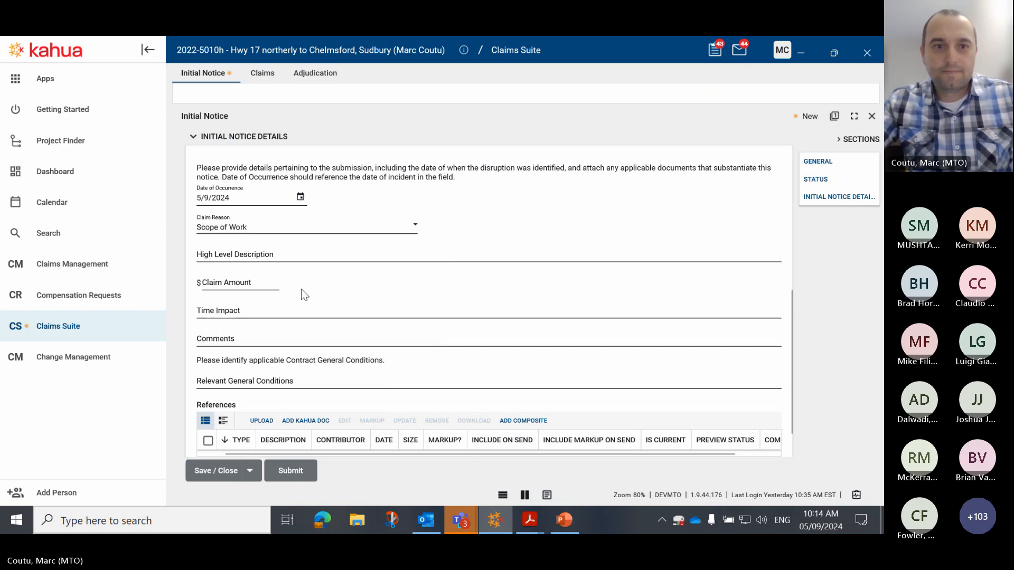
- Enter "Training" as the high level description and 15000 as the claim amount
click(325, 255)
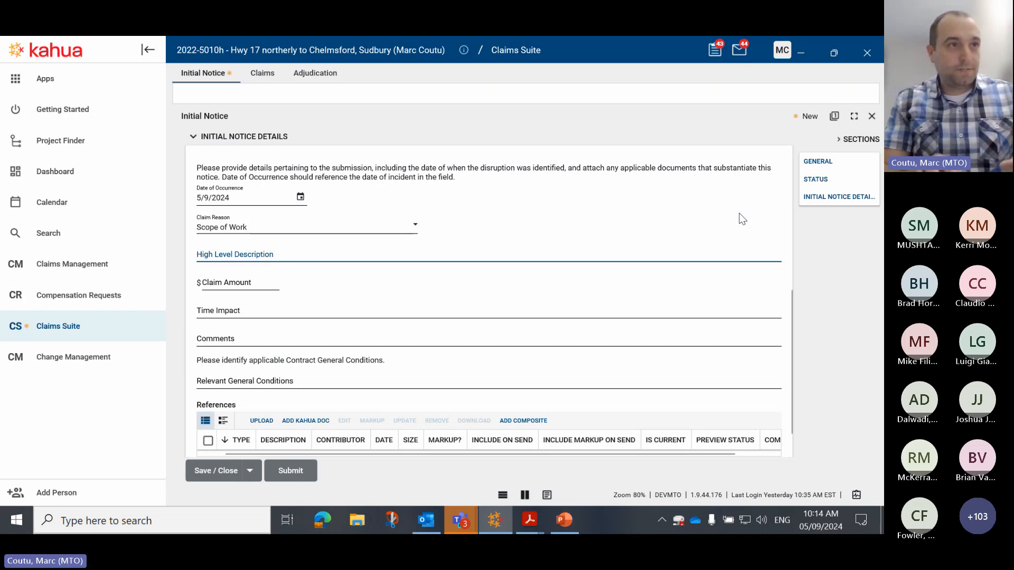
text(Test)
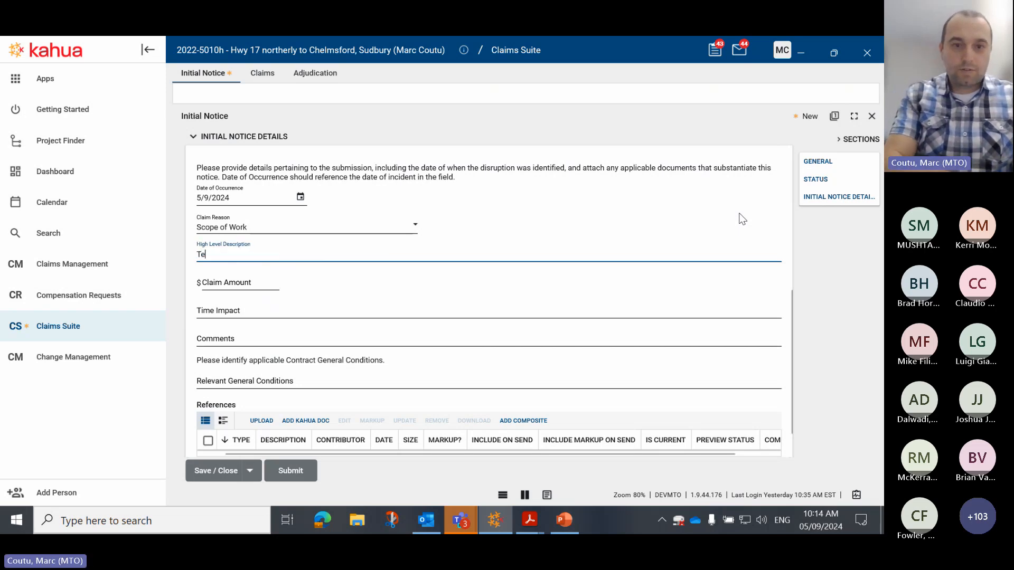
key(BackSpace)
key(BackSpace)
key(BackSpace)
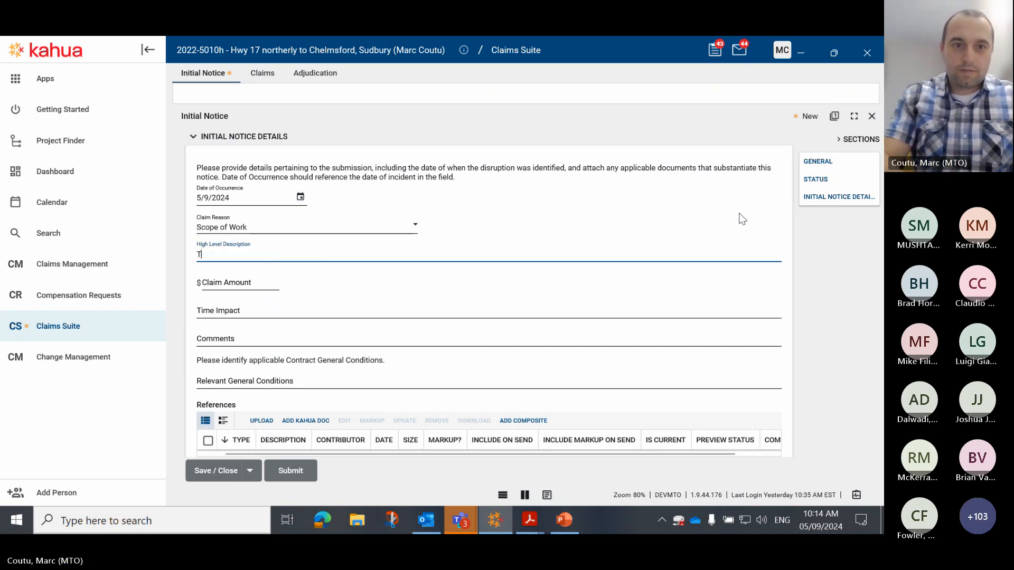
text(raining)
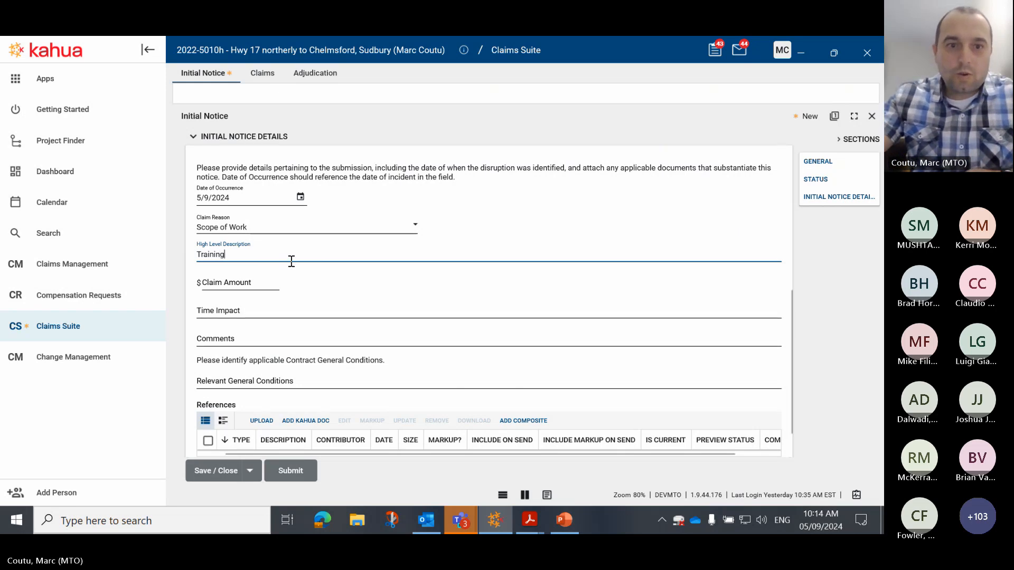
key(Tab)
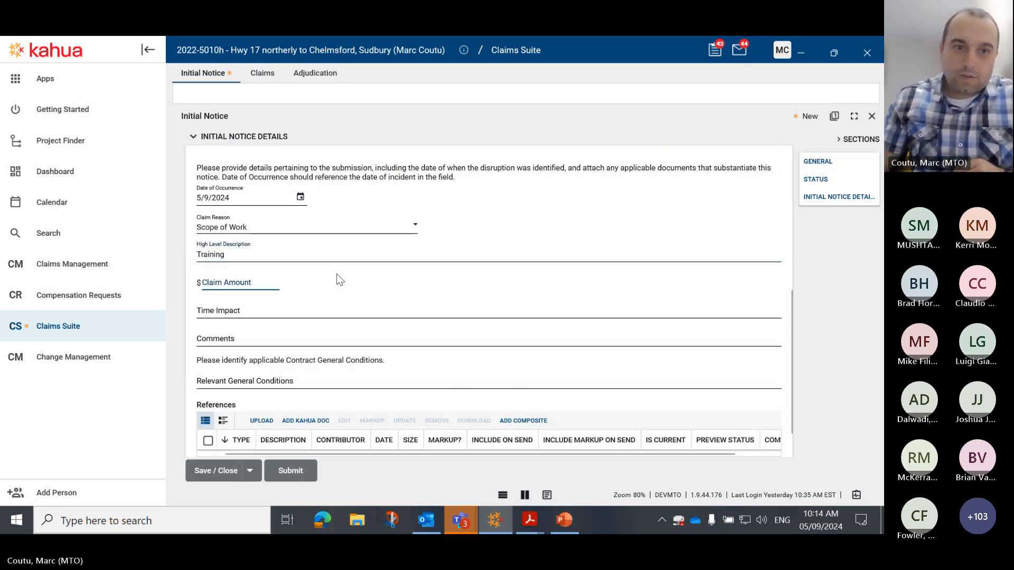
text(15000)
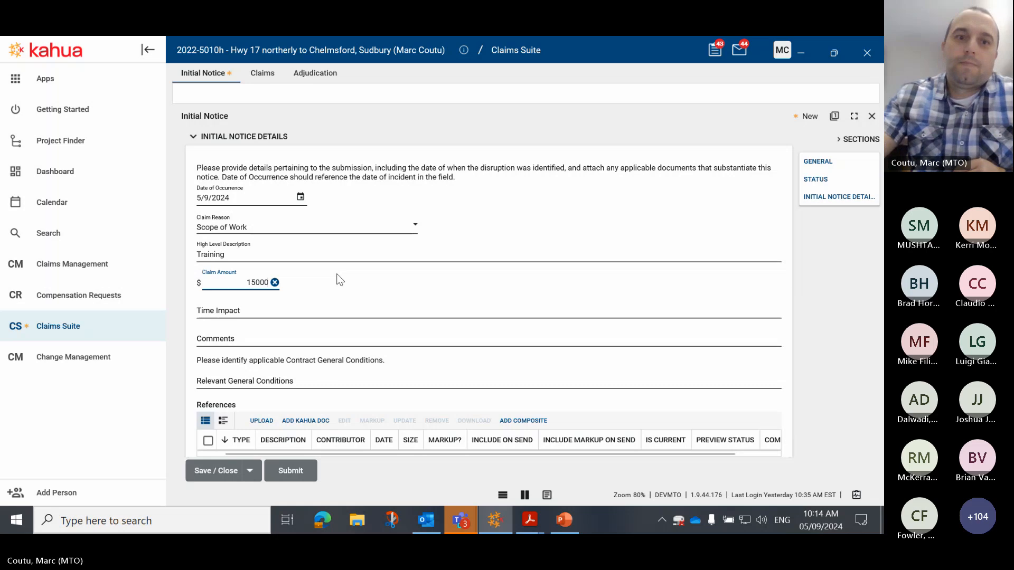
- Set the time impact to 0 and enter "Training" as the comments
click(336, 303)
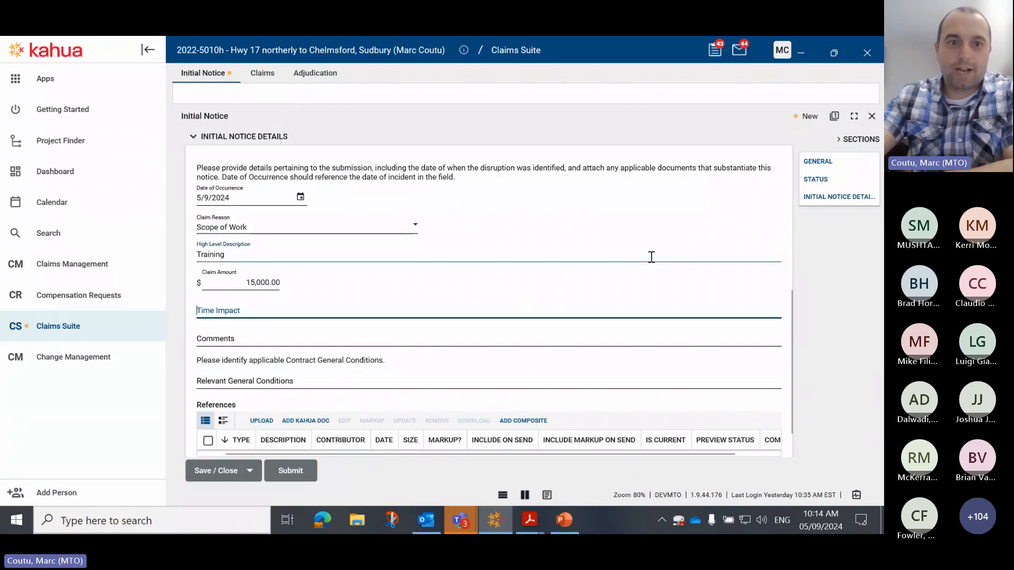
text(0)
click(285, 341)
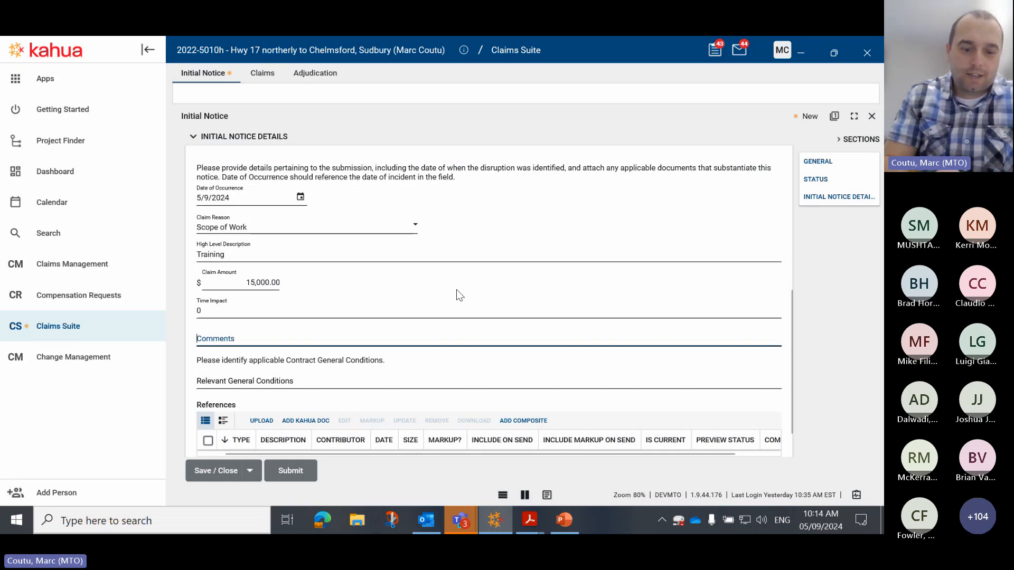
text(Trai)
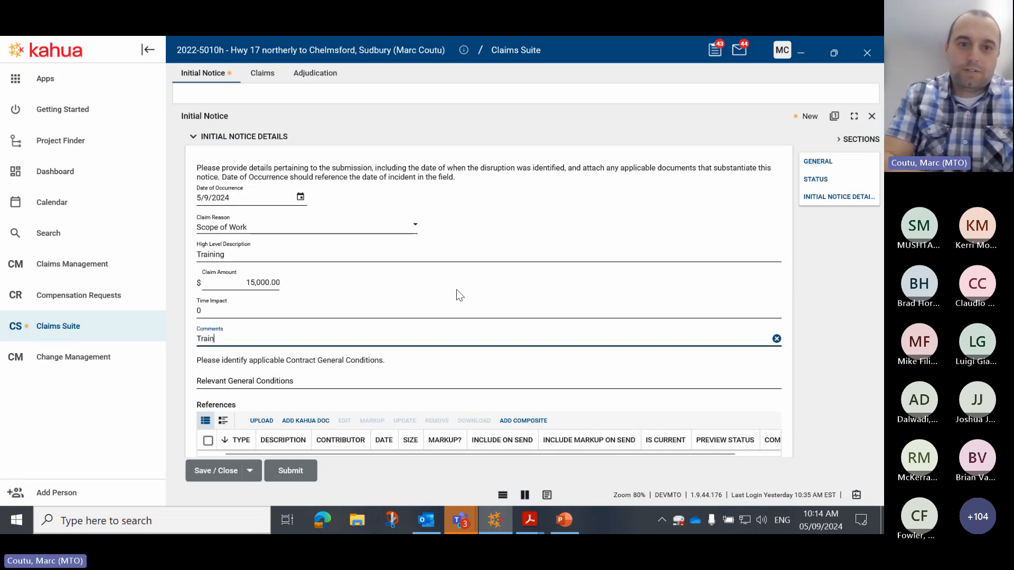
text(n)
key(BackSpace)
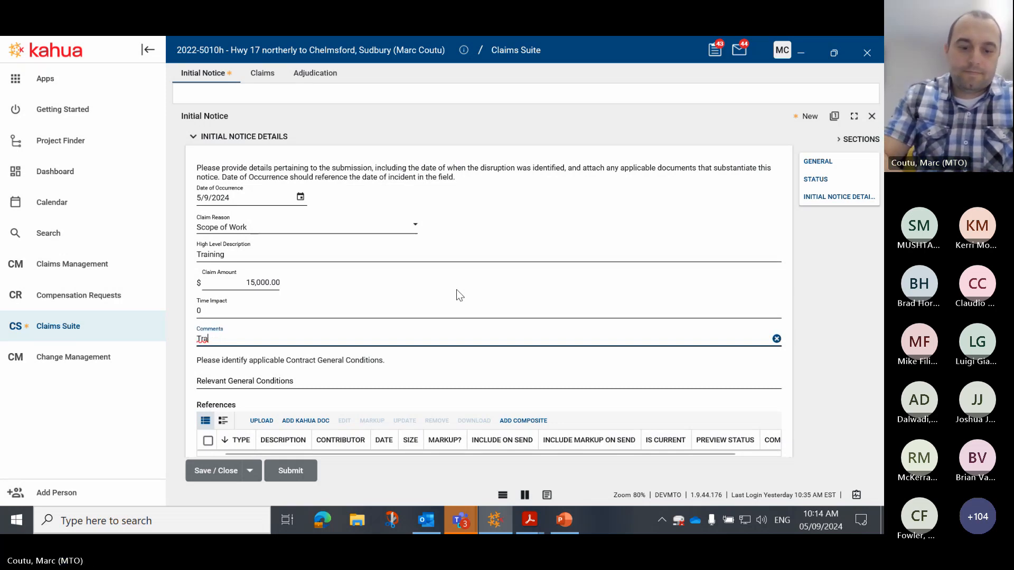
text(ning)
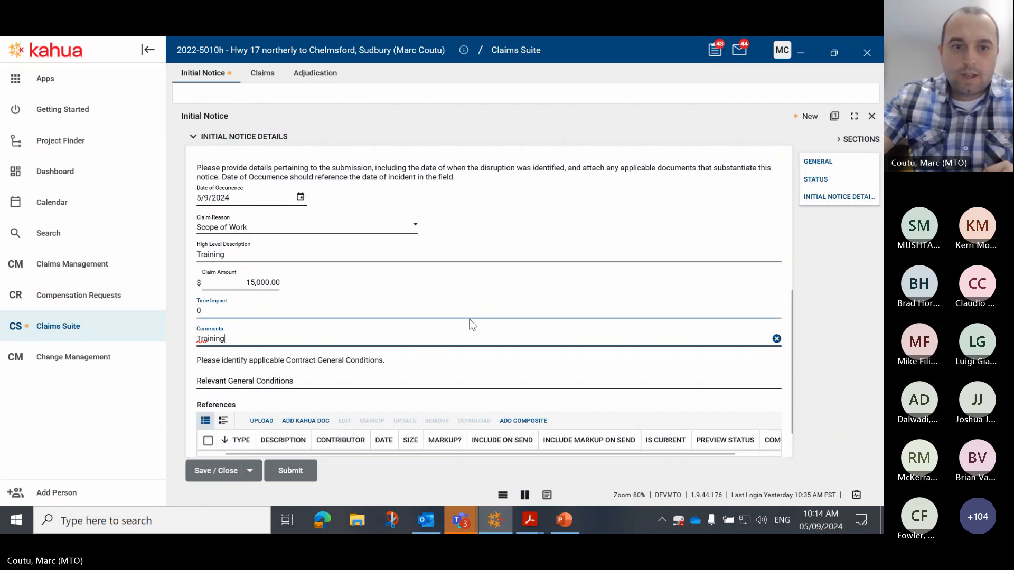
- Enter "OPSS" as the relevant General Conditions of the Initial Notice
click(312, 383)
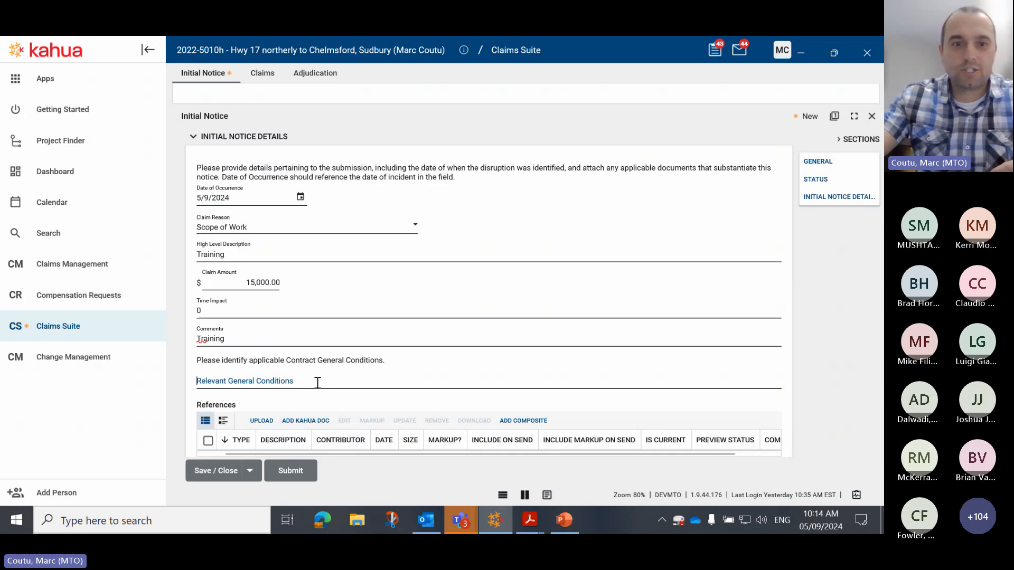
text(OP)
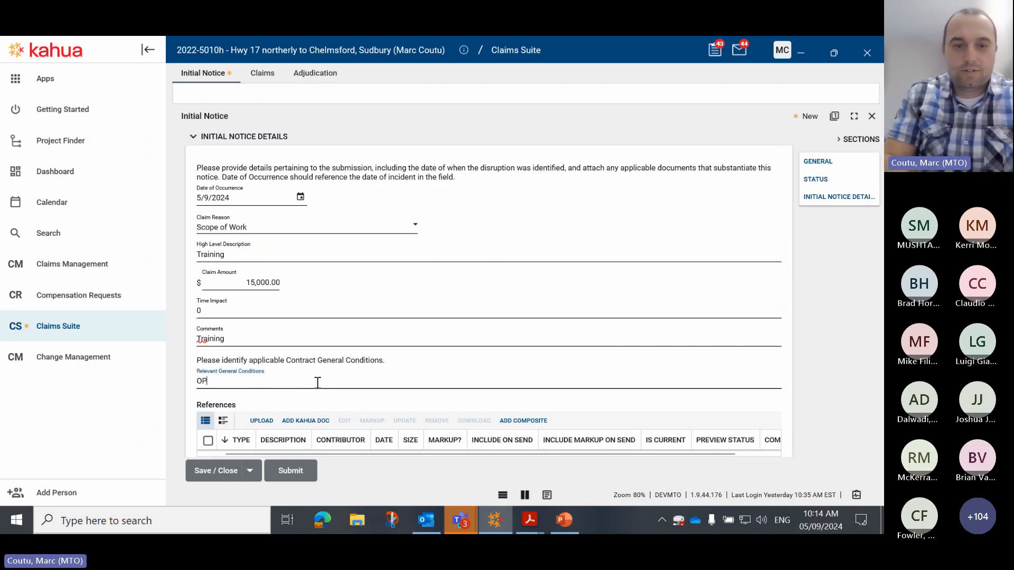
text(SS)
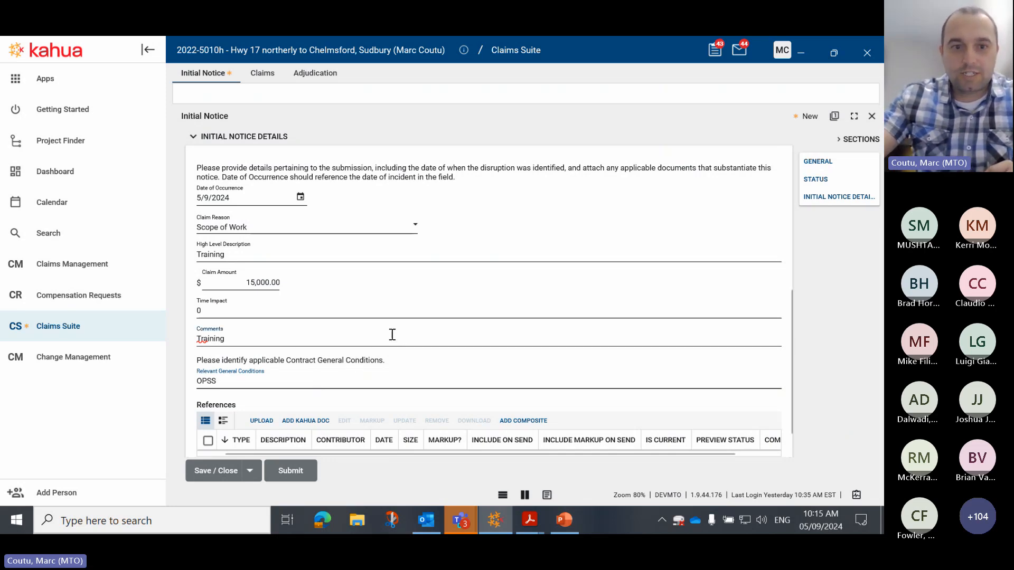
- Upload TEST DOCUMENT.pdf from the CMS EOI folder to the notice's references without a comment, and review the completed form
scroll(391, 333, down, 1)
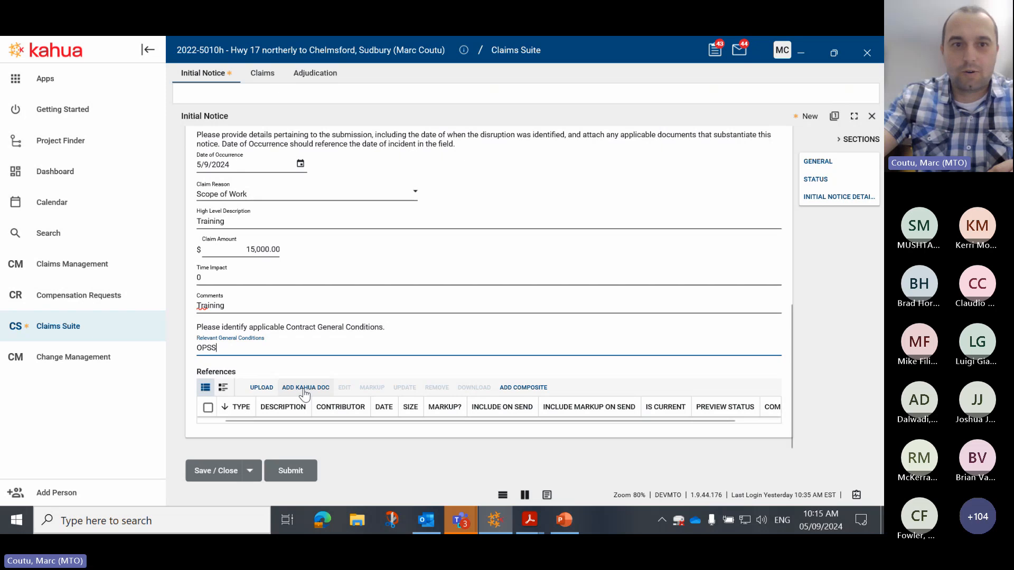
click(261, 388)
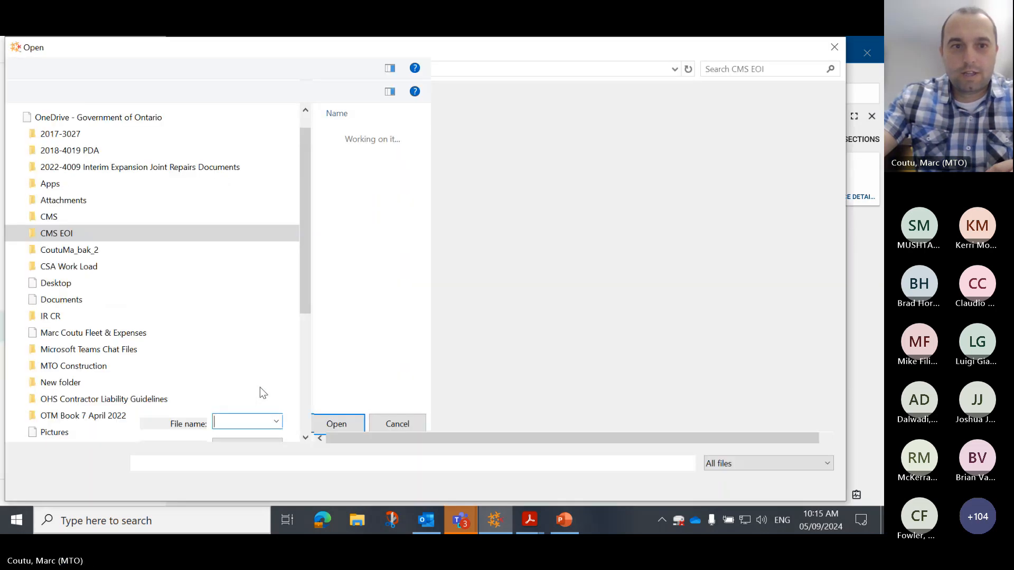
scroll(407, 338, down, 1)
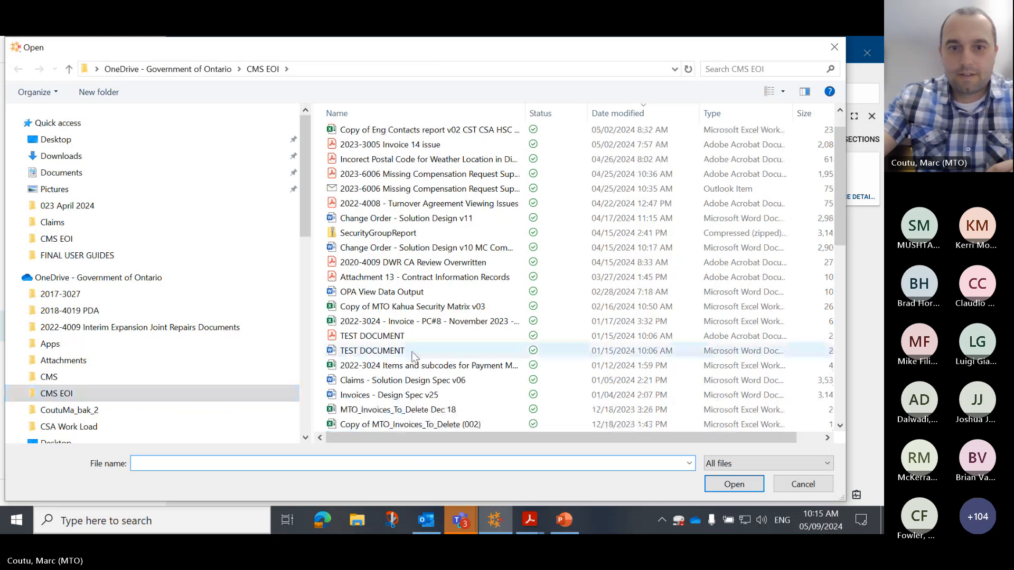
click(406, 338)
click(734, 484)
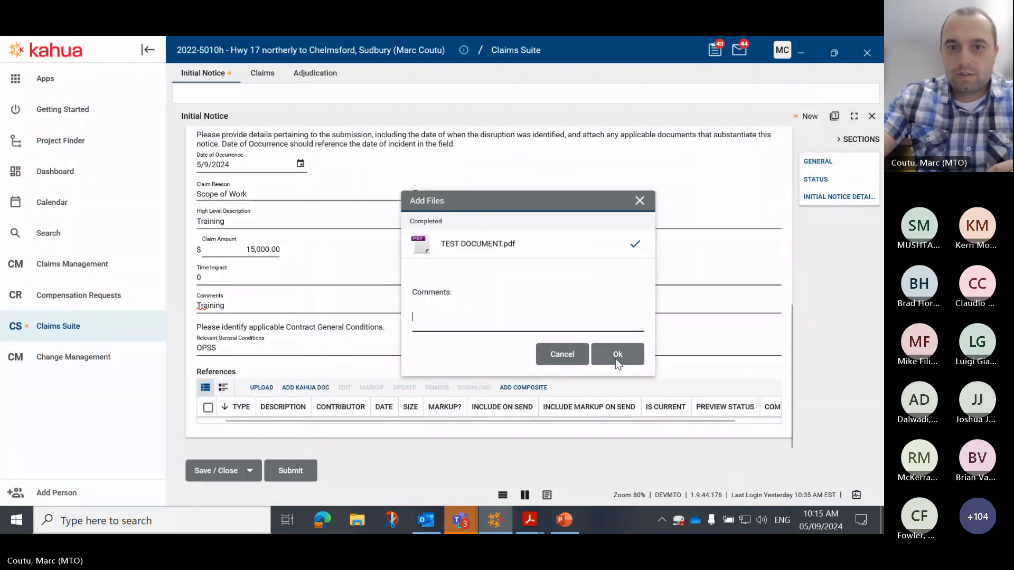
click(616, 354)
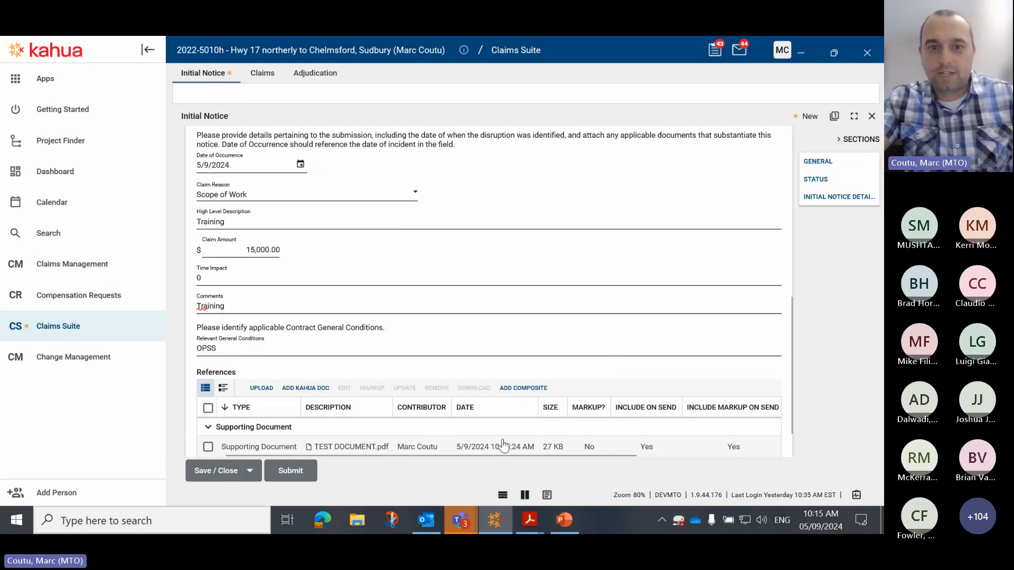
scroll(491, 408, up, 4)
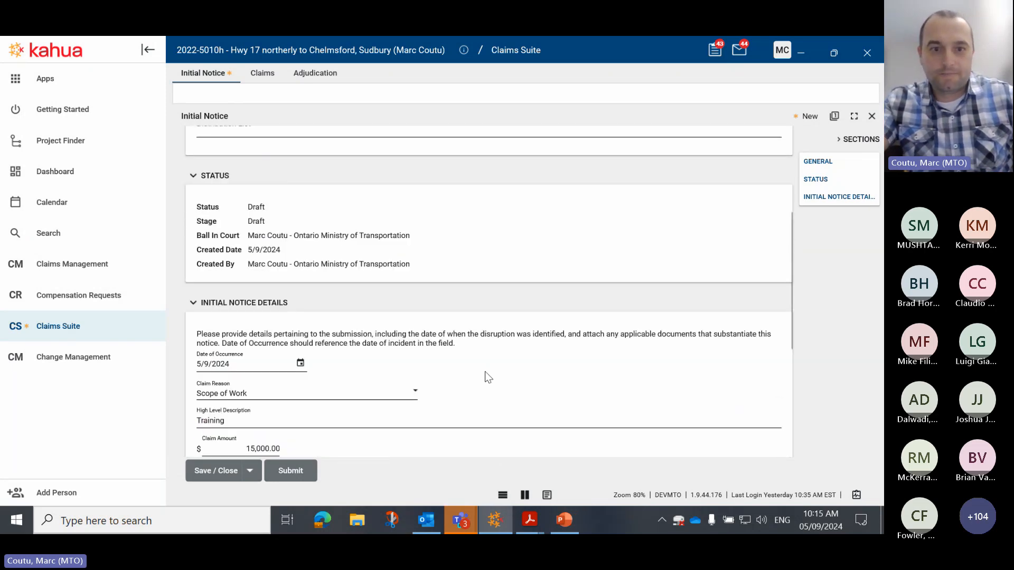
scroll(485, 372, down, 4)
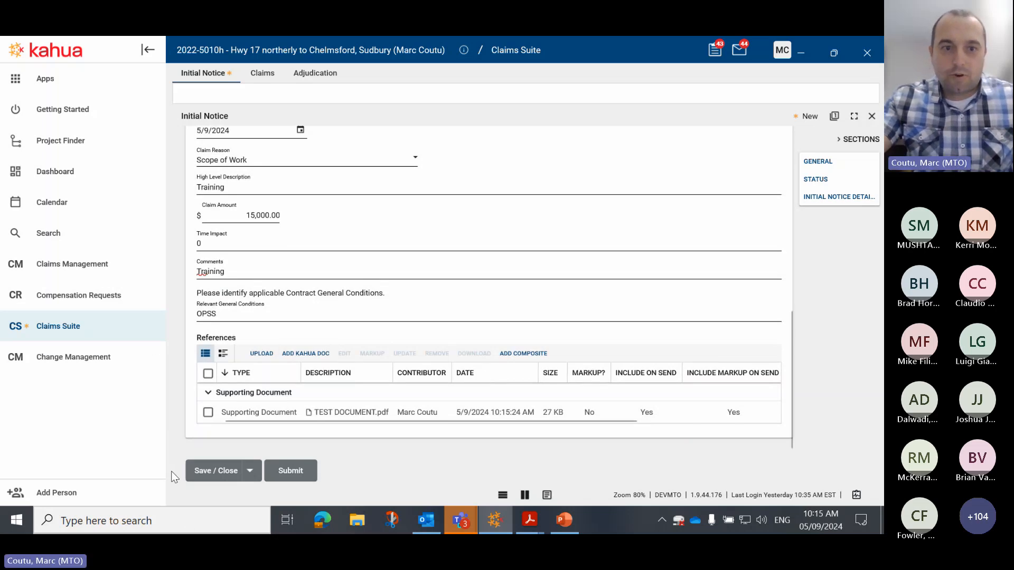
- Save and close the Initial Notice as a draft and review the saved record's sections
click(215, 472)
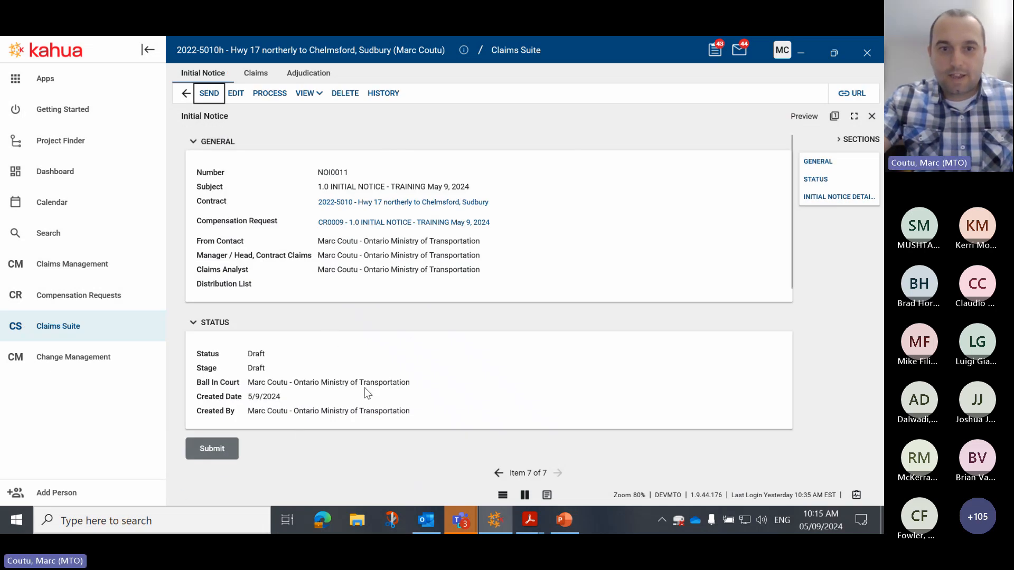
scroll(364, 388, down, 3)
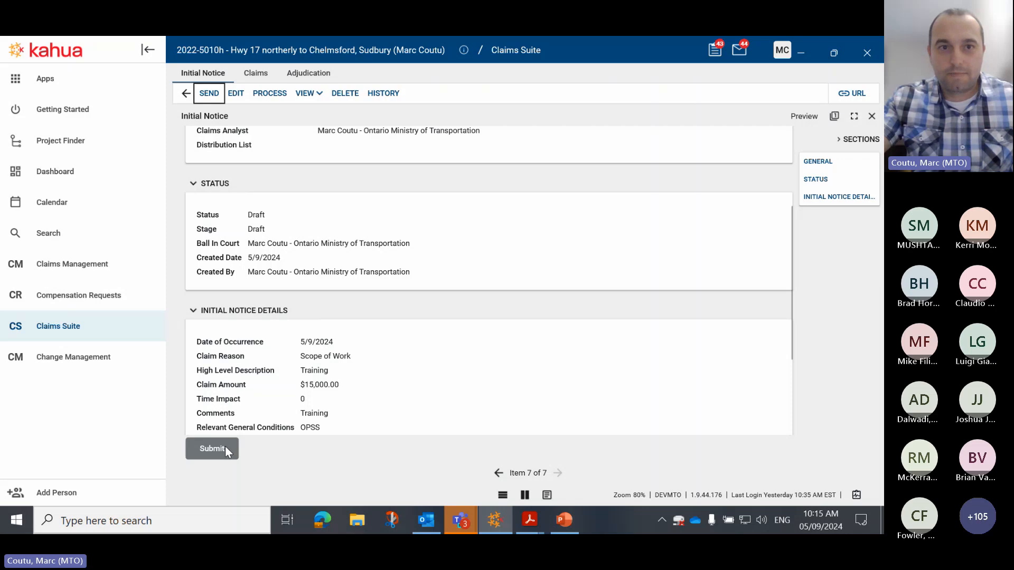
scroll(281, 289, up, 3)
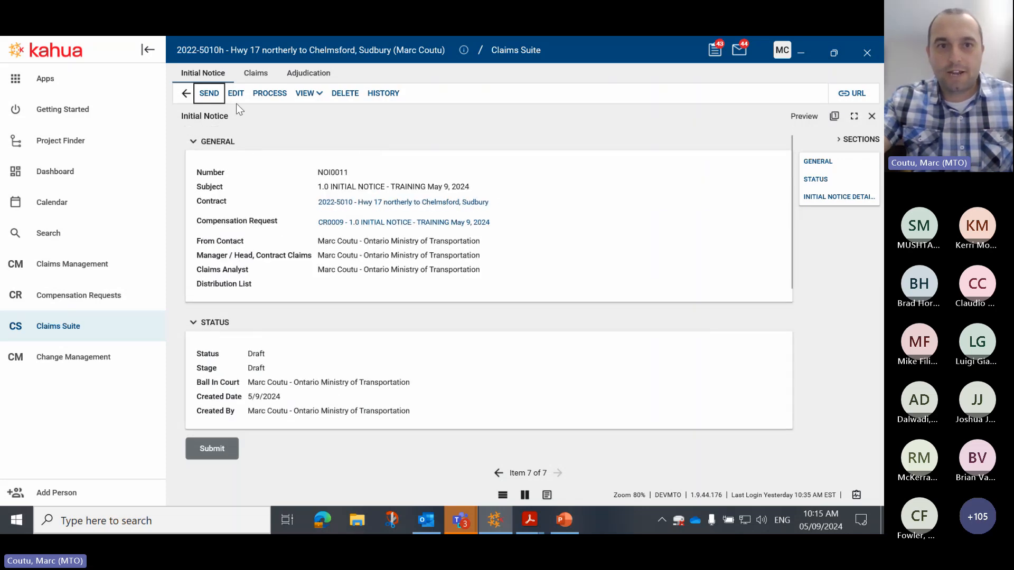
- Reopen the draft Initial Notice for editing, submit it for review, and show the submitted record in full view
click(234, 93)
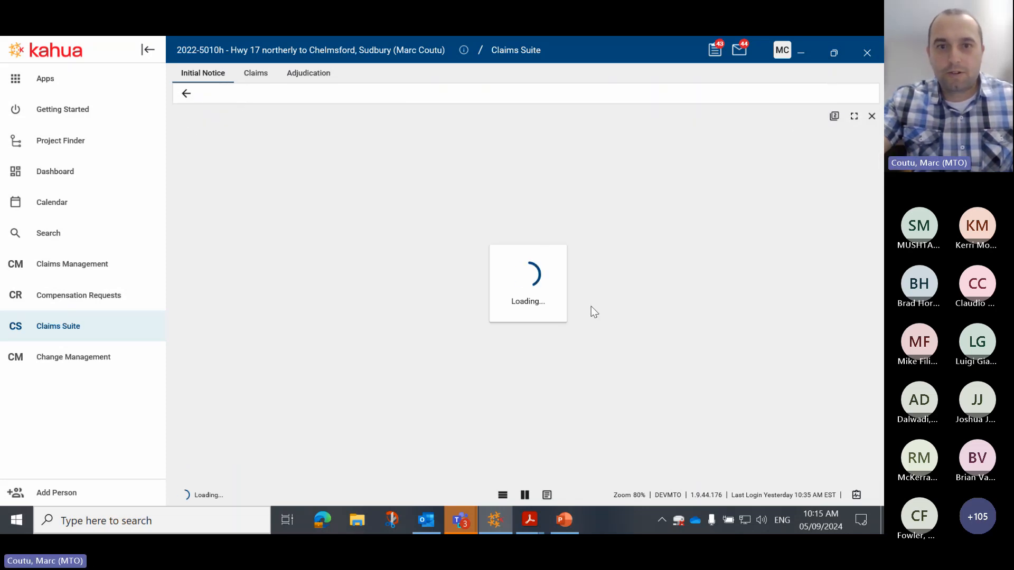
scroll(457, 334, down, 4)
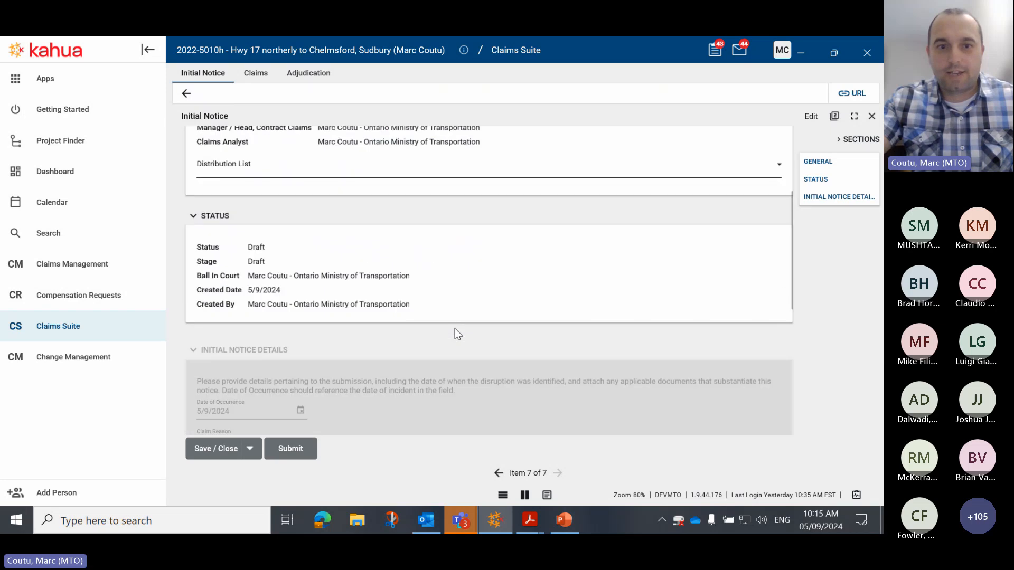
scroll(457, 334, down, 5)
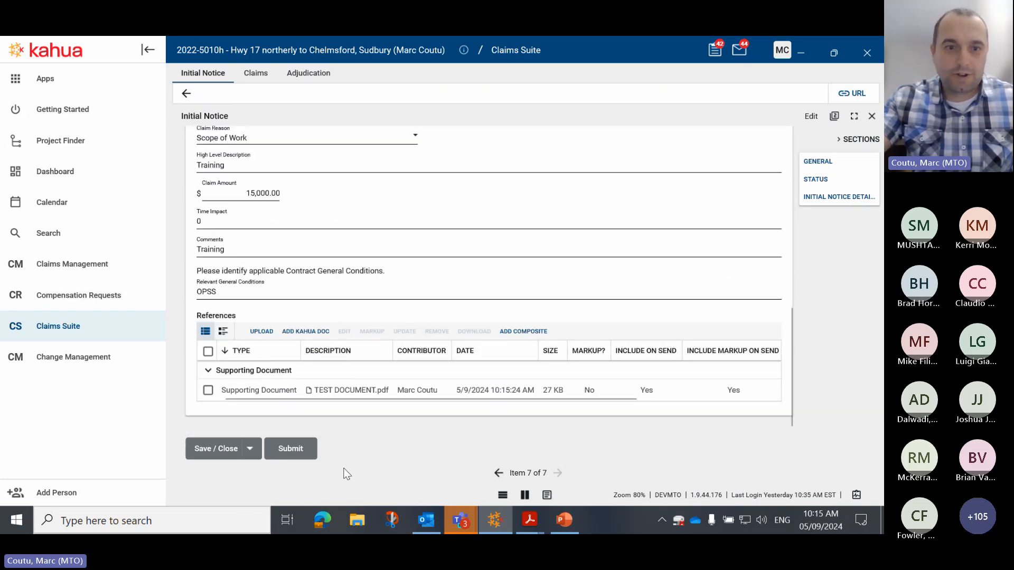
click(299, 455)
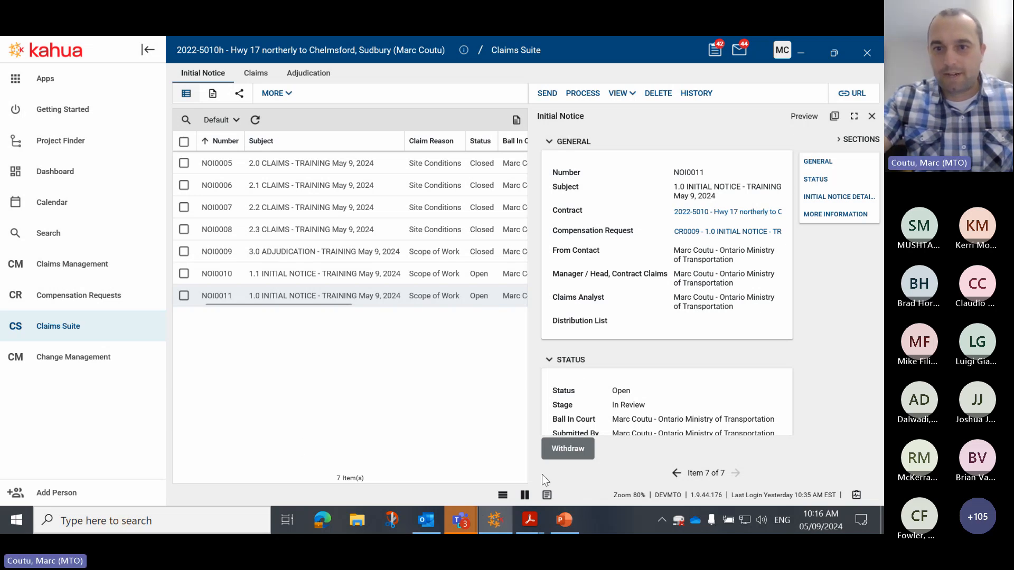
click(547, 495)
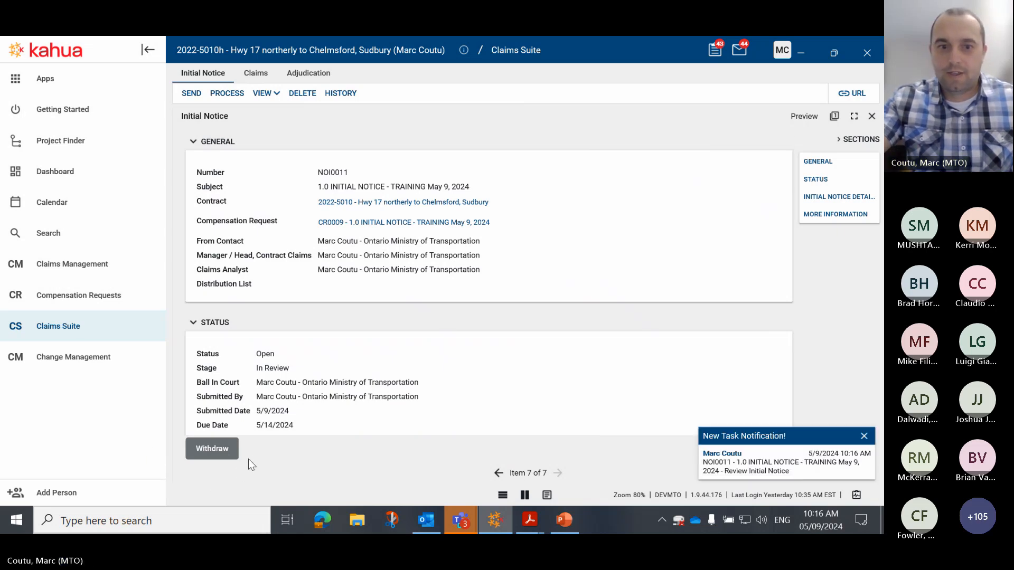
- View the new review task for the 1.0 INITIAL NOTICE - TRAINING record and read its newest "Submitted" message in the inbox
click(760, 467)
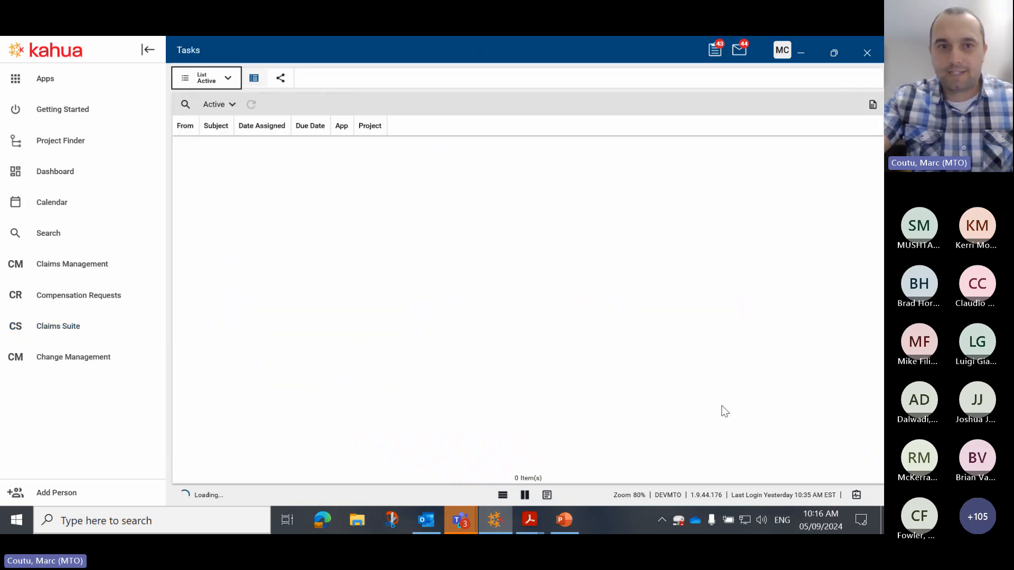
click(418, 154)
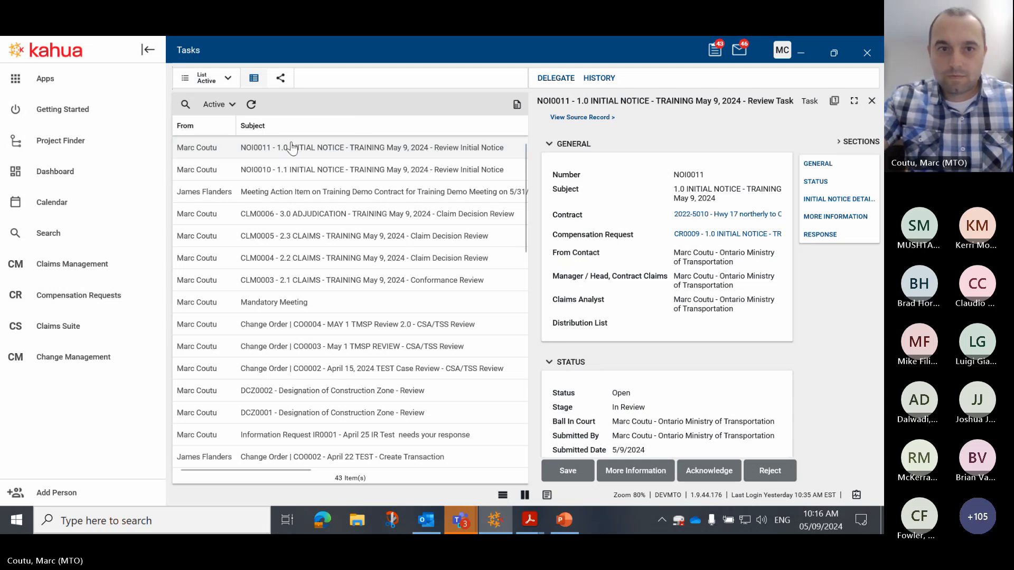
click(741, 51)
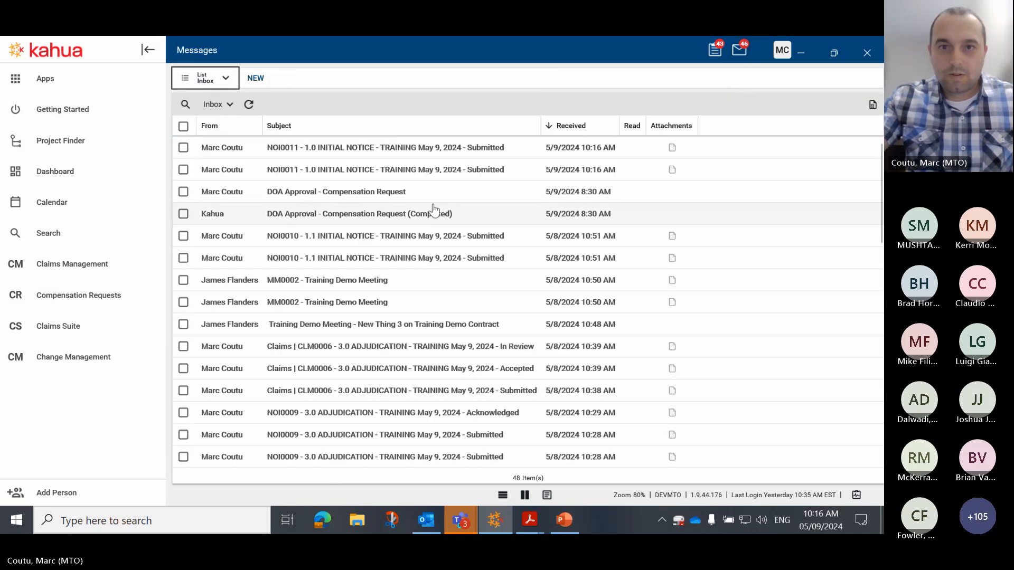
click(400, 151)
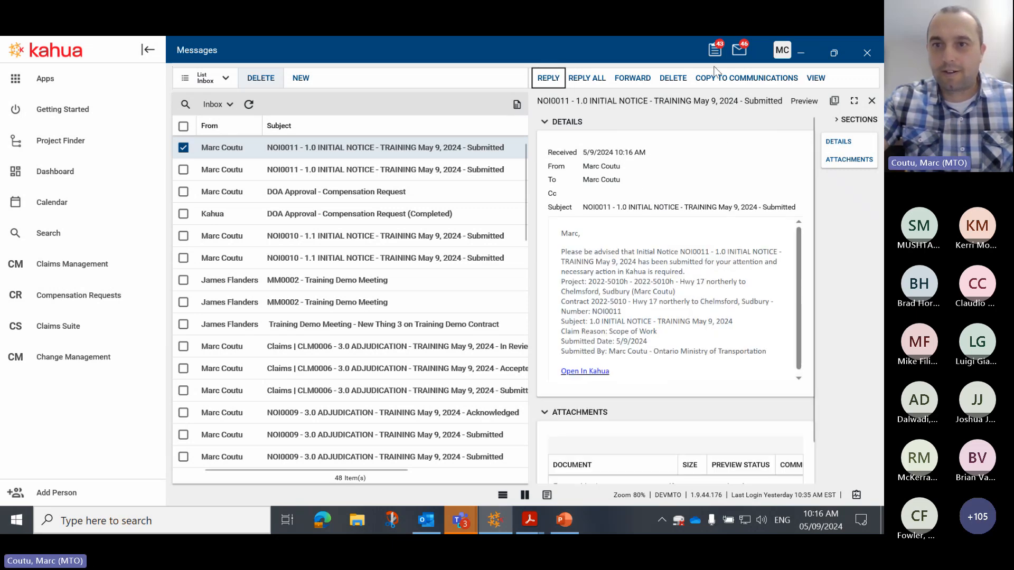
- Open the 1.0 INITIAL NOTICE - TRAINING review task from the active tasks in full view and review its details and attached document
click(716, 50)
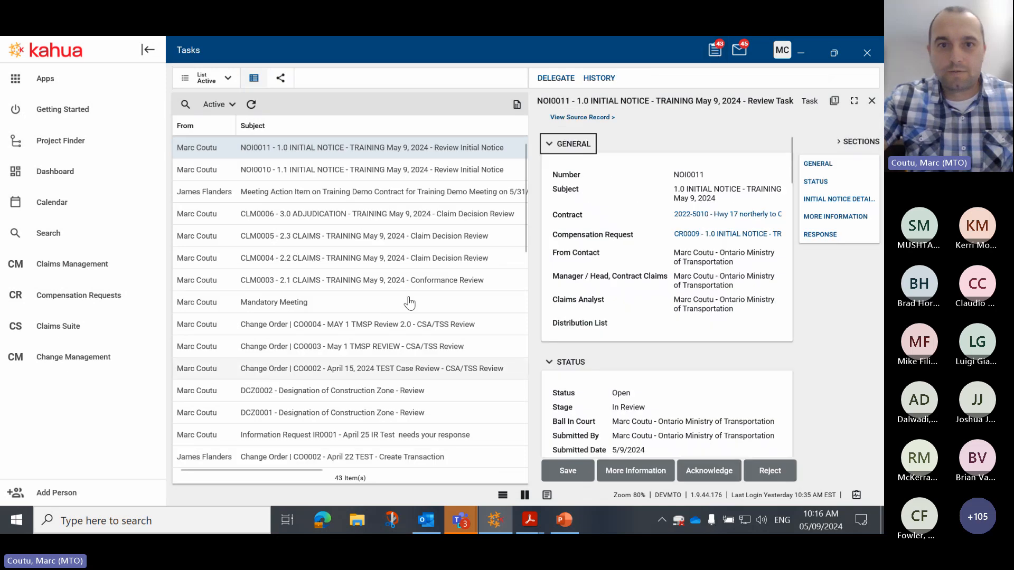
click(334, 153)
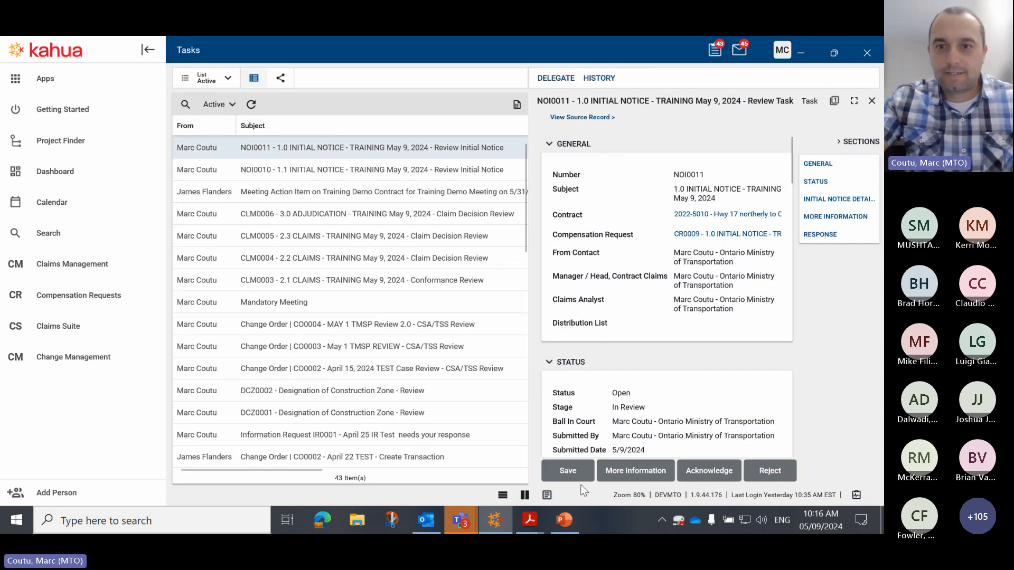
click(547, 496)
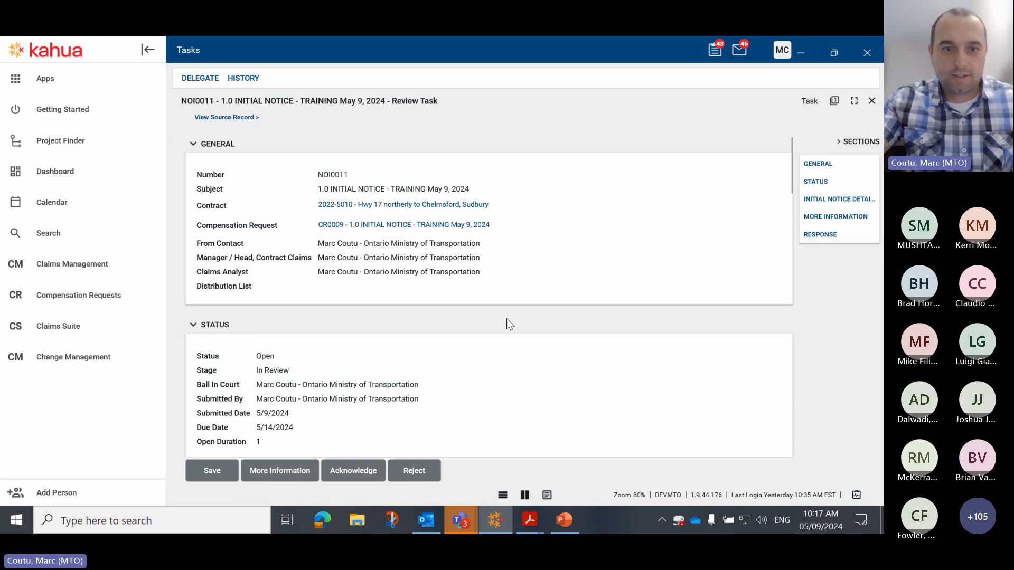
scroll(508, 323, down, 1)
scroll(507, 320, down, 6)
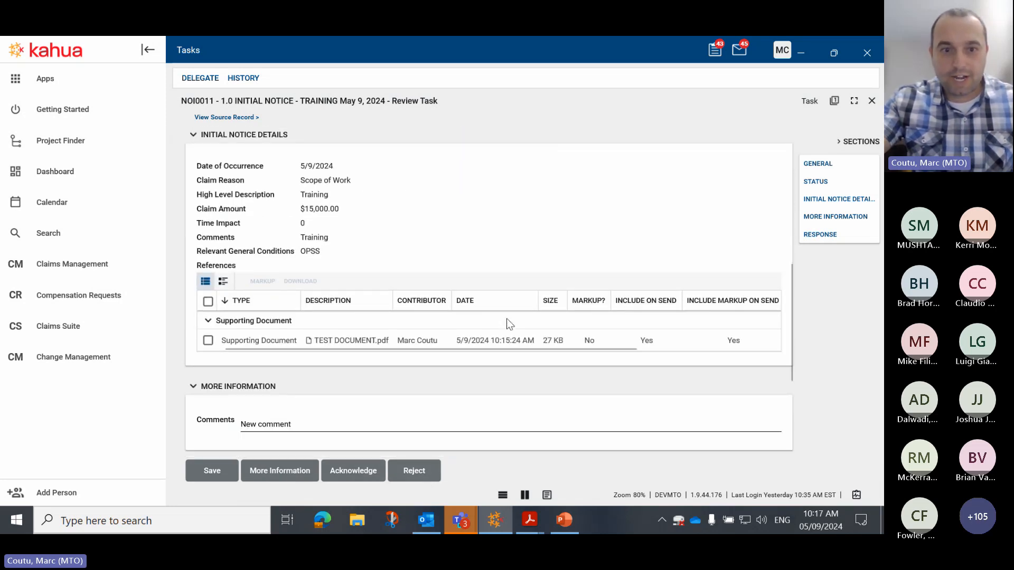
scroll(506, 318, down, 2)
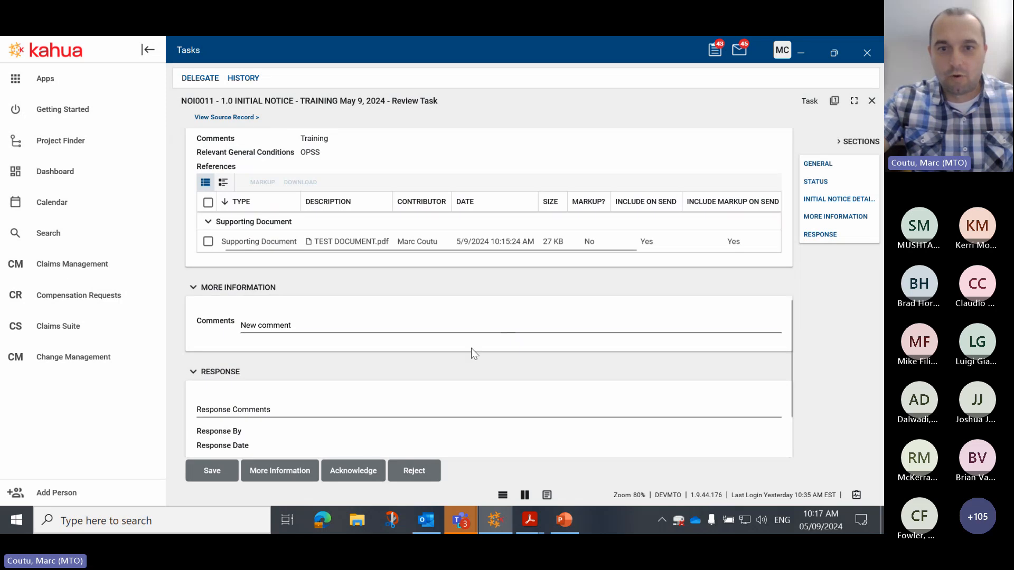
- Enter "Missing Schedule" as a new comment in the review task's More Information section
click(470, 326)
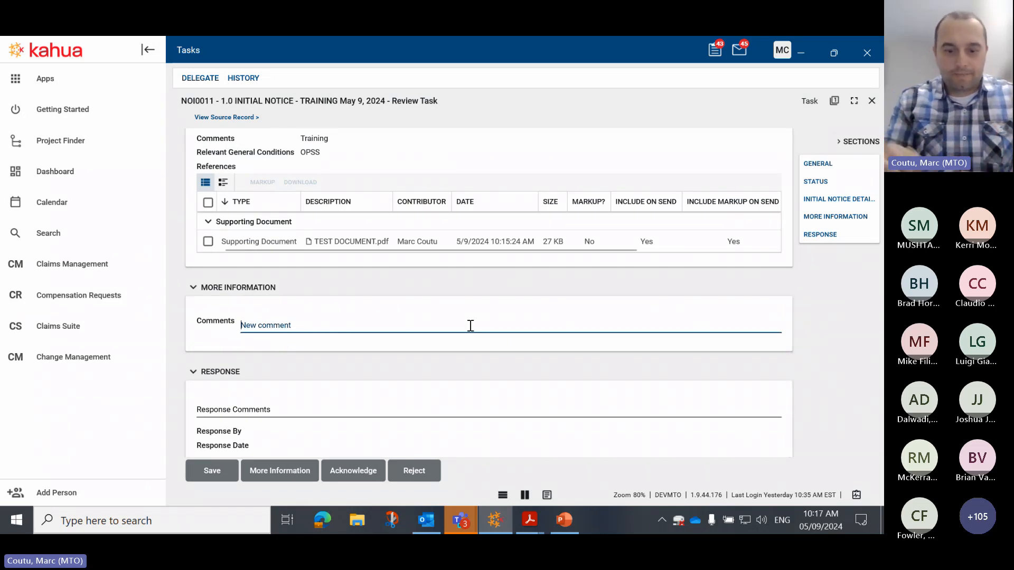
text(Miss)
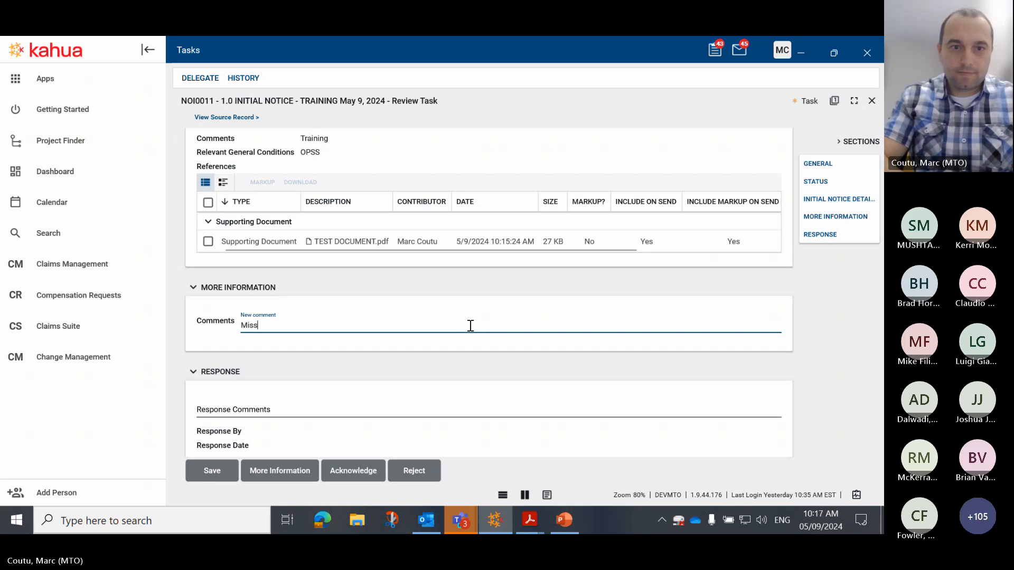
text(ing Sche)
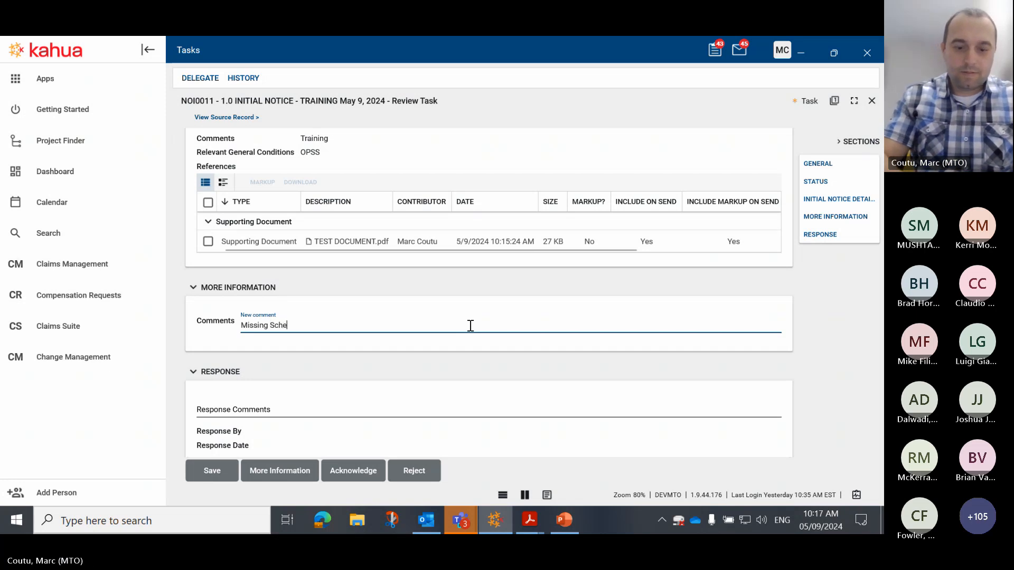
text(dlie)
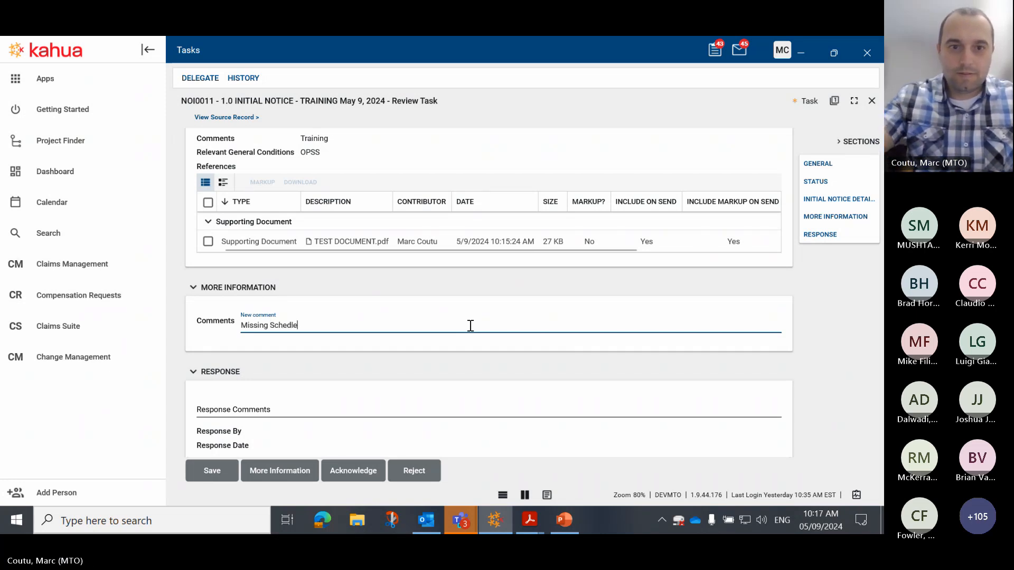
key(BackSpace)
key(BackSpace)
text(ule)
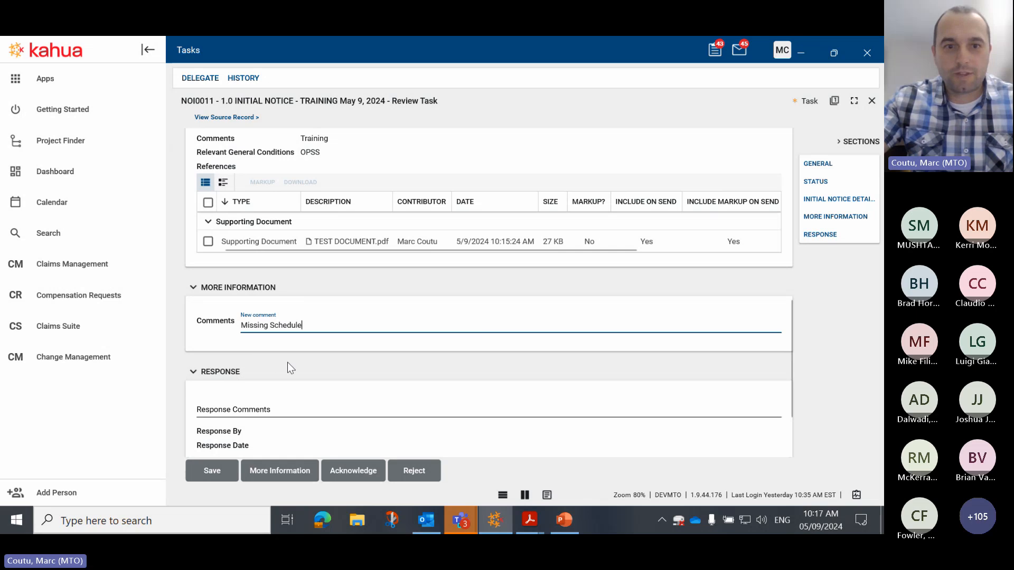
click(301, 366)
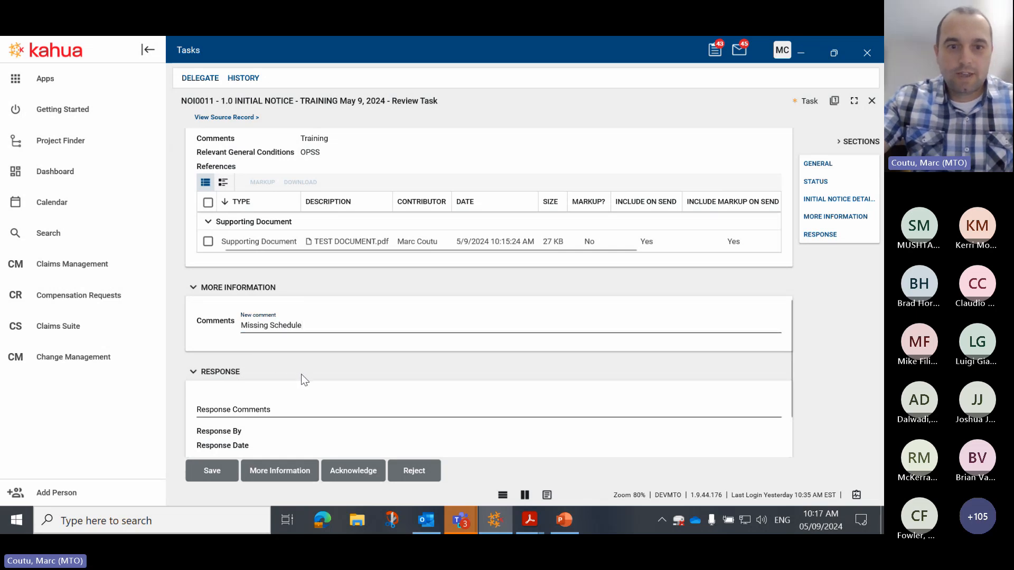
- Check the Response section and send the notice back as a More Information request, confirming that the comment was provided
scroll(301, 374, down, 2)
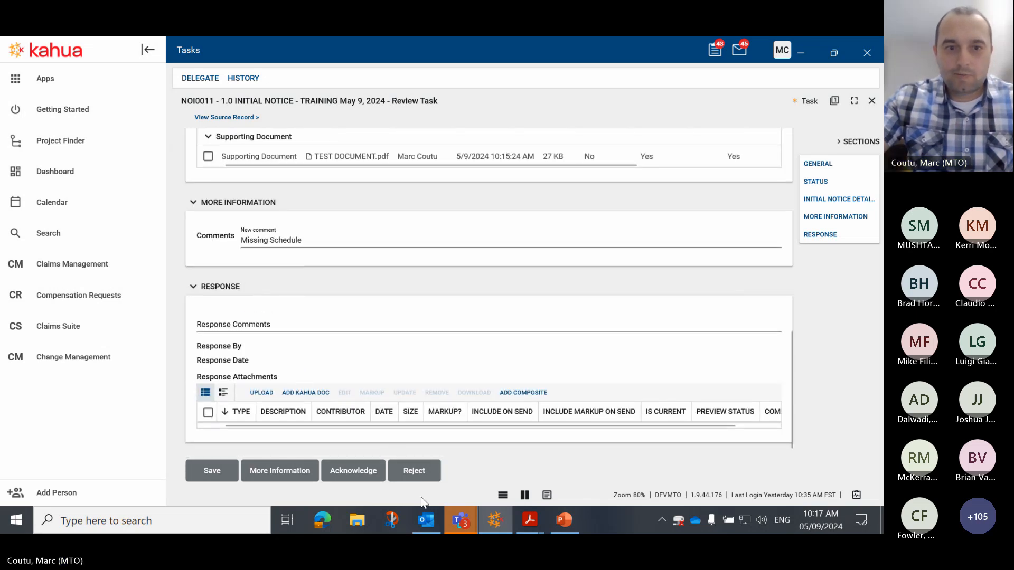
scroll(499, 277, up, 1)
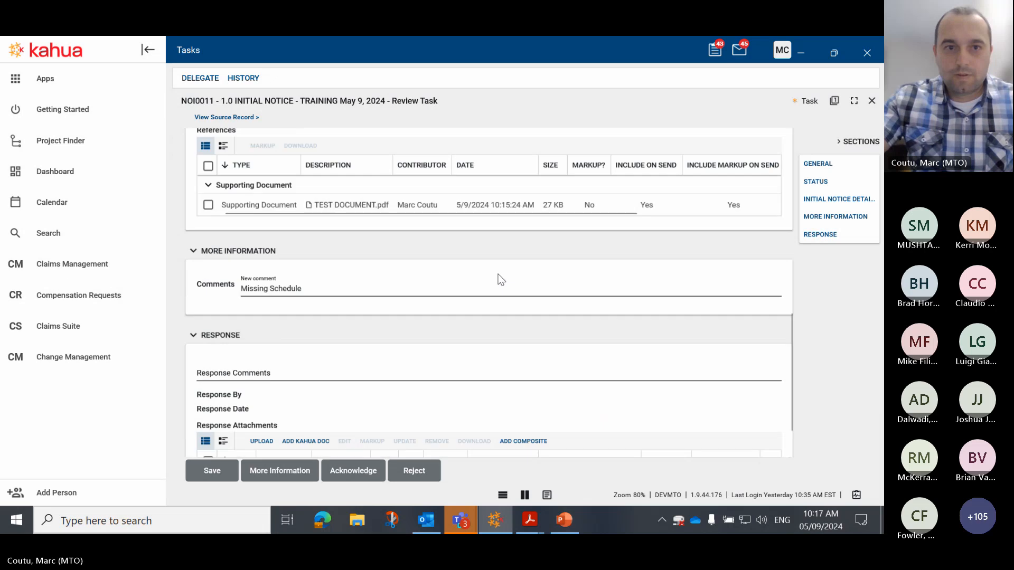
scroll(368, 268, down, 1)
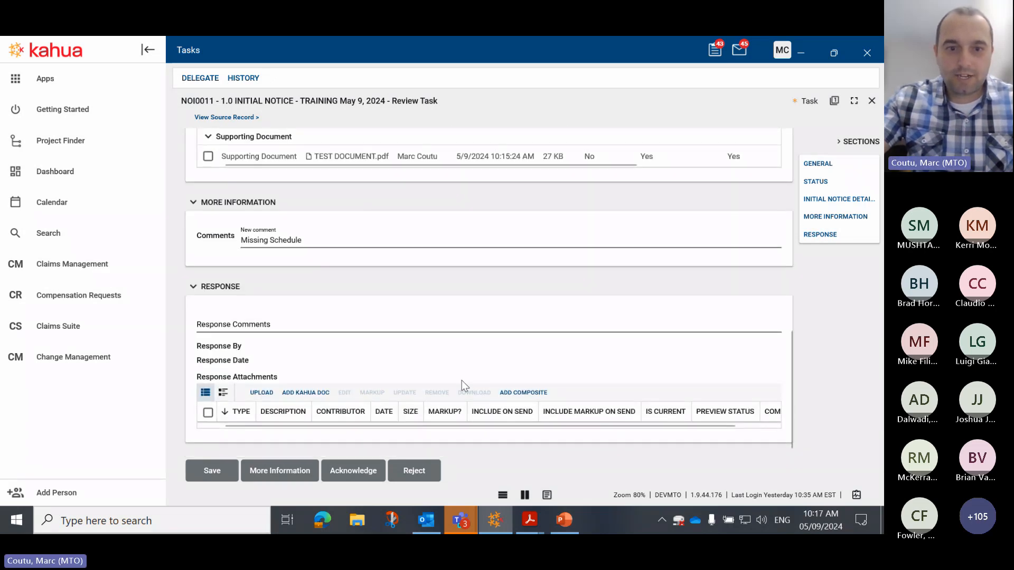
click(282, 472)
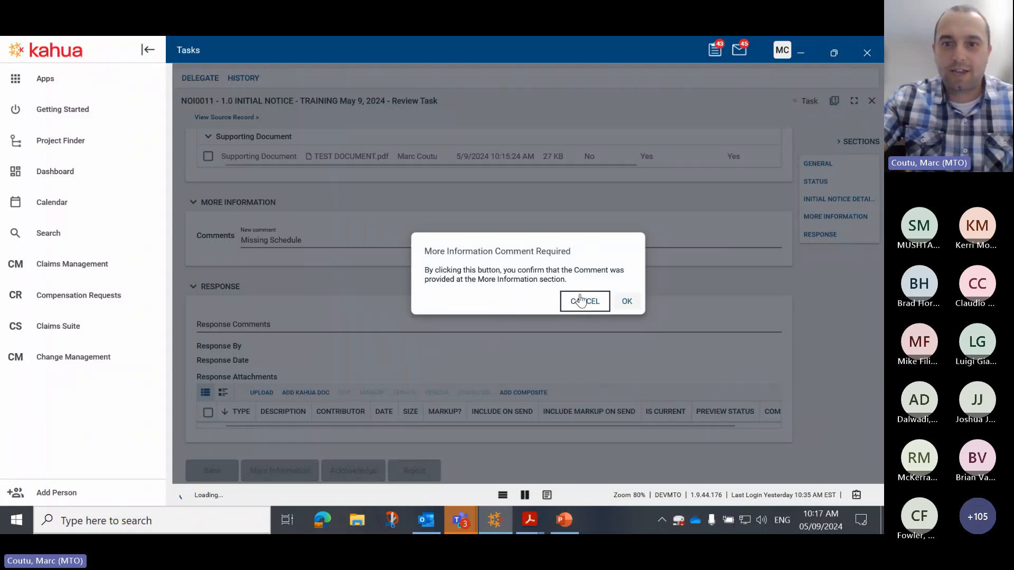
click(627, 302)
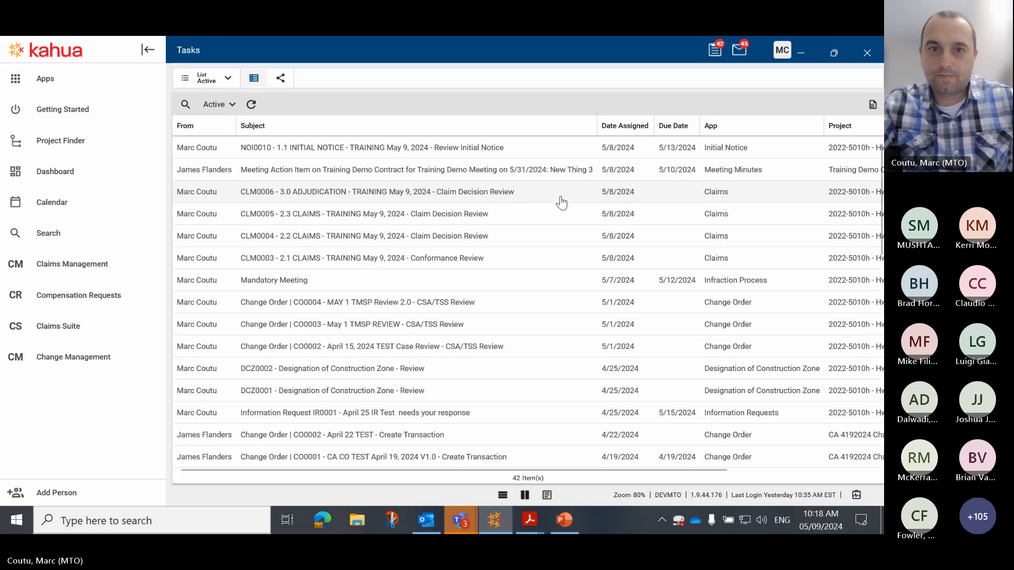
- Open the 1.0 INITIAL NOTICE - TRAINING More Information task in full view and review its details, references and requested information
click(517, 151)
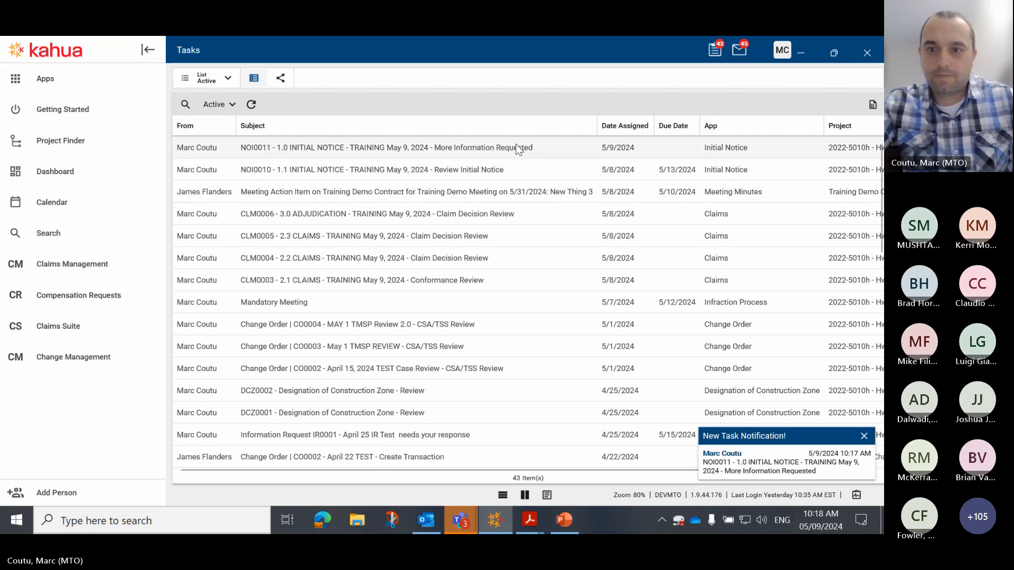
click(429, 149)
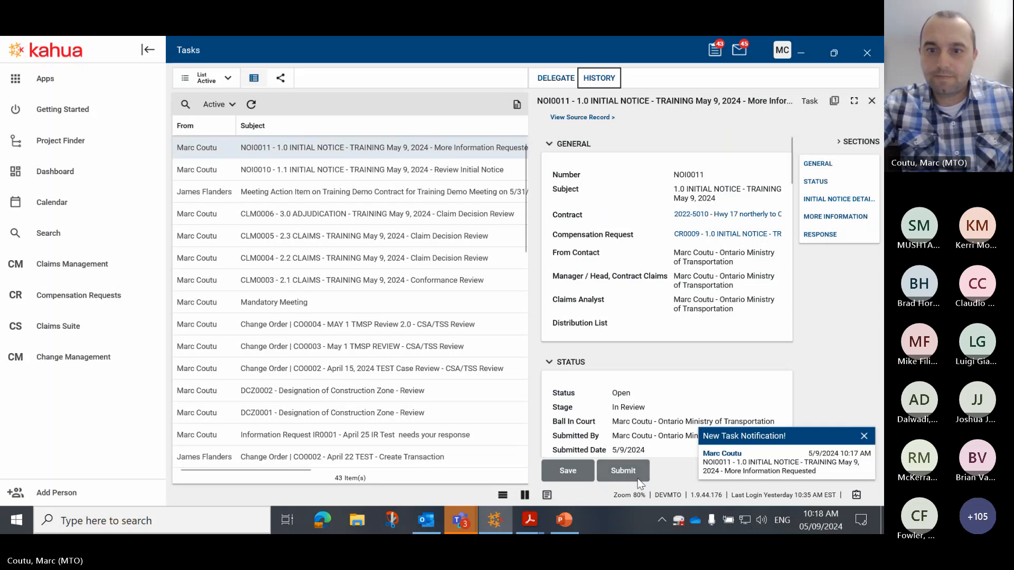
click(546, 495)
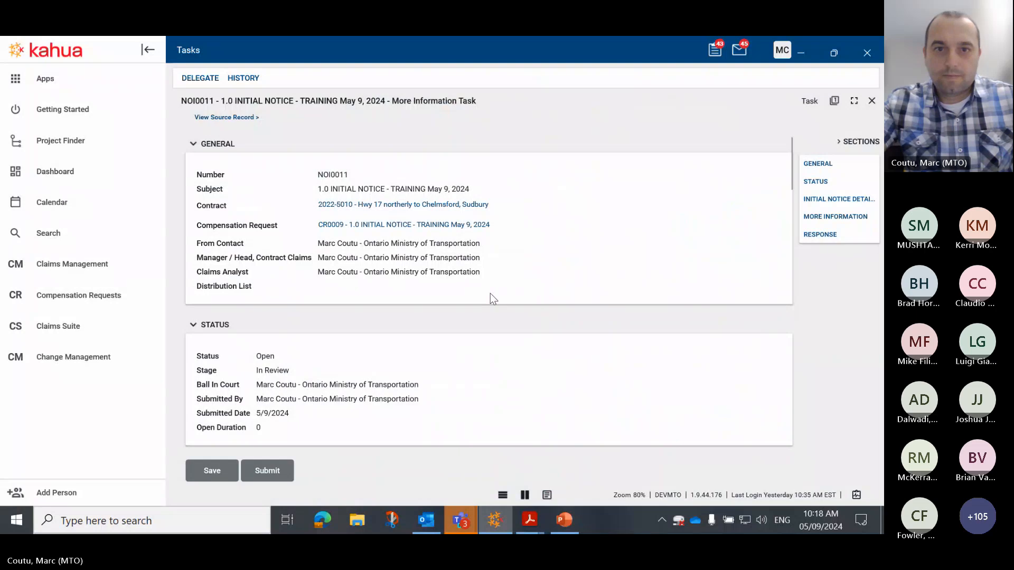
scroll(490, 296, down, 1)
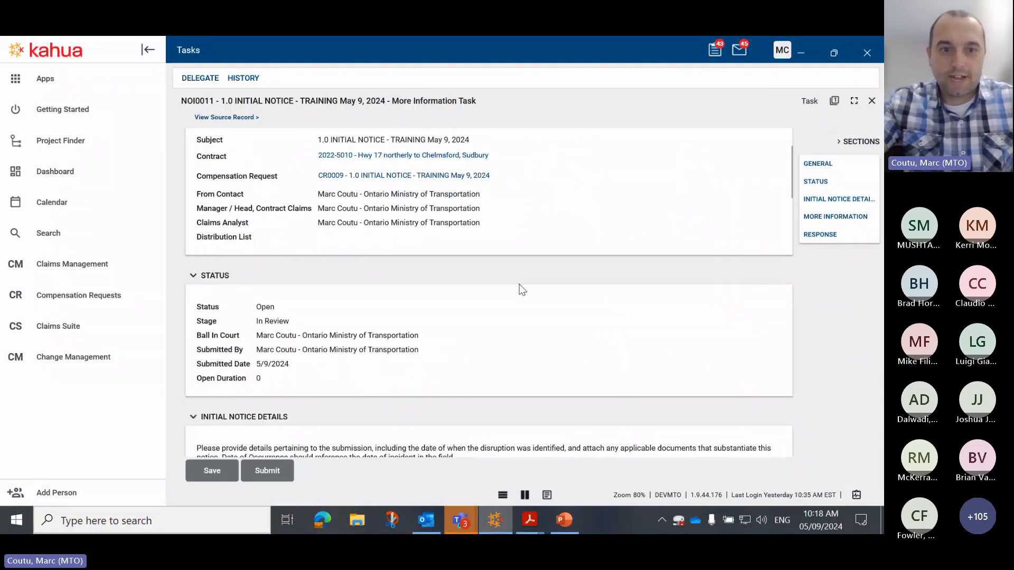
scroll(518, 284, down, 5)
scroll(518, 284, down, 5)
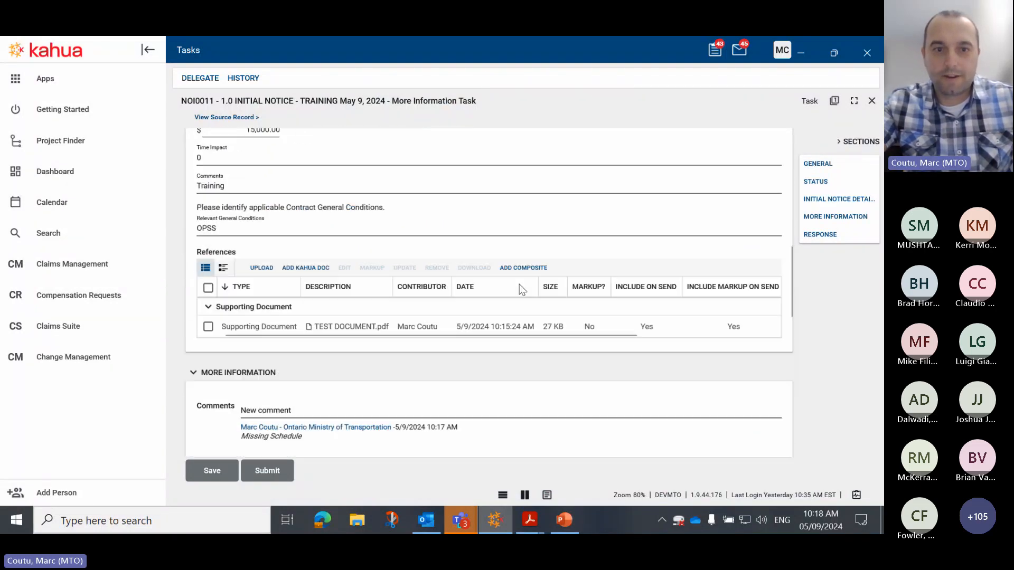
scroll(518, 284, down, 2)
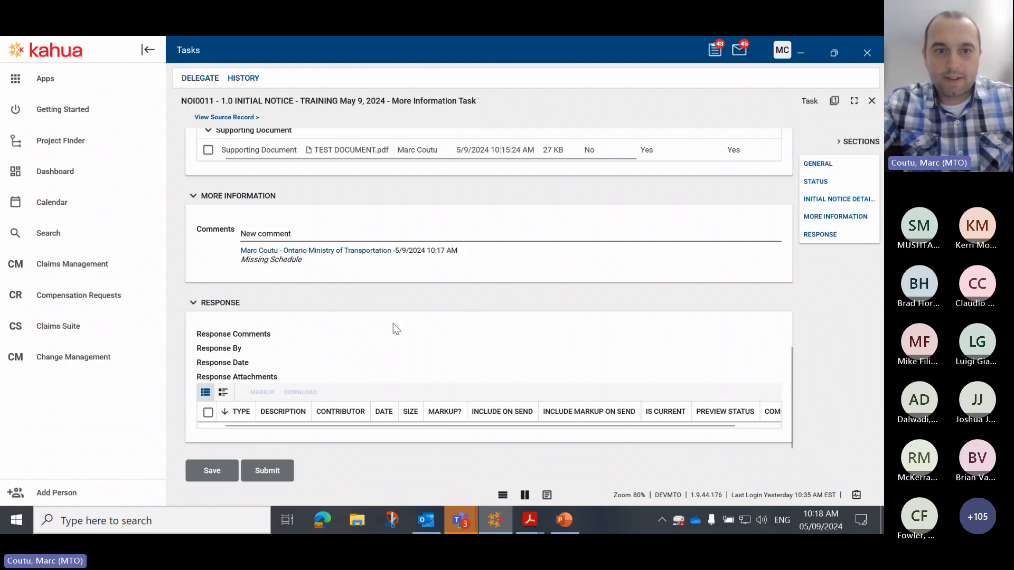
- Check the new comment field and the references of the More Information task, and submit it back for review without a comment
click(333, 232)
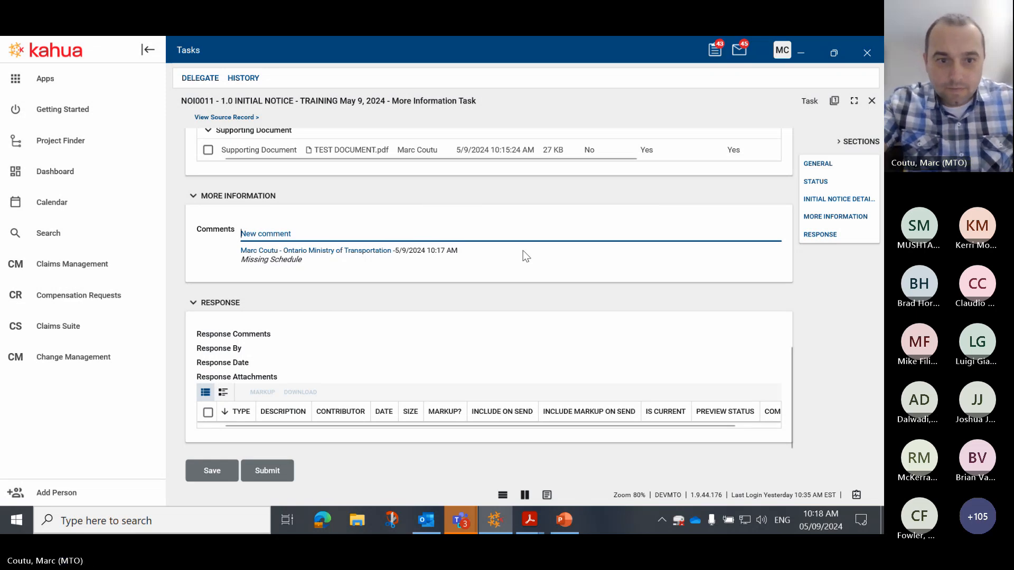
scroll(359, 369, up, 5)
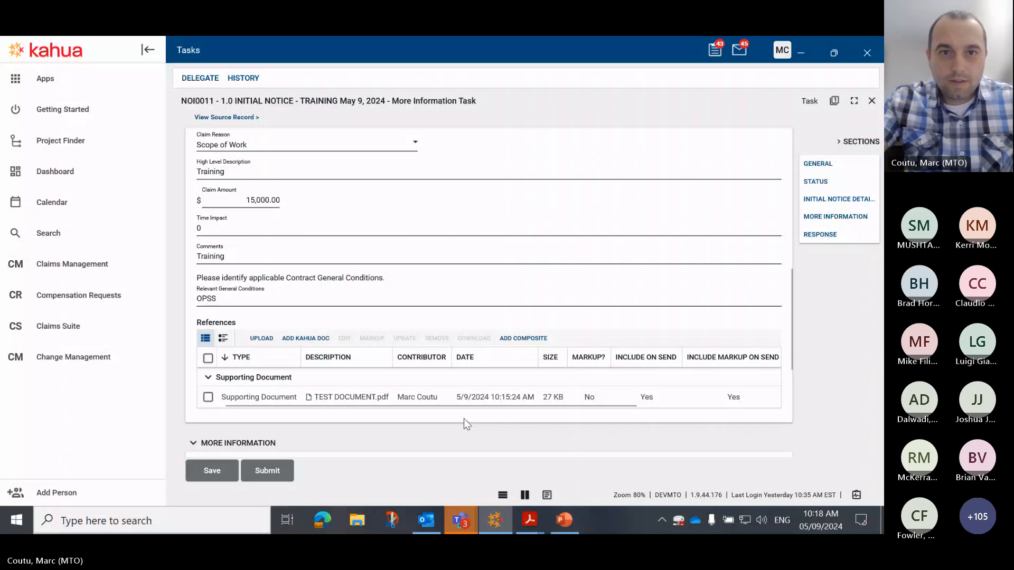
scroll(458, 411, down, 5)
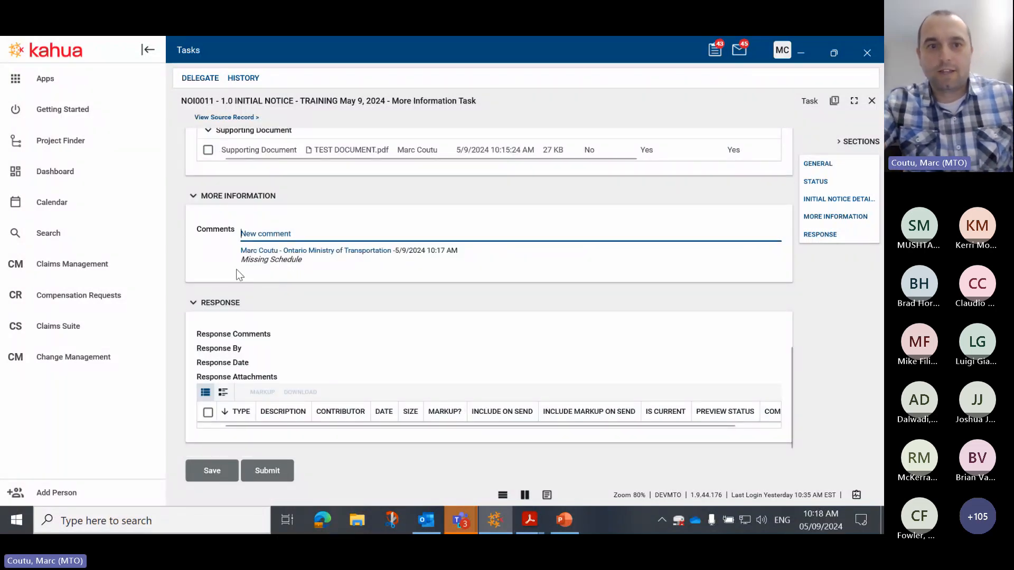
scroll(328, 286, up, 3)
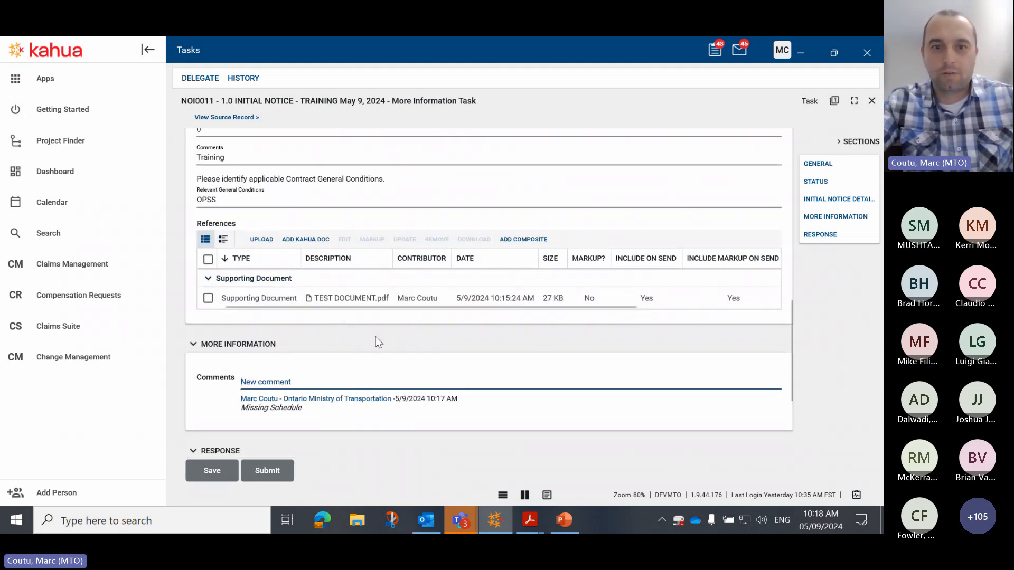
scroll(388, 343, down, 3)
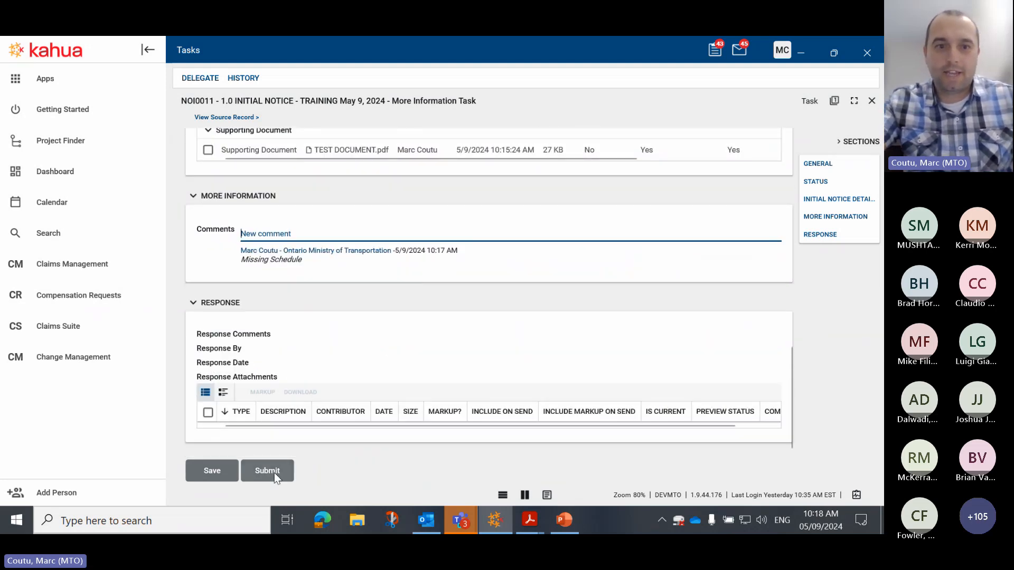
click(274, 472)
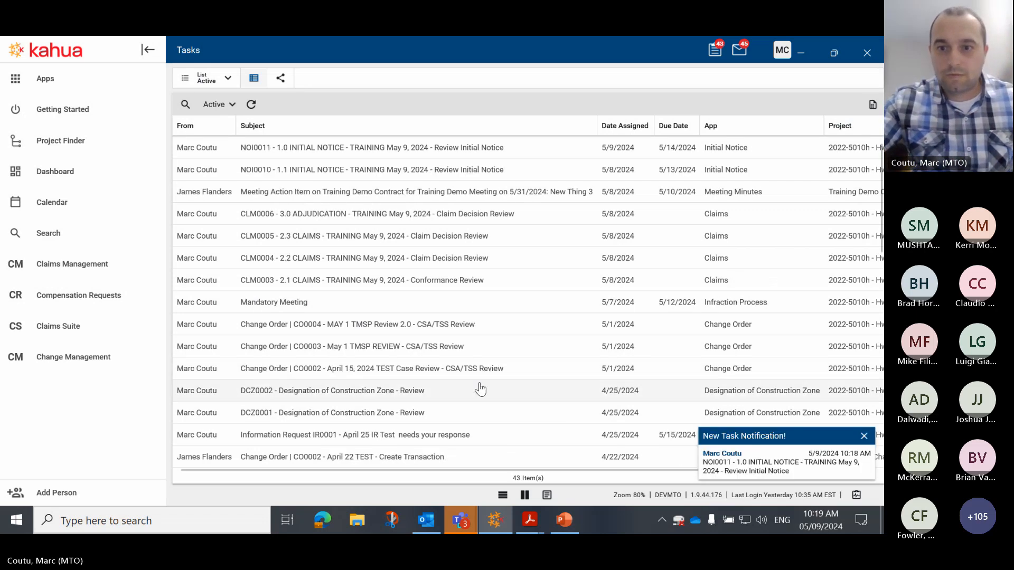
- Open the returned 1.0 INITIAL NOTICE - TRAINING review task in full view and go through its details to the Response section
click(415, 153)
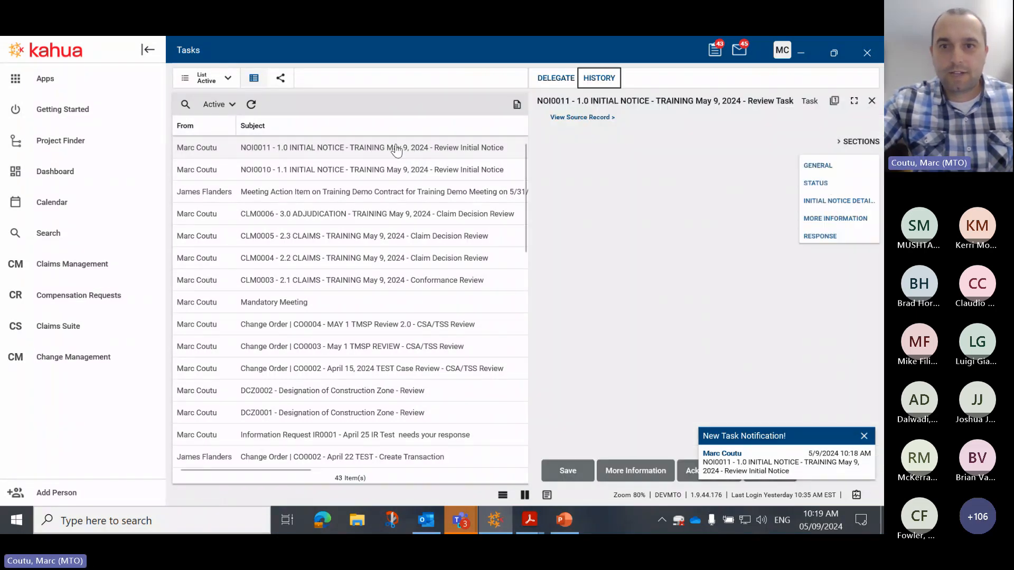
click(547, 495)
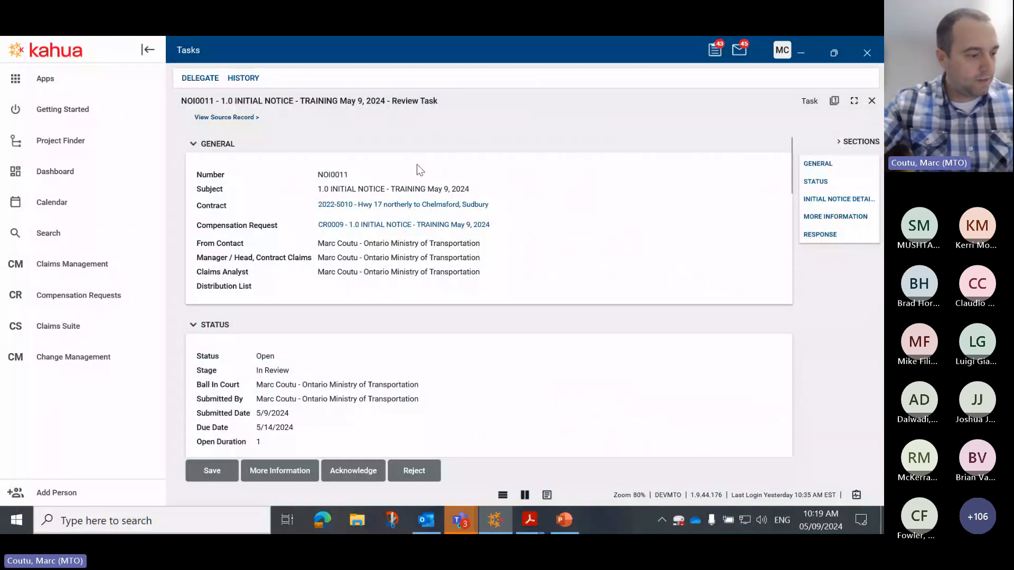
scroll(489, 378, down, 10)
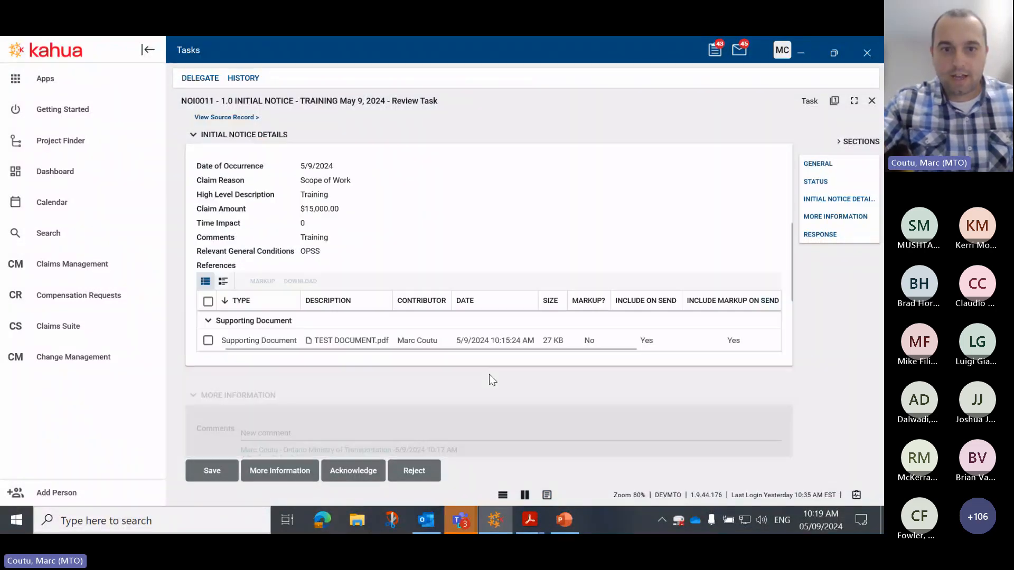
scroll(489, 376, down, 1)
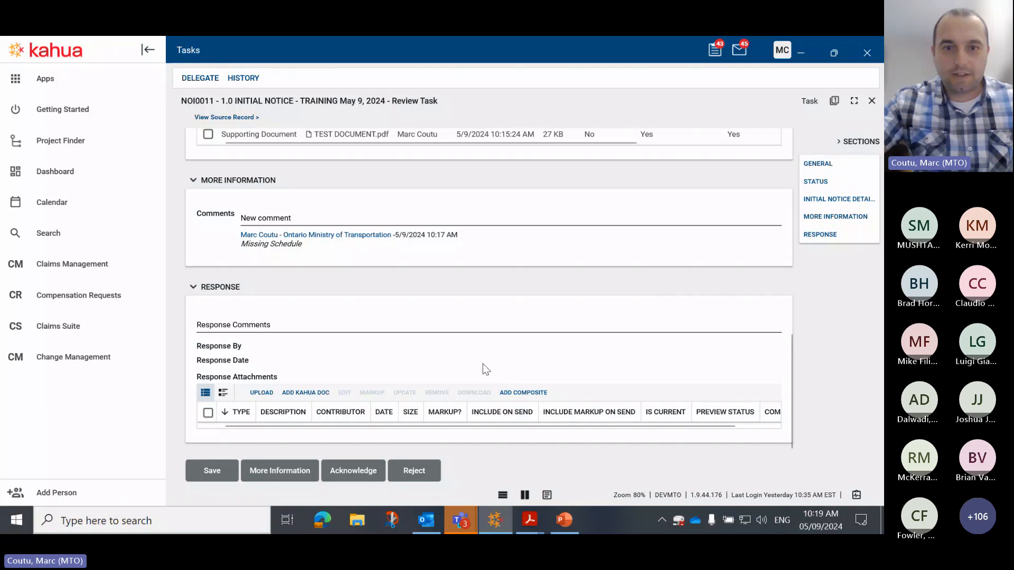
- Enter "All good meets Contract Requirements" as the response comment and acknowledge the Initial Notice
click(471, 326)
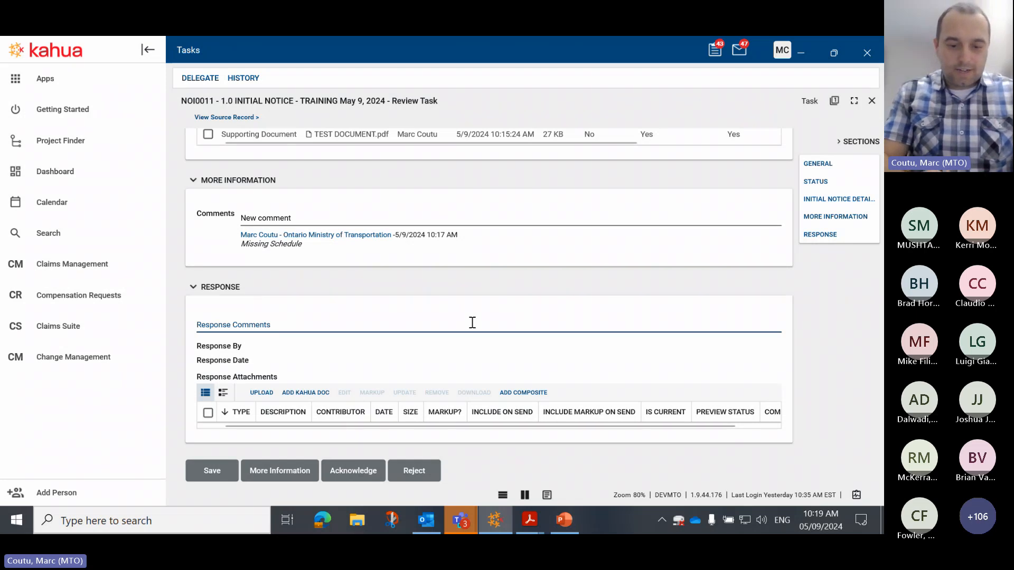
text(All g)
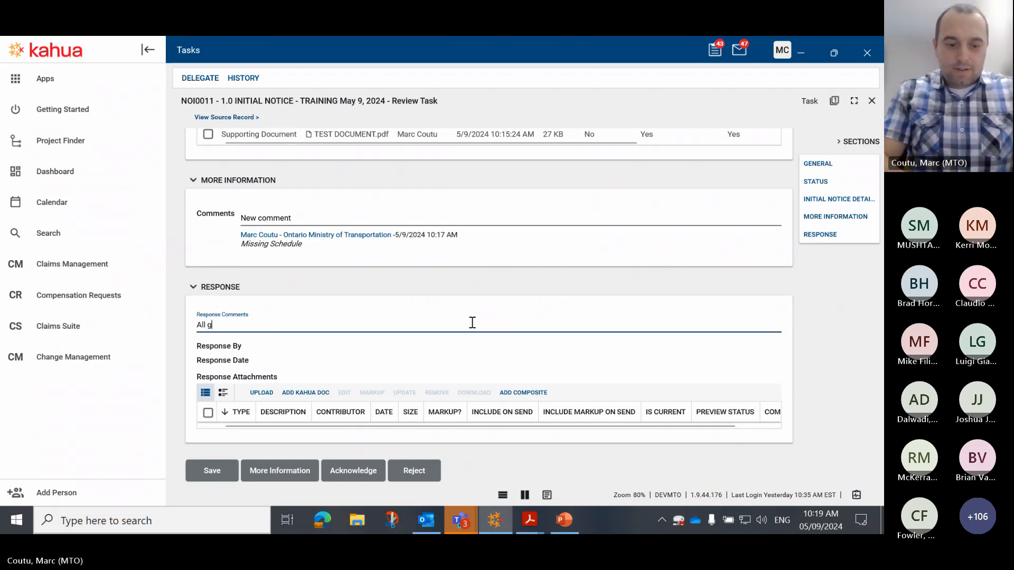
text(ood meet)
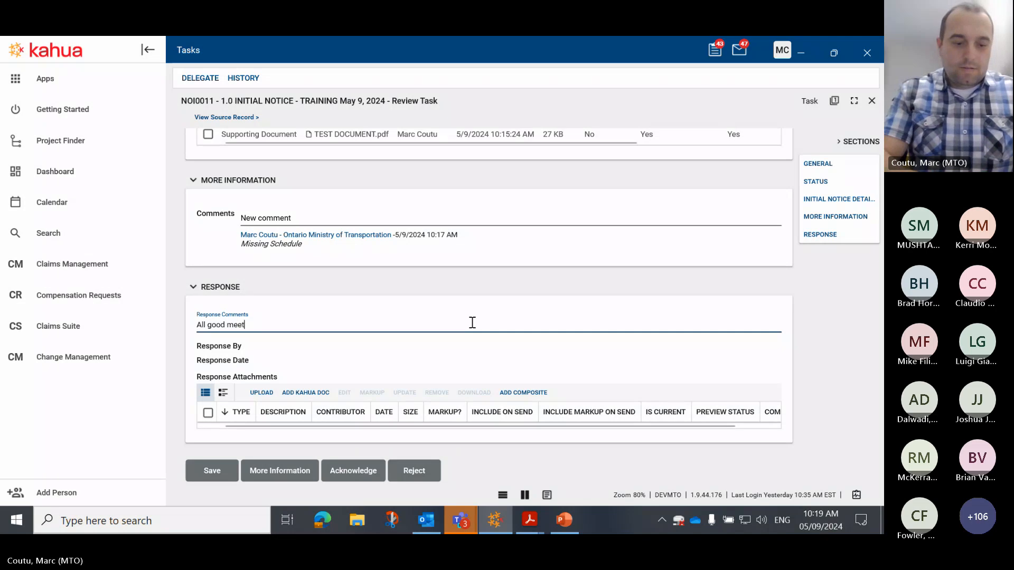
text(s Contract r)
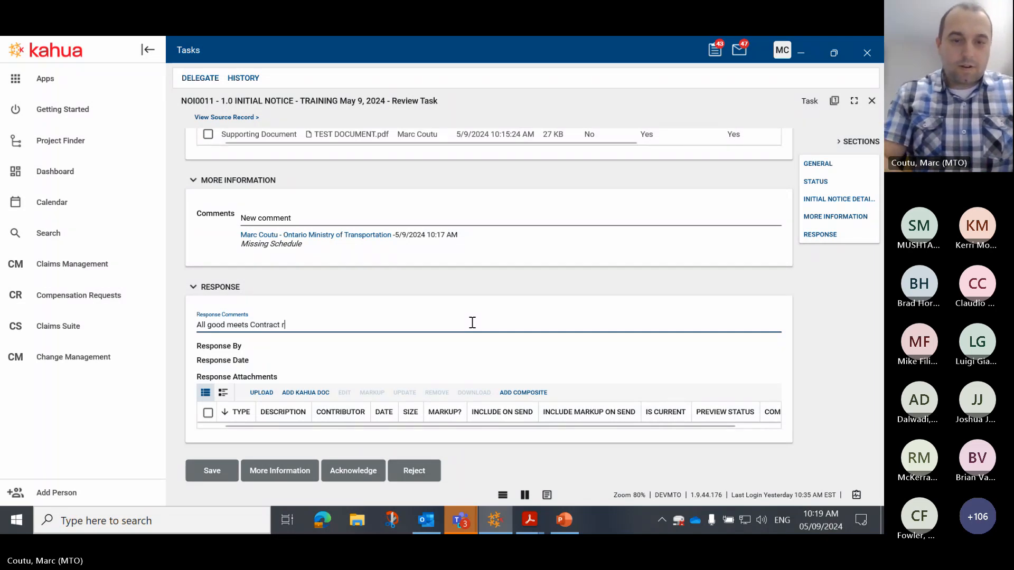
key(BackSpace)
text(R)
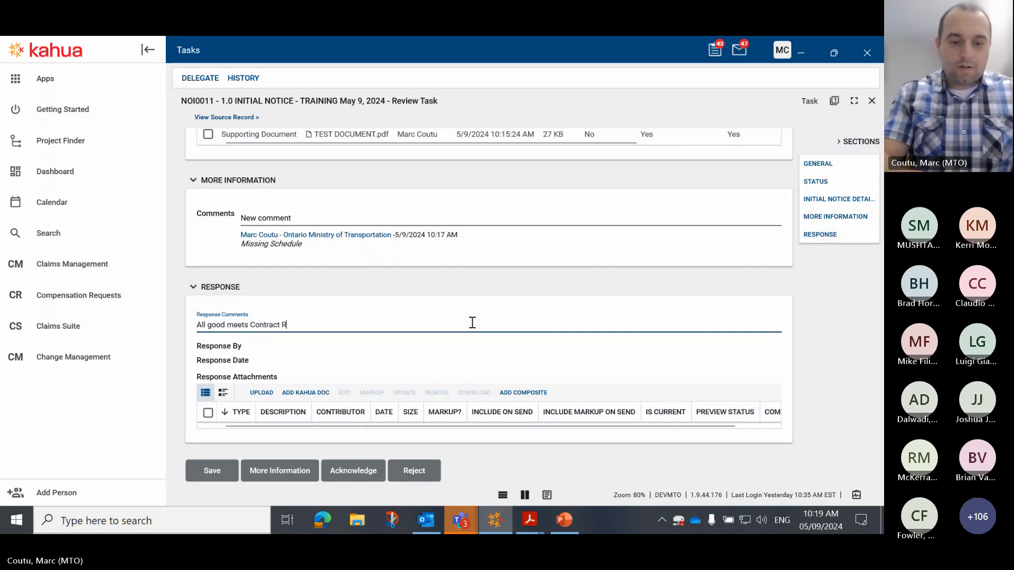
text(equirements)
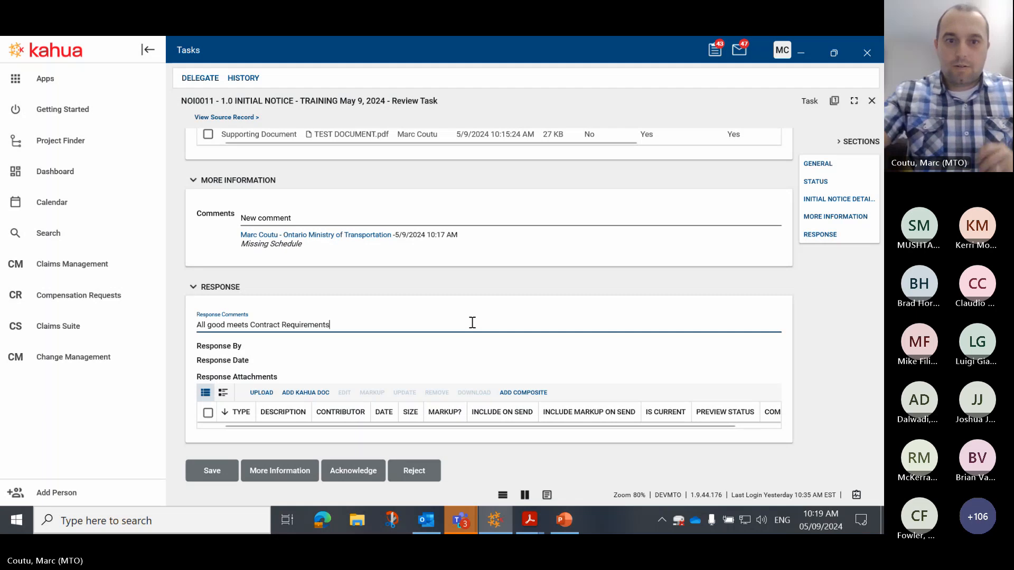
click(354, 473)
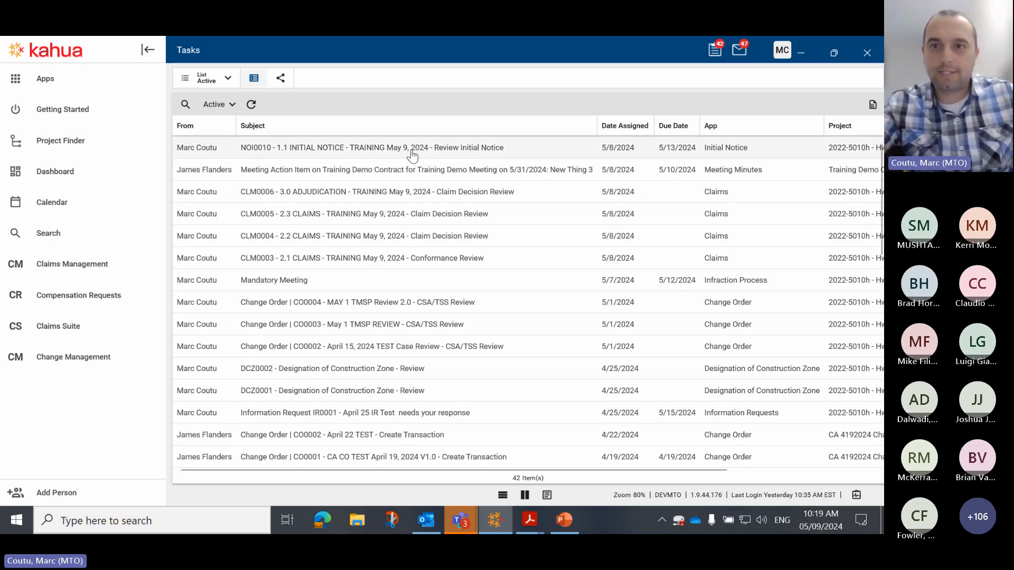
- Open the 1.0 INITIAL NOTICE - TRAINING compensation request and view its linked Initial Notice record in full view
click(340, 234)
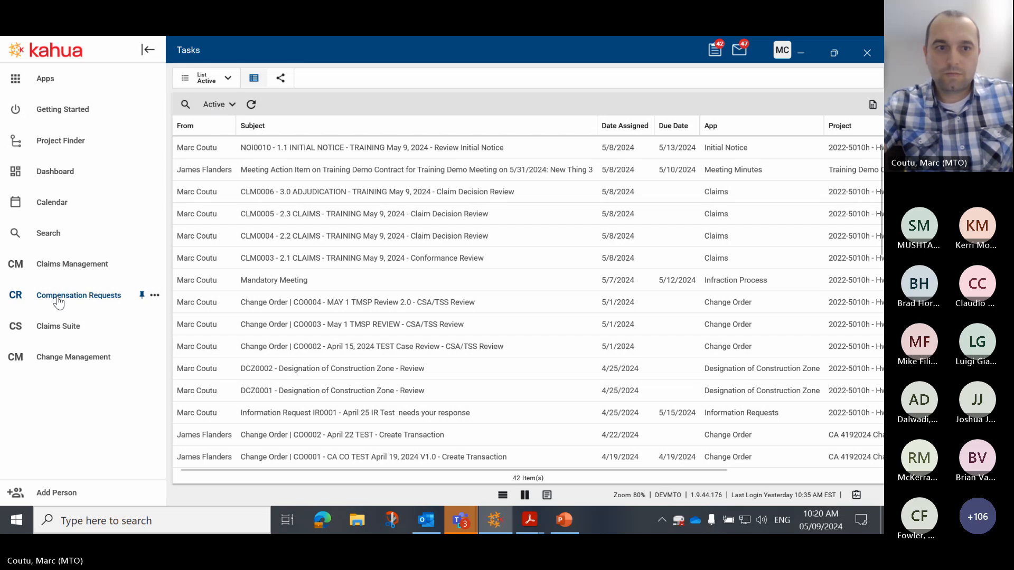
click(78, 264)
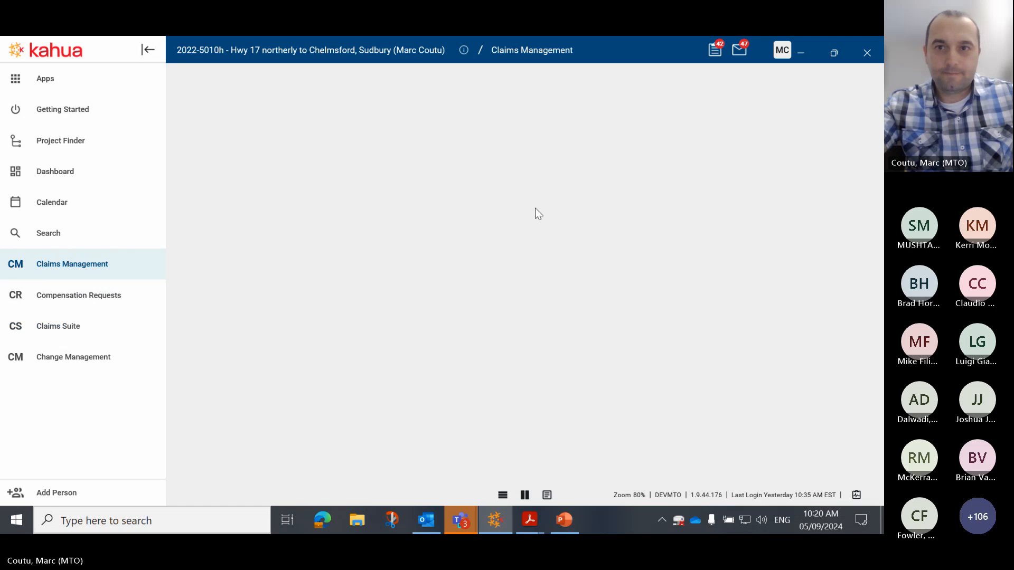
click(55, 295)
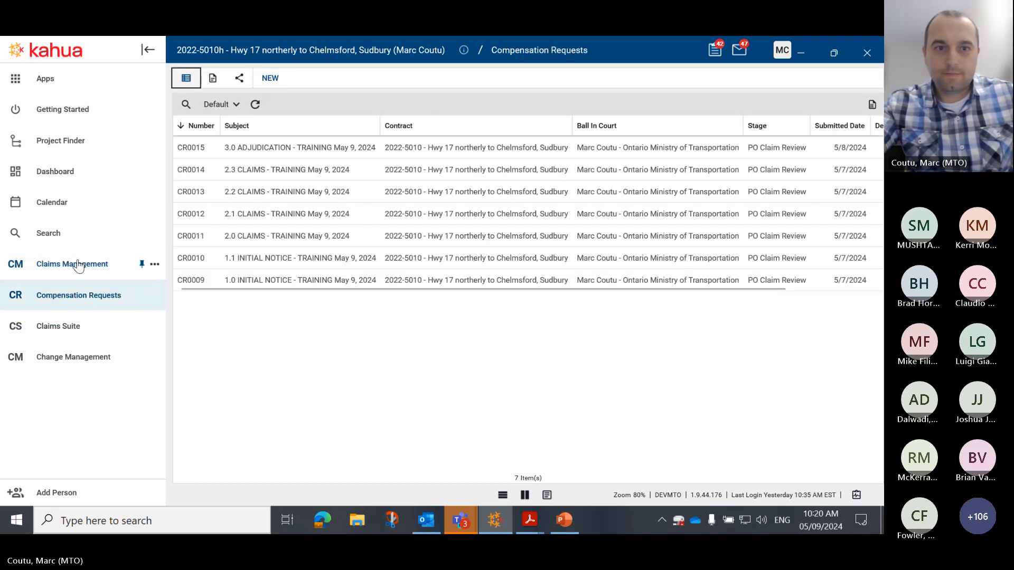
click(277, 285)
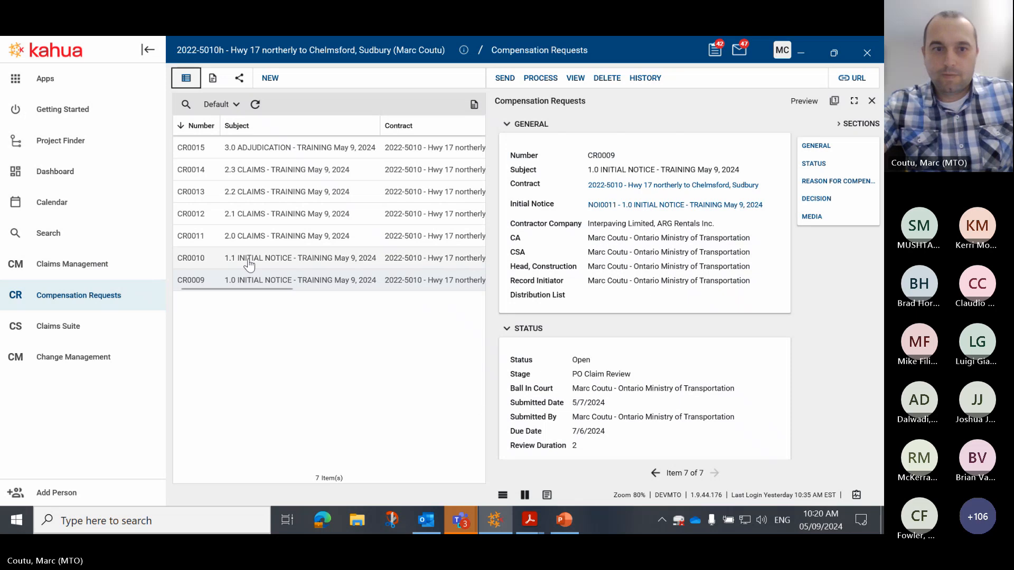
click(610, 205)
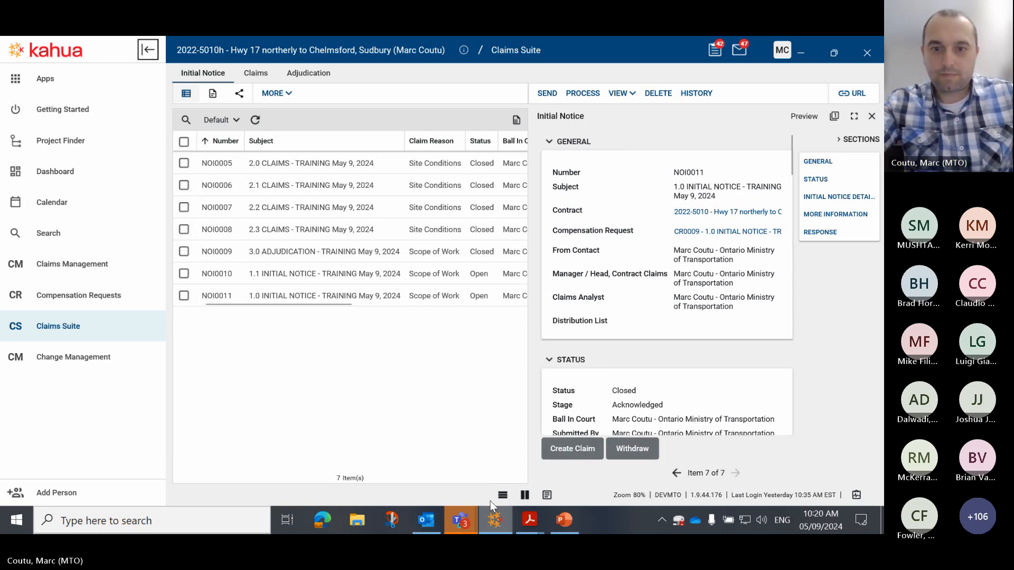
click(547, 495)
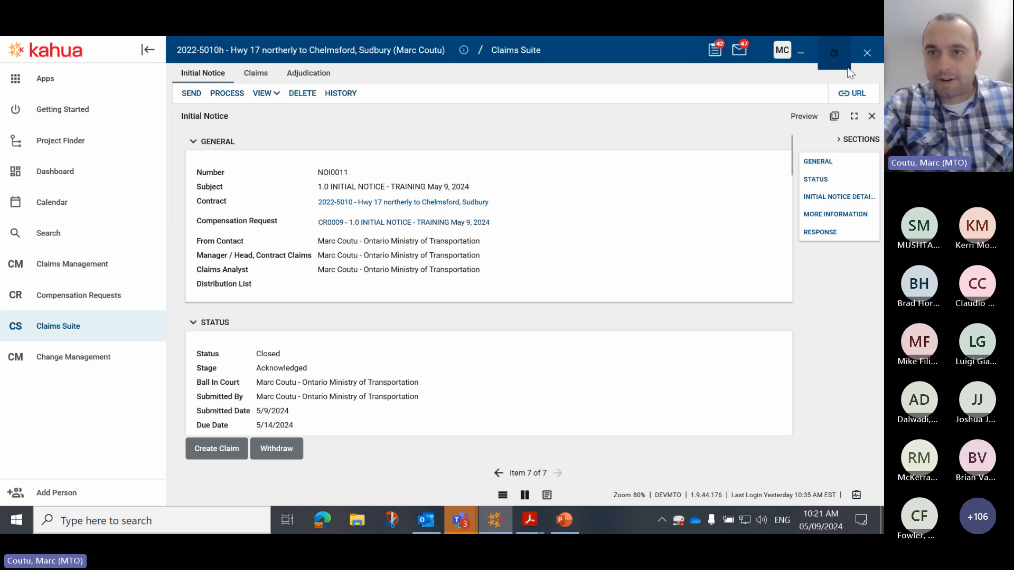
- Return to Compensation Requests, open the 1.1 INITIAL NOTICE - TRAINING record in full view, and review its status and reason for compensation
click(85, 300)
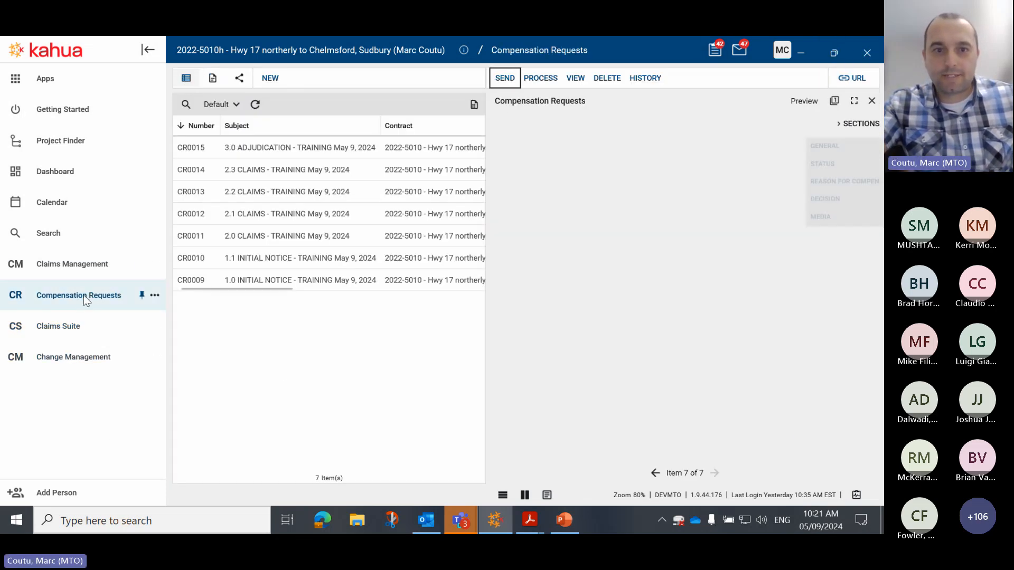
click(872, 100)
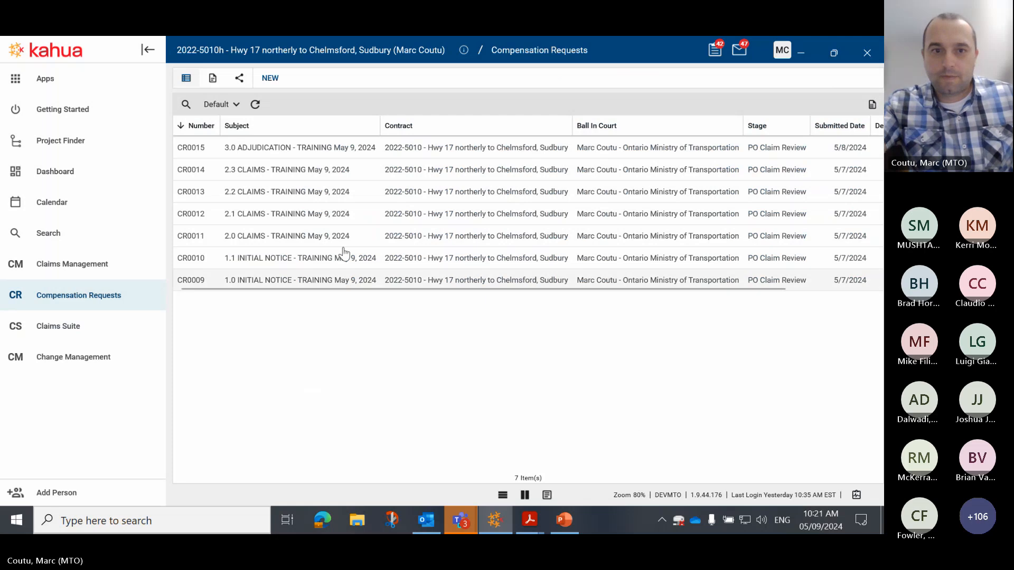
click(291, 259)
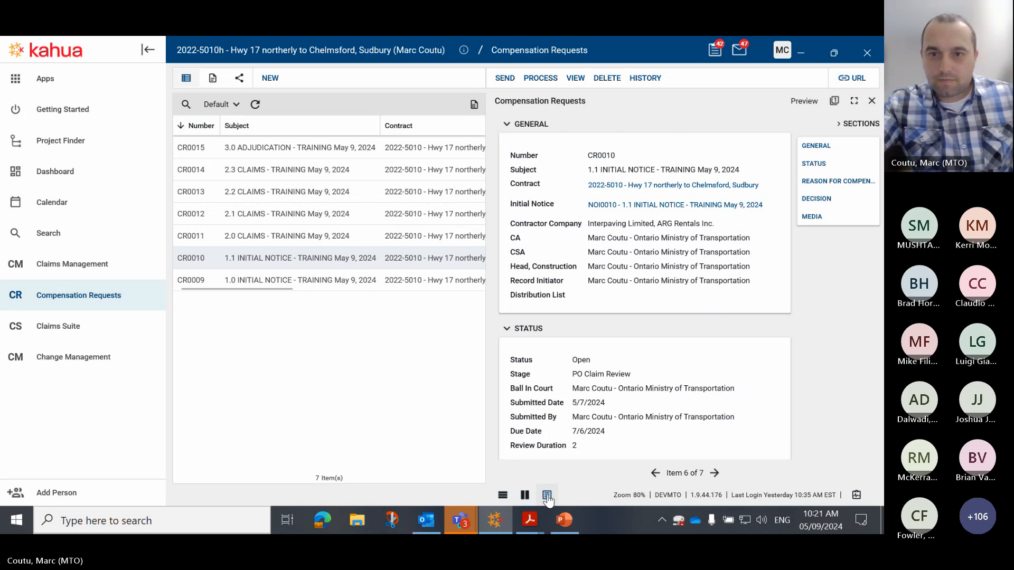
click(547, 496)
scroll(528, 302, down, 5)
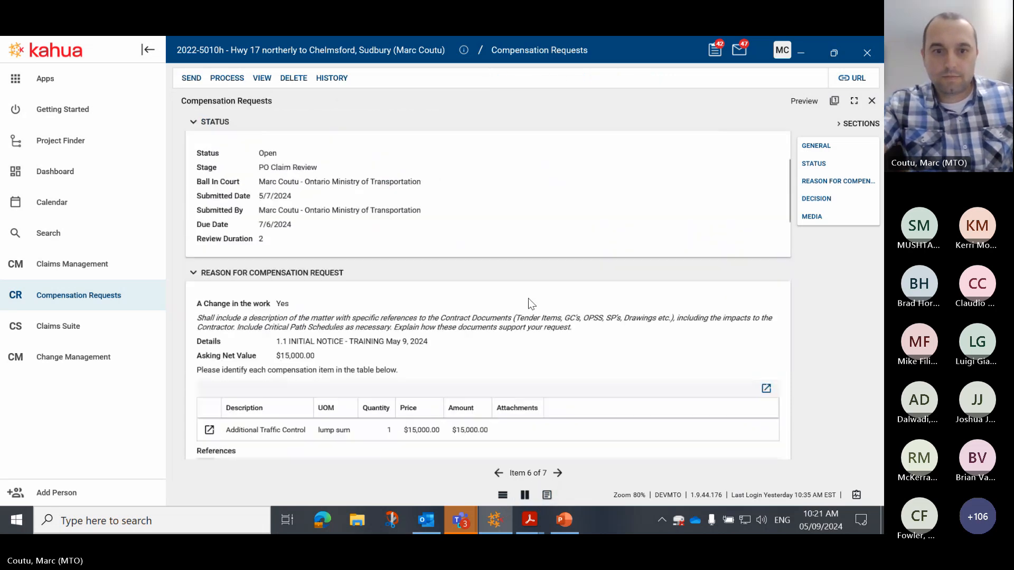
scroll(529, 296, up, 1)
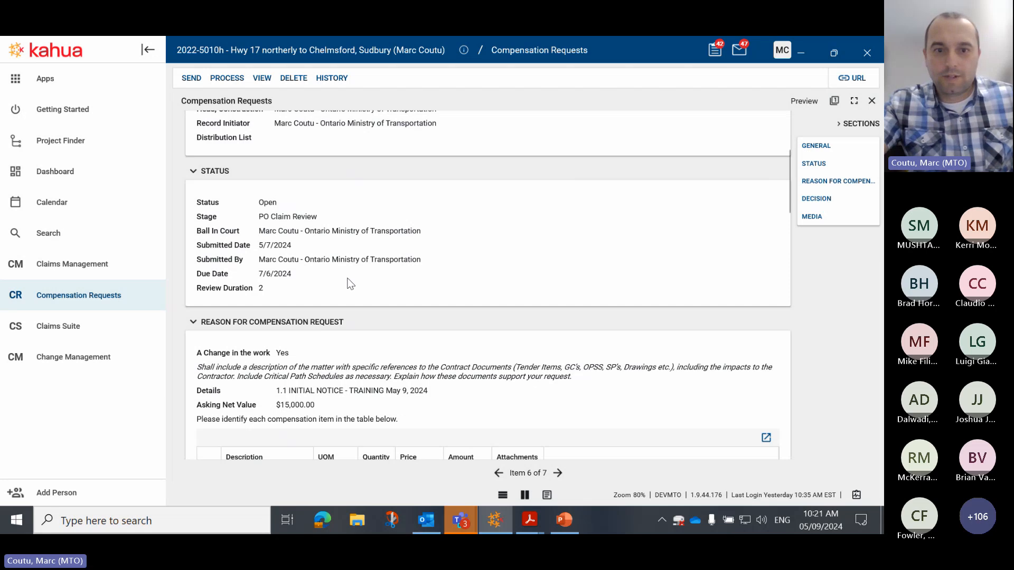
scroll(356, 290, down, 2)
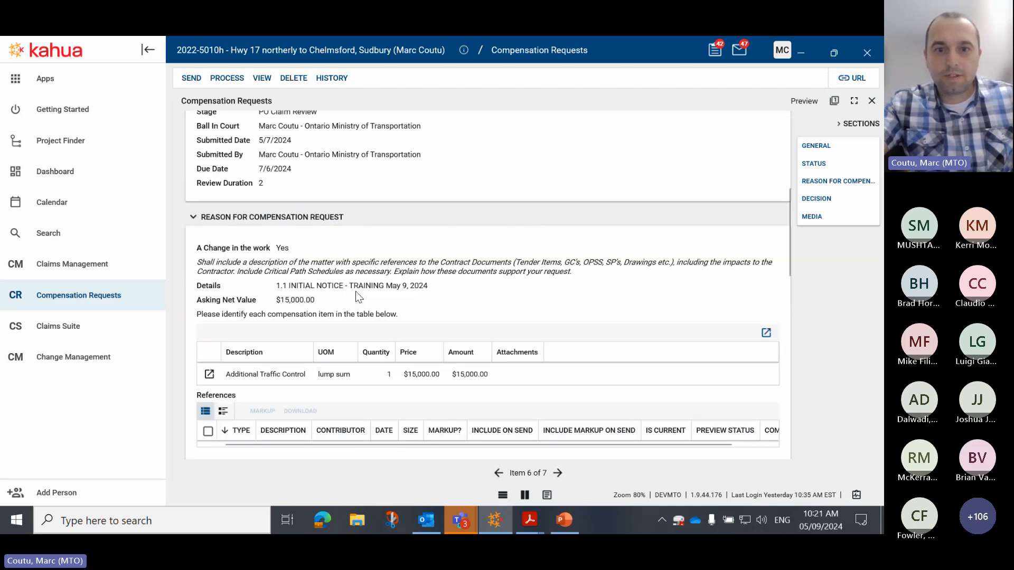
- Review the rest of the 1.1 INITIAL NOTICE - TRAINING compensation request, view its linked Initial Notice through the Status section, and close that notice
scroll(356, 290, down, 4)
scroll(356, 290, up, 2)
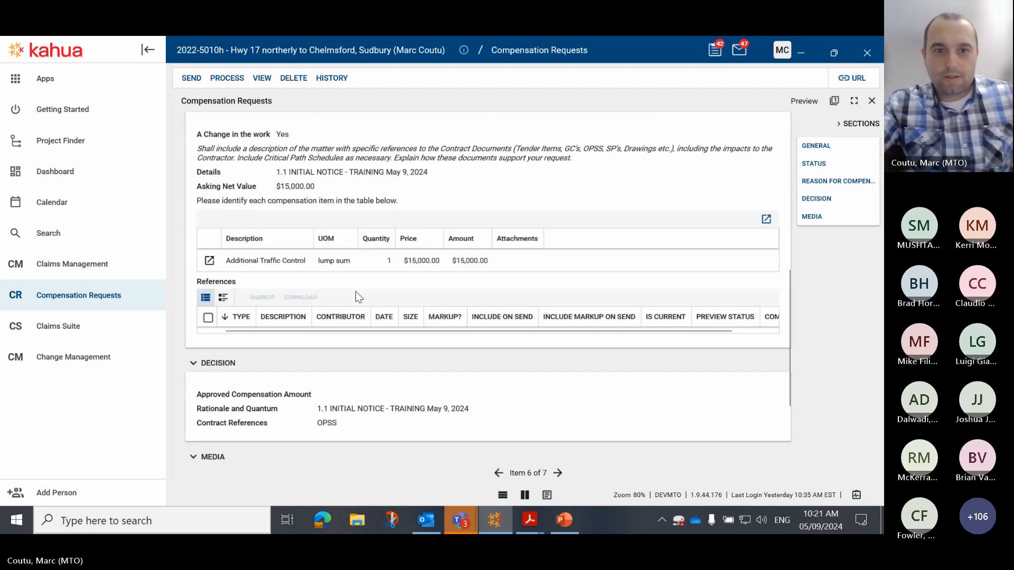
scroll(347, 303, up, 8)
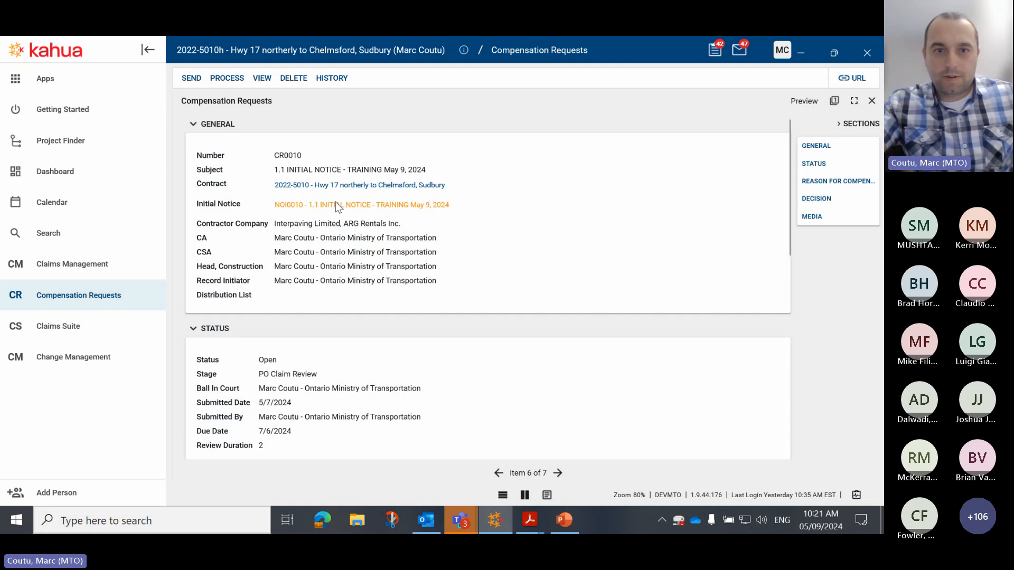
click(335, 204)
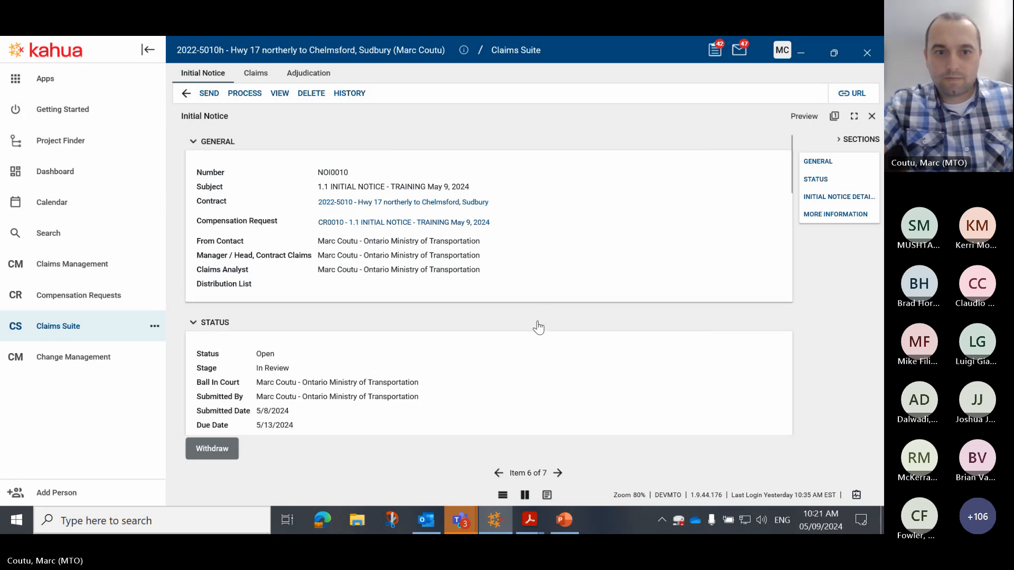
scroll(539, 323, down, 3)
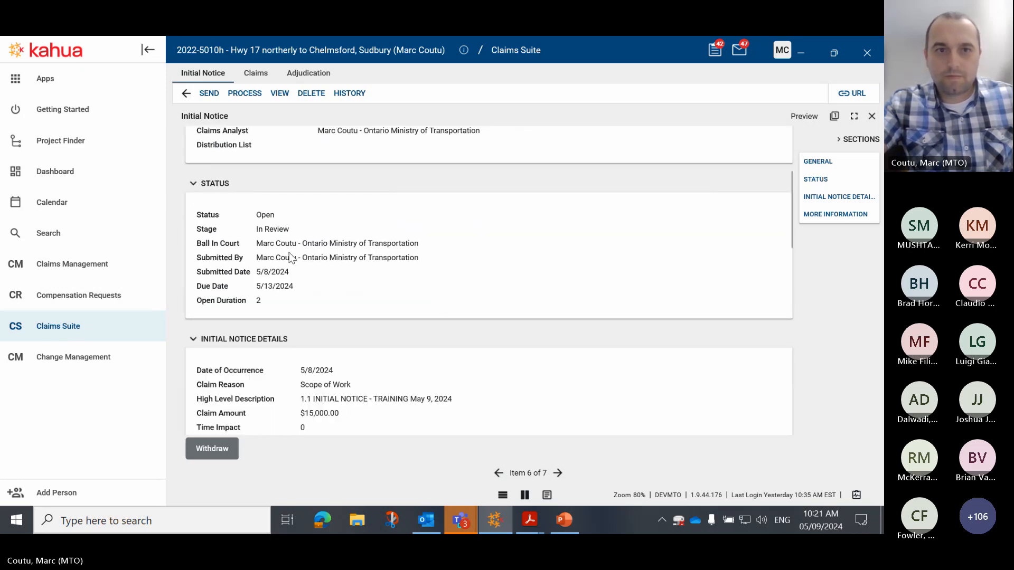
click(872, 117)
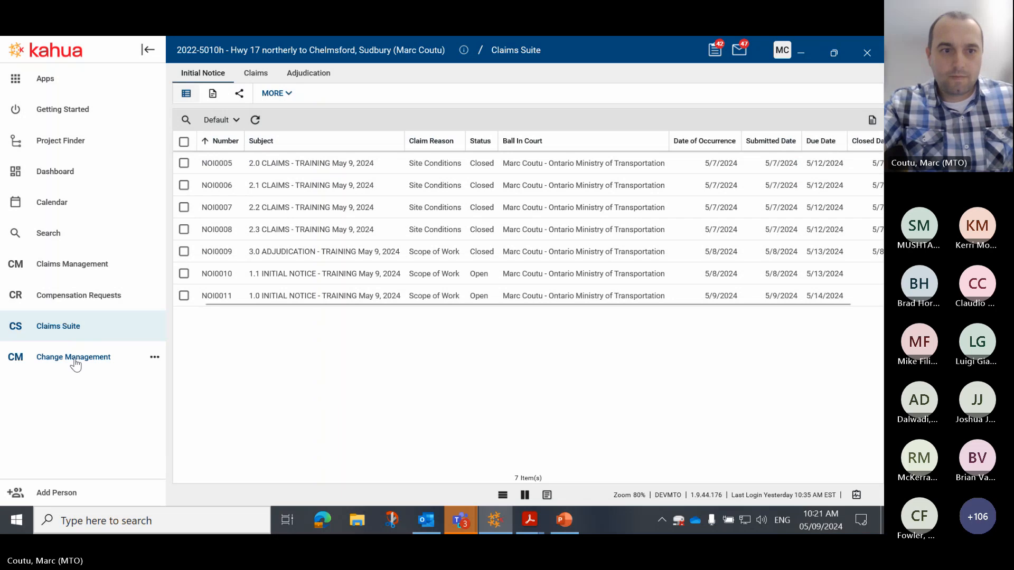
click(80, 264)
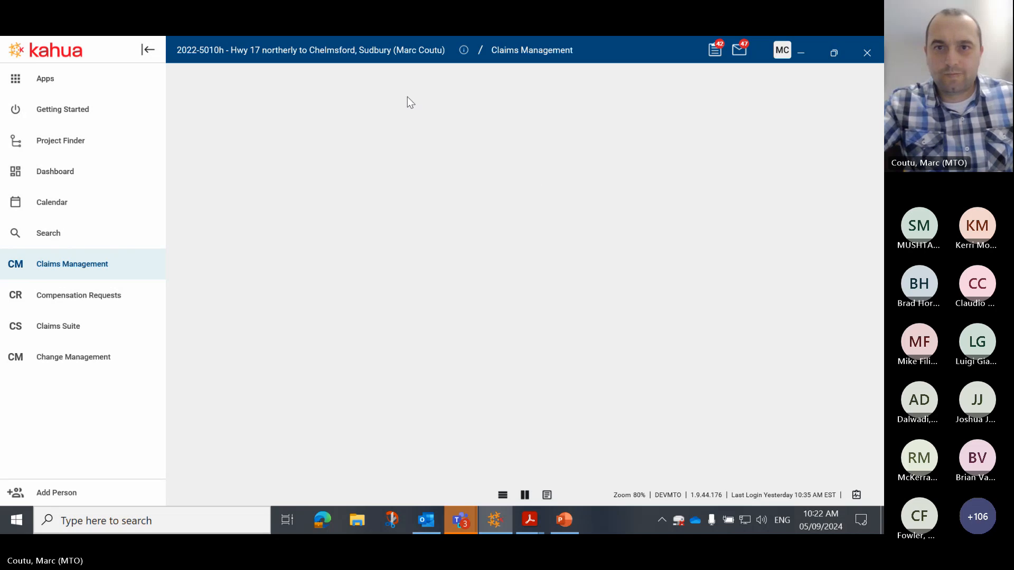
right_click(75, 261)
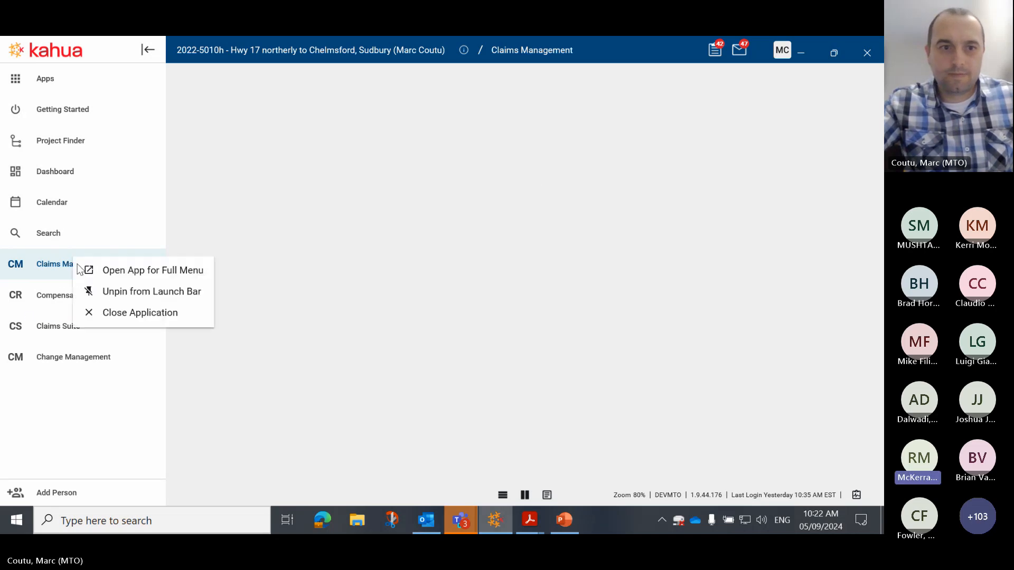
click(155, 317)
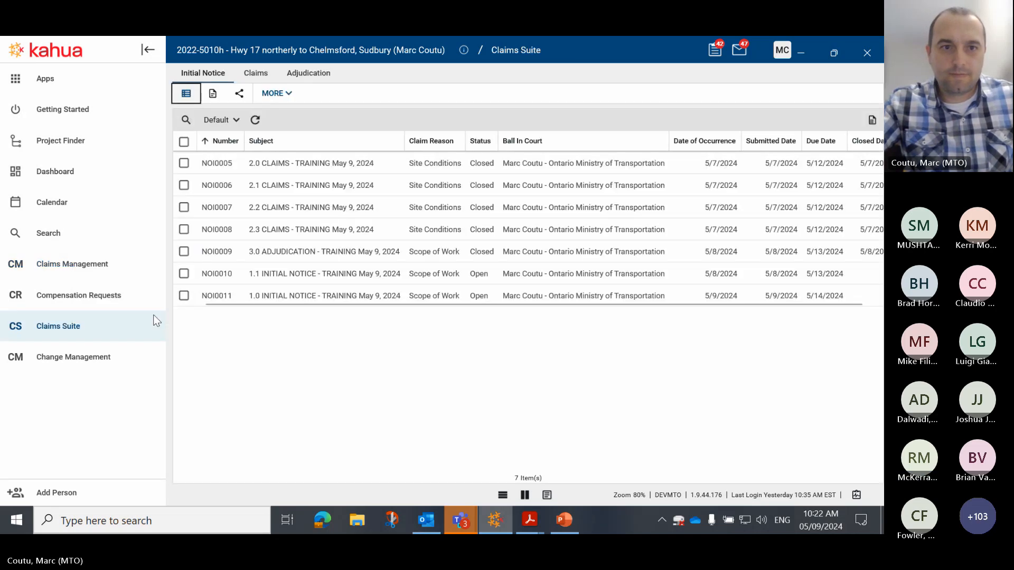
click(83, 268)
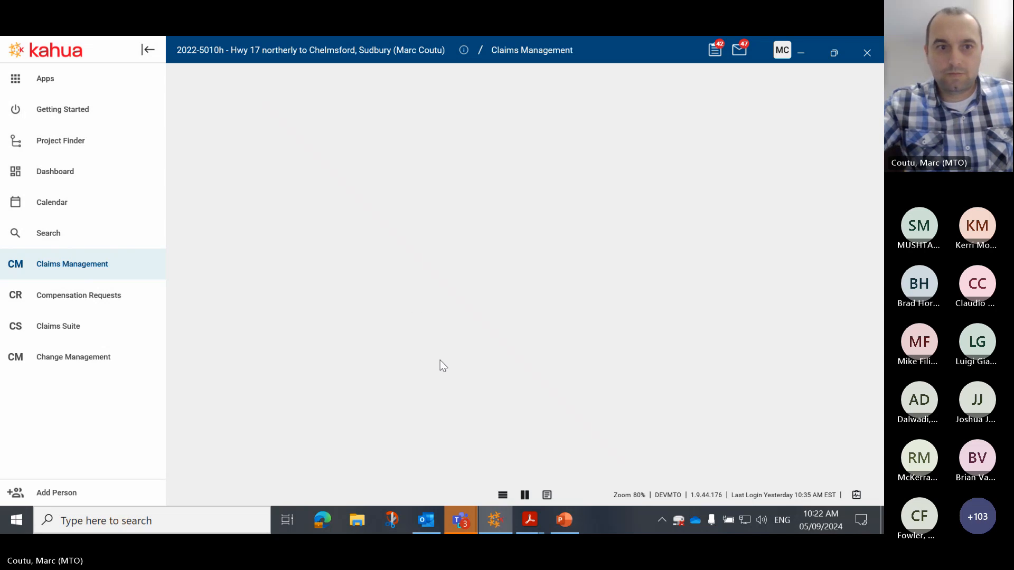
right_click(58, 270)
click(123, 316)
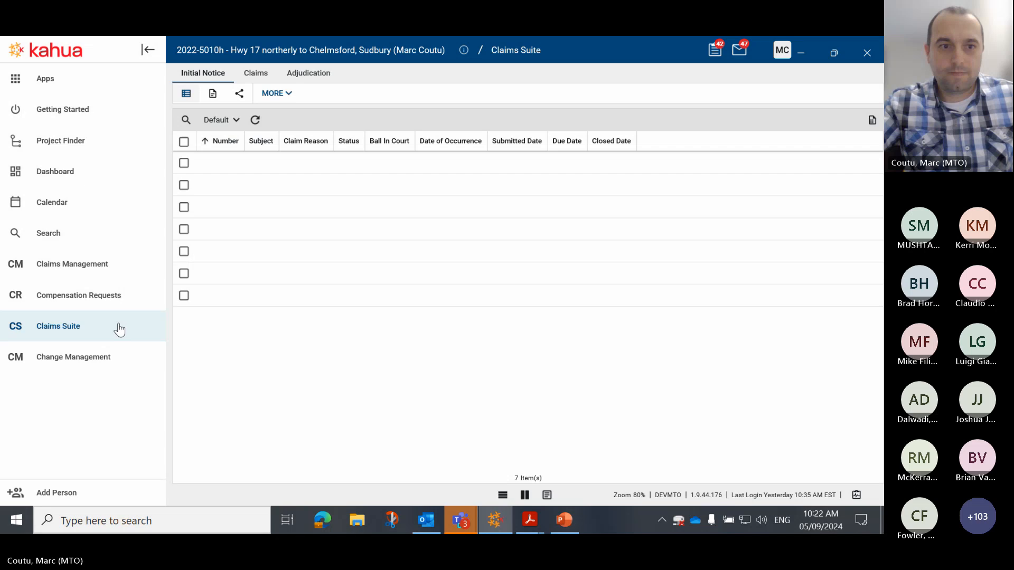
- Close the running Compensation Requests and Claims Suite applications
click(94, 306)
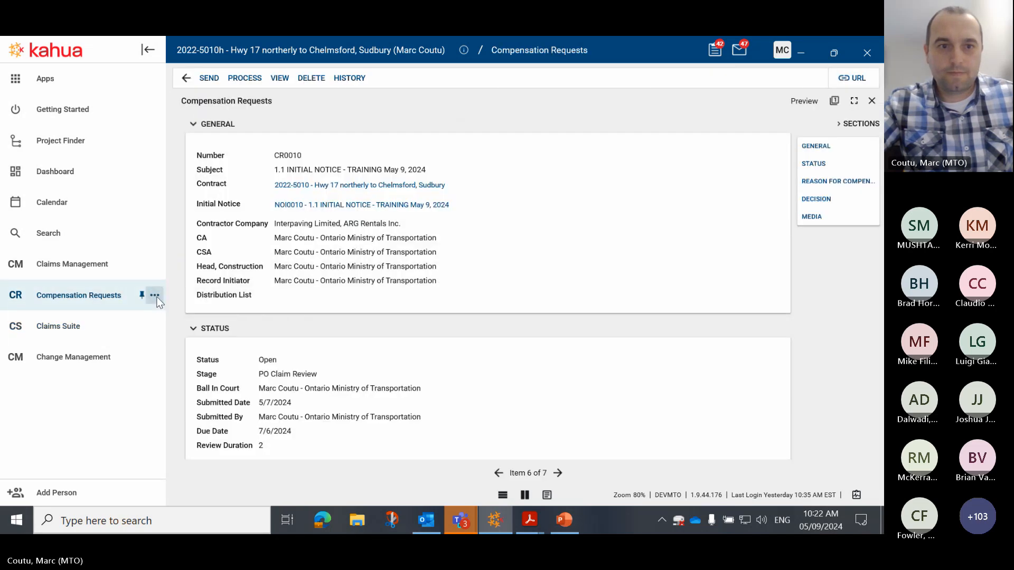
click(155, 296)
click(207, 369)
click(154, 326)
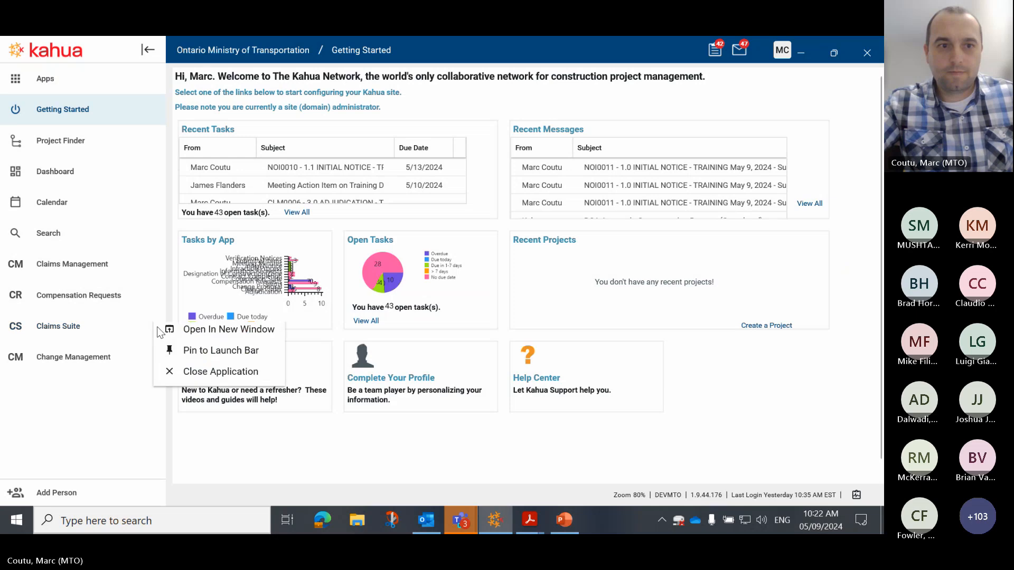
click(204, 402)
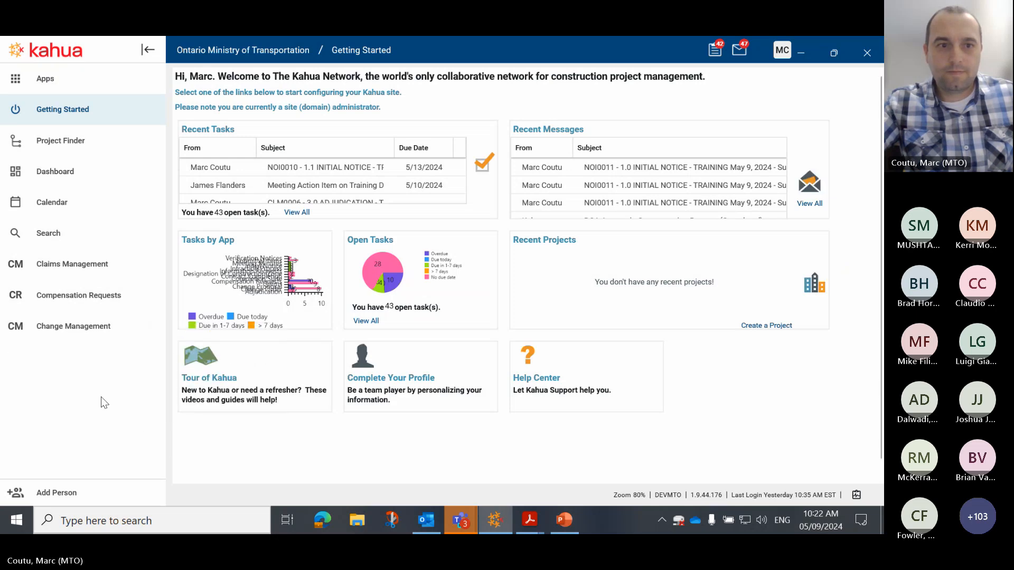
- Search all apps for "suite" and open Claims within the Claims Suite
click(45, 80)
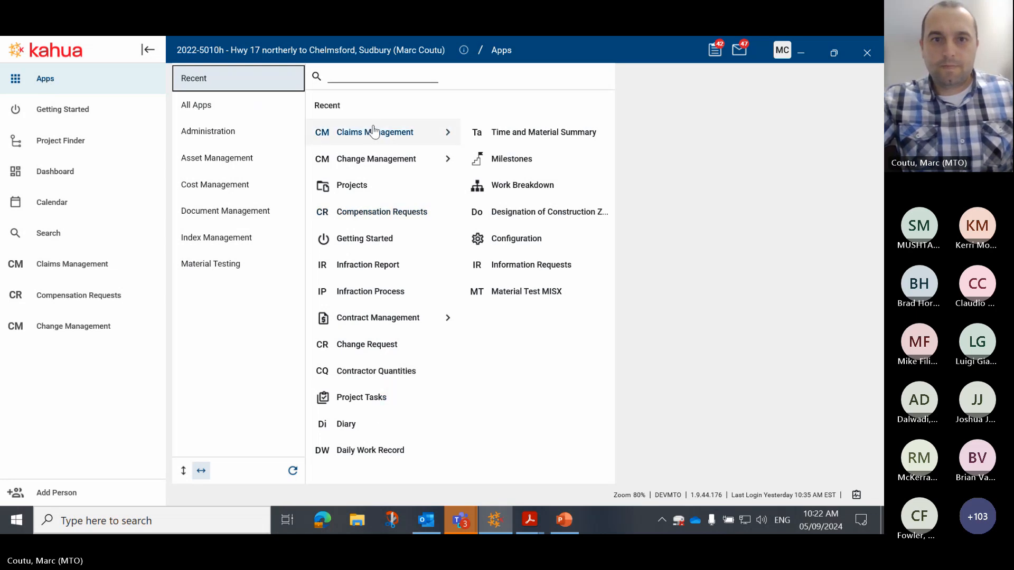
click(387, 75)
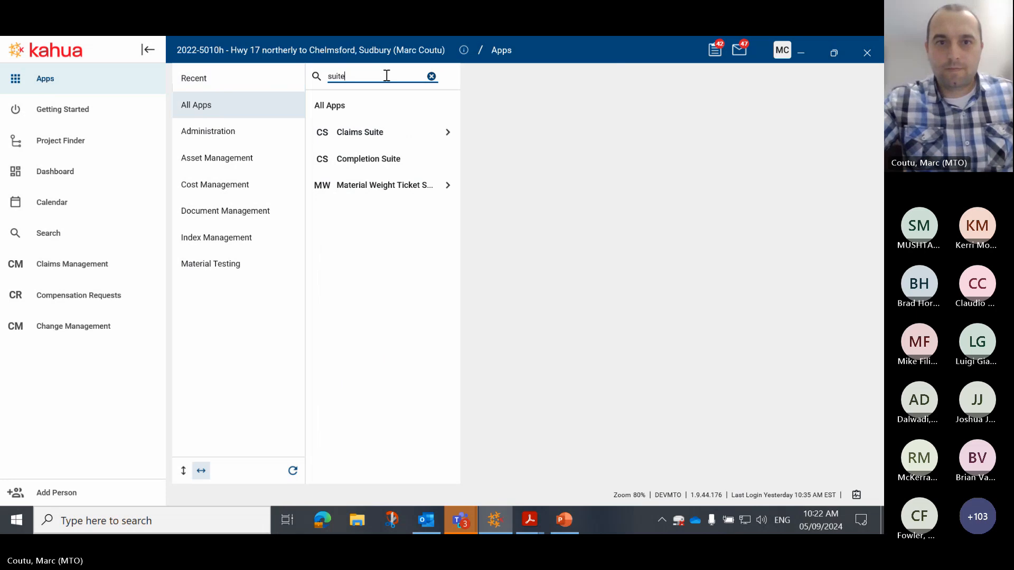
mouse_move(374, 131)
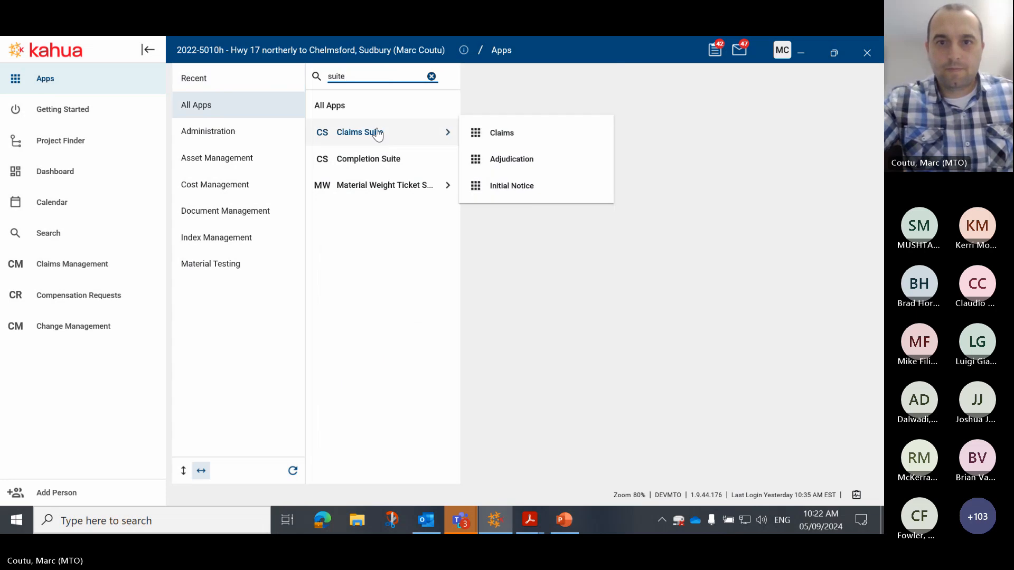
click(496, 131)
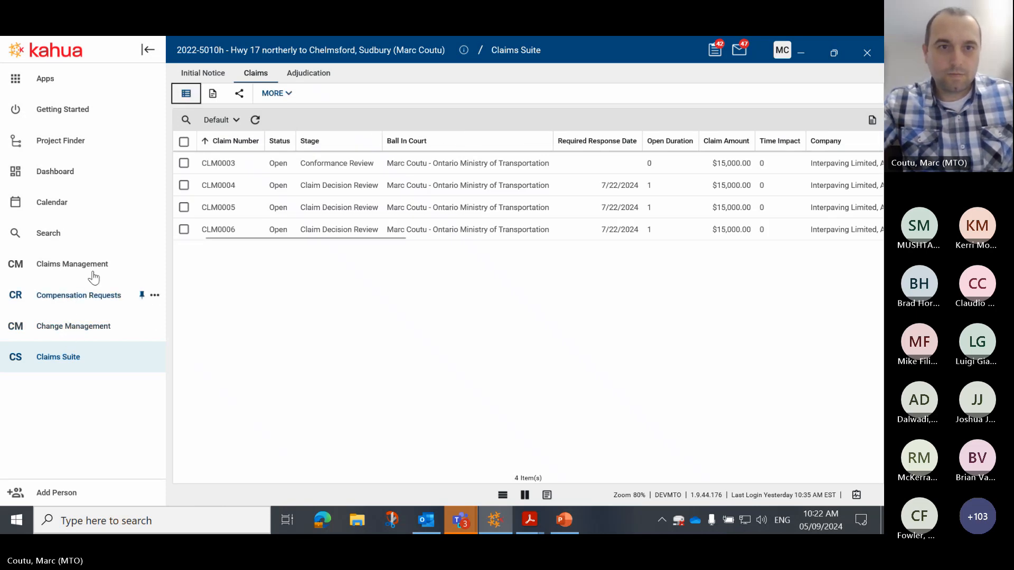
- Open the 1.1 INITIAL NOTICE - TRAINING review task from the Initial Notice list in full view, check its details, and reject it
click(218, 79)
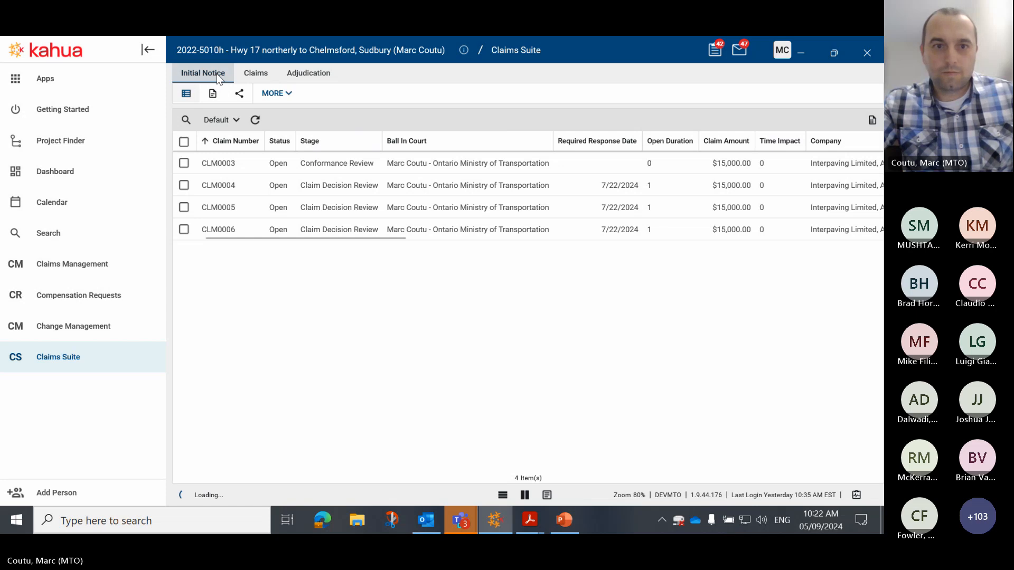
click(285, 280)
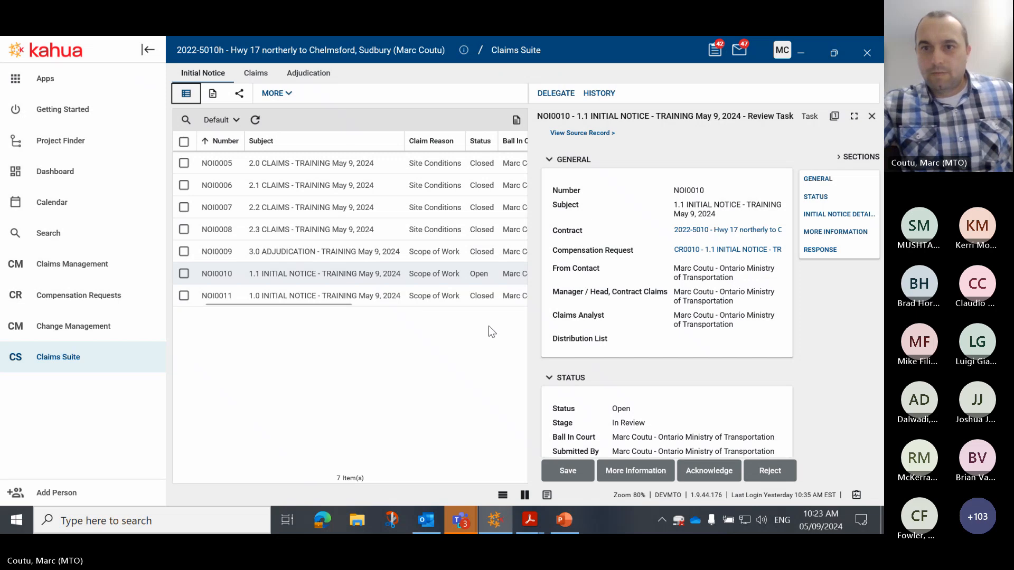
click(547, 495)
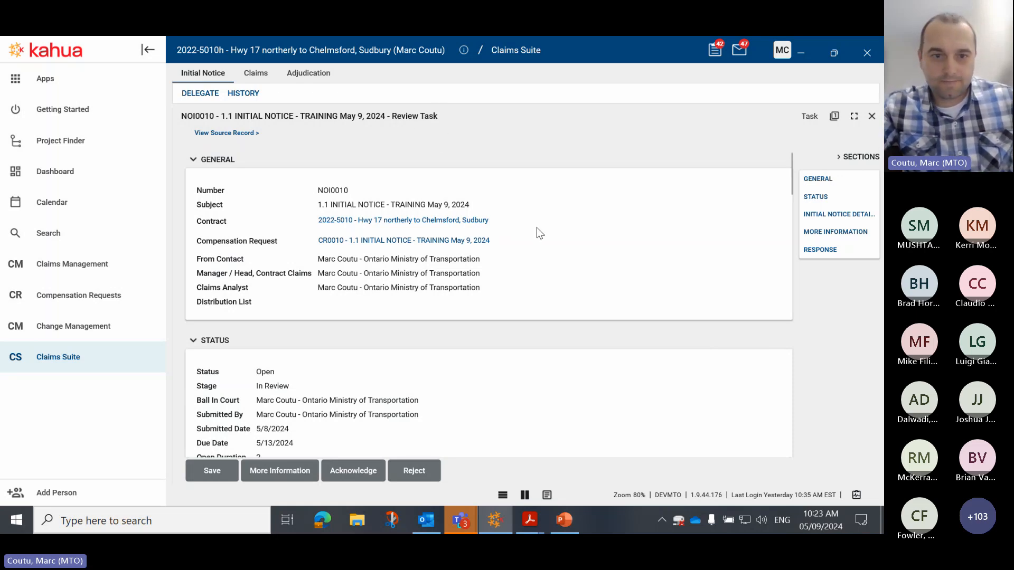
scroll(536, 232, down, 3)
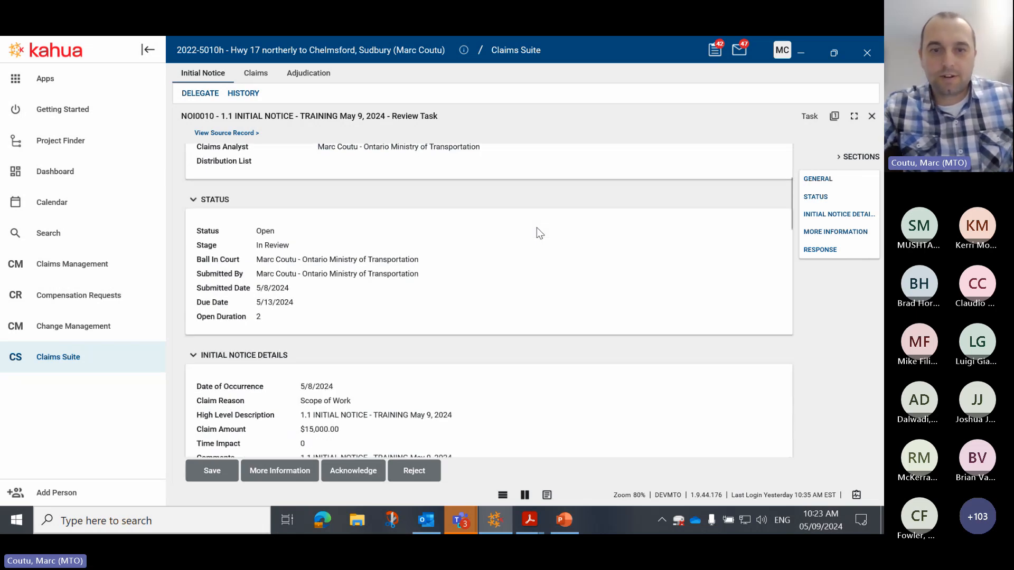
scroll(536, 228, down, 1)
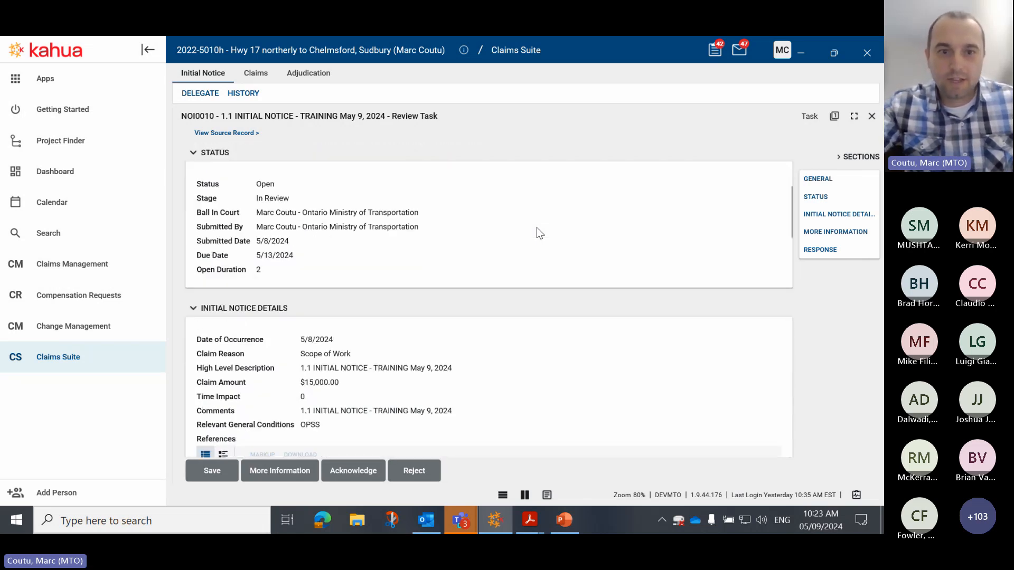
scroll(461, 337, down, 2)
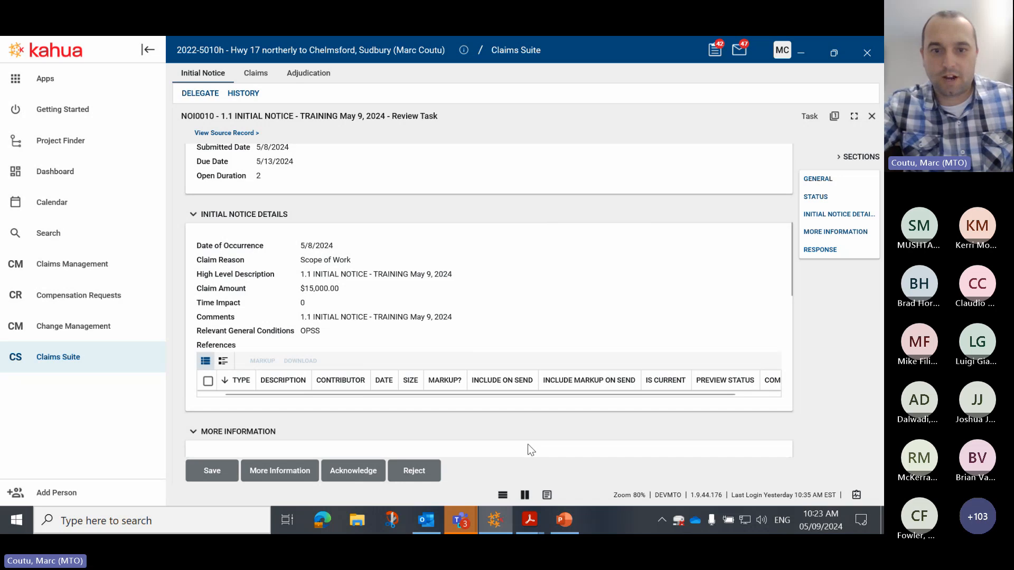
click(417, 468)
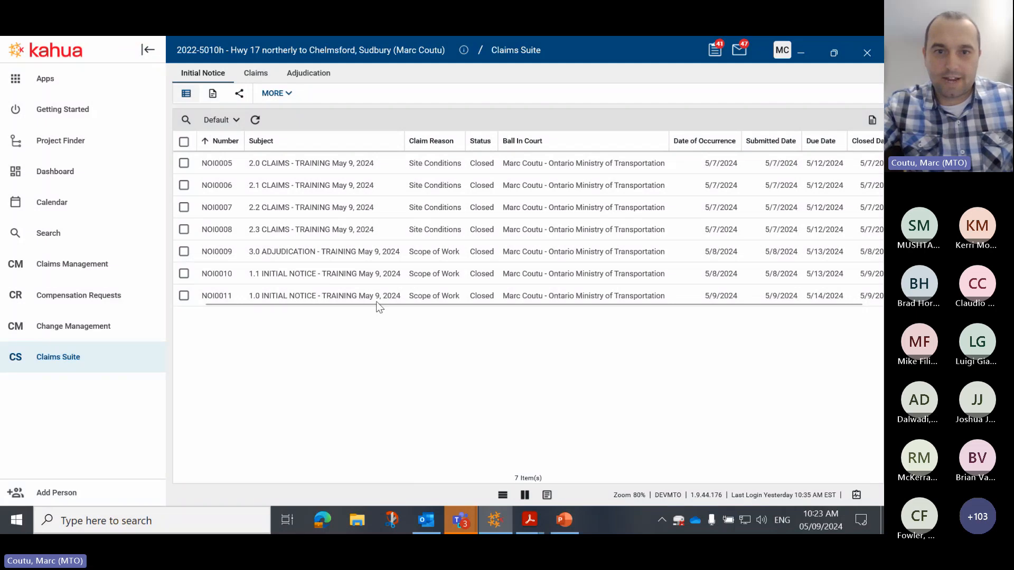
- Open the rejected 1.1 INITIAL NOTICE - TRAINING record in full view and examine its status, details, More Information and Response sections
click(370, 282)
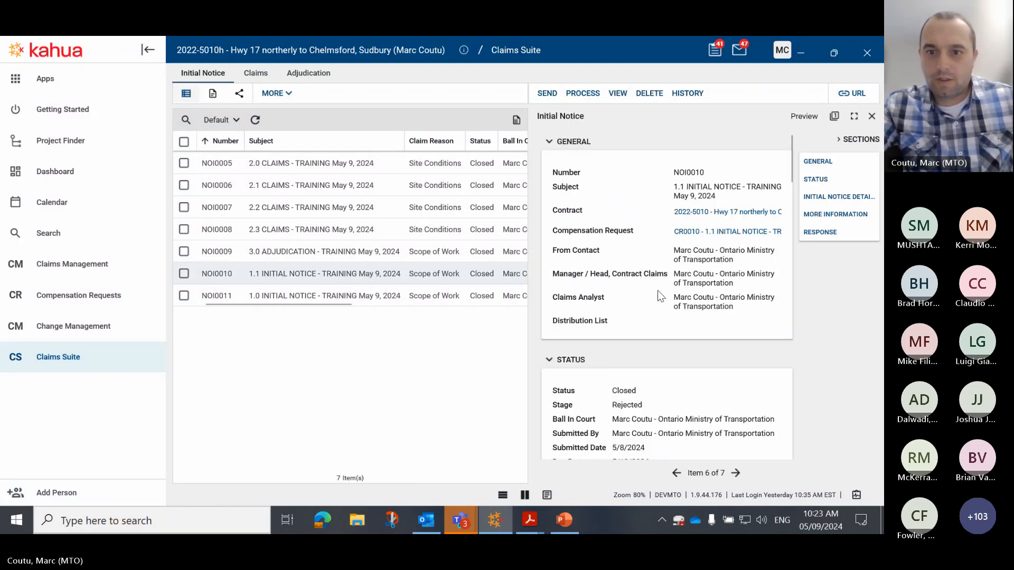
scroll(634, 317, down, 2)
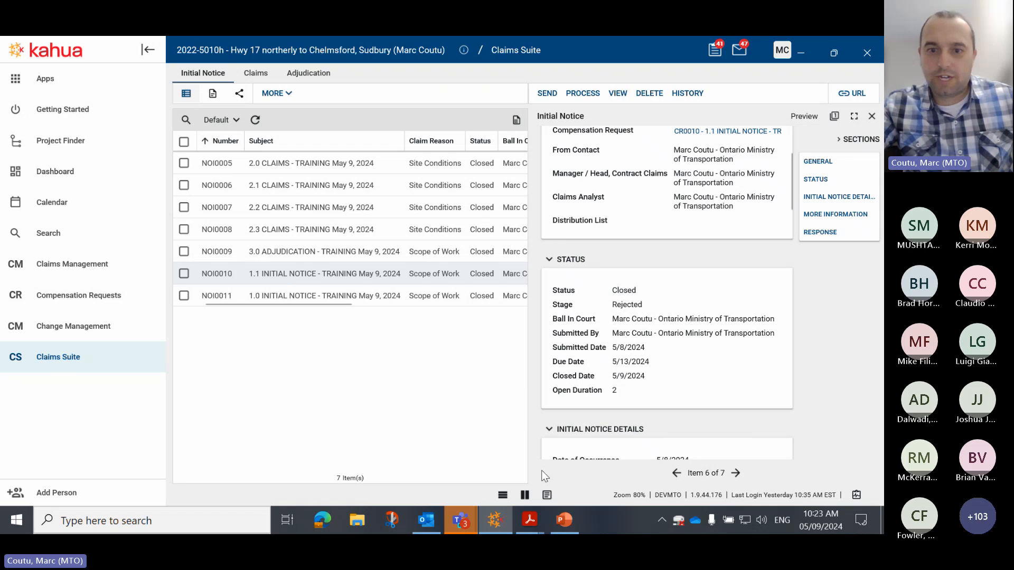
click(547, 495)
scroll(564, 330, down, 5)
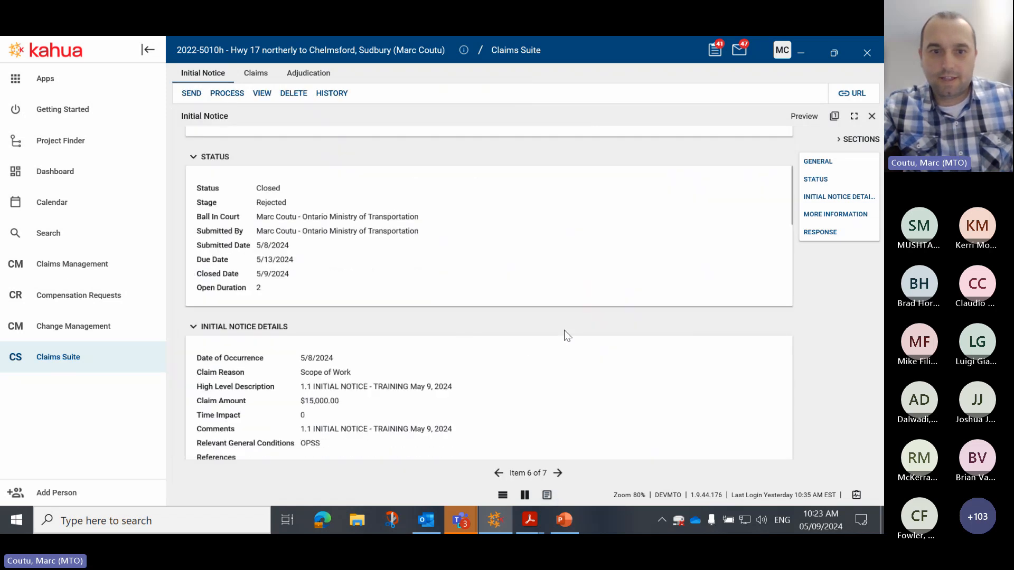
scroll(564, 331, down, 3)
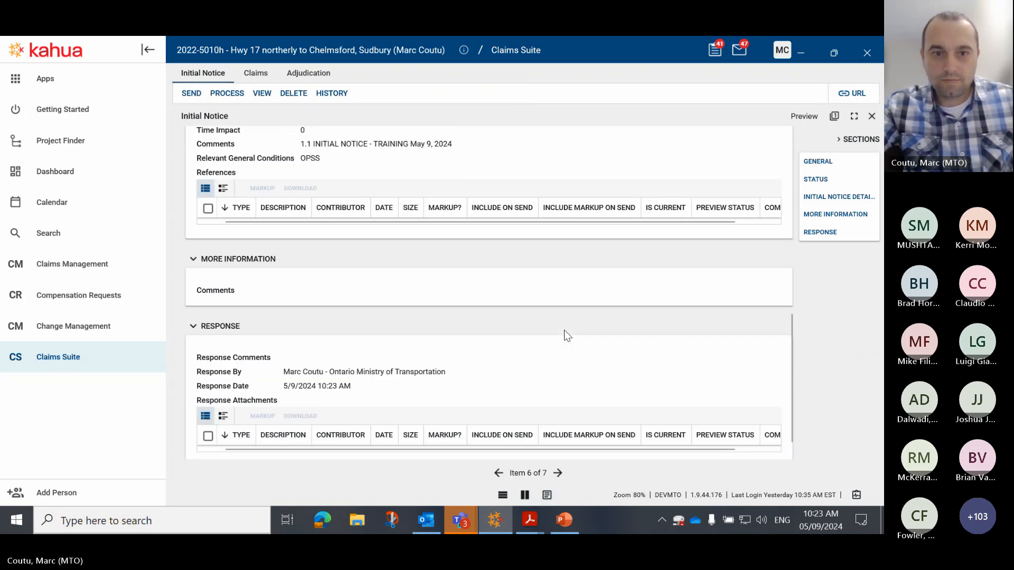
scroll(565, 331, up, 5)
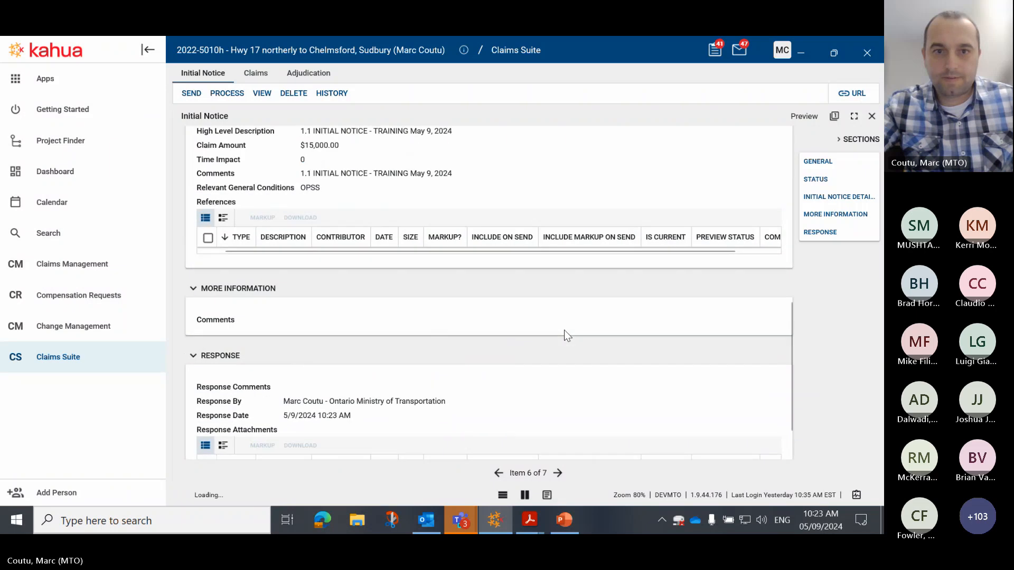
scroll(564, 330, down, 4)
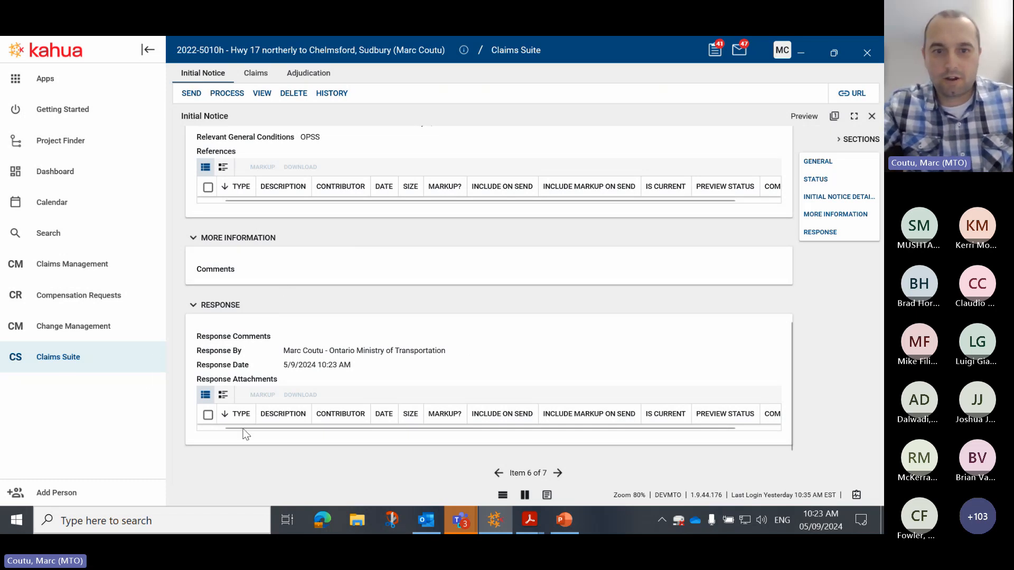
- Return to Compensation Requests, open the 1.1 INITIAL NOTICE - TRAINING request, examine it through the Decision and Media sections, and close it
click(55, 298)
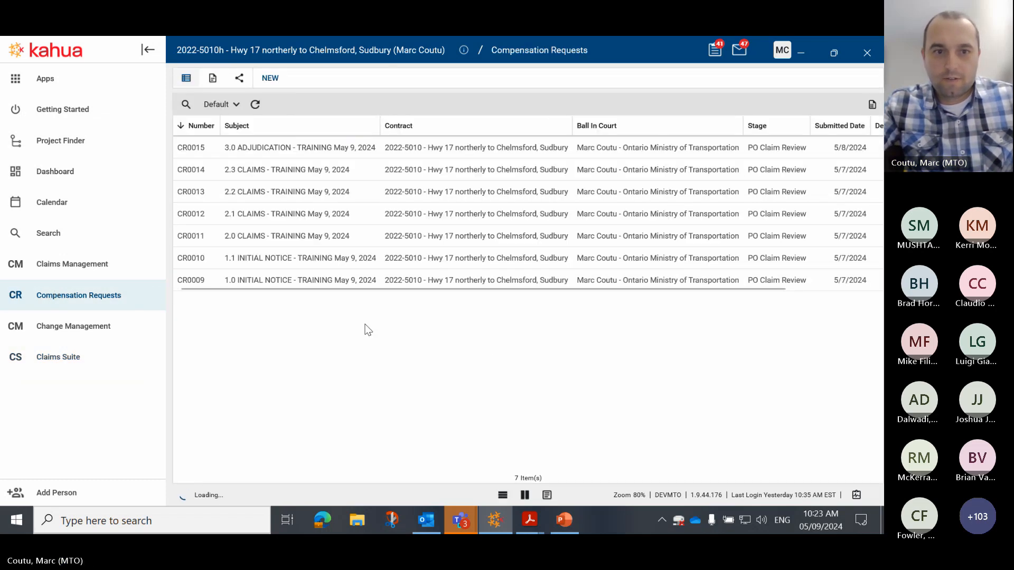
click(271, 260)
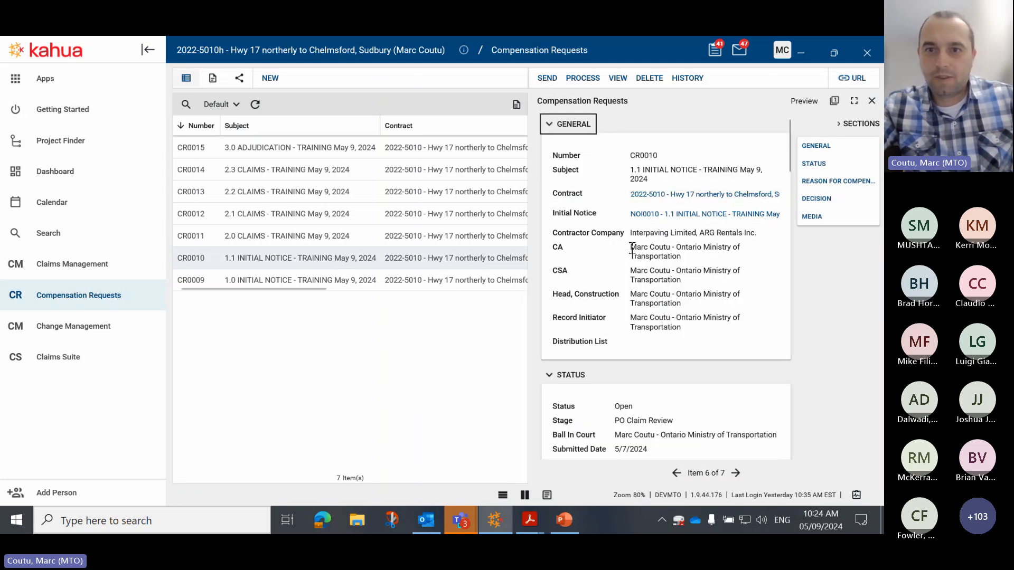
scroll(649, 280, down, 6)
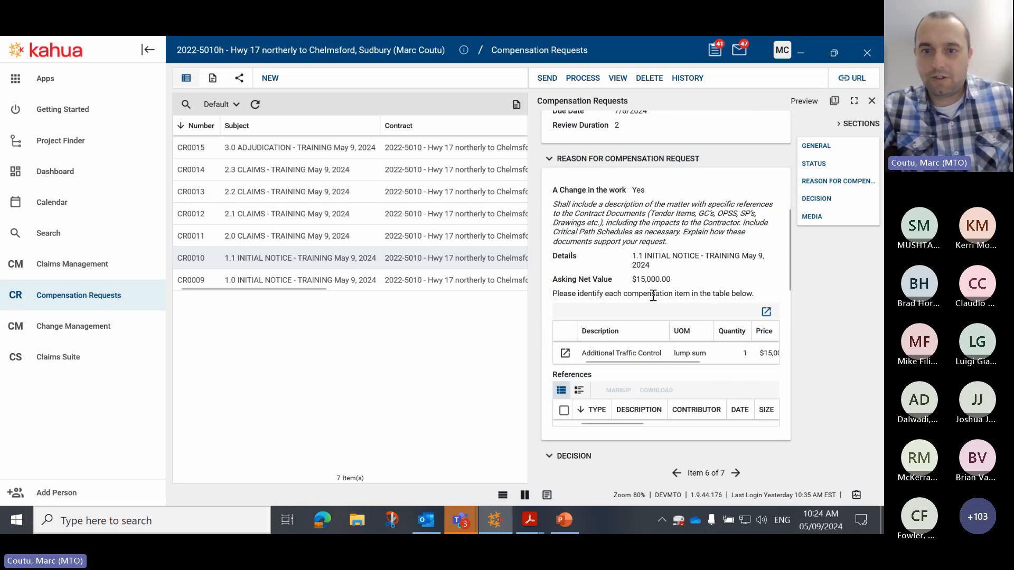
scroll(654, 296, down, 4)
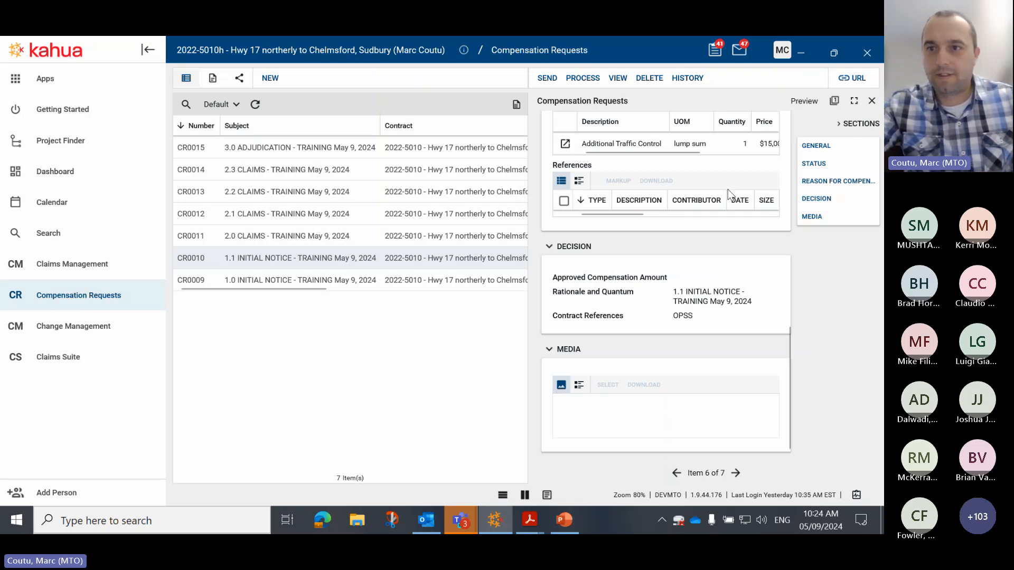
click(872, 100)
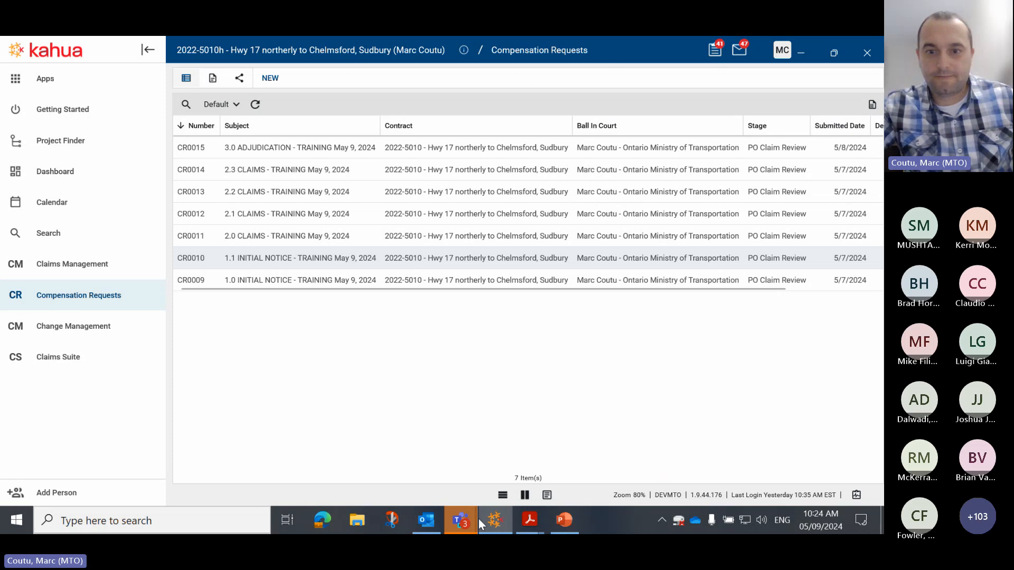
- Switch to the PowerPoint slide show and advance from the Initial Notice Demonstration slide through the Claims introduction
click(566, 520)
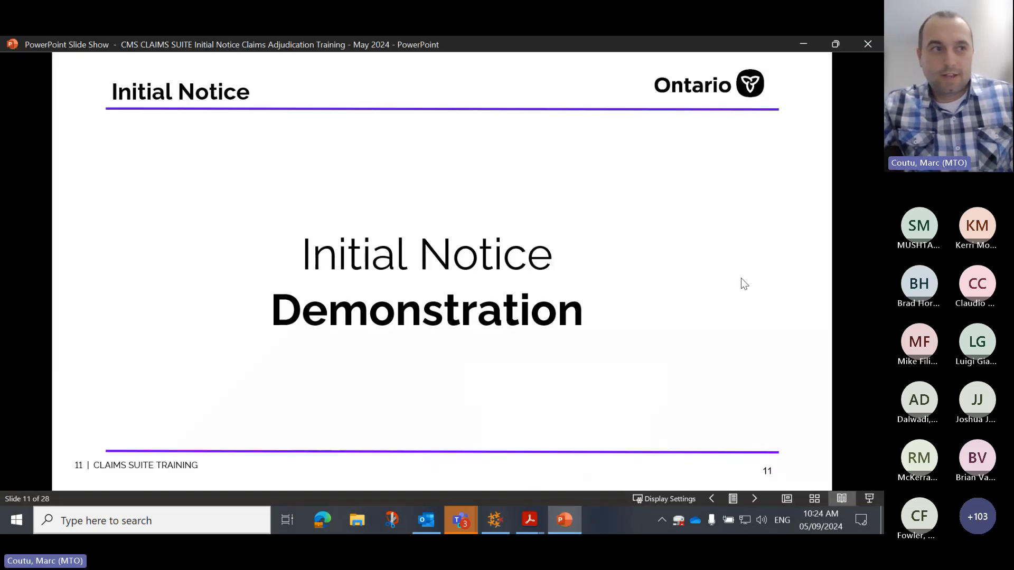
key(Right)
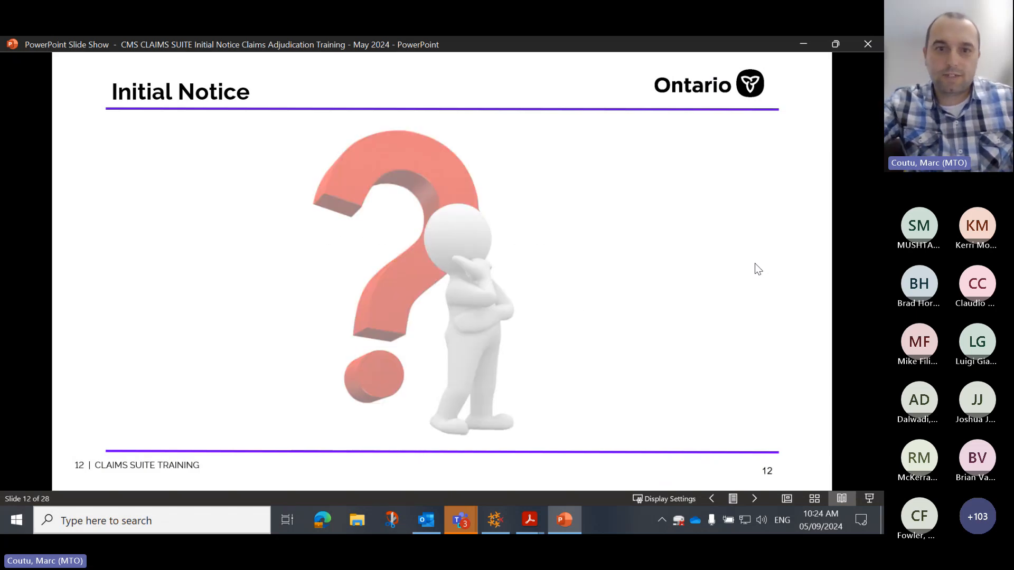
key(Right)
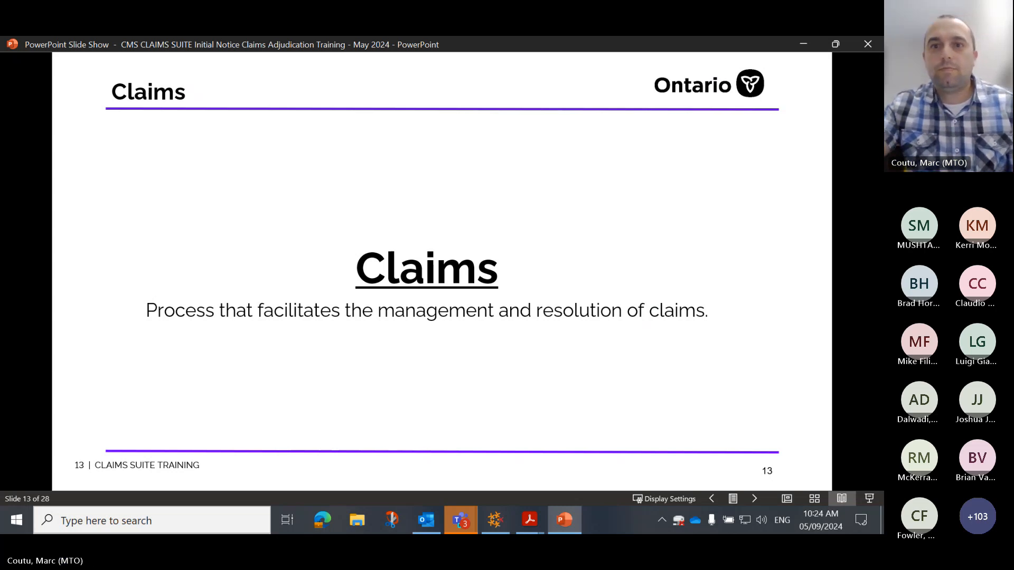
click(600, 160)
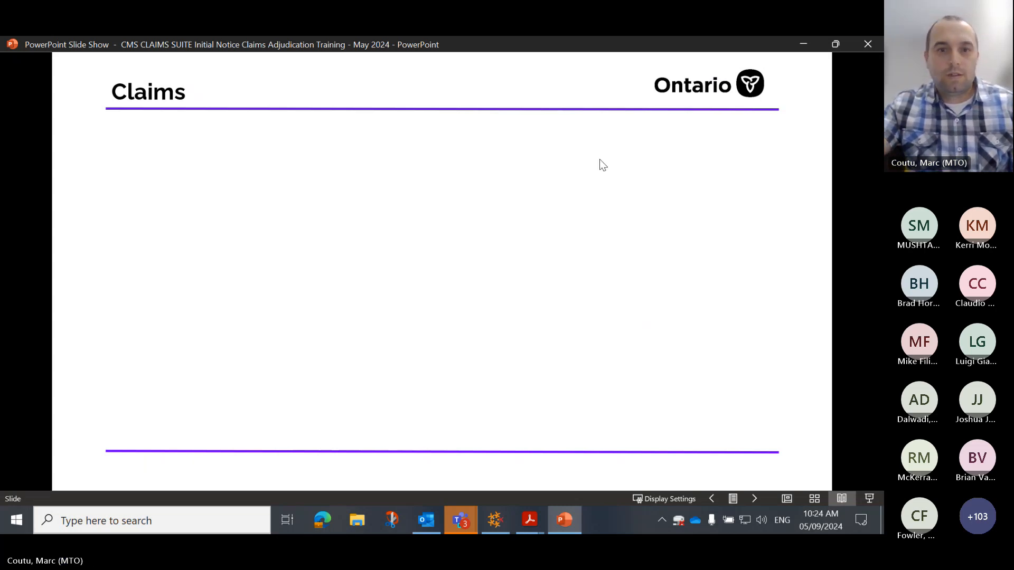
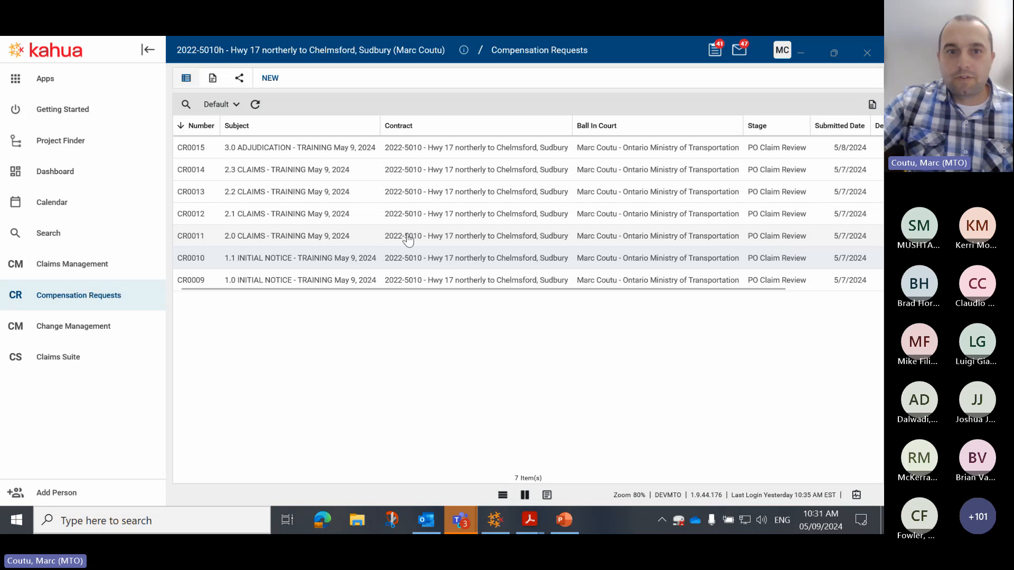
- Open the 2.0 CLAIMS - TRAINING compensation request, follow its link to the Initial Notice, and check the notice's status
click(361, 237)
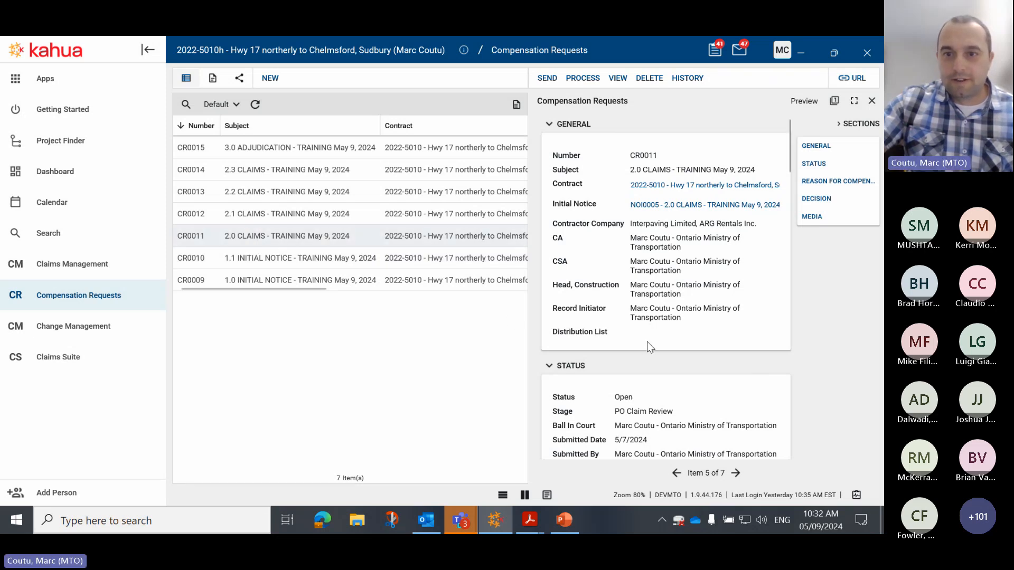
scroll(670, 351, down, 1)
scroll(647, 361, up, 1)
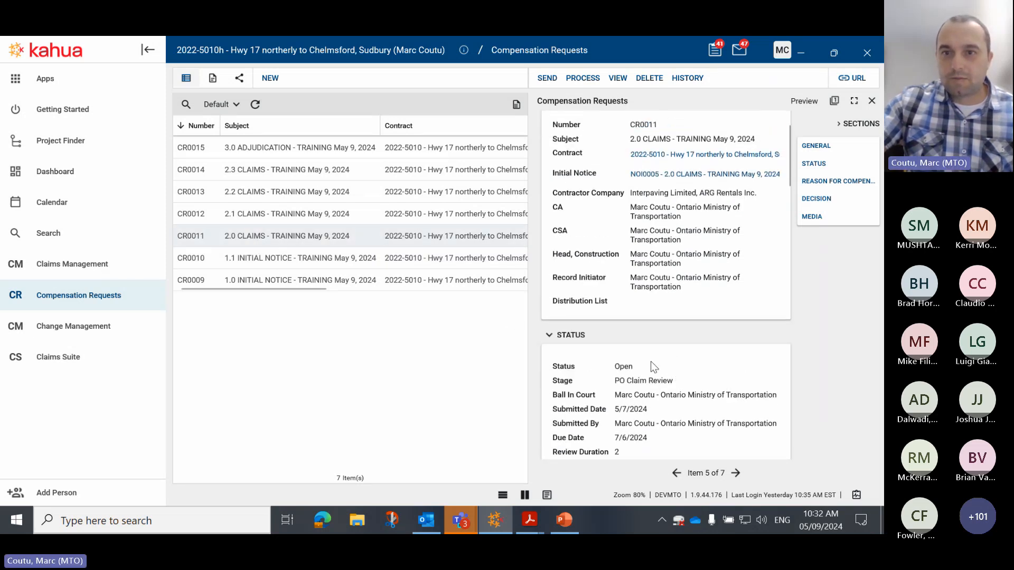
click(667, 204)
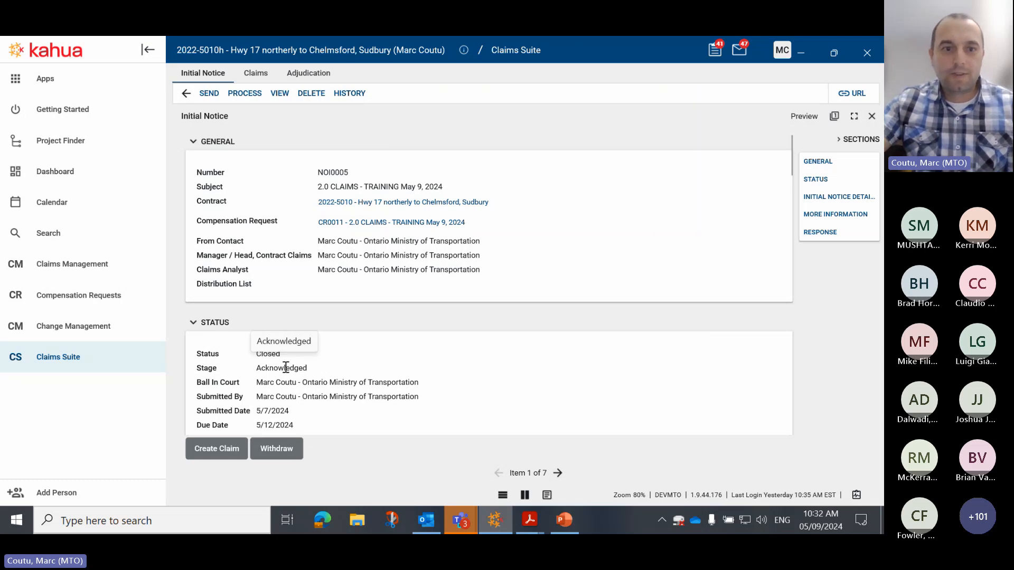
scroll(285, 368, down, 2)
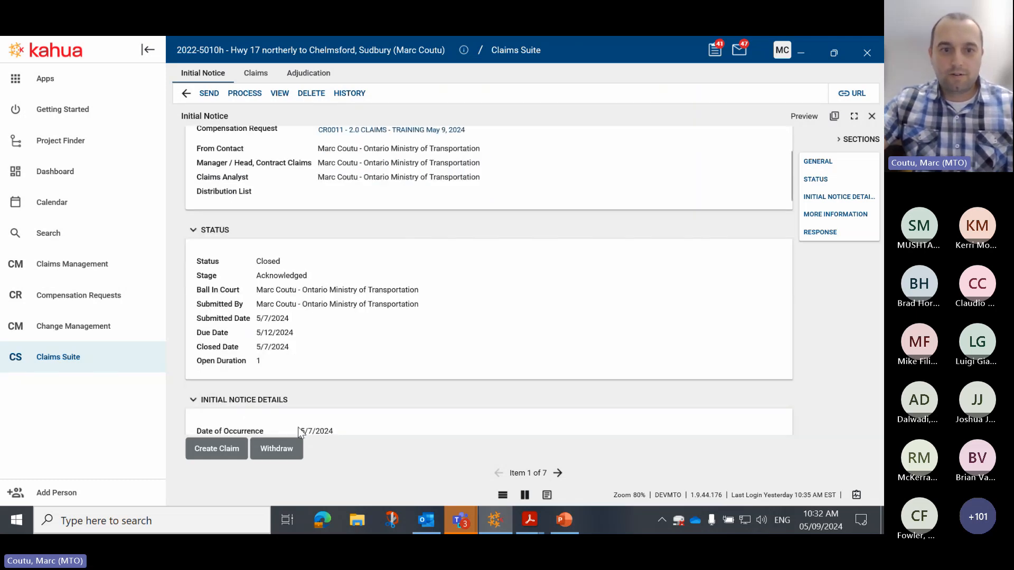
- Create a claim from the 2.0 CLAIMS - TRAINING Initial Notice and examine its General section and Distribution List choices in full view
click(212, 450)
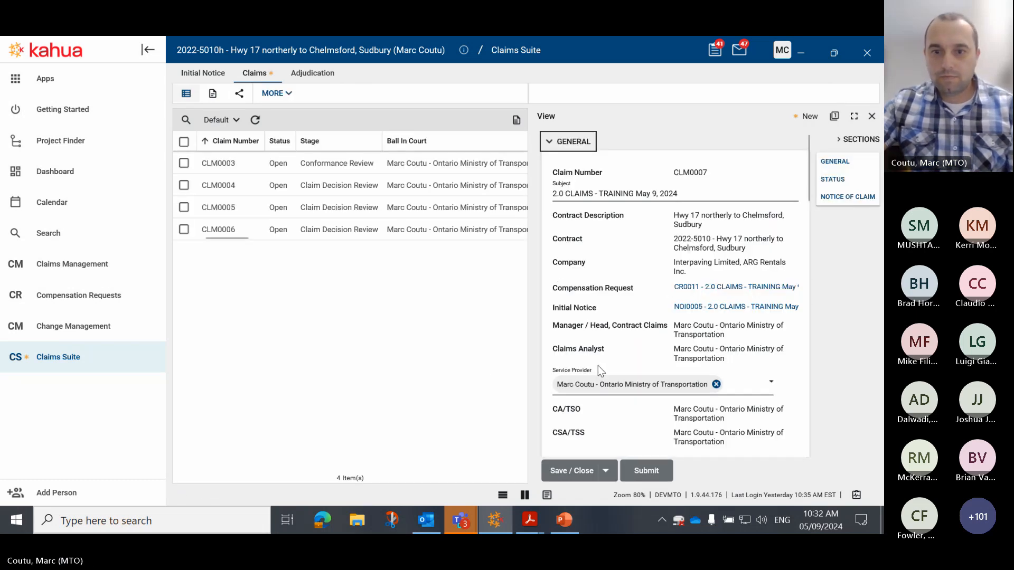
click(547, 495)
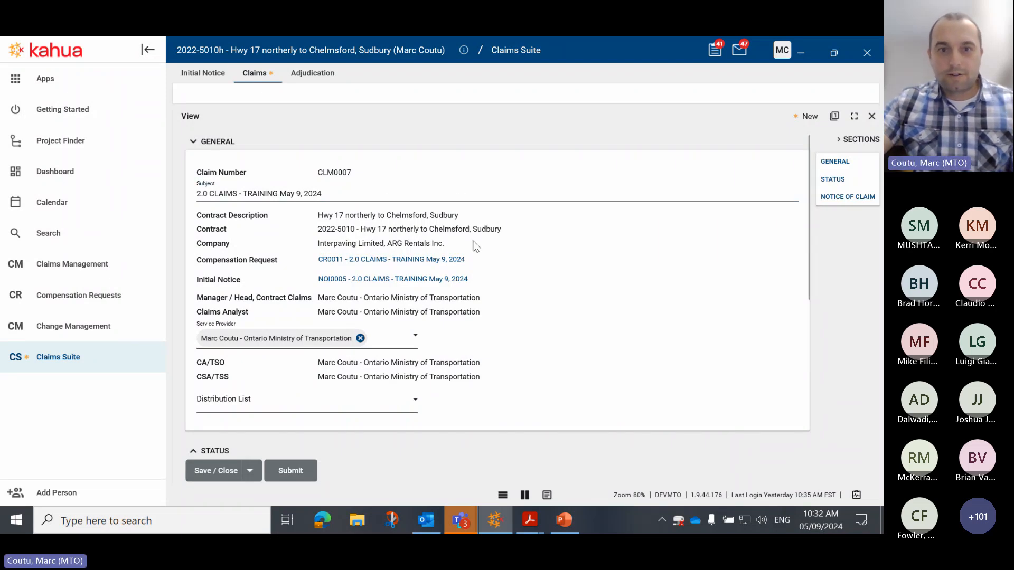
scroll(478, 254, down, 1)
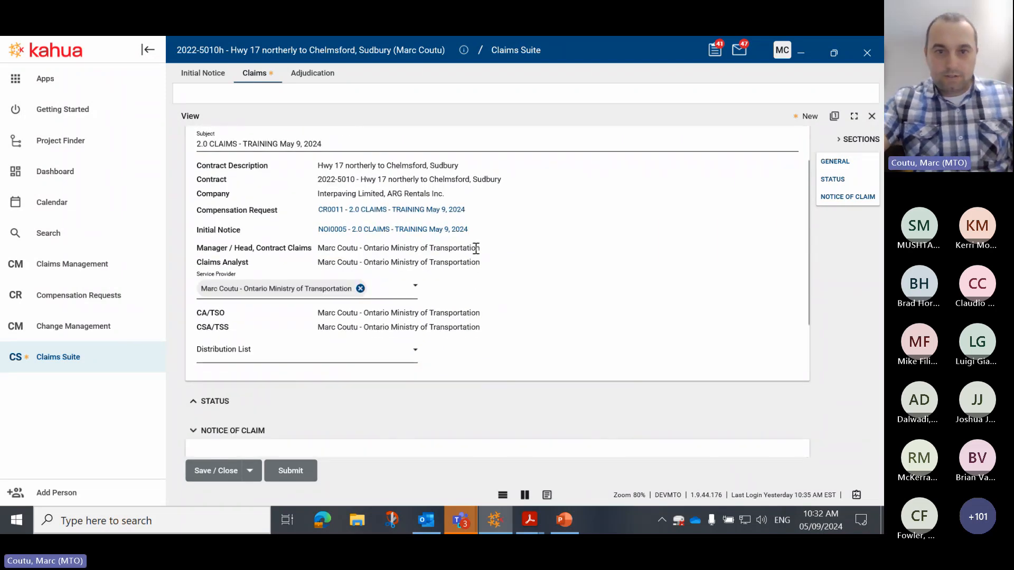
scroll(475, 252, up, 1)
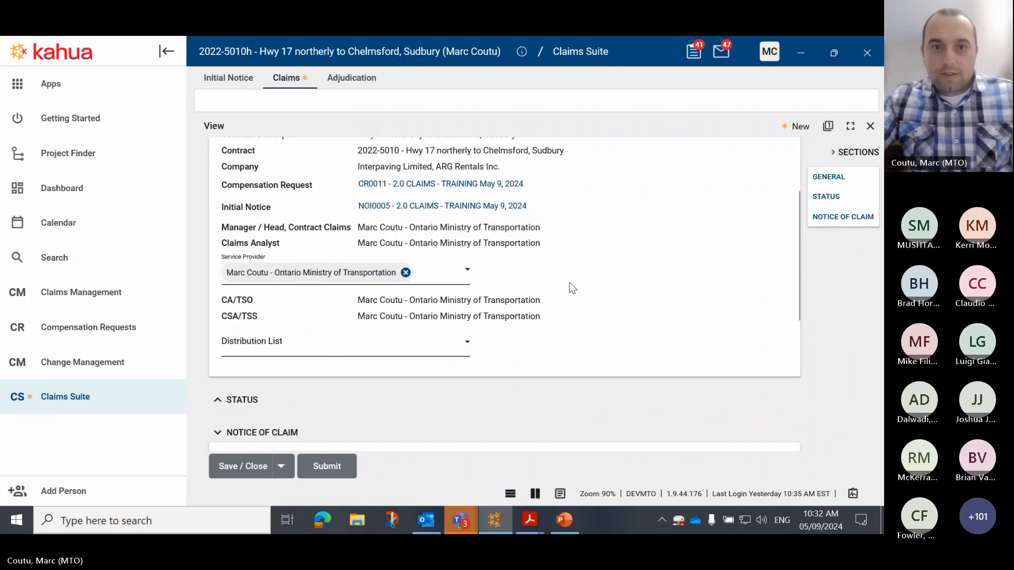
scroll(450, 222, up, 1)
scroll(450, 222, up, 1)
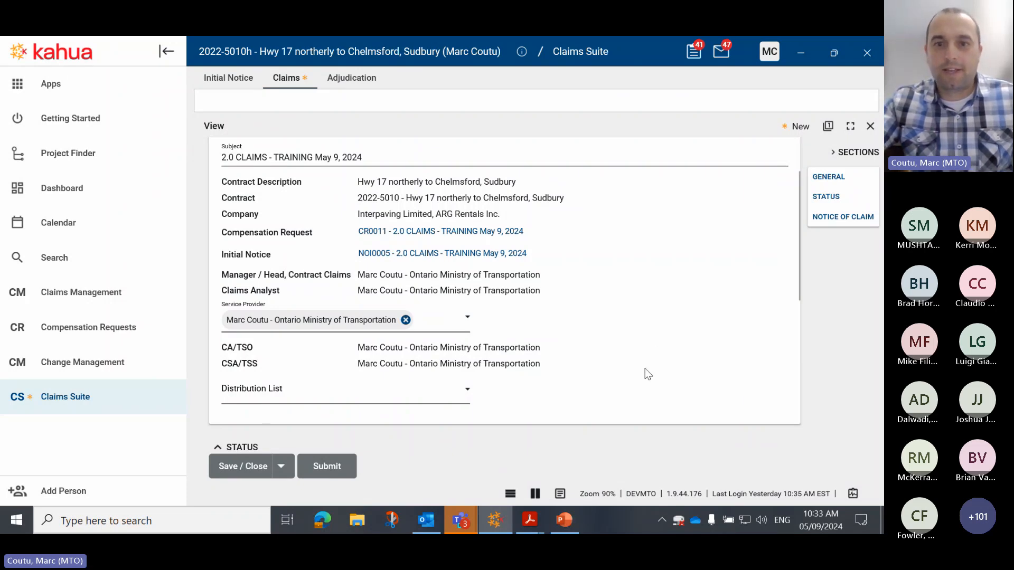
scroll(667, 317, down, 3)
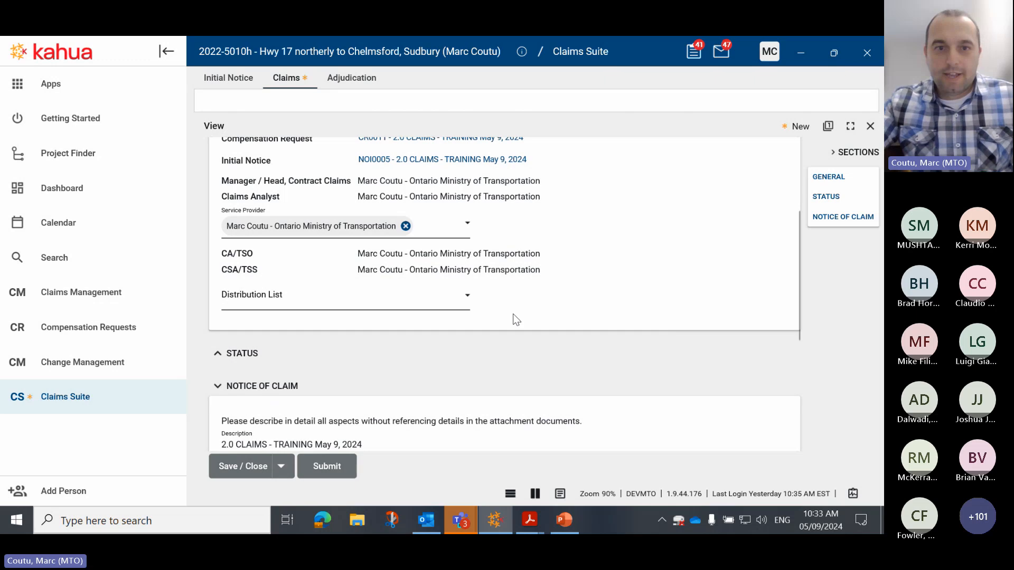
click(467, 298)
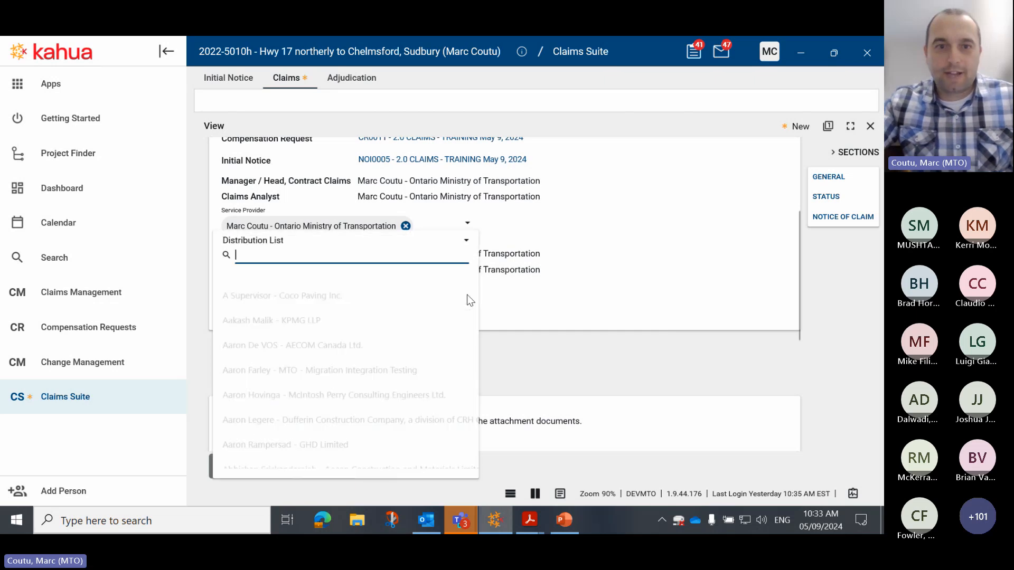
click(669, 258)
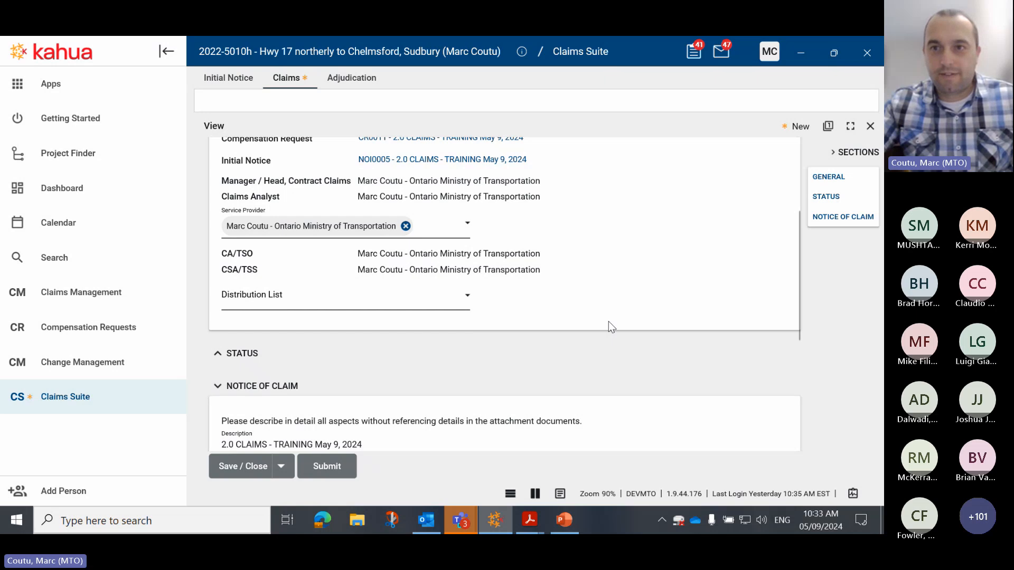
- Expand the new claim's Status section, check the status and Notice of Claim details, and submit the claim
click(219, 353)
scroll(568, 276, down, 2)
scroll(569, 271, down, 3)
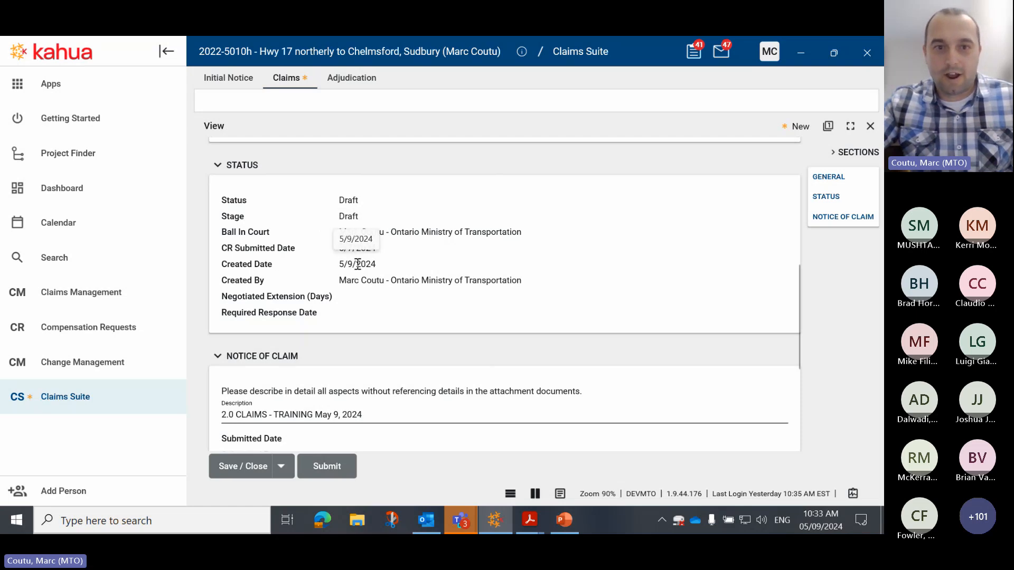
scroll(619, 263, down, 4)
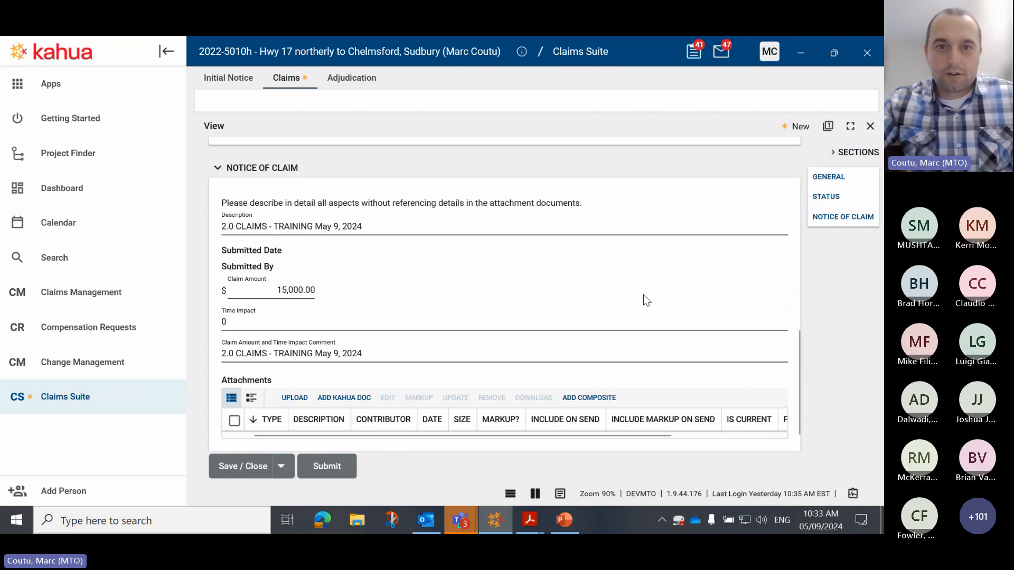
scroll(251, 198, down, 1)
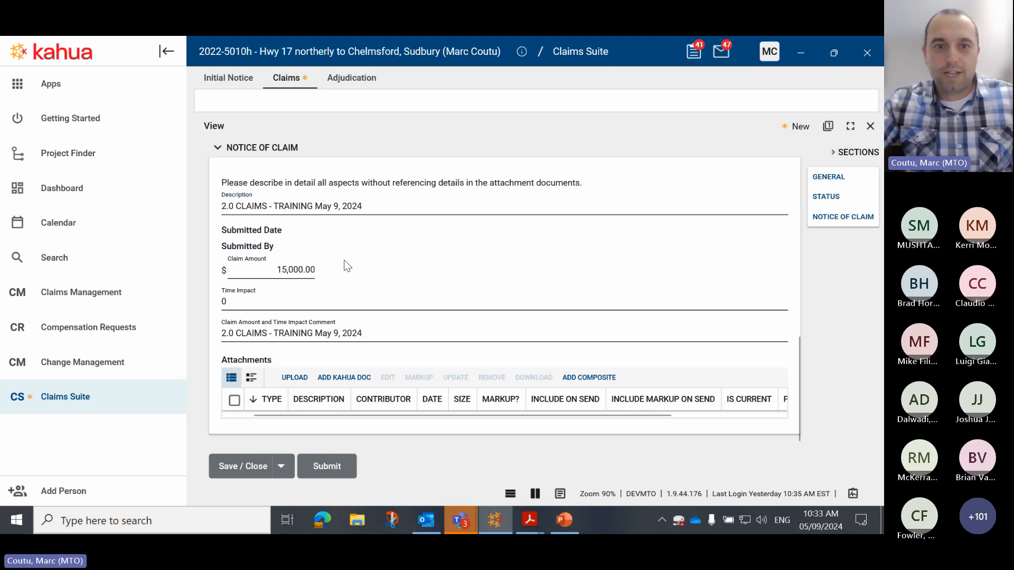
click(309, 269)
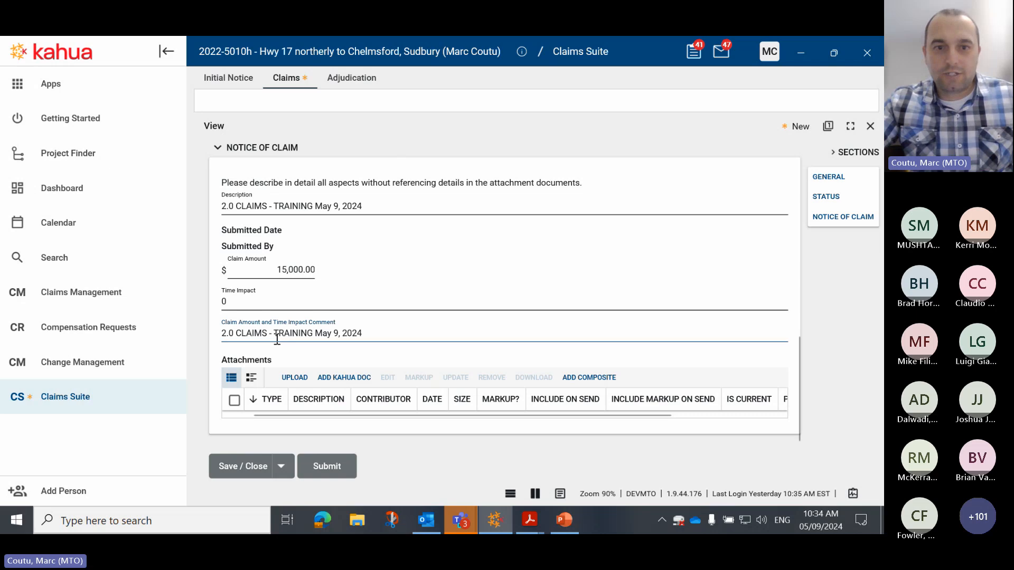
click(331, 468)
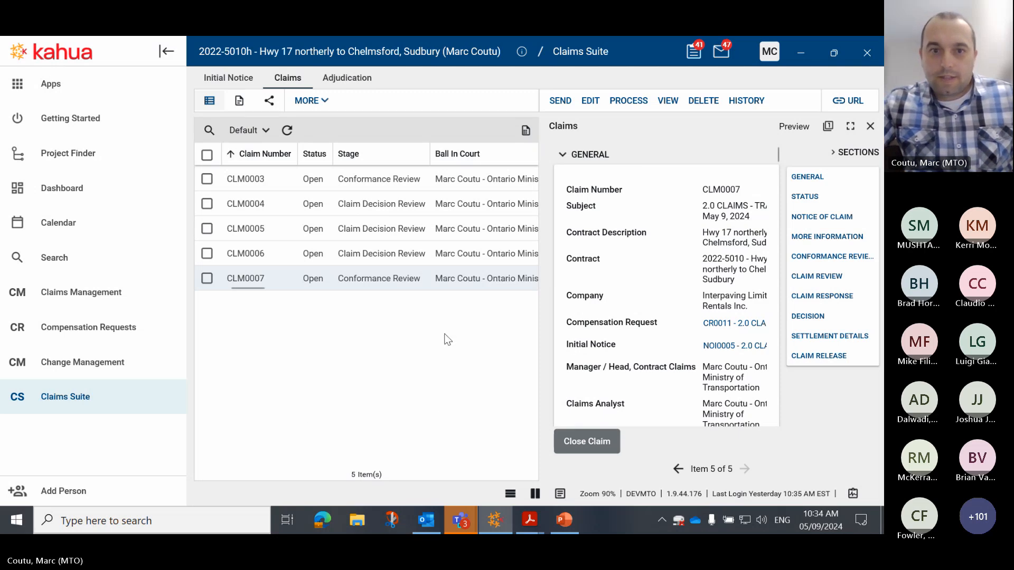
- Open the 2.0 CLAIMS - TRAINING Conformance Review task from the active tasks in full view
click(694, 53)
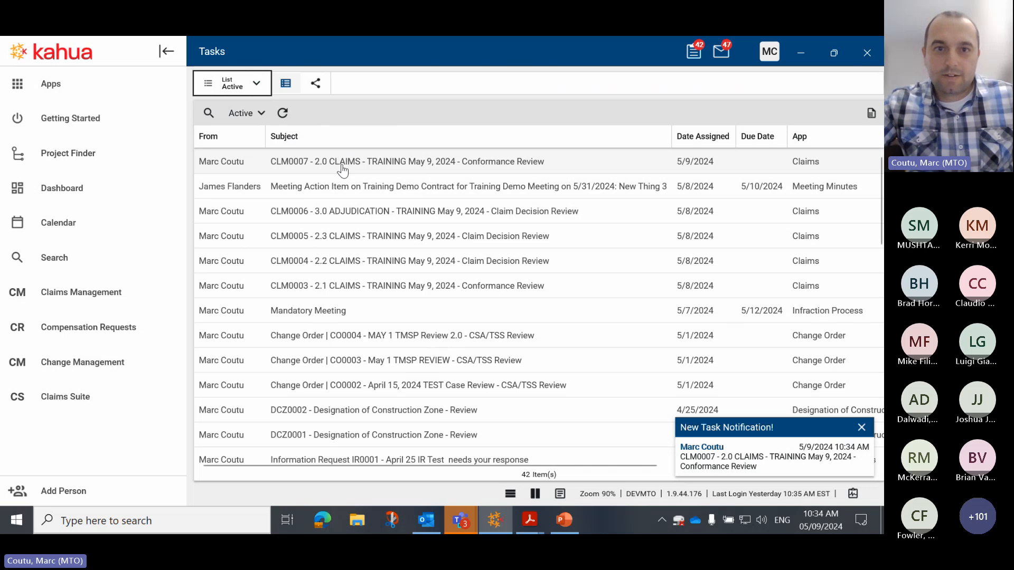
click(339, 162)
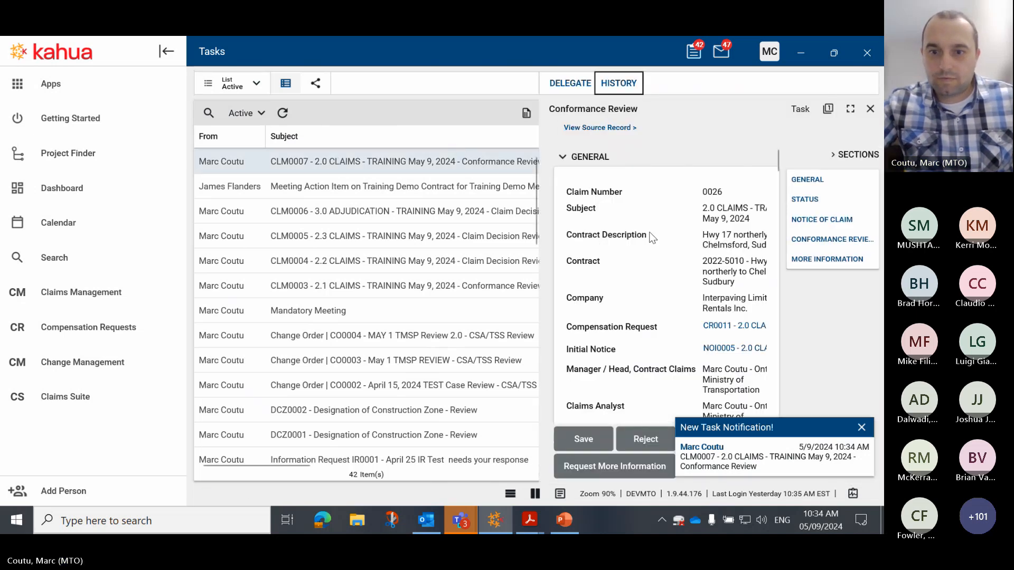
click(561, 494)
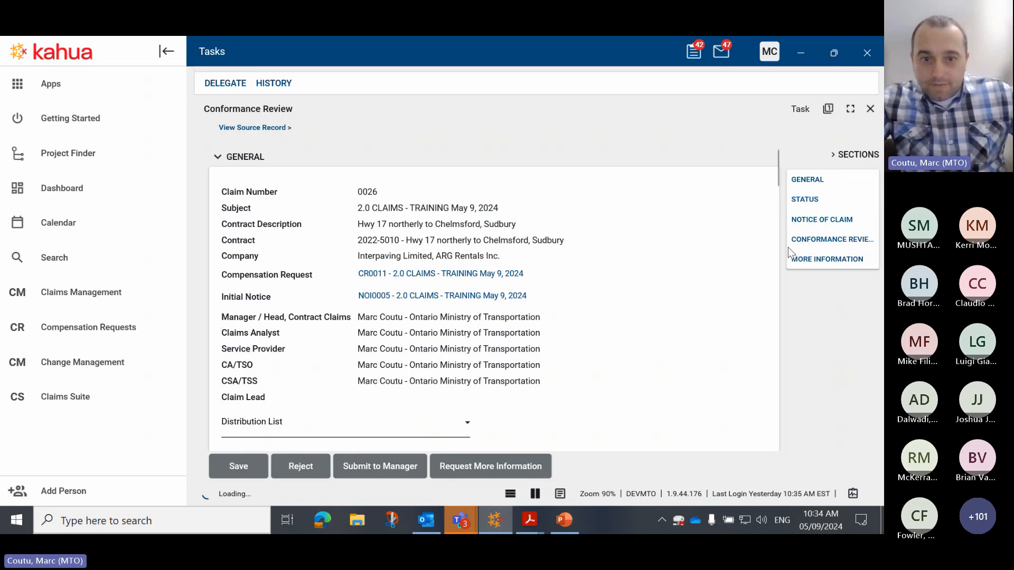
- Examine the Conformance Review task's General, Notice of Claim, Conformance Review and More Information sections, including the Justification field
scroll(563, 299, down, 3)
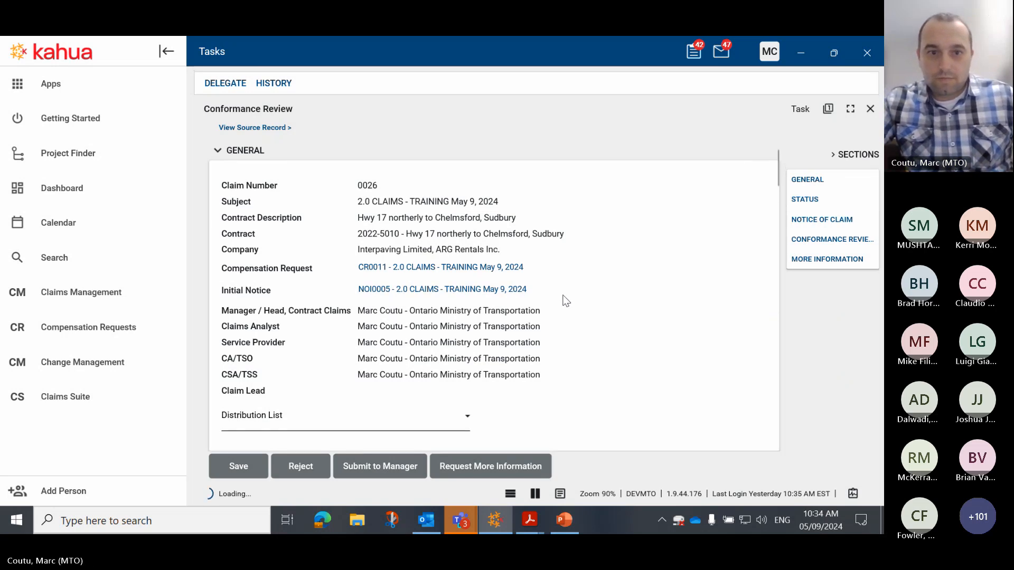
scroll(559, 285, down, 10)
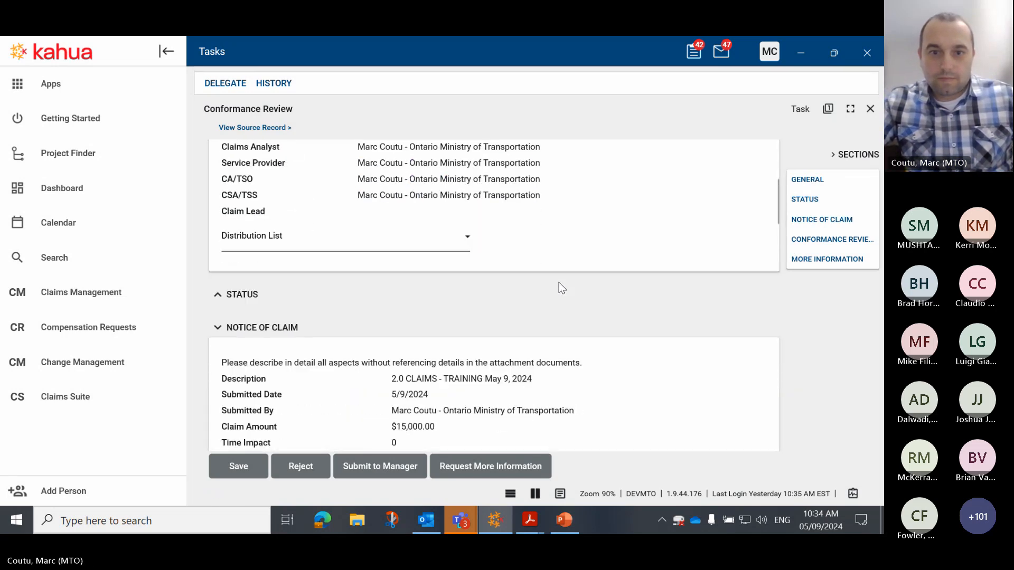
scroll(561, 287, down, 2)
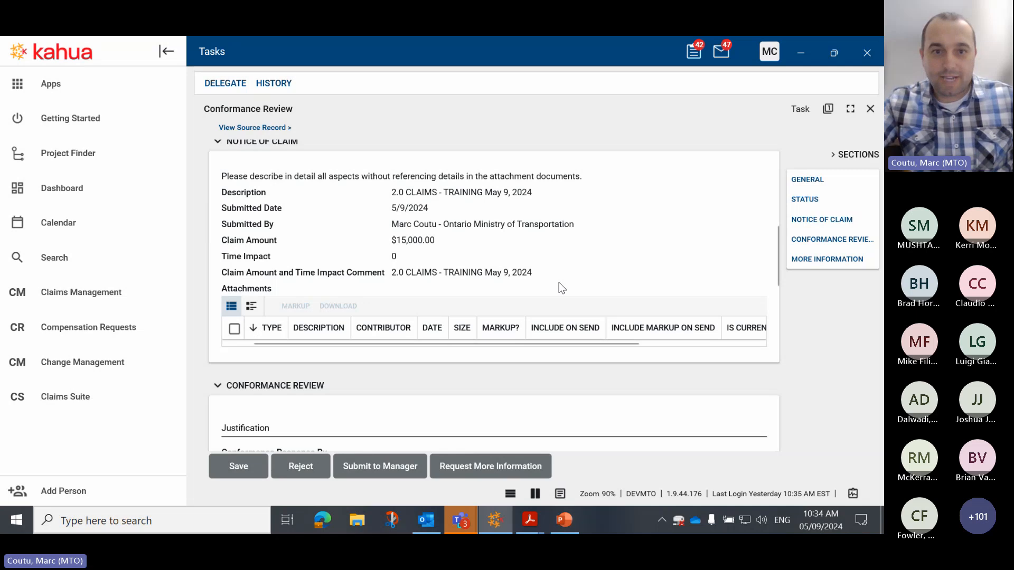
scroll(559, 283, up, 10)
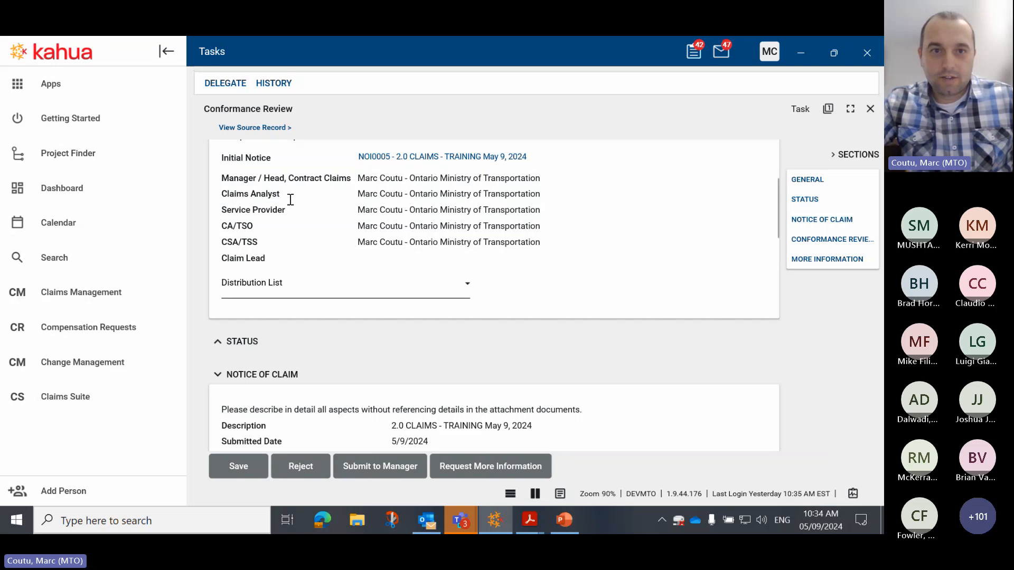
scroll(290, 211, up, 3)
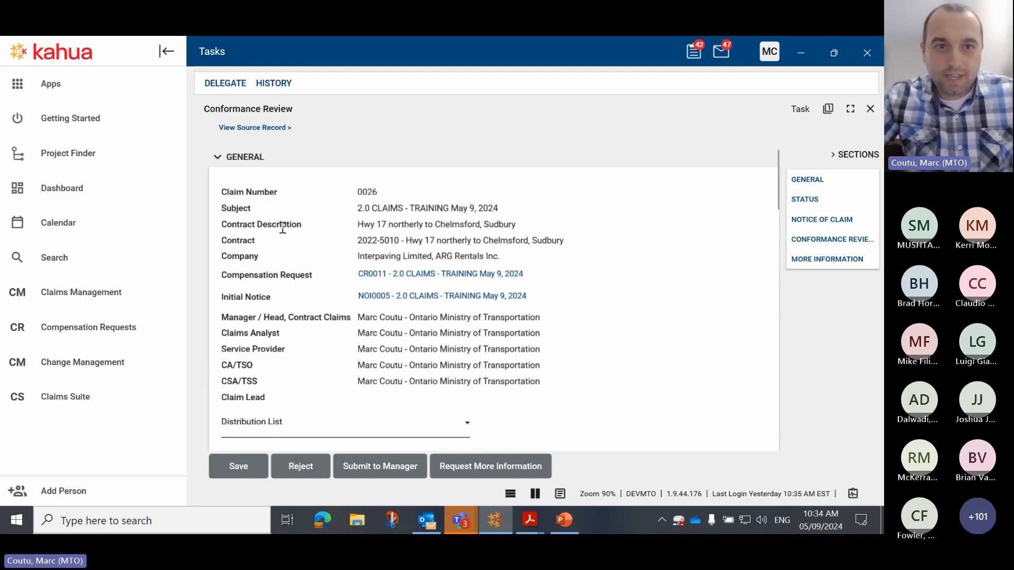
scroll(285, 253, down, 9)
scroll(566, 264, up, 2)
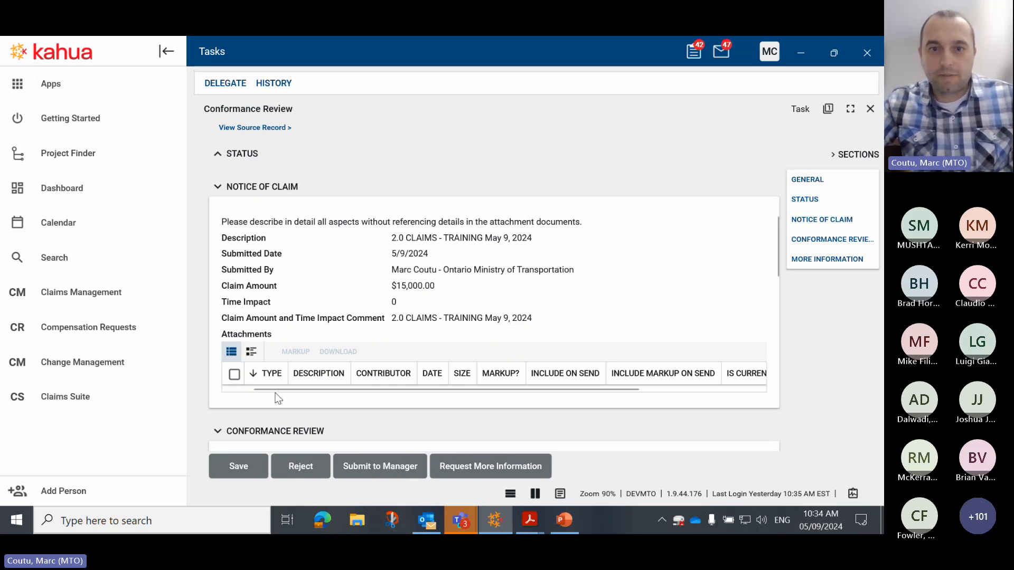
scroll(287, 394, down, 5)
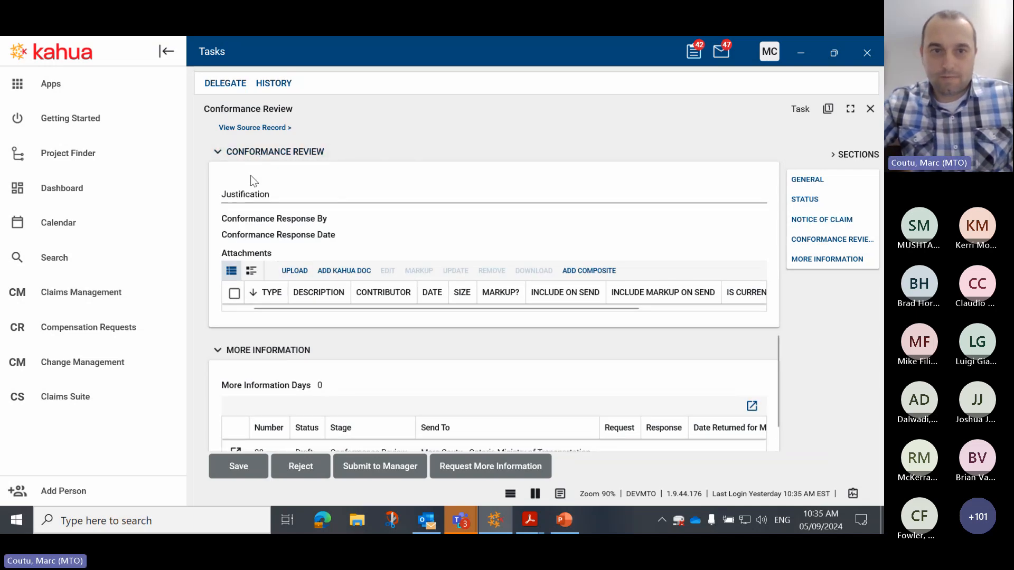
click(279, 191)
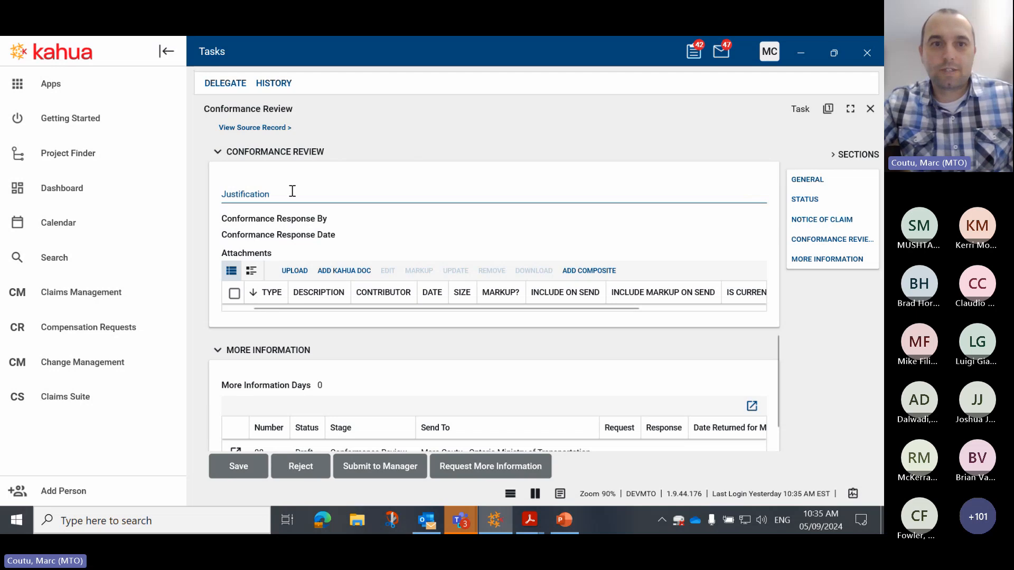
click(360, 339)
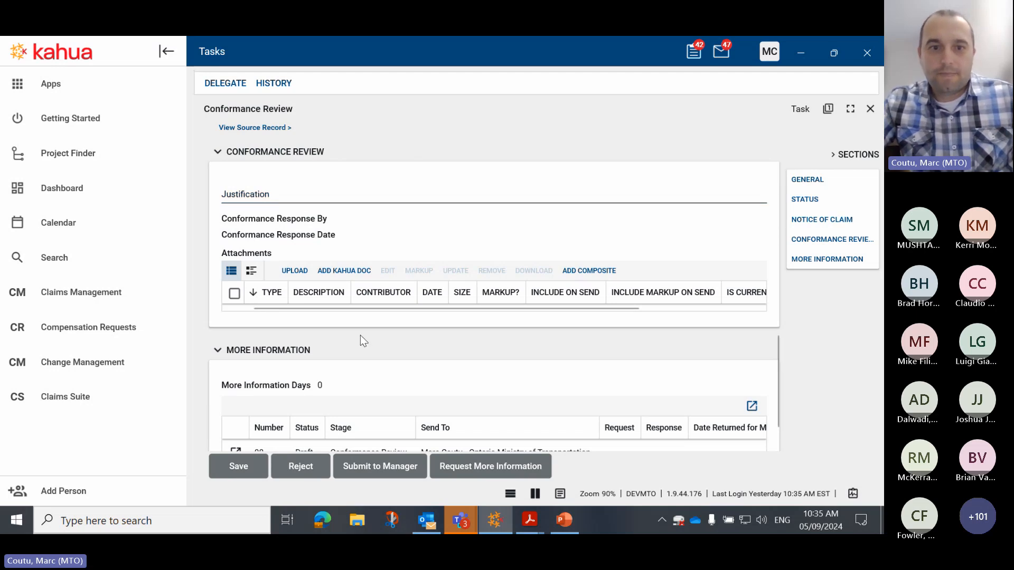
scroll(360, 338, down, 1)
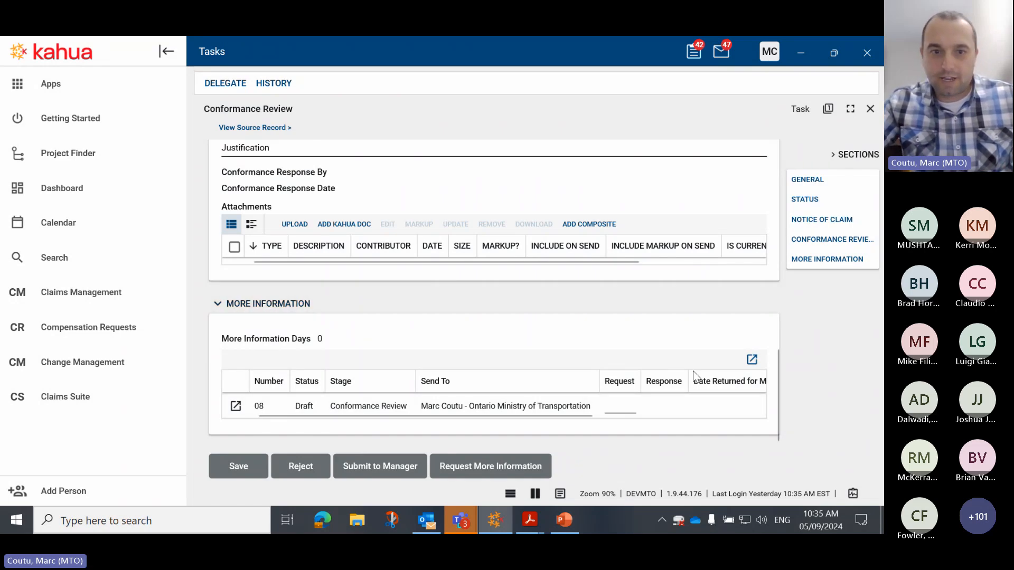
- Enter "Missing Schedules" as the request on More Information item 08 and send the request for more information
click(235, 407)
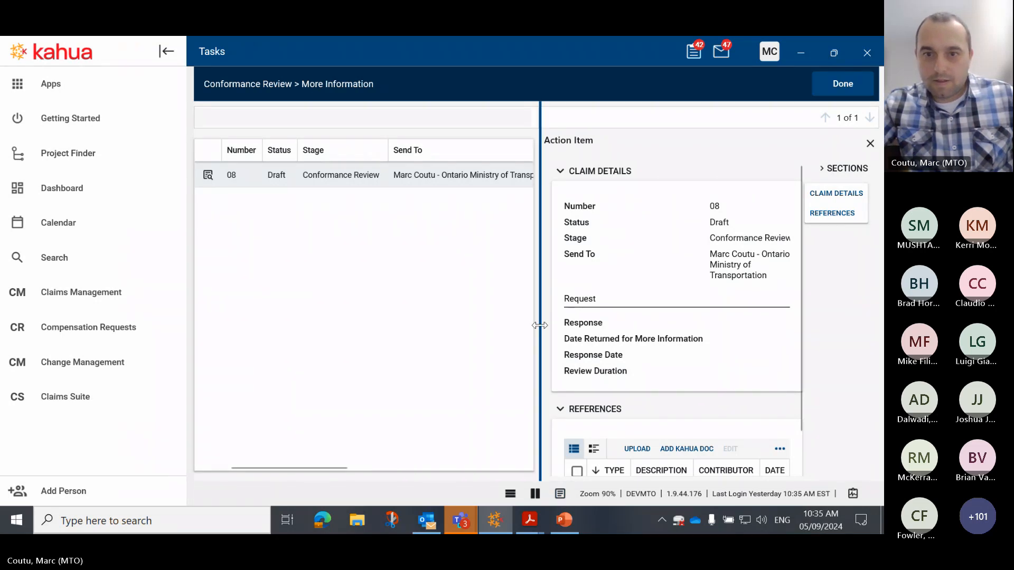
drag(539, 325, 260, 363)
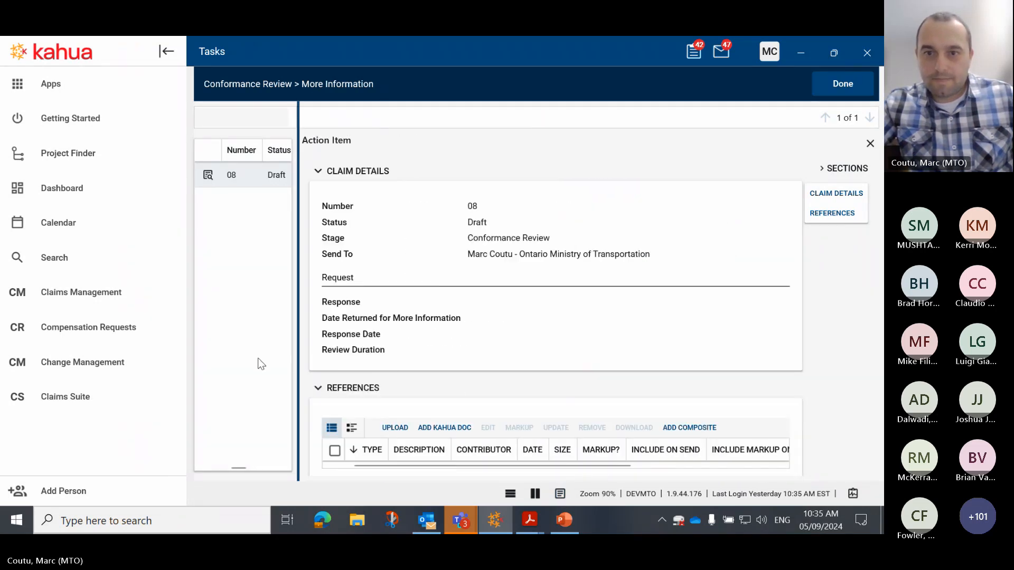
click(475, 283)
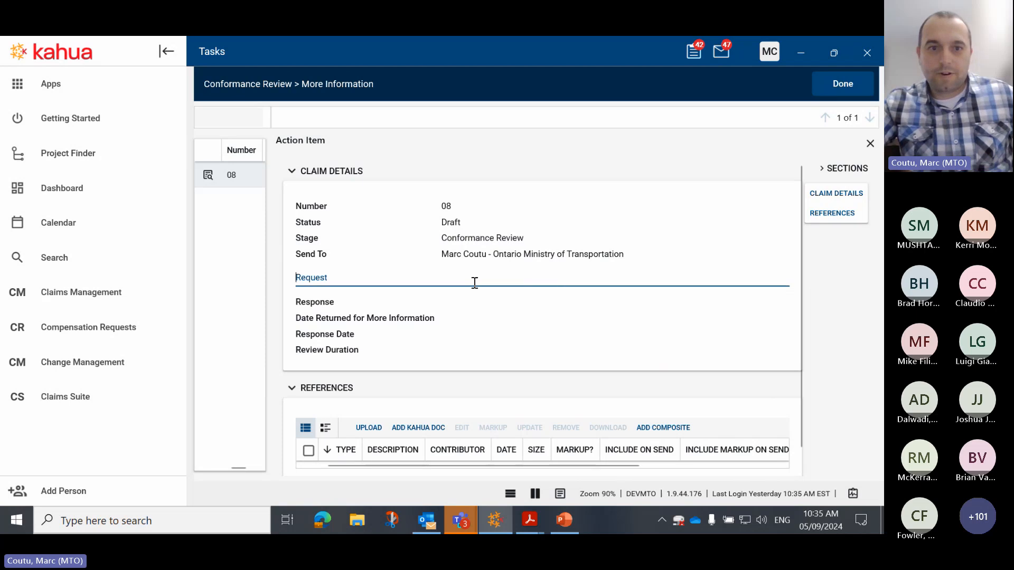
text(Miss)
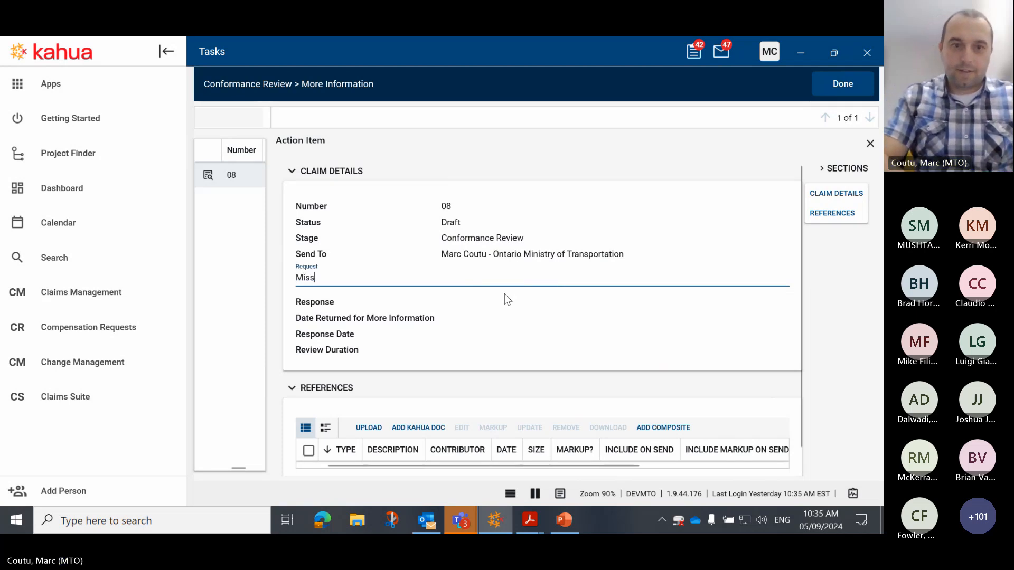
text(ing )
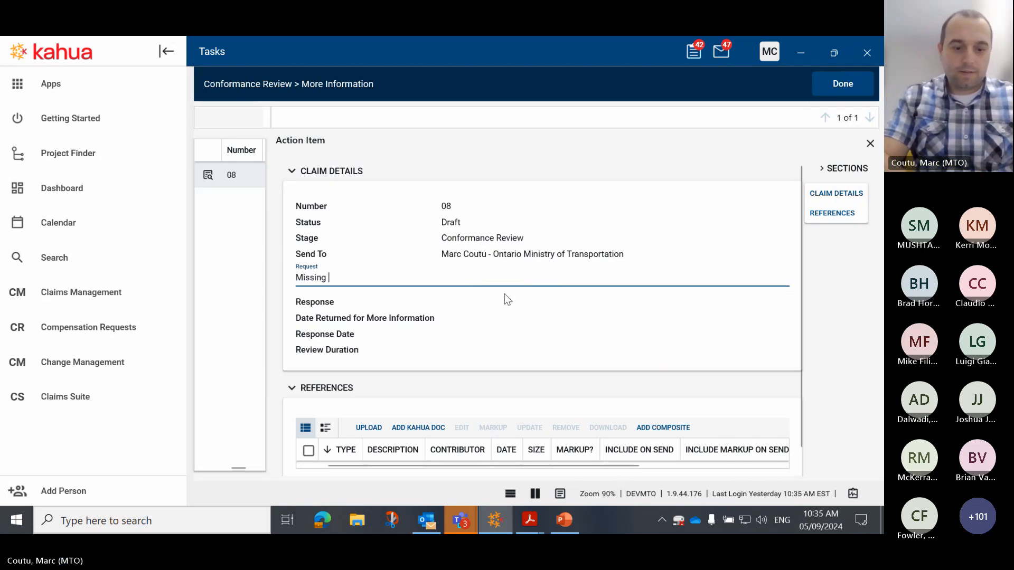
text(Schedule)
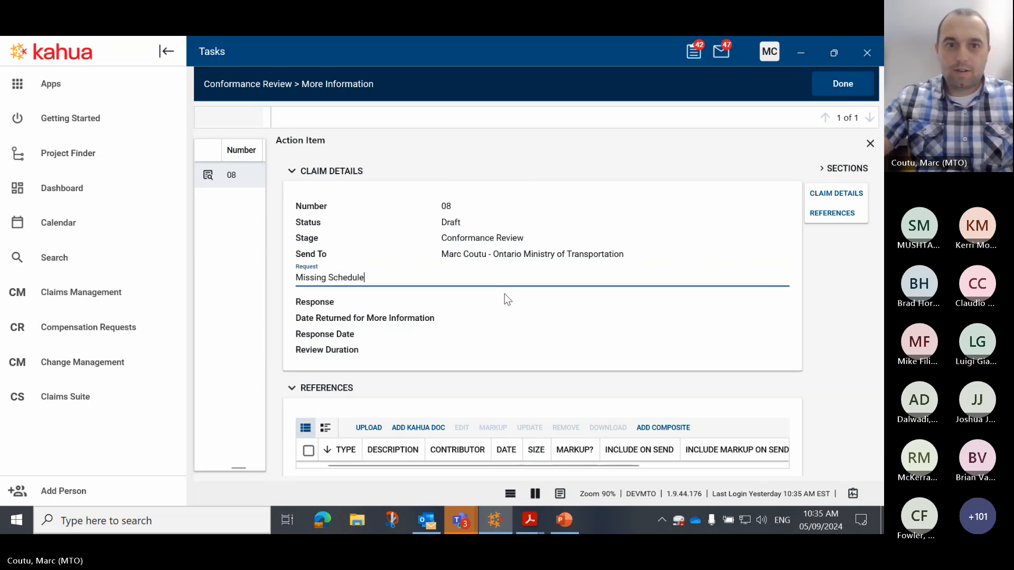
text(s)
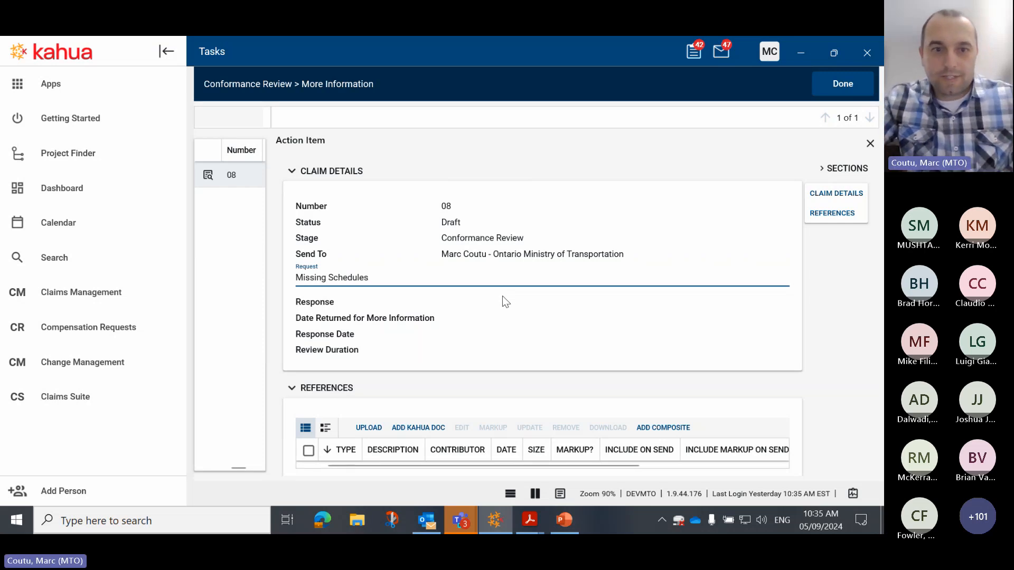
scroll(505, 298, down, 1)
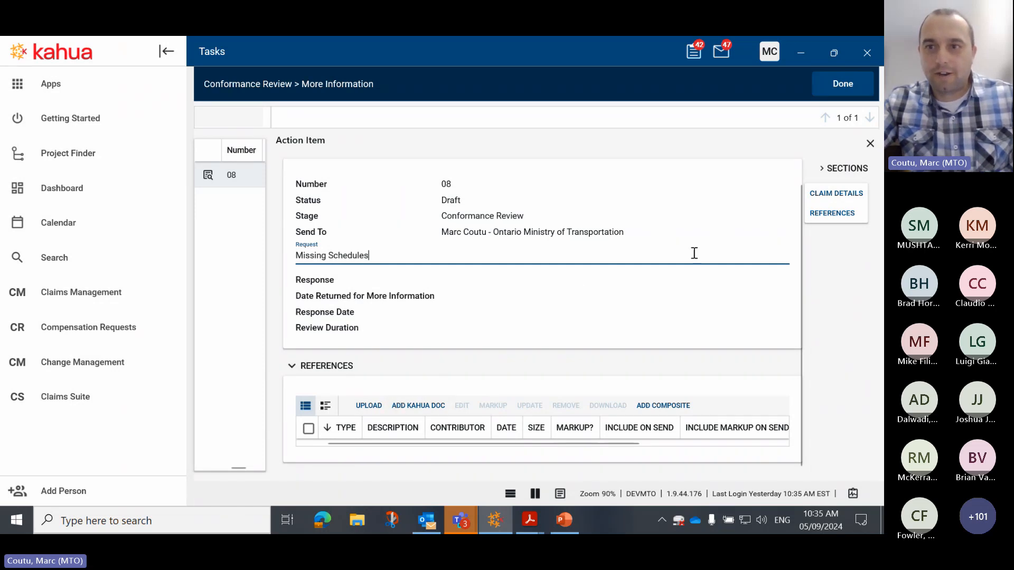
click(851, 79)
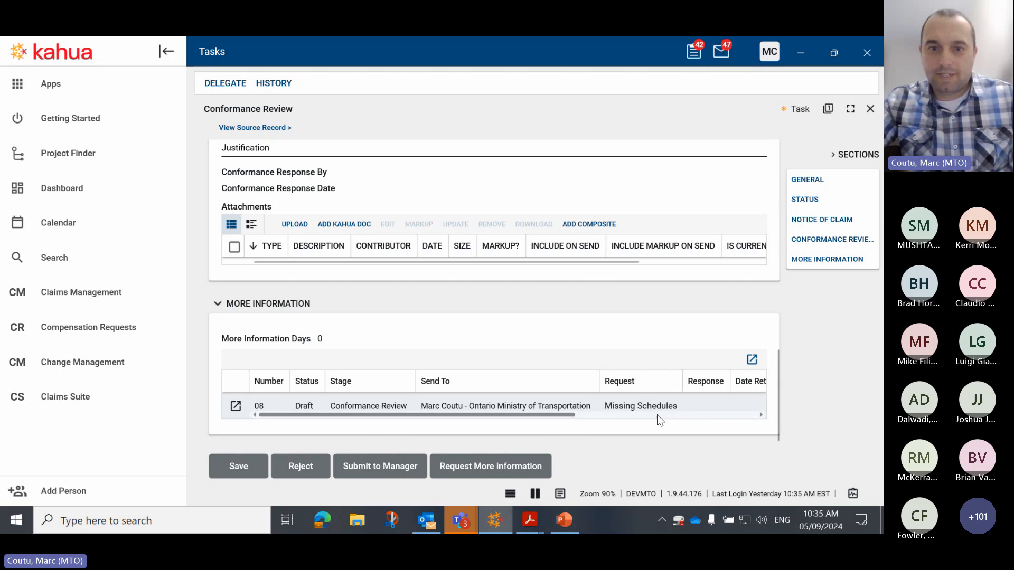
click(480, 461)
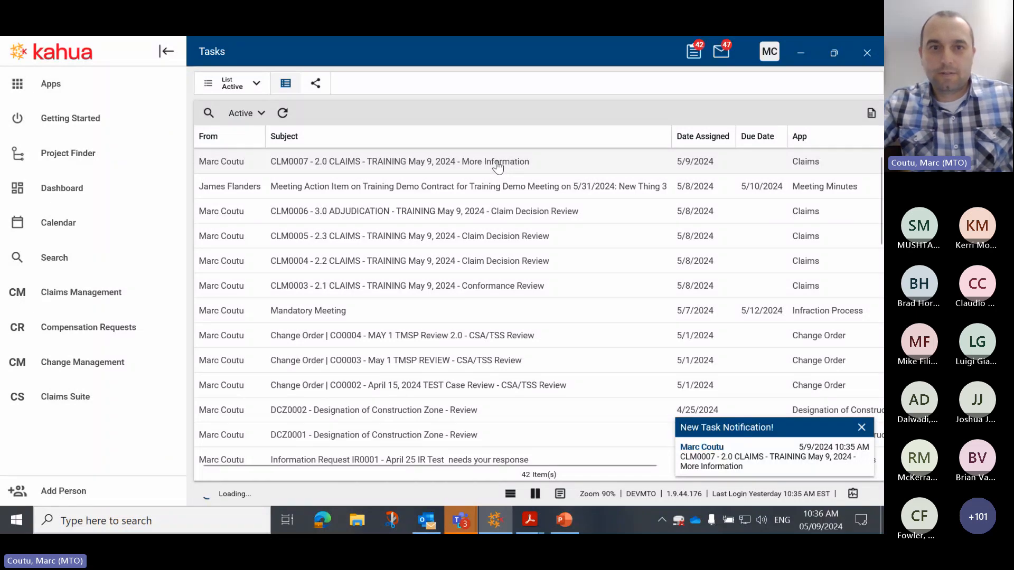
- Open the 2.0 CLAIMS - TRAINING More Information task and its Conformance Review action item 08
click(441, 163)
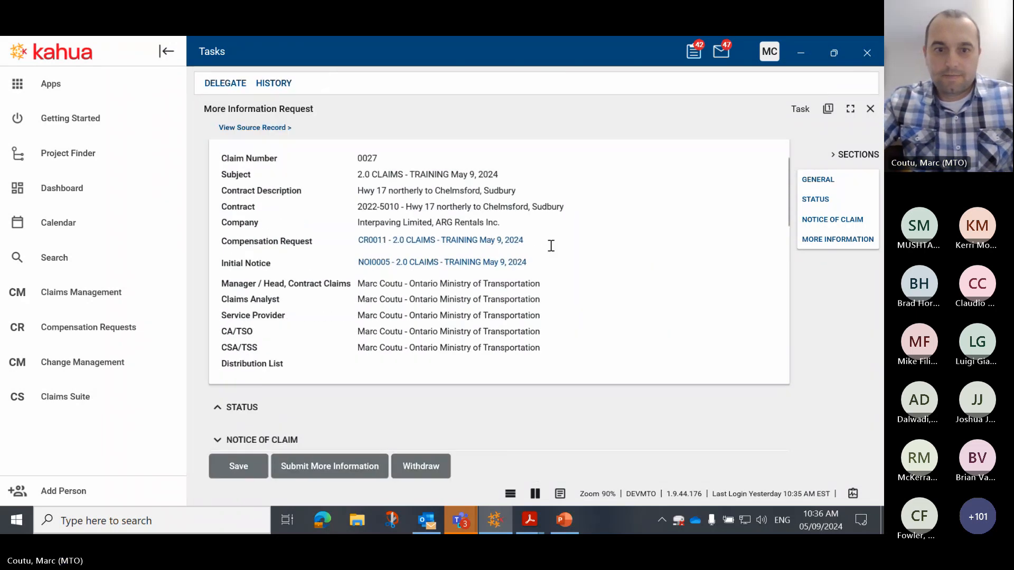
scroll(550, 245, down, 3)
scroll(550, 246, down, 5)
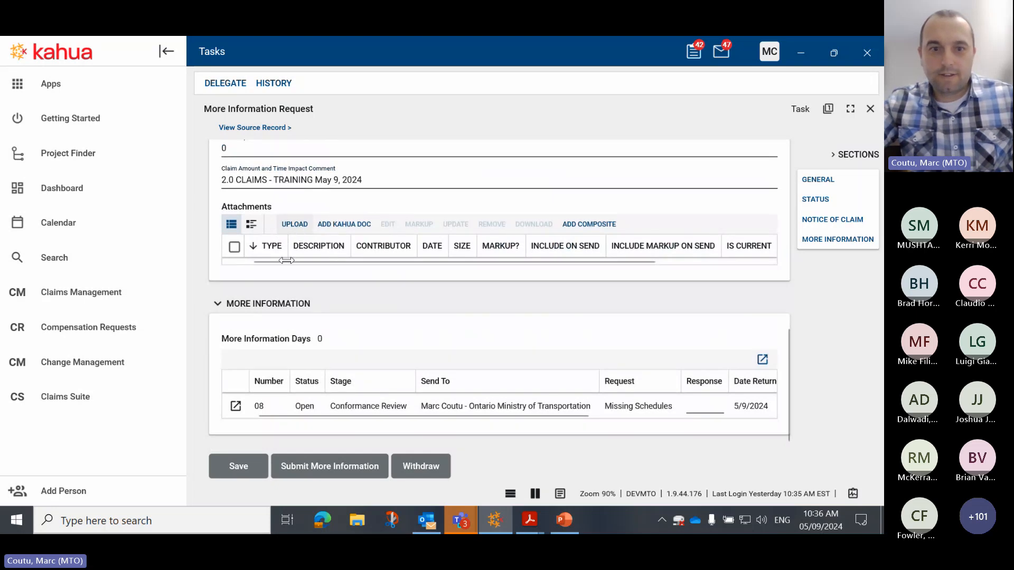
click(236, 406)
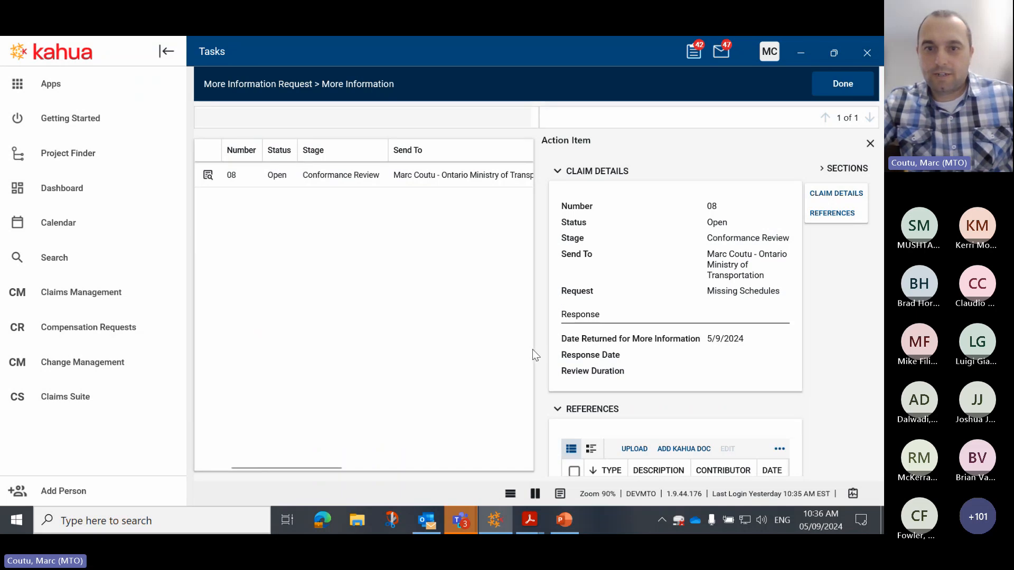
- Enter "Arrached" as the response to the missing schedules request and submit the additional information
drag(544, 350, 258, 364)
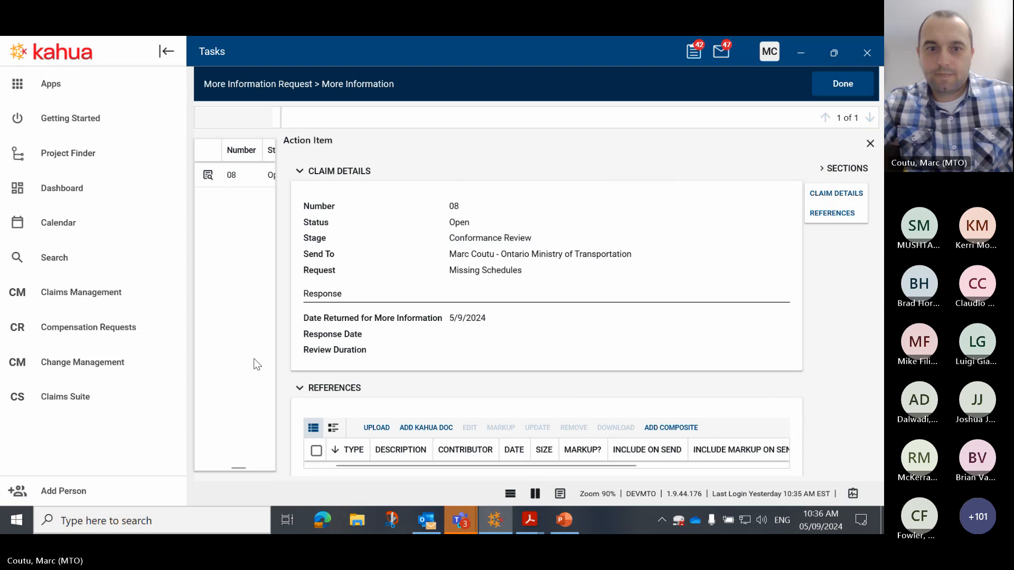
click(478, 290)
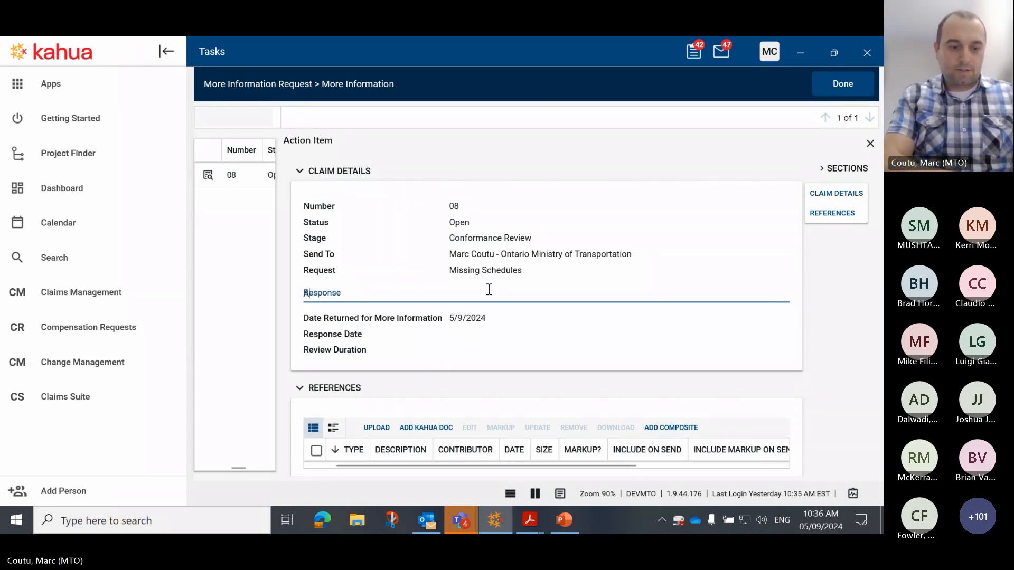
text(Arrached)
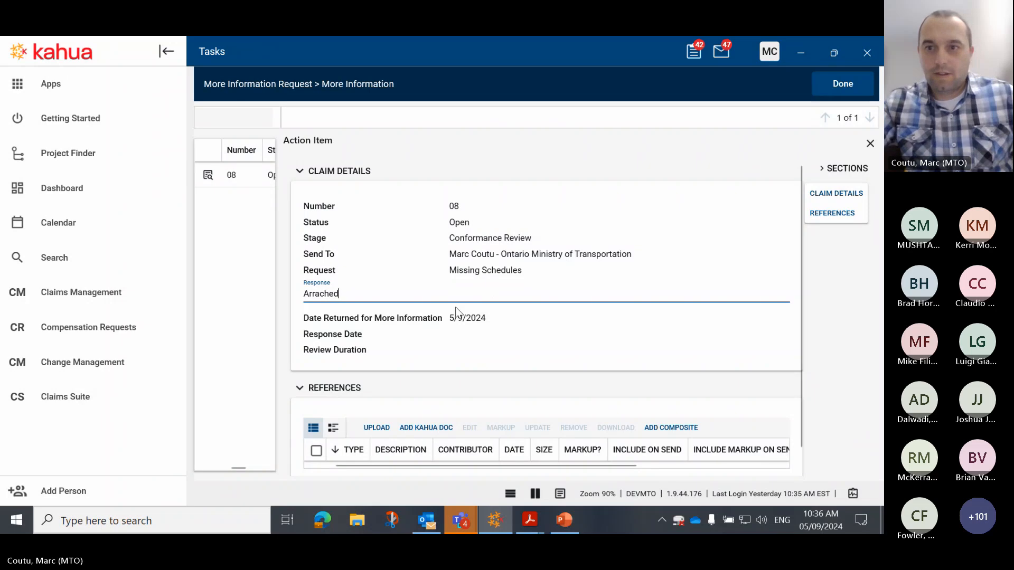
click(840, 83)
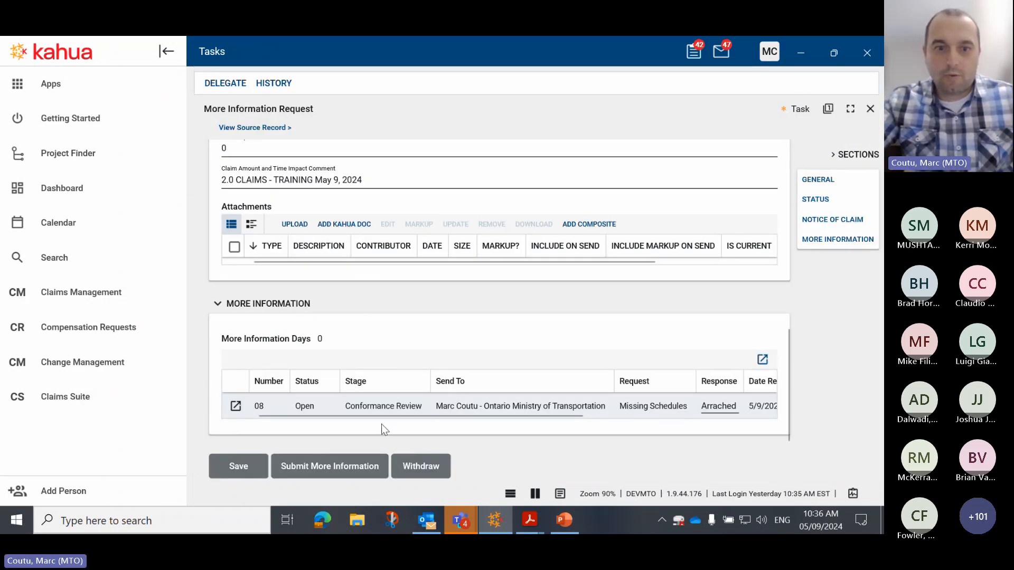
click(347, 467)
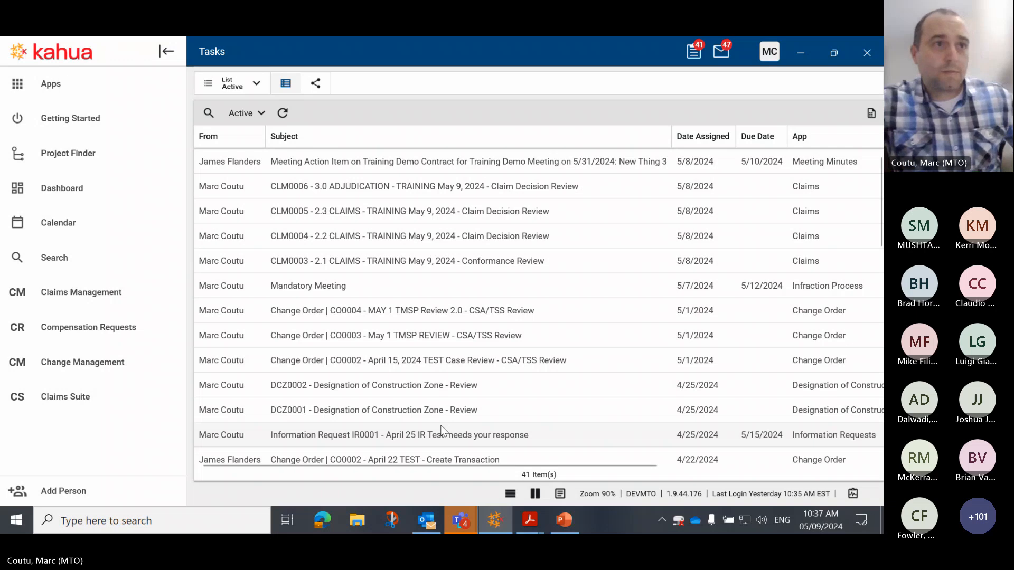
- Open the returned 2.0 CLAIMS - TRAINING Conformance Review task from the active tasks in full view
click(614, 233)
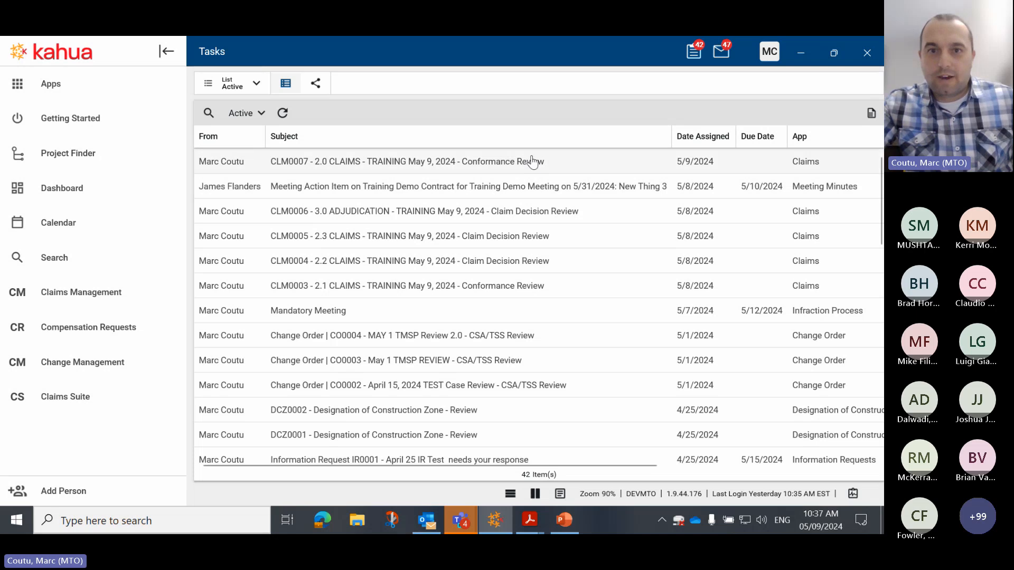
click(441, 163)
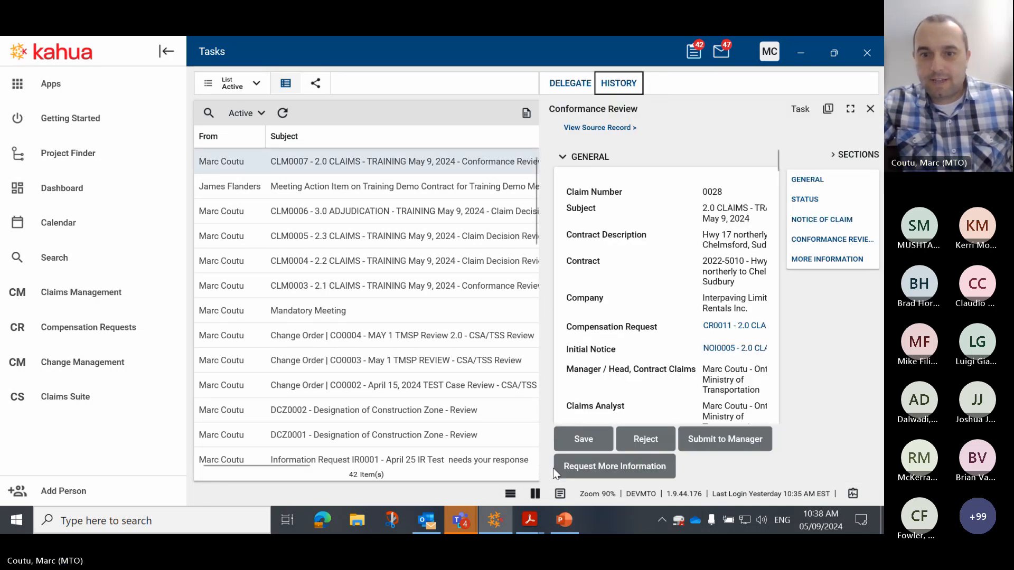
click(560, 493)
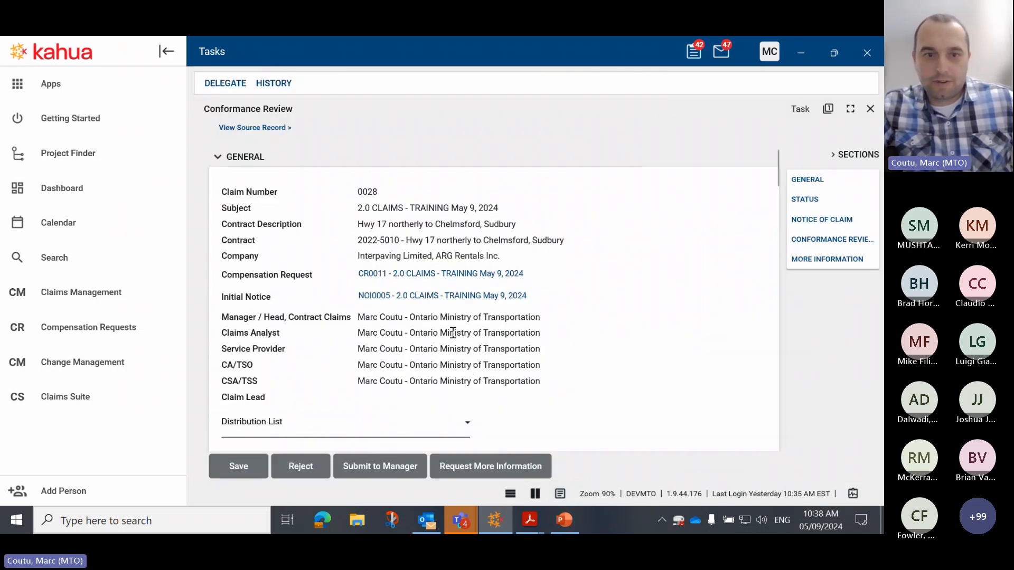
- Enter "Meets Contract Requirements" as the Conformance Review justification and submit the claim to the manager
scroll(452, 338, down, 2)
scroll(452, 339, down, 5)
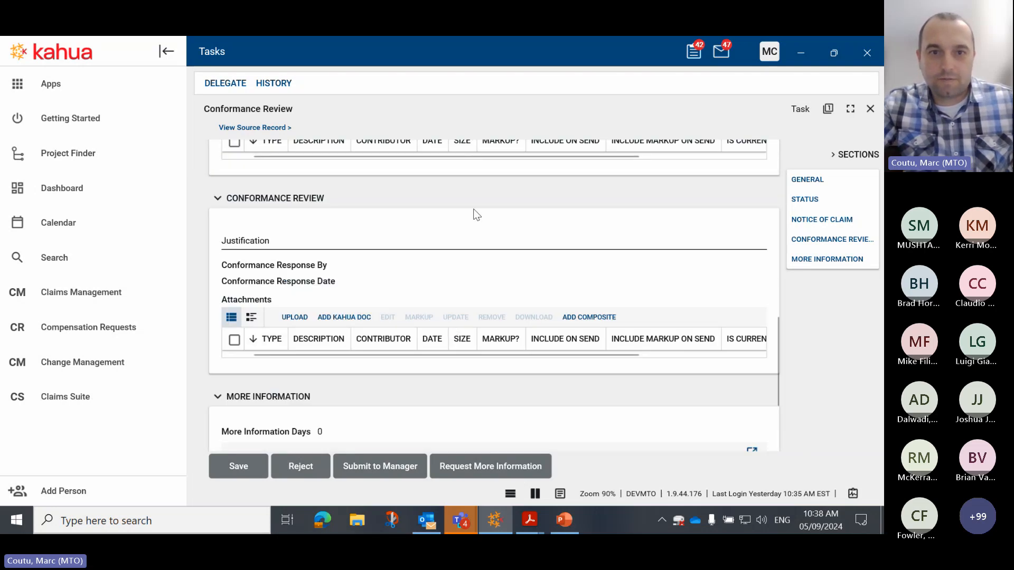
click(458, 235)
text(ee)
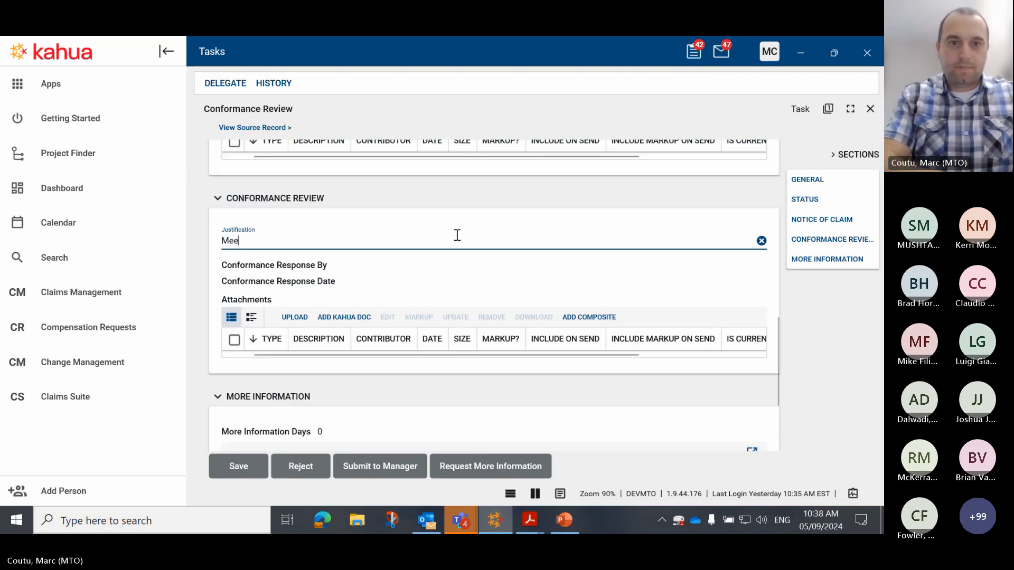
text(ts Contr)
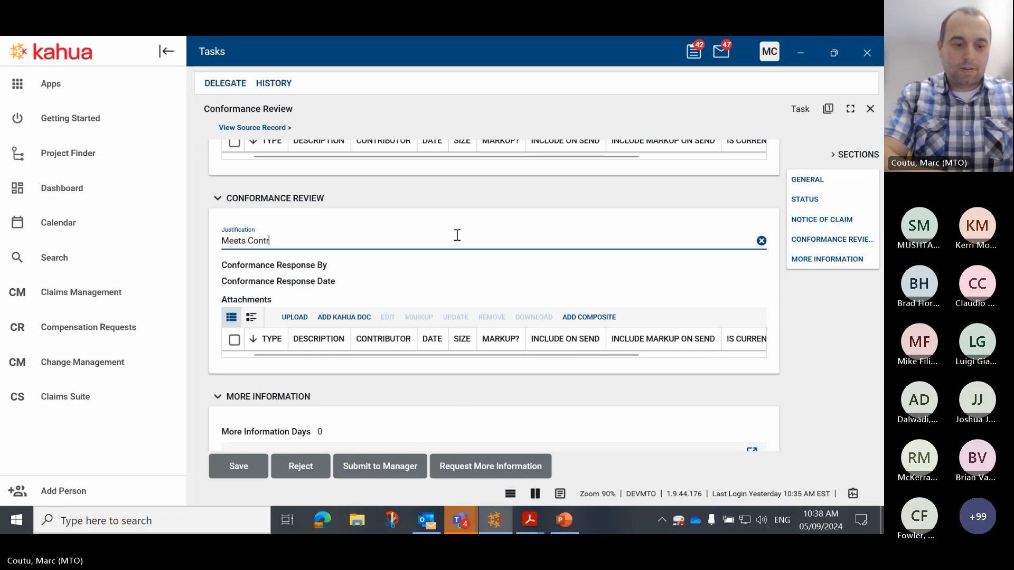
text(act Requirements)
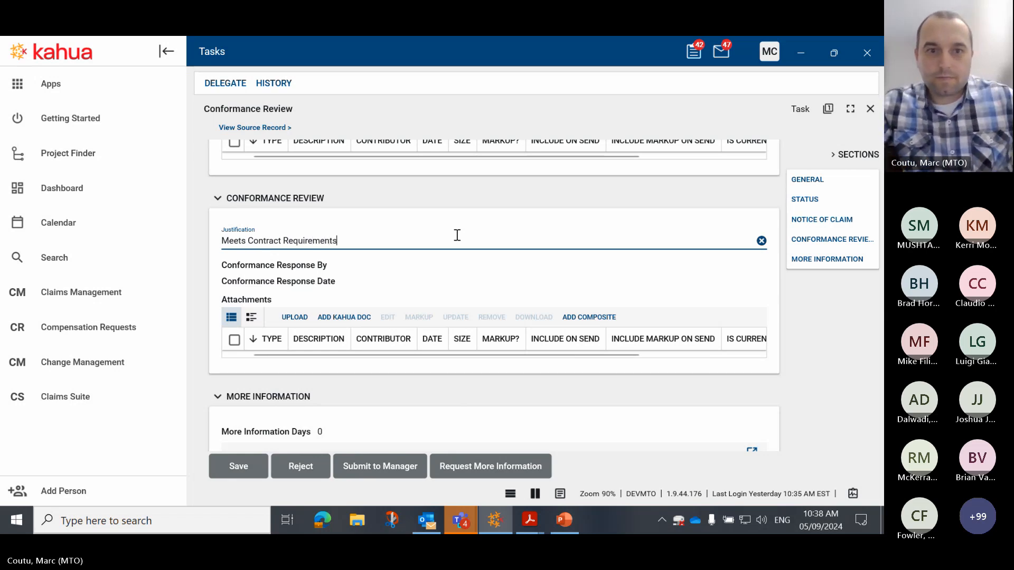
click(471, 277)
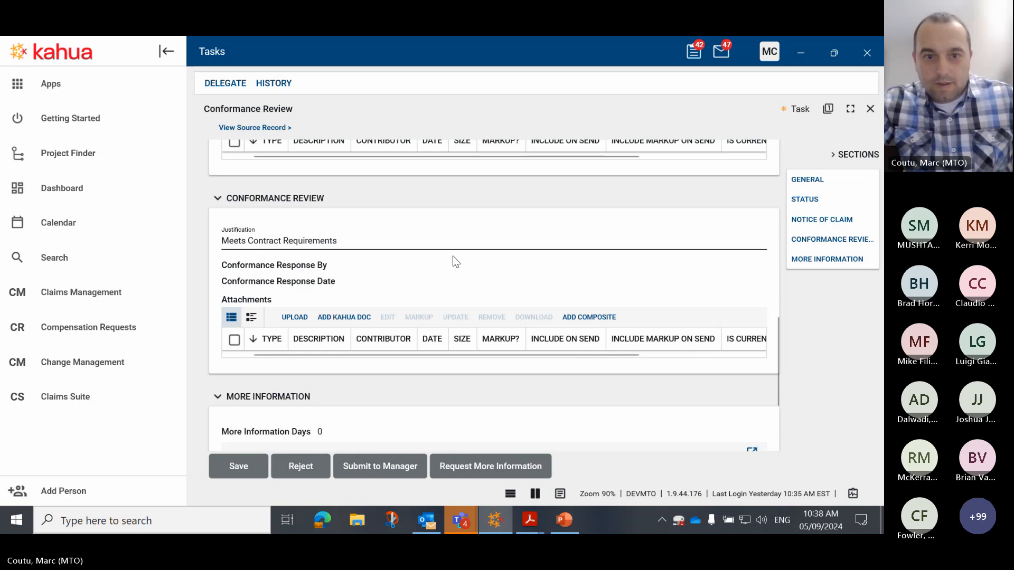
scroll(452, 262, down, 2)
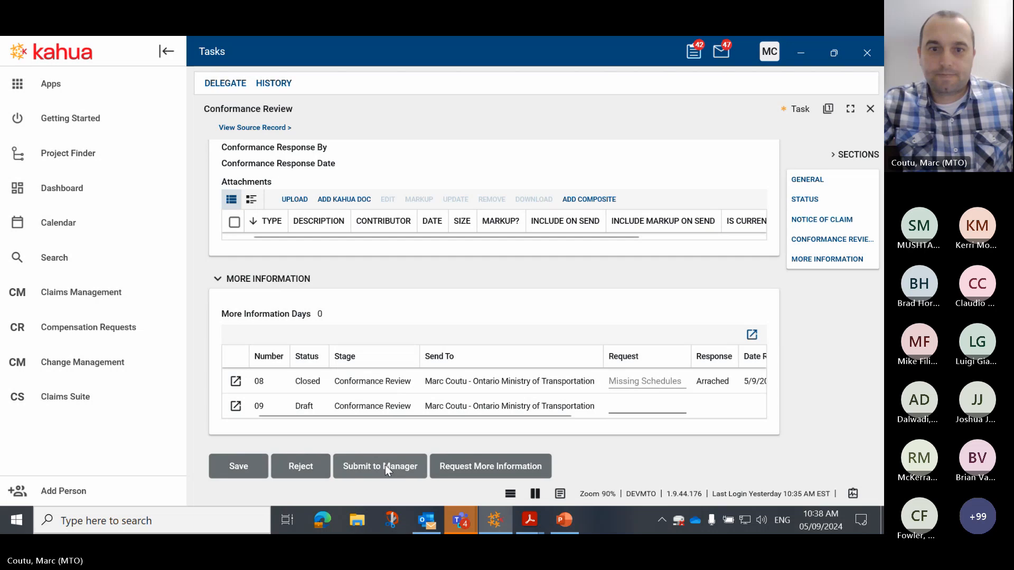
click(385, 465)
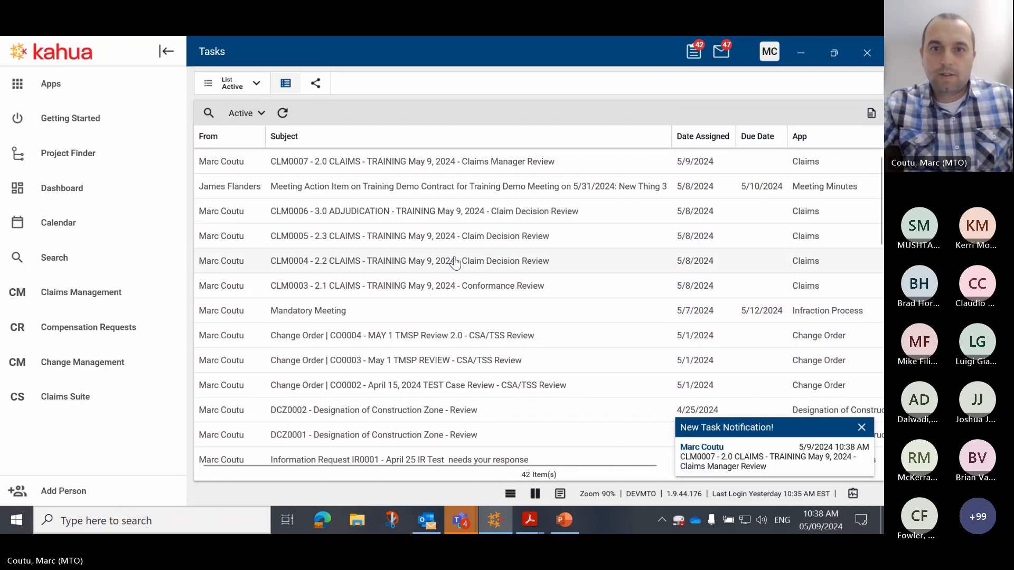
- Open the 2.0 CLAIMS - TRAINING Claims Manager Review task in full view and select the Ontario Ministry of Transportation contact as Claim Lead
click(470, 167)
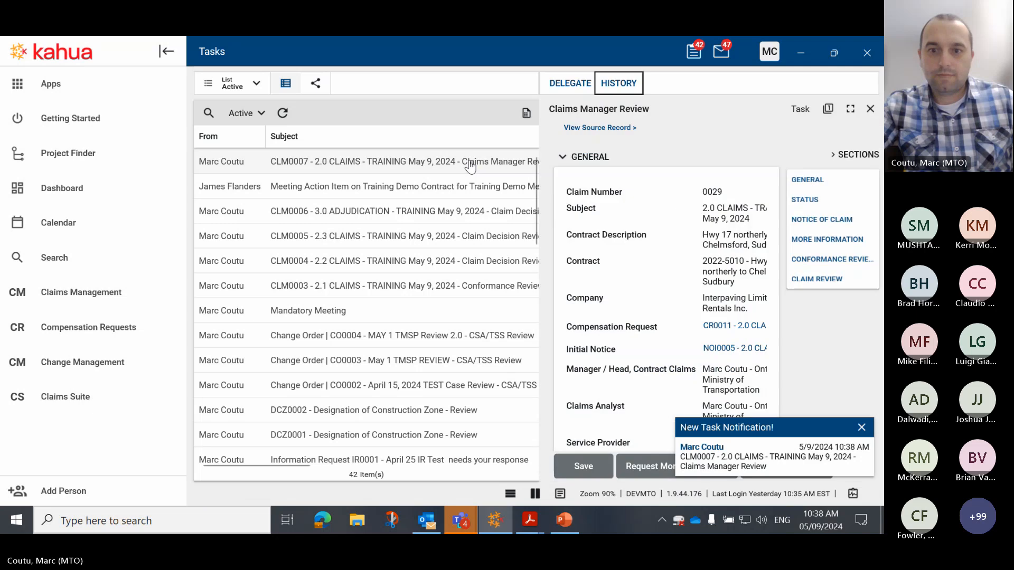
click(561, 495)
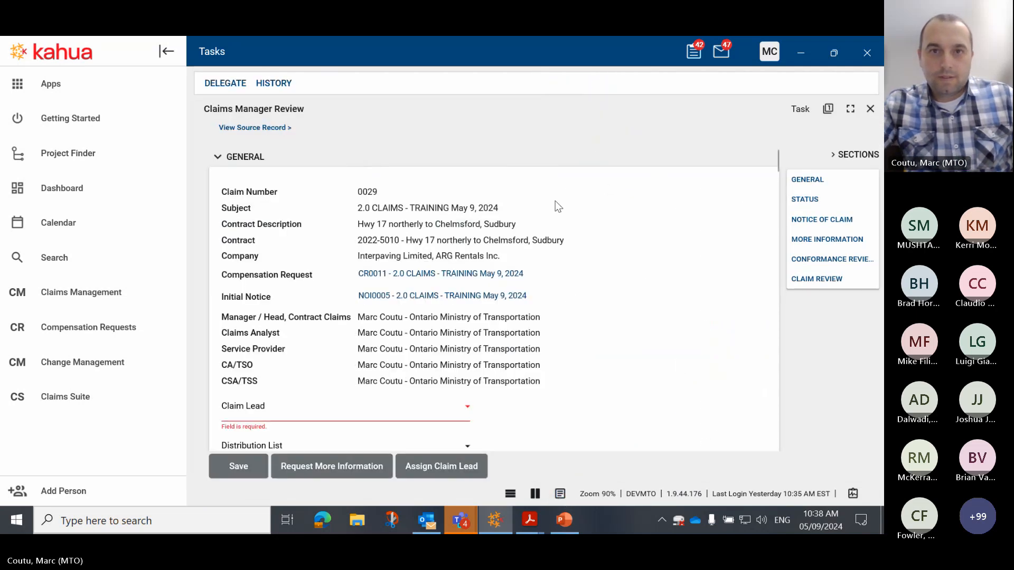
scroll(586, 232, down, 1)
scroll(586, 233, down, 2)
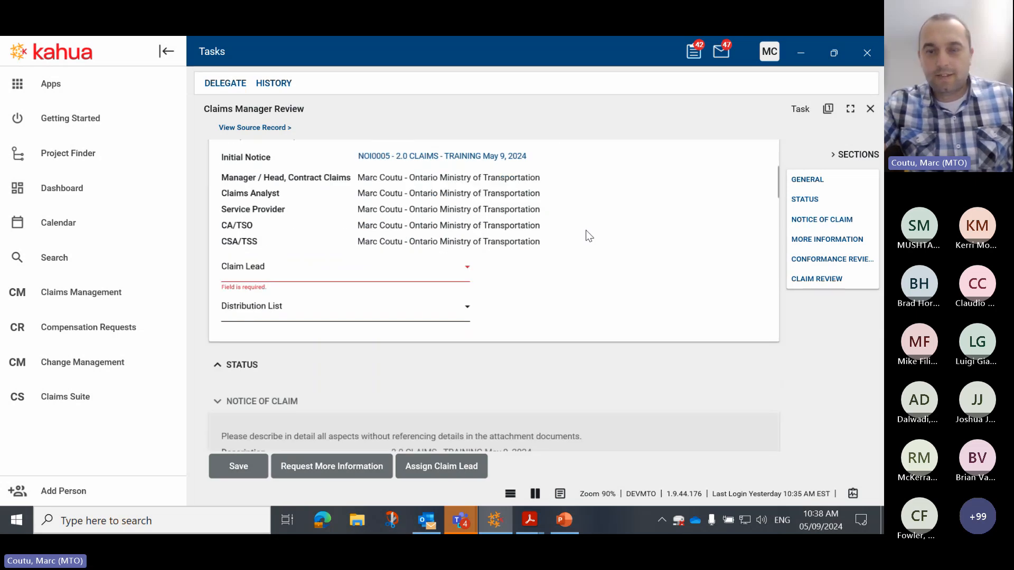
click(469, 276)
text(coutu)
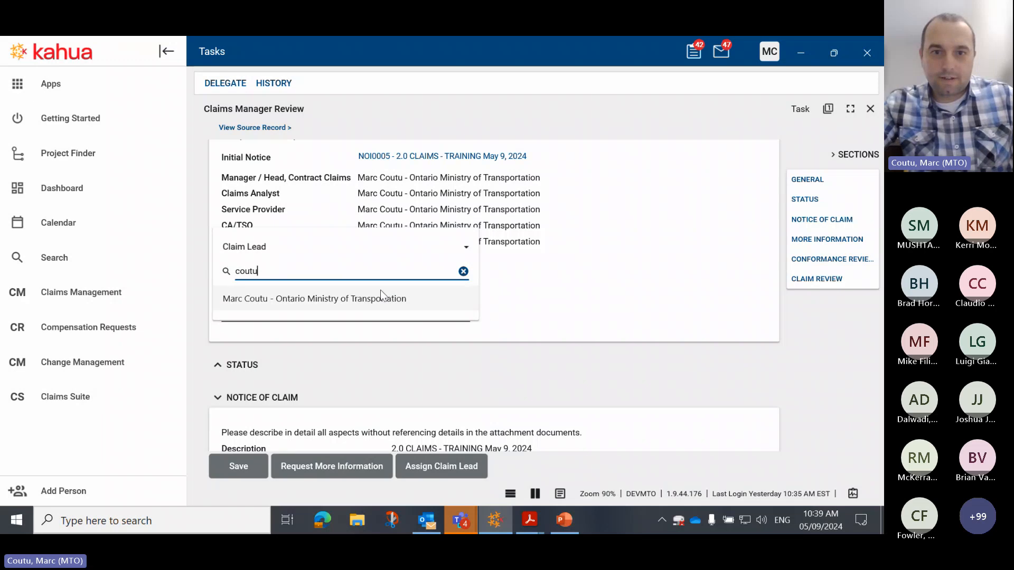
click(379, 300)
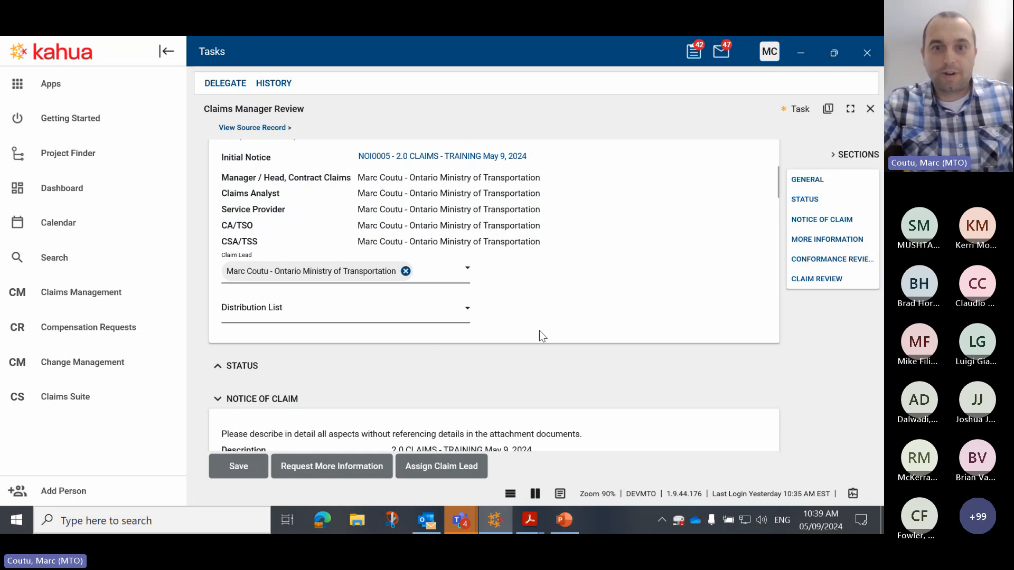
- Expand the Claims Manager Review task's Status section and examine its stage, response date and conformance acceptance details
scroll(570, 316, down, 3)
click(221, 226)
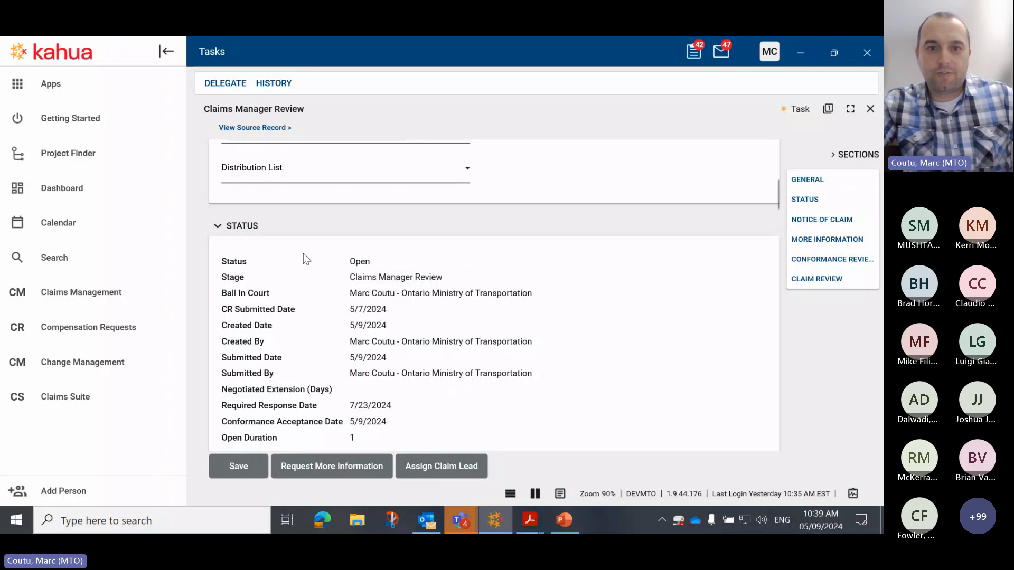
scroll(304, 256, down, 1)
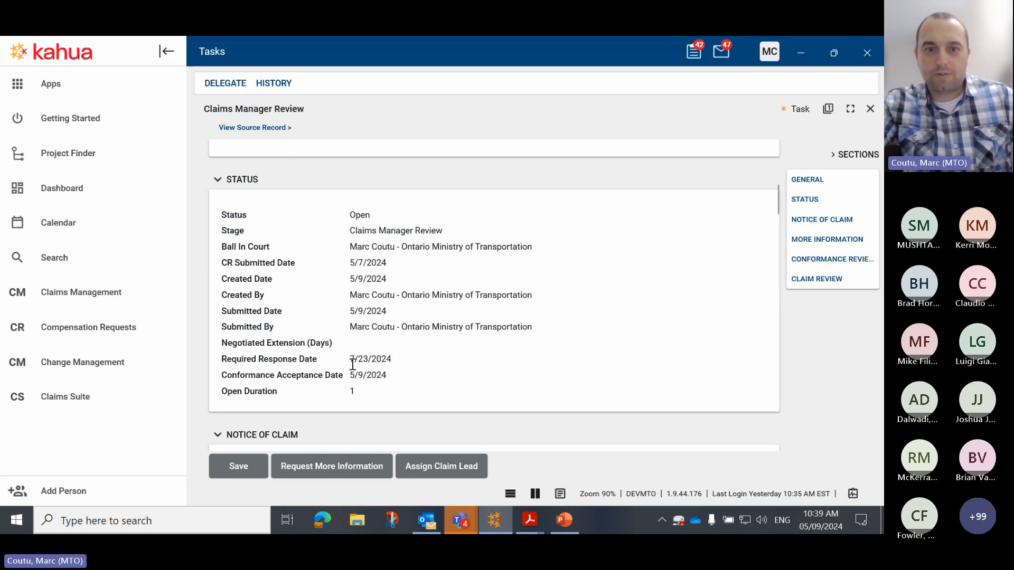
- Collapse the Status section and examine the Claims Manager Review task's Notice of Claim, More Information, Conformance Review and Claim Review sections
click(216, 181)
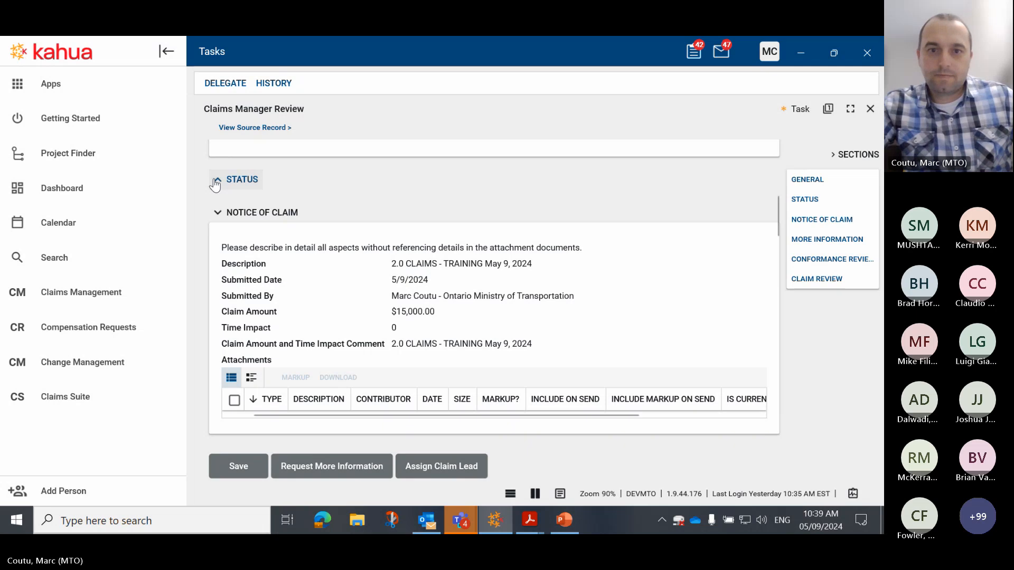
scroll(353, 232, down, 1)
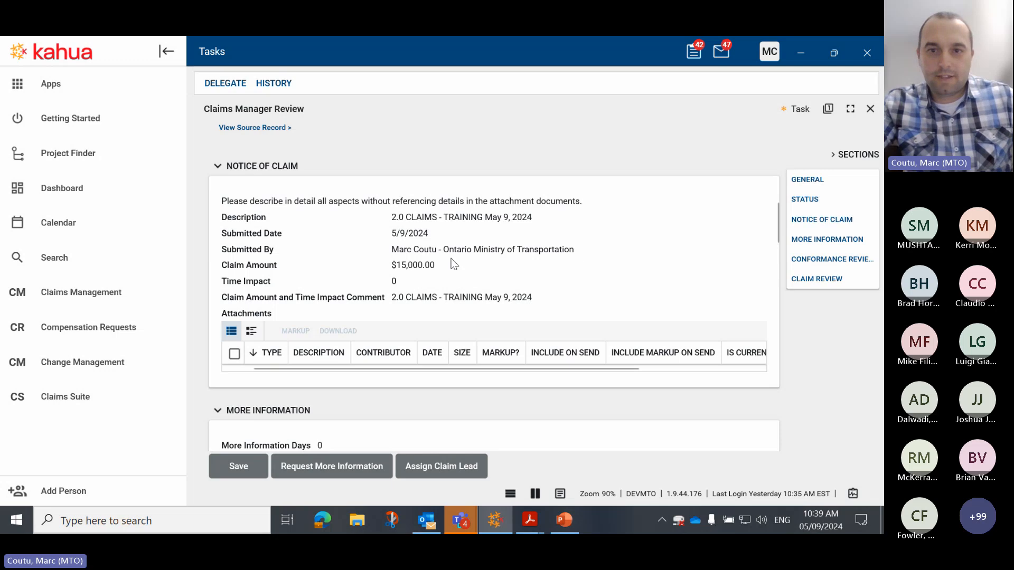
scroll(414, 286, down, 5)
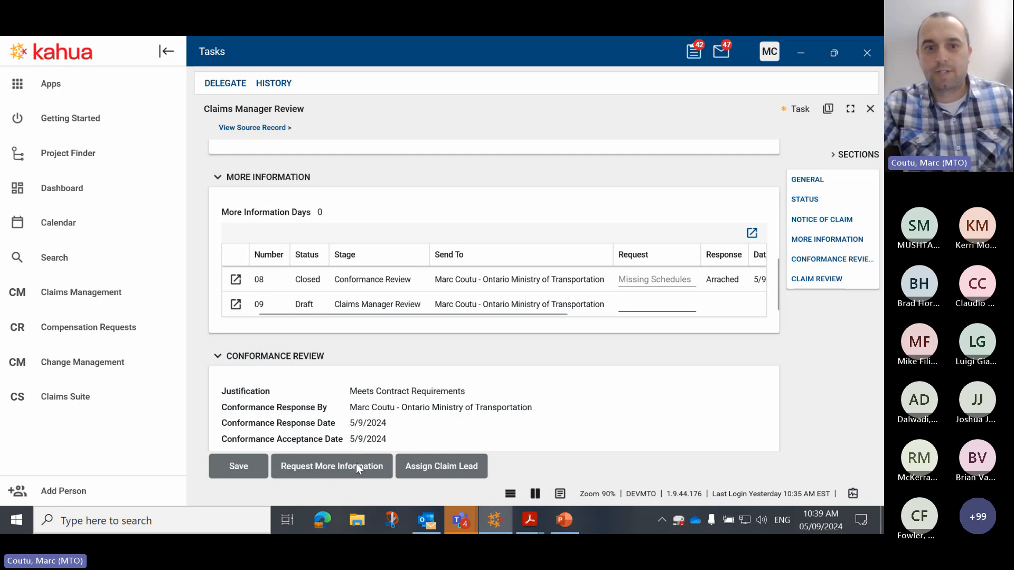
click(640, 305)
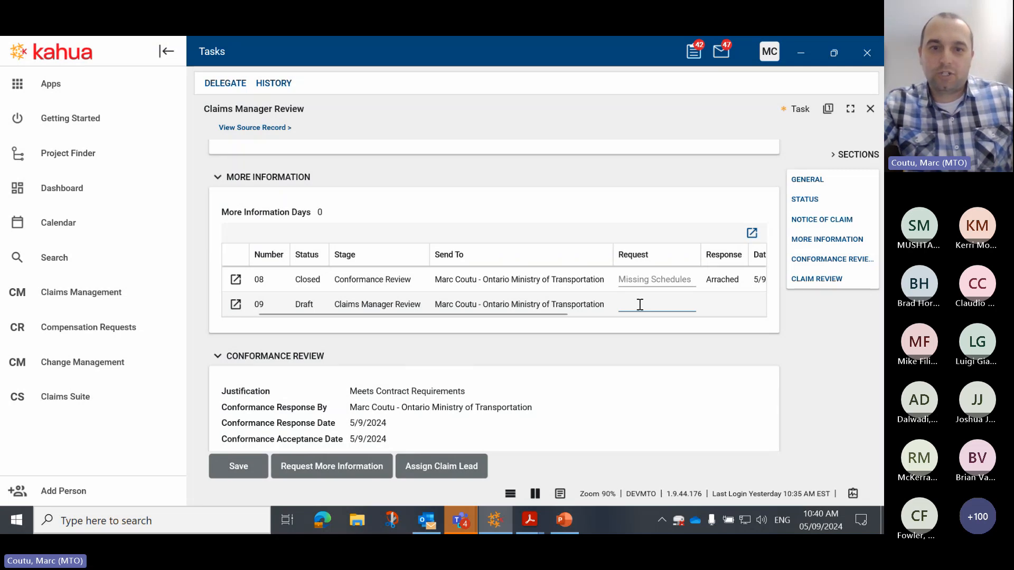
scroll(640, 305, down, 1)
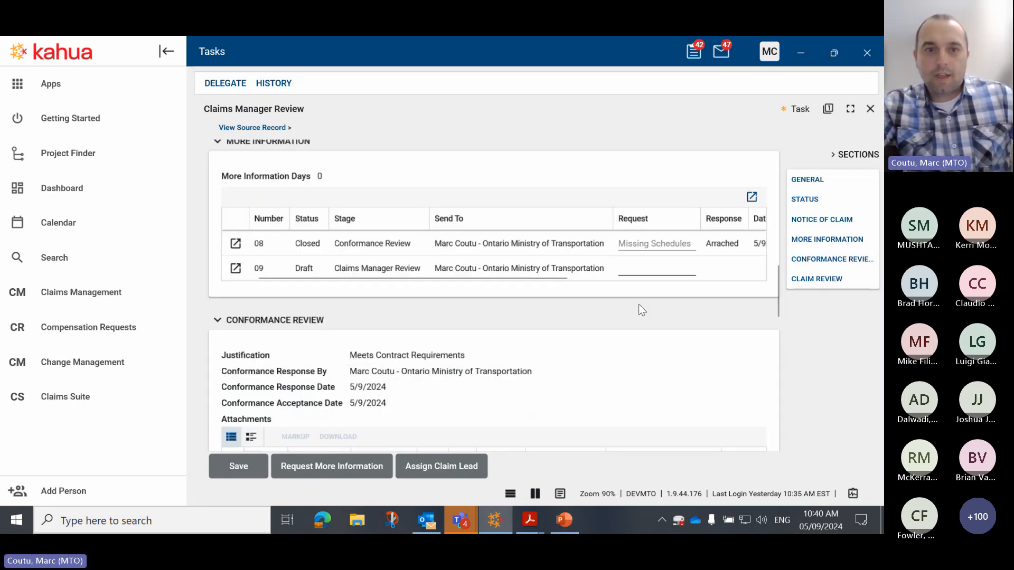
scroll(442, 299, down, 1)
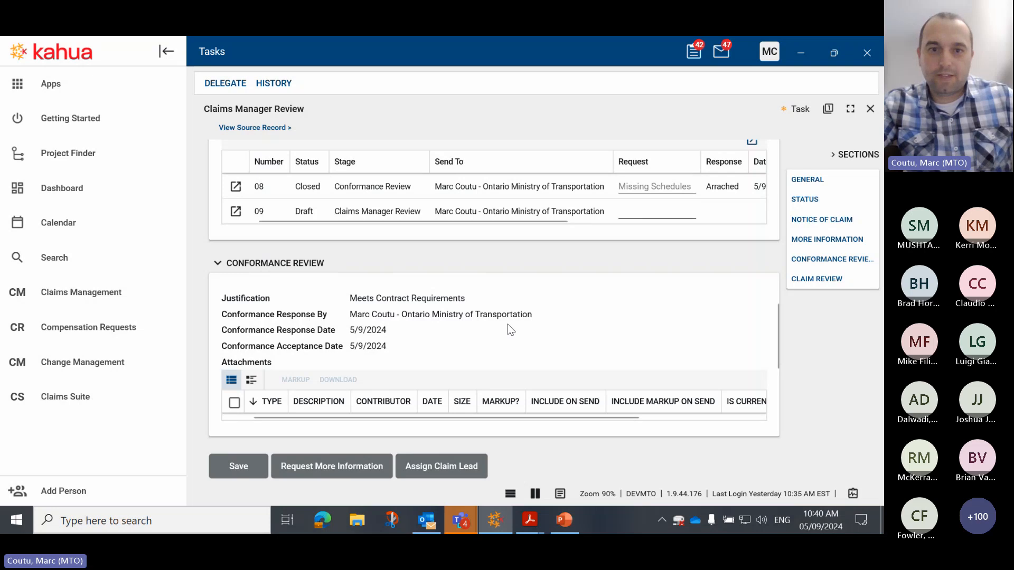
scroll(508, 324, down, 6)
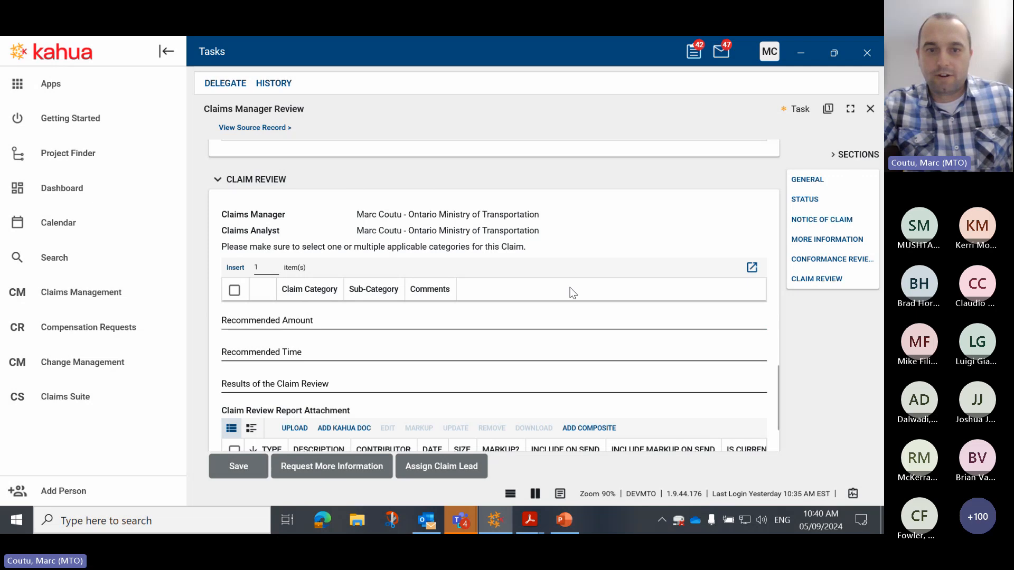
scroll(581, 292, down, 1)
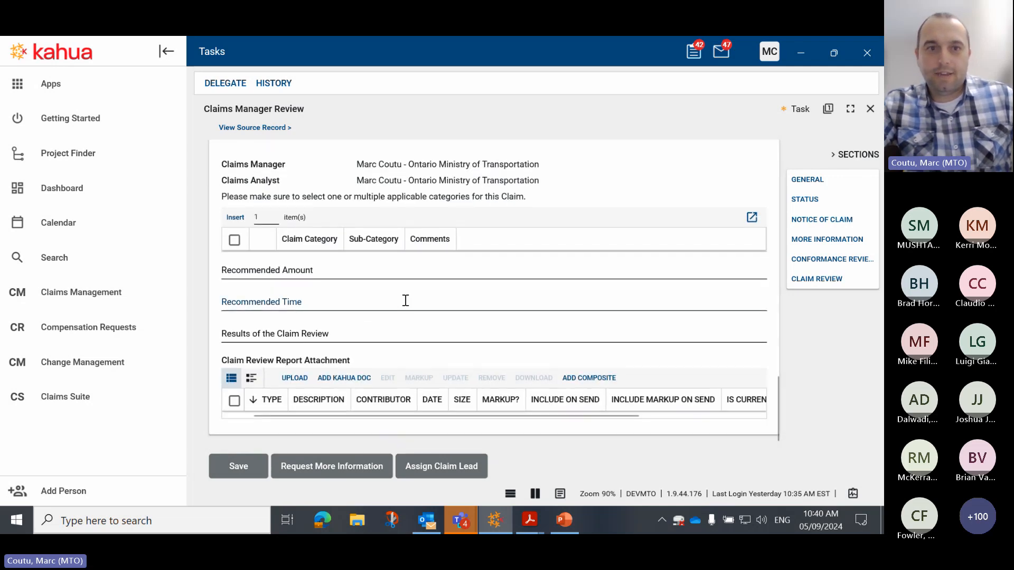
scroll(405, 298, up, 2)
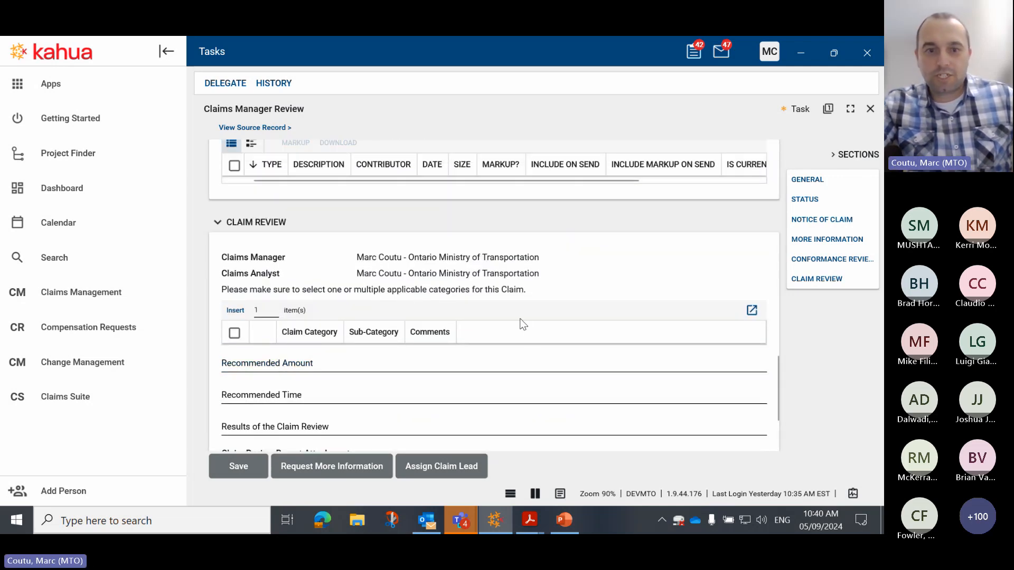
scroll(600, 290, down, 2)
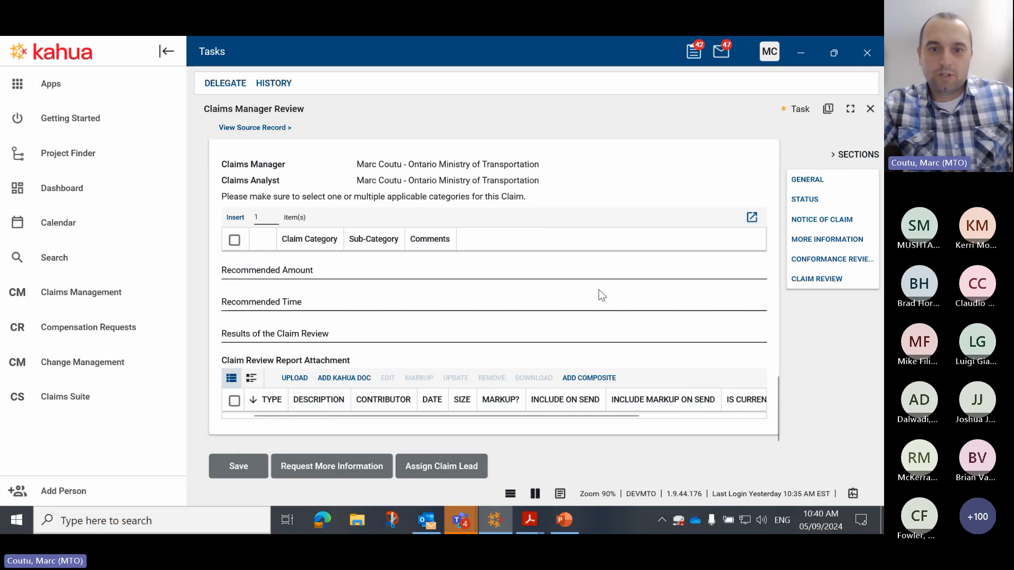
- Assign the claim lead and open the 2.0 CLAIMS - TRAINING Claim Lead Review task in full view
click(436, 466)
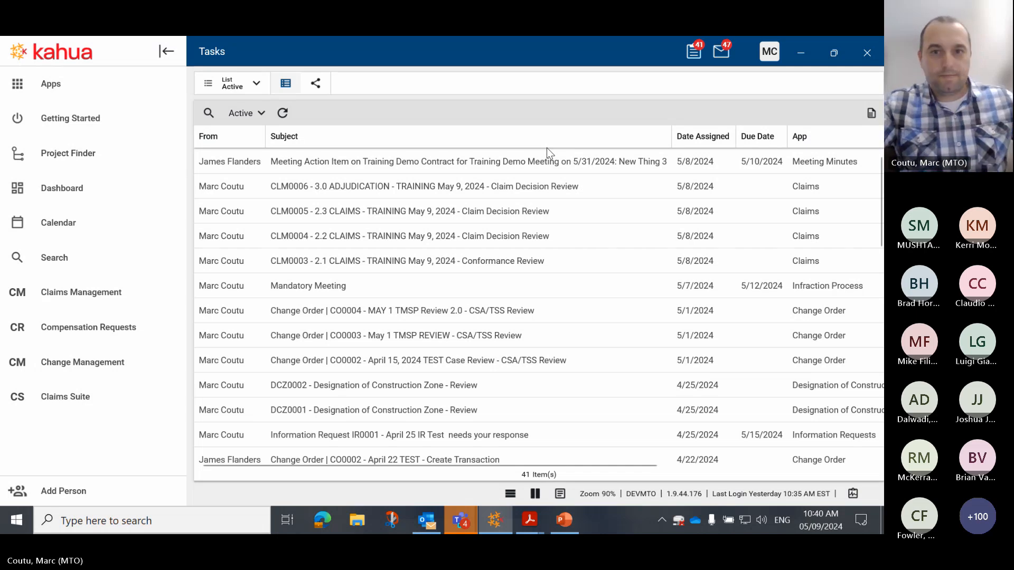
click(561, 165)
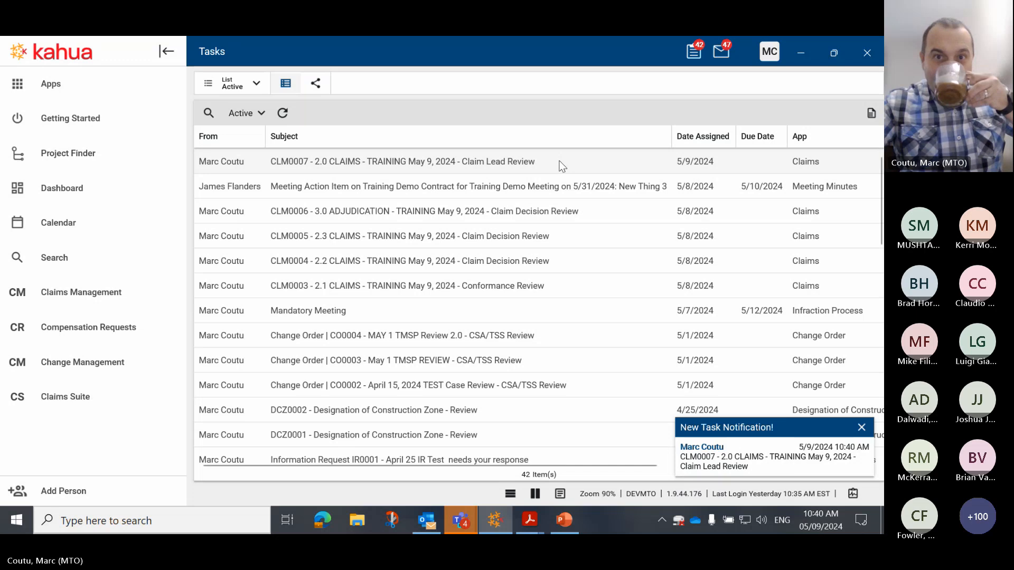
click(522, 161)
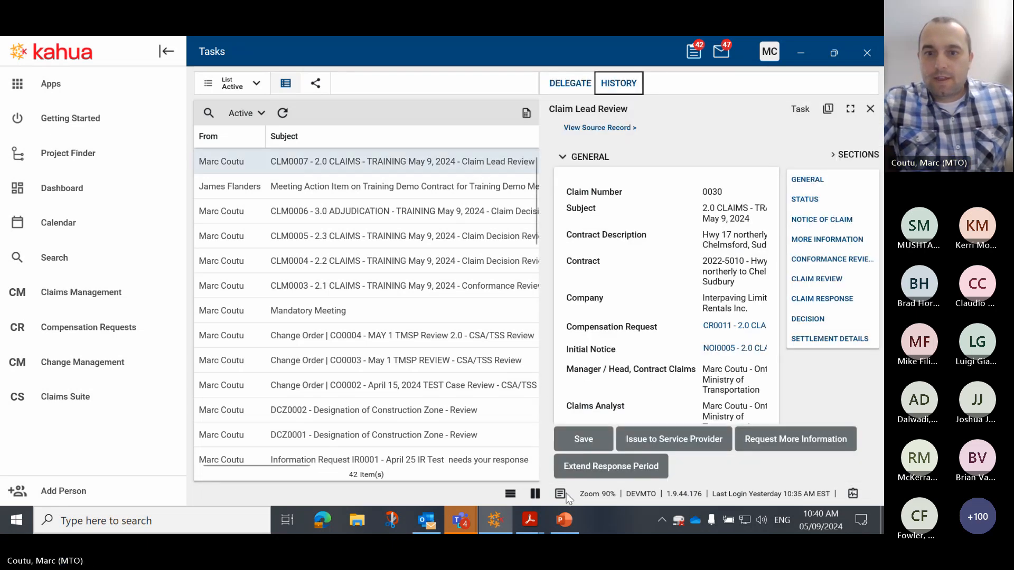
click(560, 494)
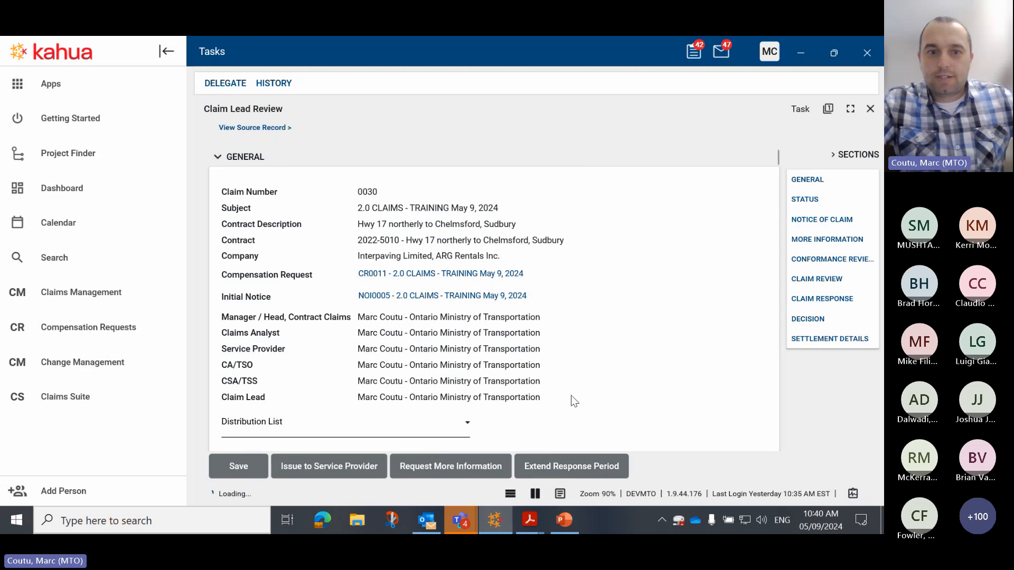
- Expand the Claim Lead Review task's Status section and examine all sections from General through Claim Response, Decision and Settlement Details
scroll(589, 219, down, 2)
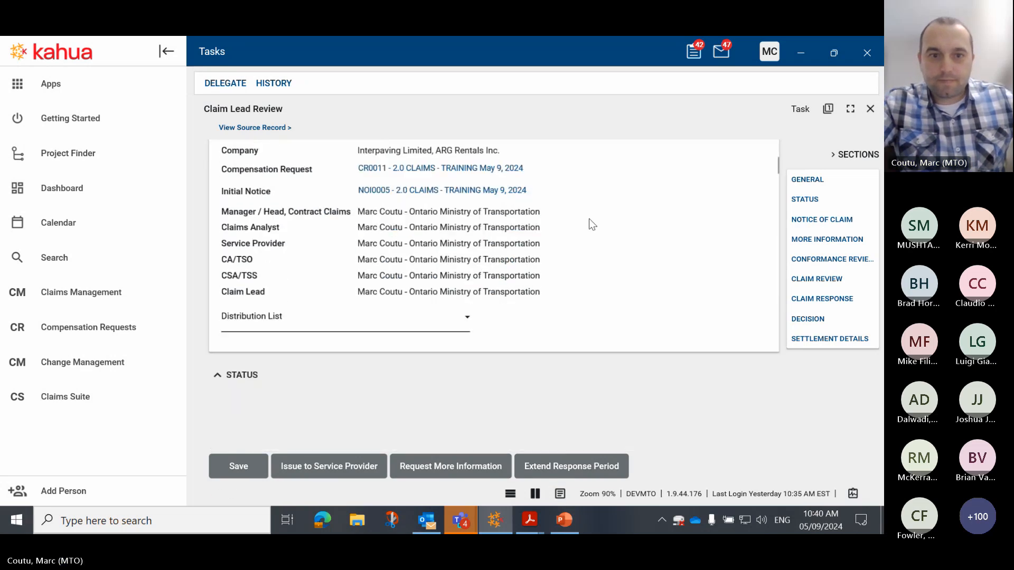
scroll(588, 219, down, 3)
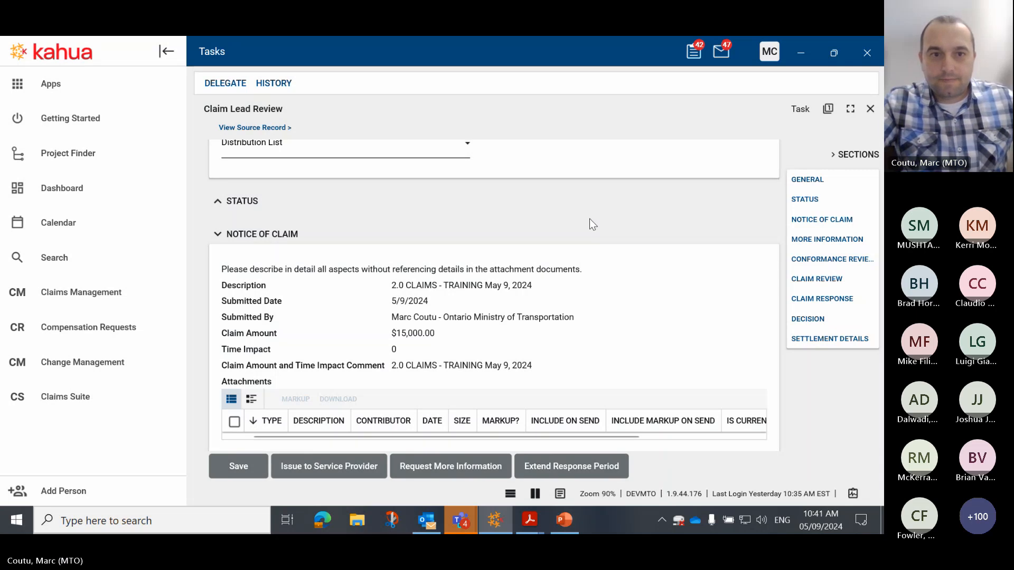
click(219, 201)
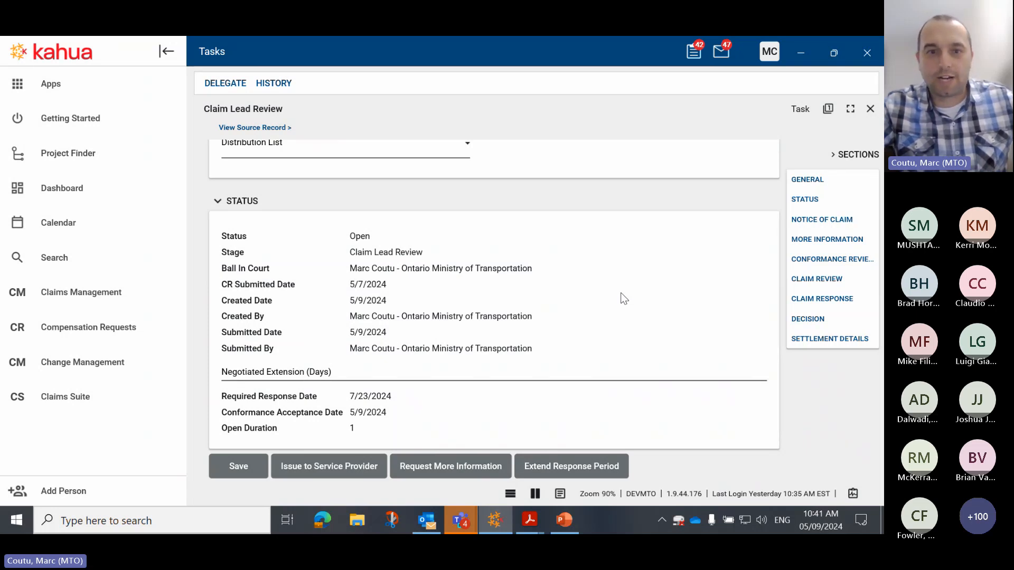
scroll(621, 294, down, 12)
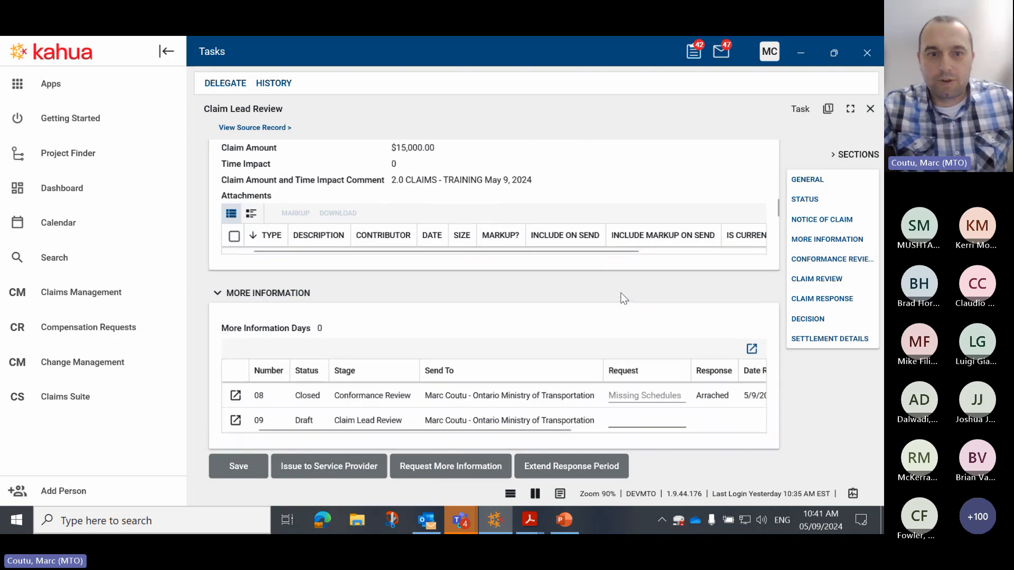
scroll(621, 295, down, 5)
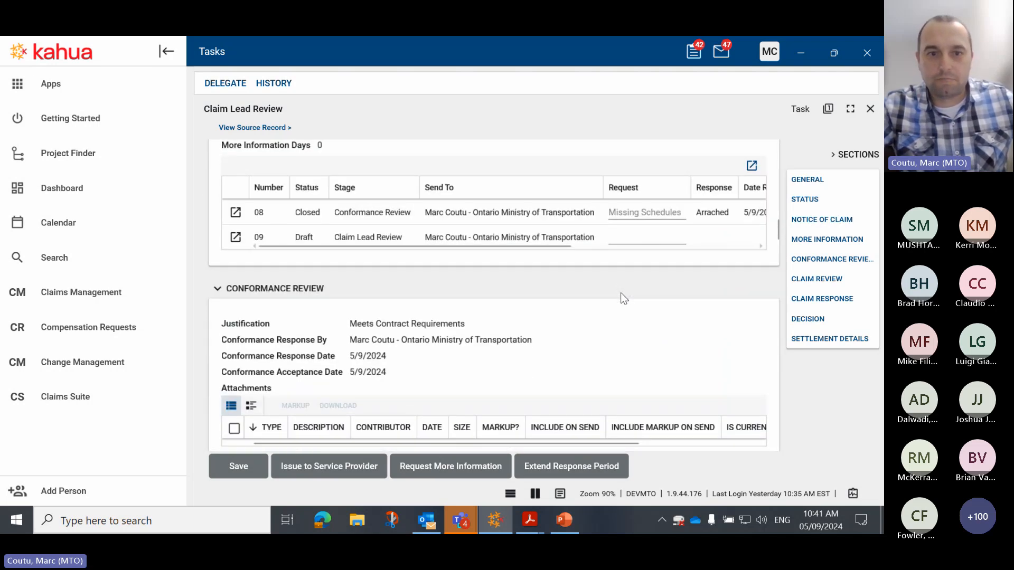
scroll(620, 292, down, 3)
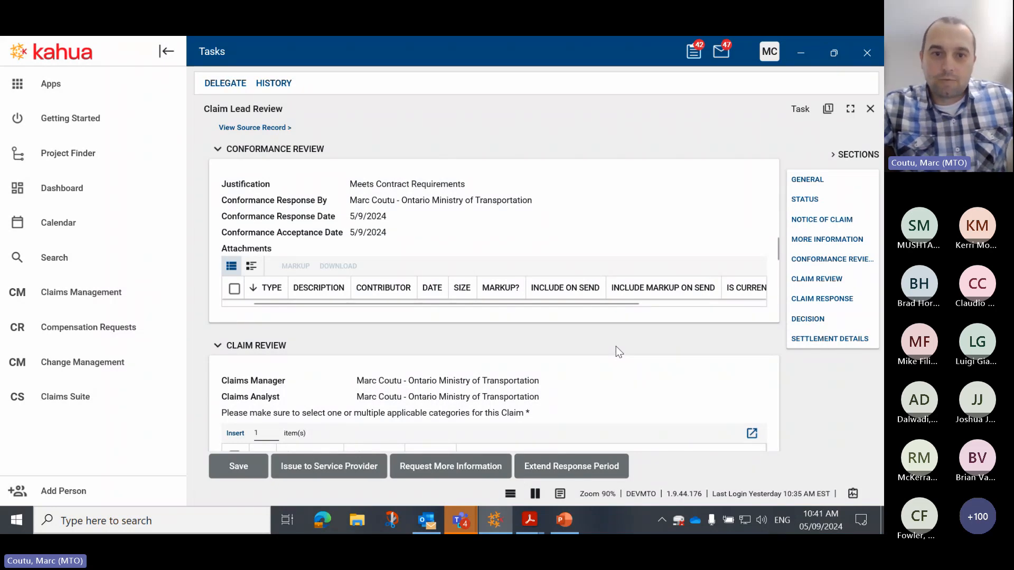
scroll(616, 347, down, 3)
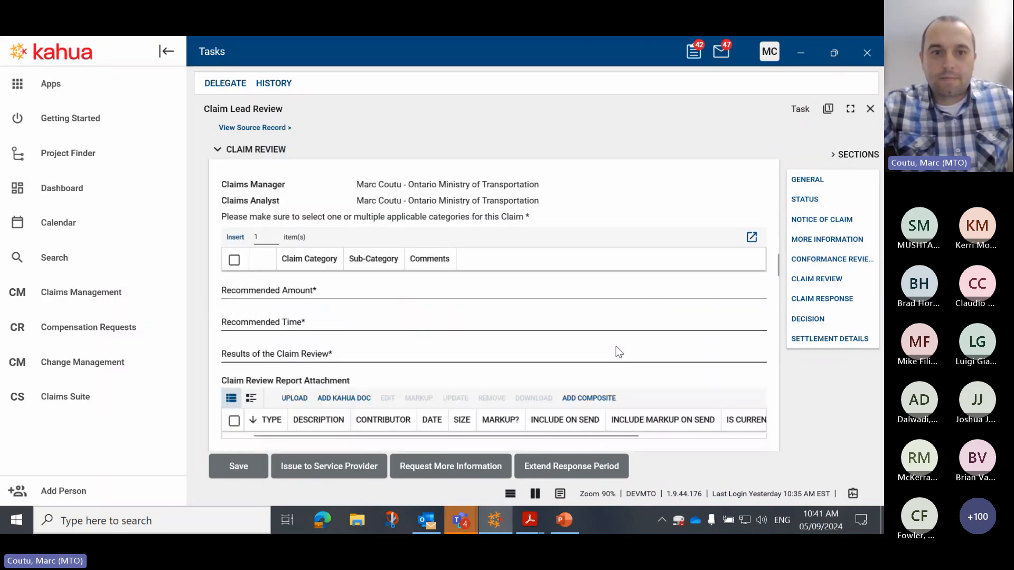
scroll(616, 347, down, 1)
scroll(615, 347, down, 1)
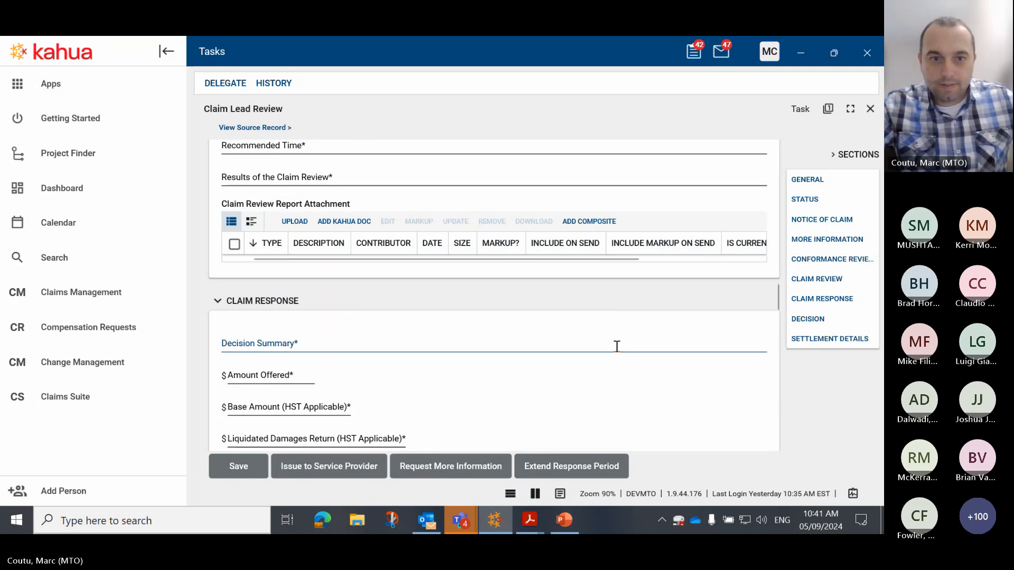
scroll(616, 347, down, 2)
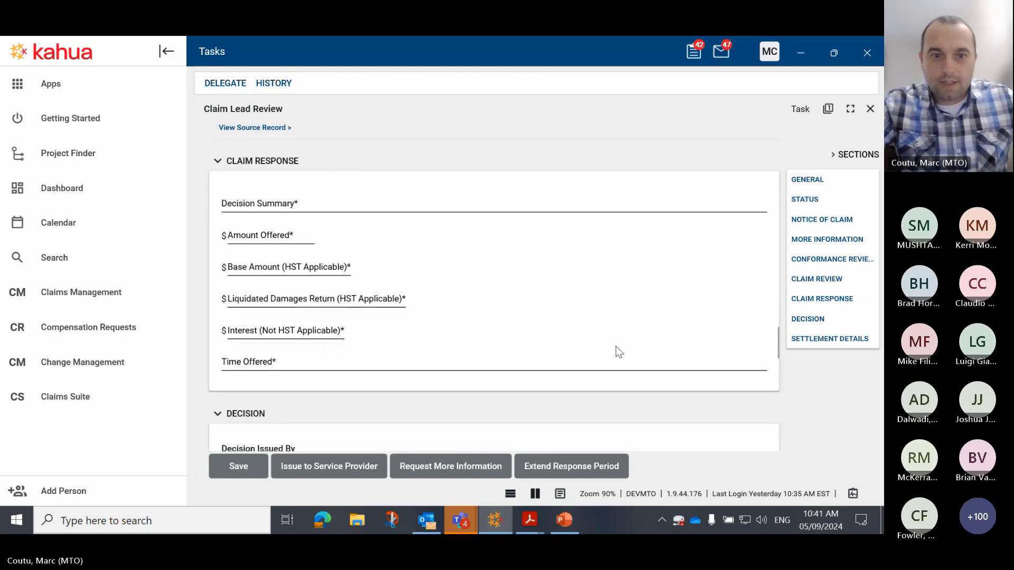
scroll(616, 346, down, 3)
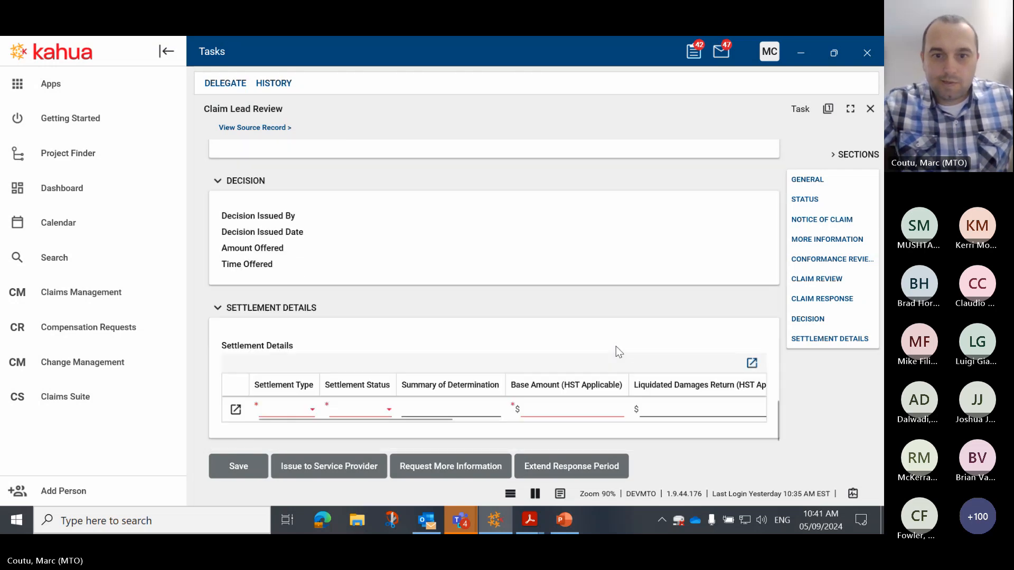
- Set the Negotiated Extension to 10 days in the Status section and try to extend the response period
scroll(616, 347, up, 2)
scroll(573, 351, up, 4)
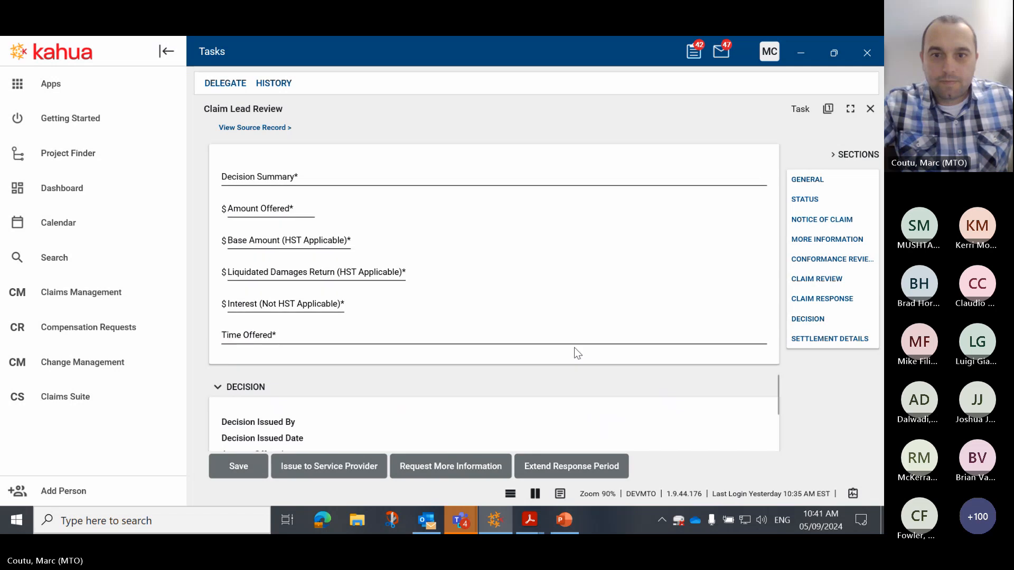
scroll(434, 354, up, 10)
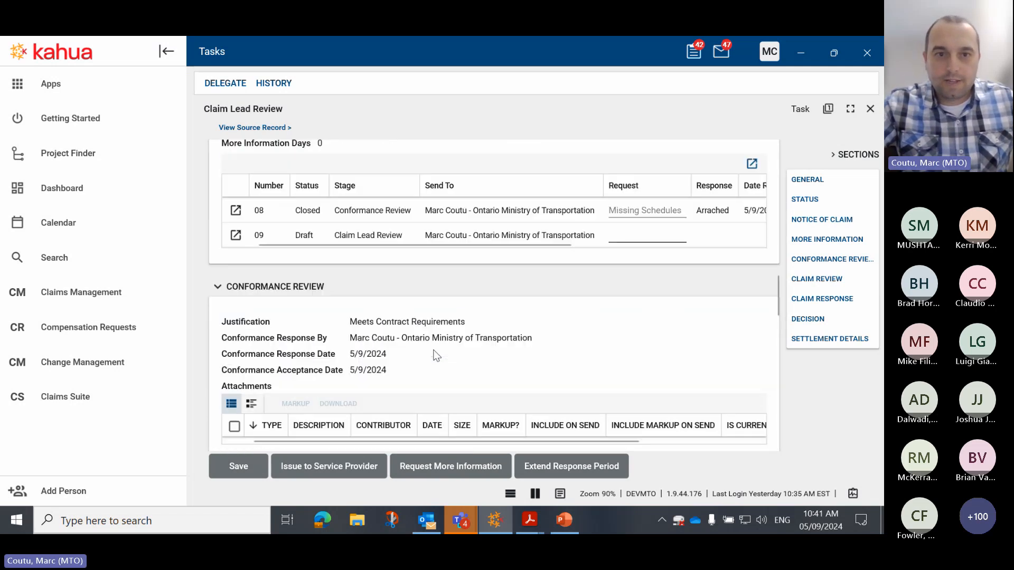
scroll(434, 355, up, 3)
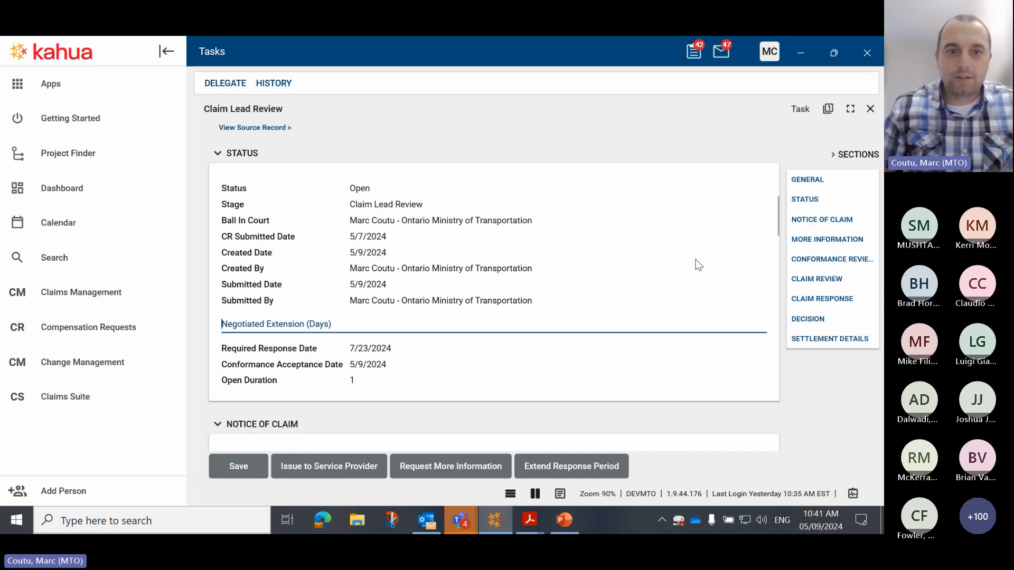
text(10)
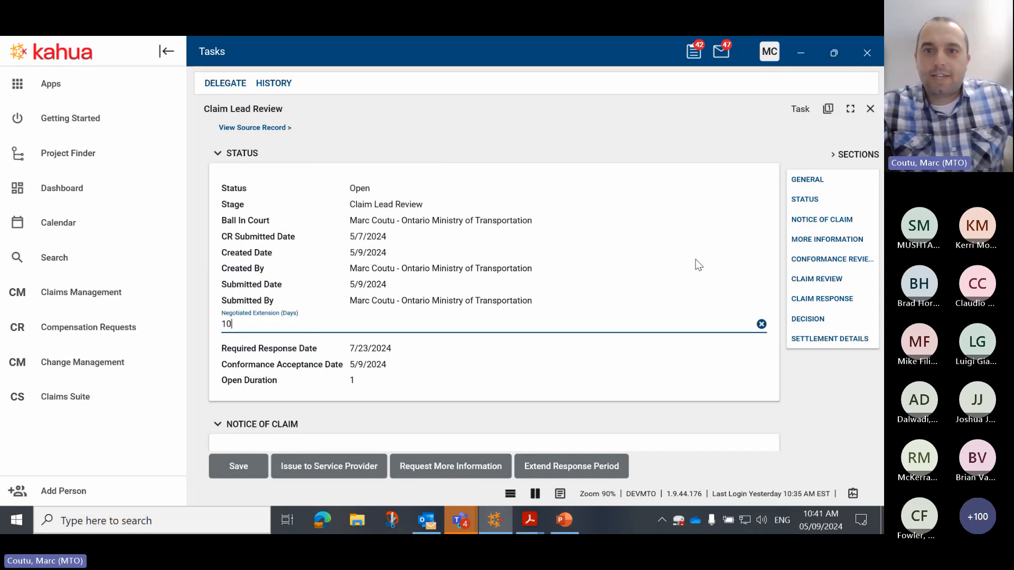
click(628, 151)
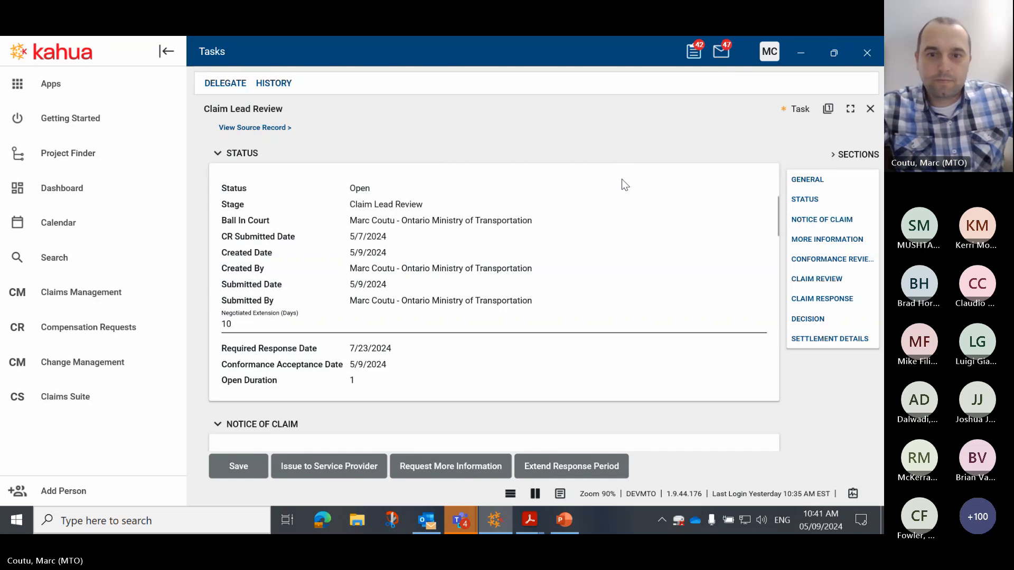
click(573, 464)
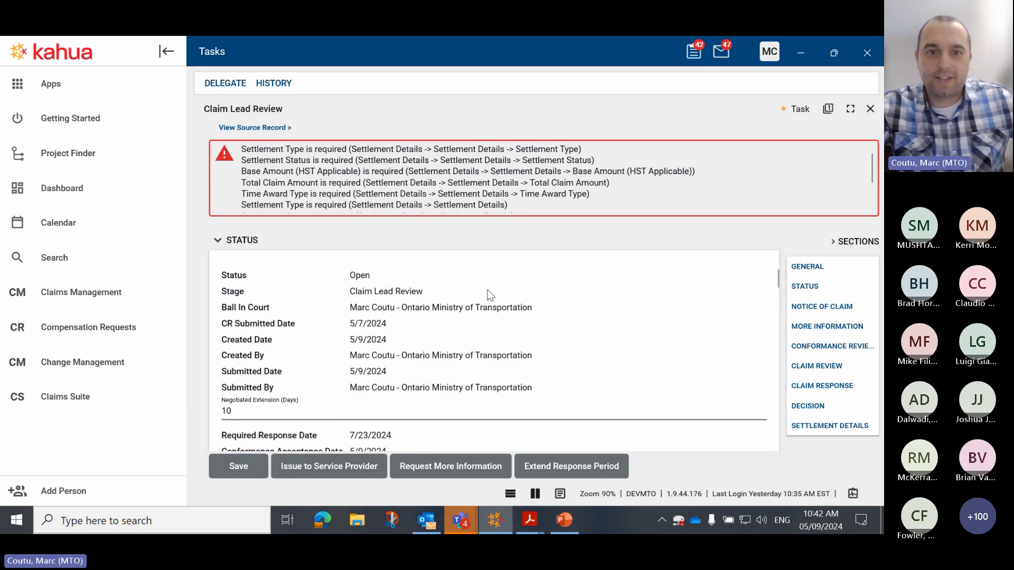
- Add a Claim Review category row with 1 Inconsistency / Conflict Between Documents (GC 2.02) - Site Access Constraints and the comment "training"
scroll(534, 348, down, 6)
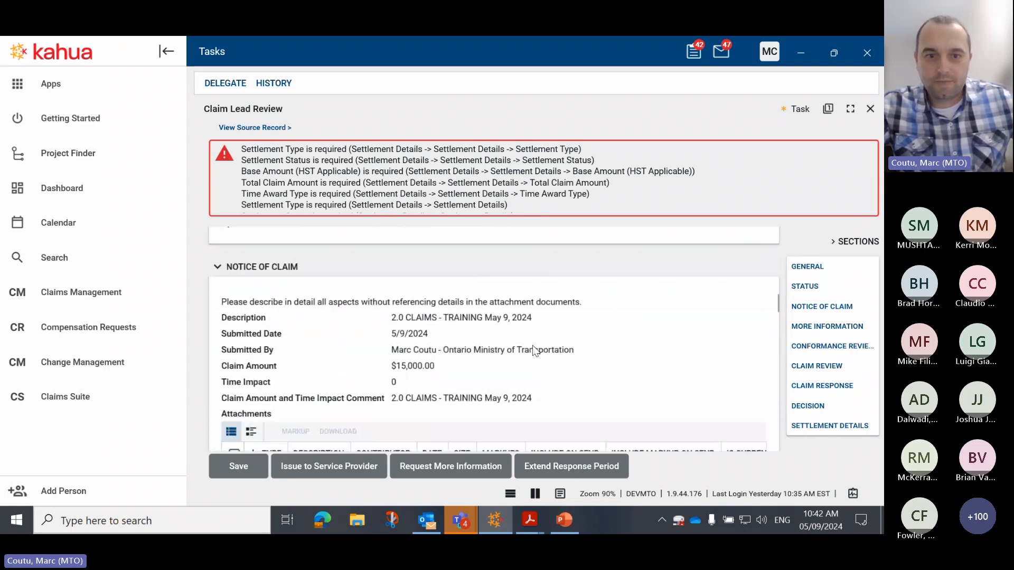
scroll(535, 350, down, 10)
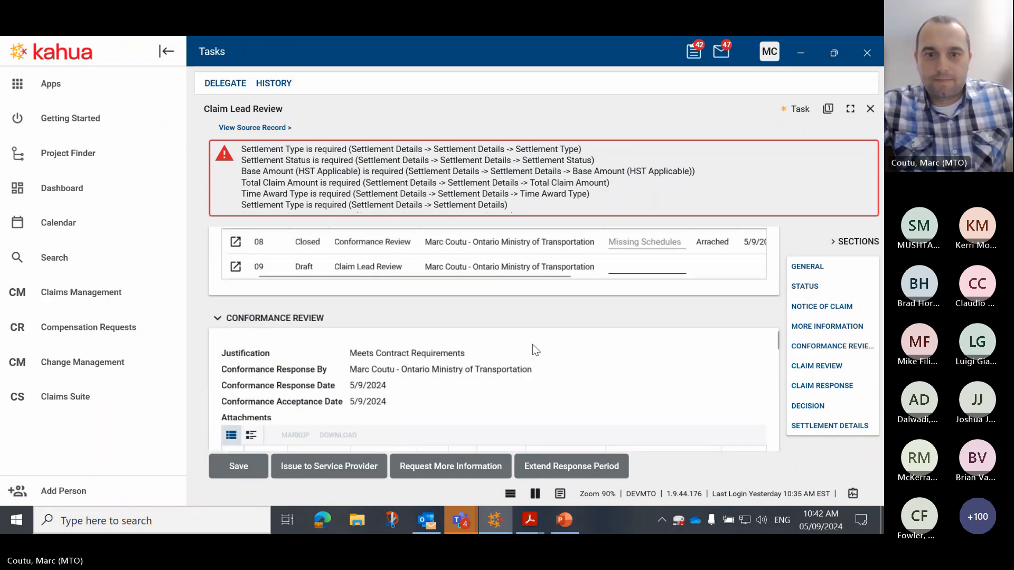
scroll(532, 344, down, 8)
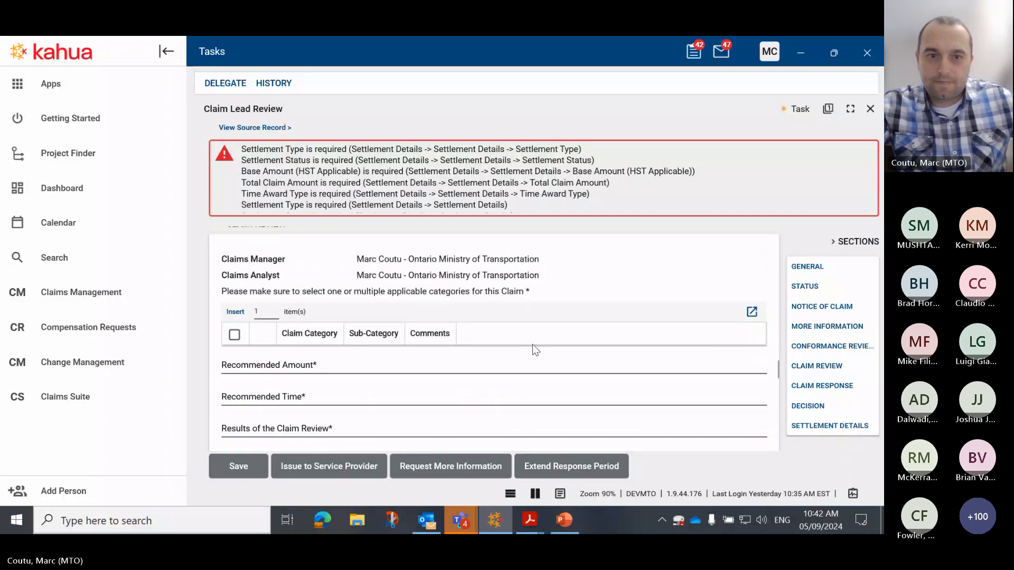
scroll(532, 344, down, 1)
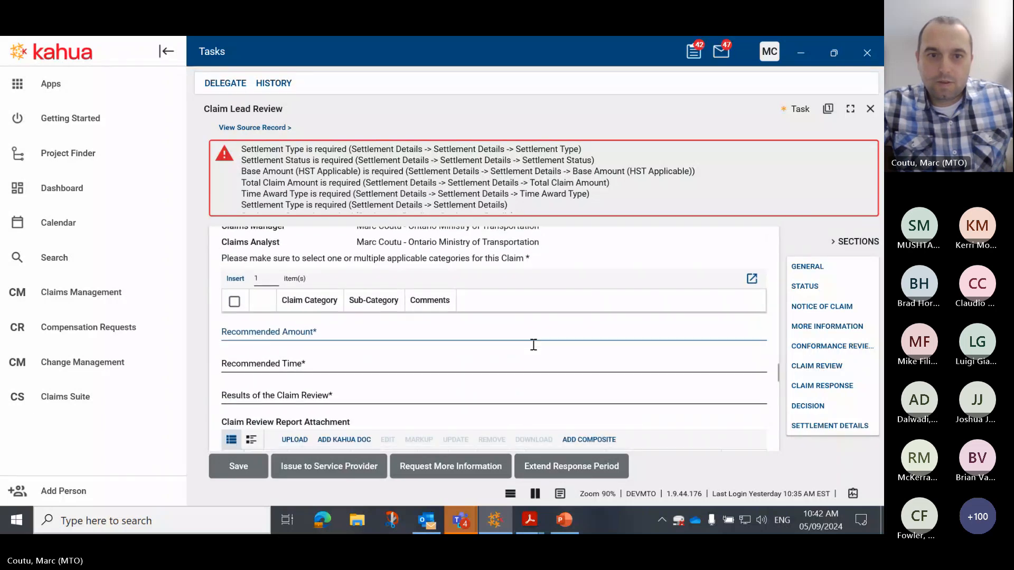
click(234, 280)
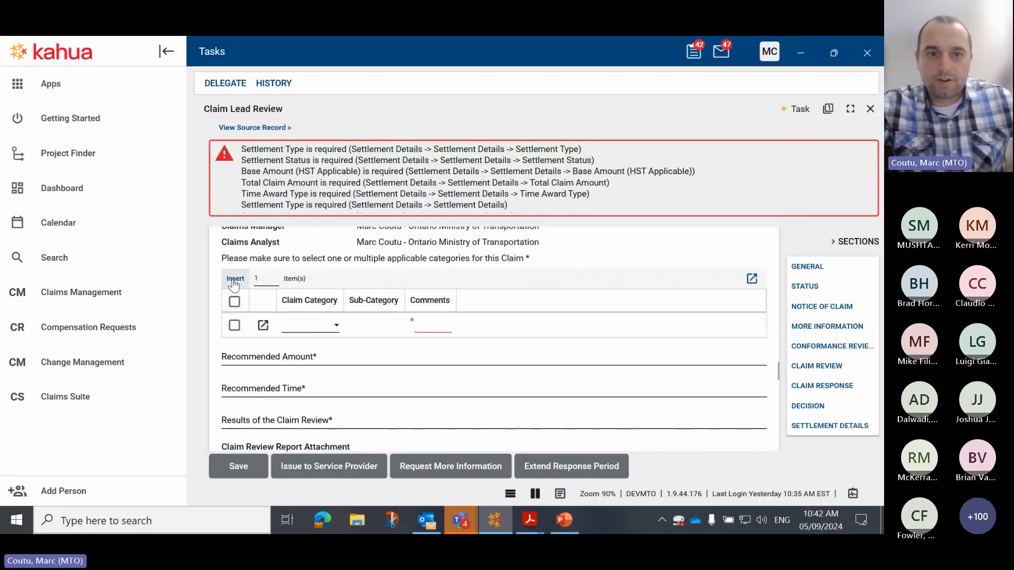
click(336, 327)
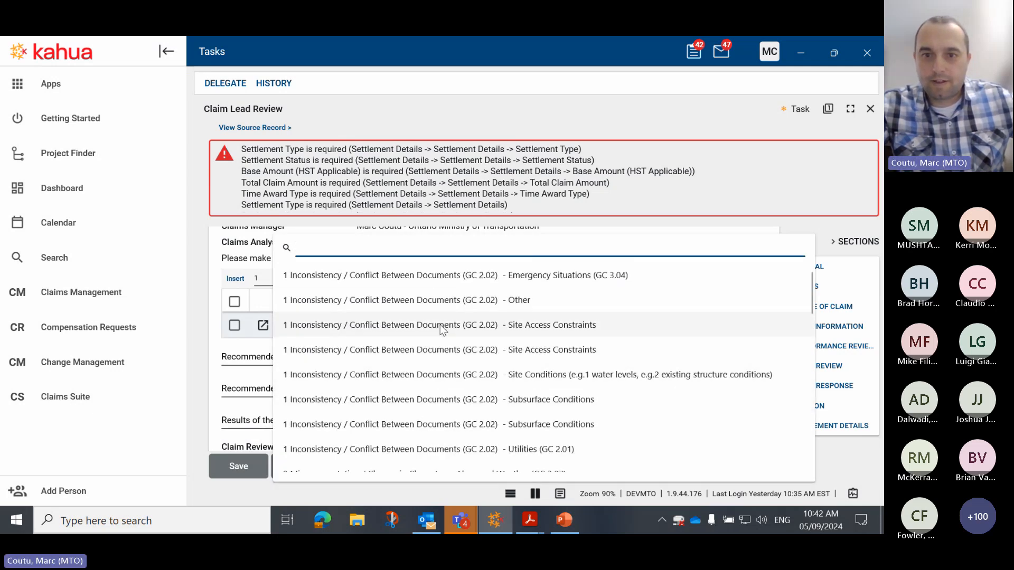
click(398, 326)
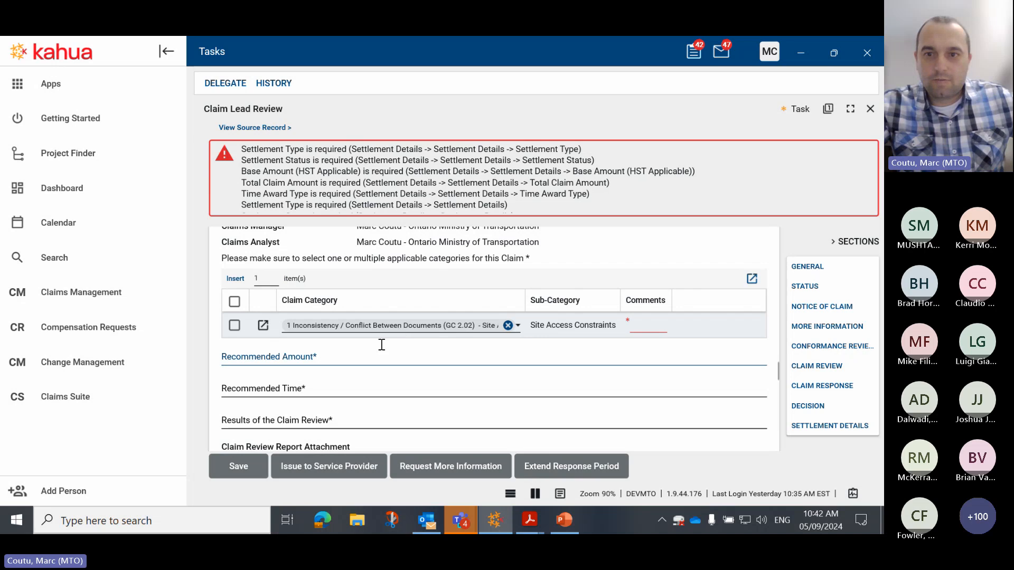
click(641, 325)
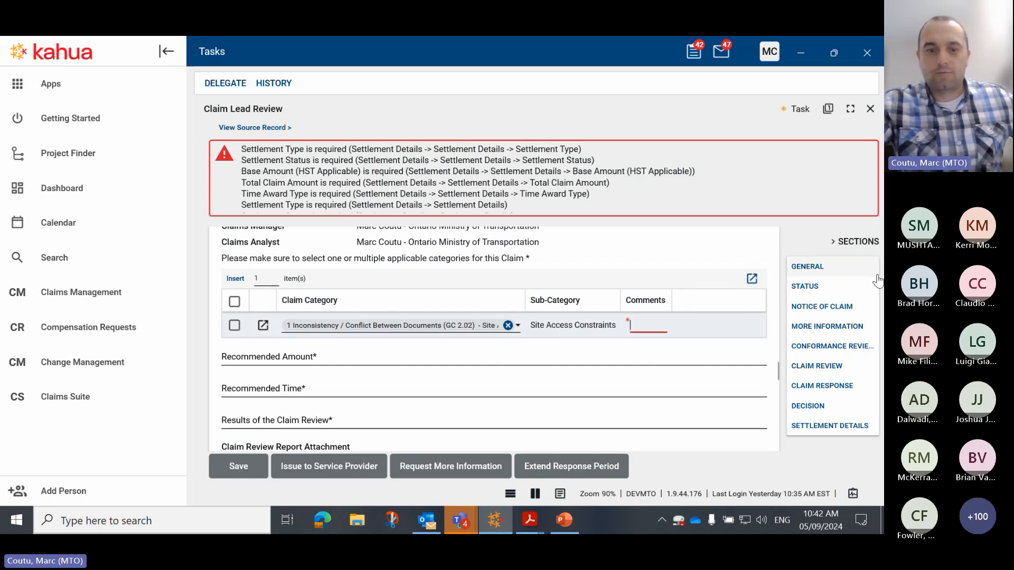
text(training)
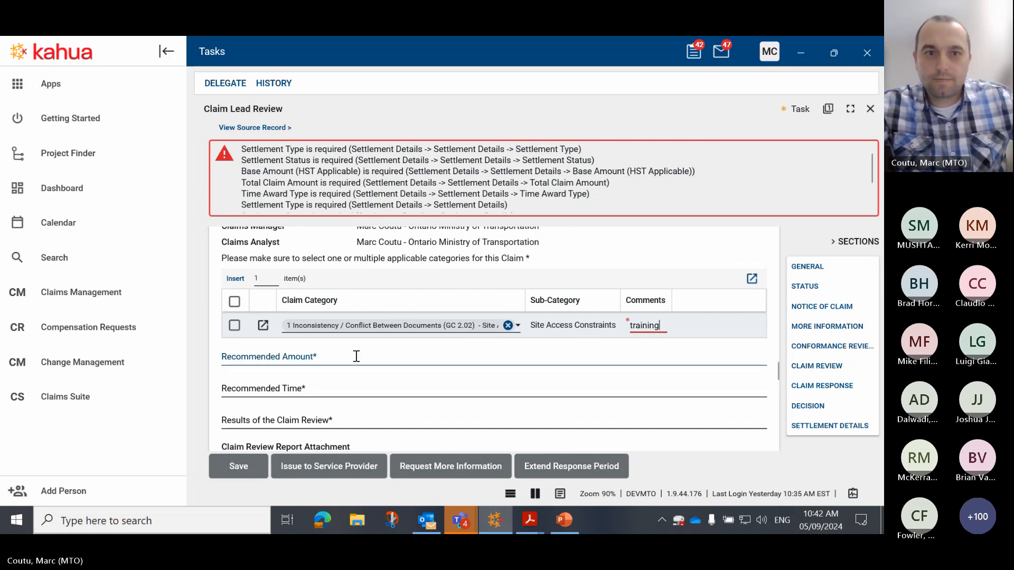
- Open the Settlement Details row and set its Settlement Type to Claim and Settlement Status to Denial
click(374, 387)
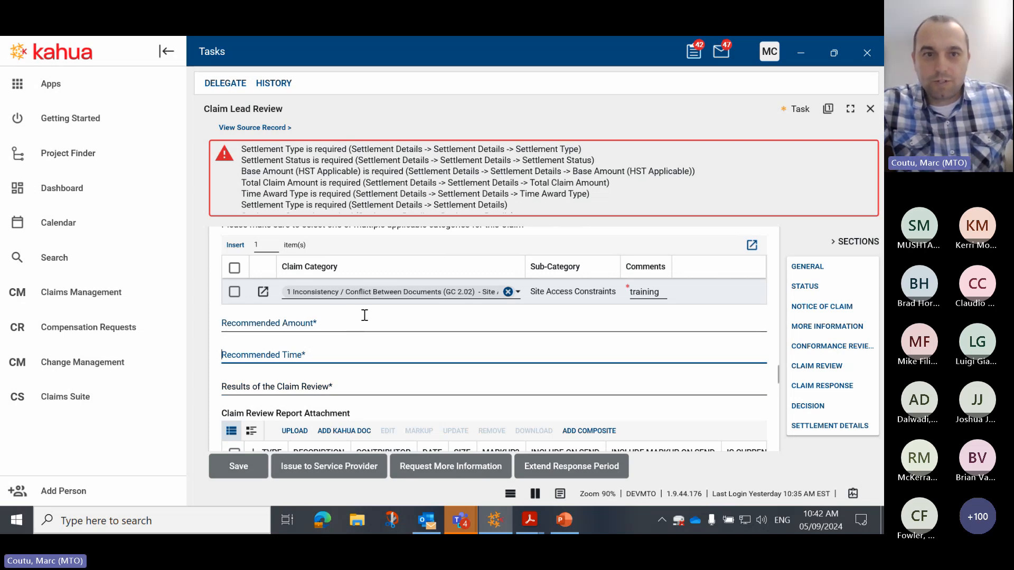
scroll(400, 350, down, 1)
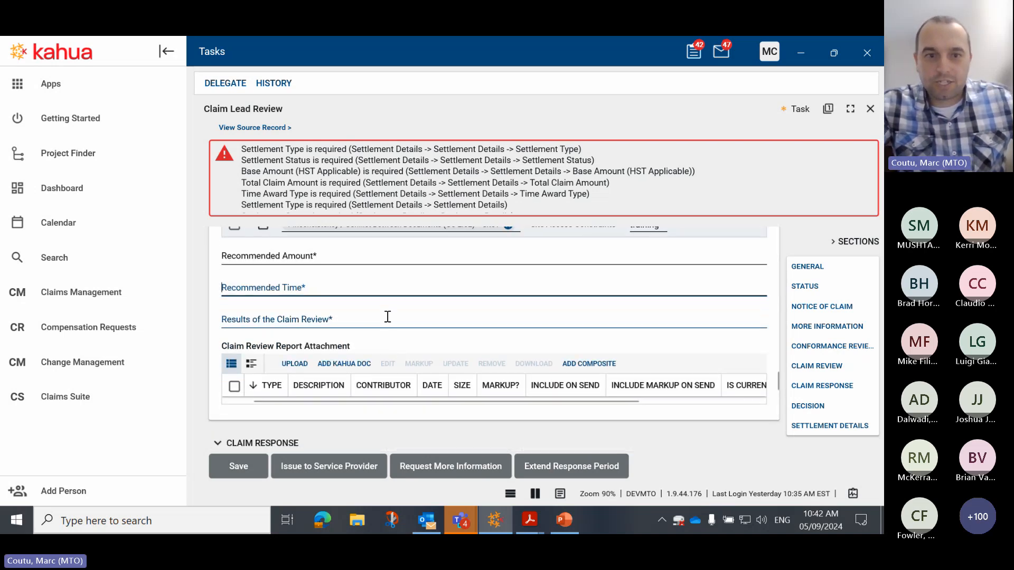
scroll(428, 313, down, 7)
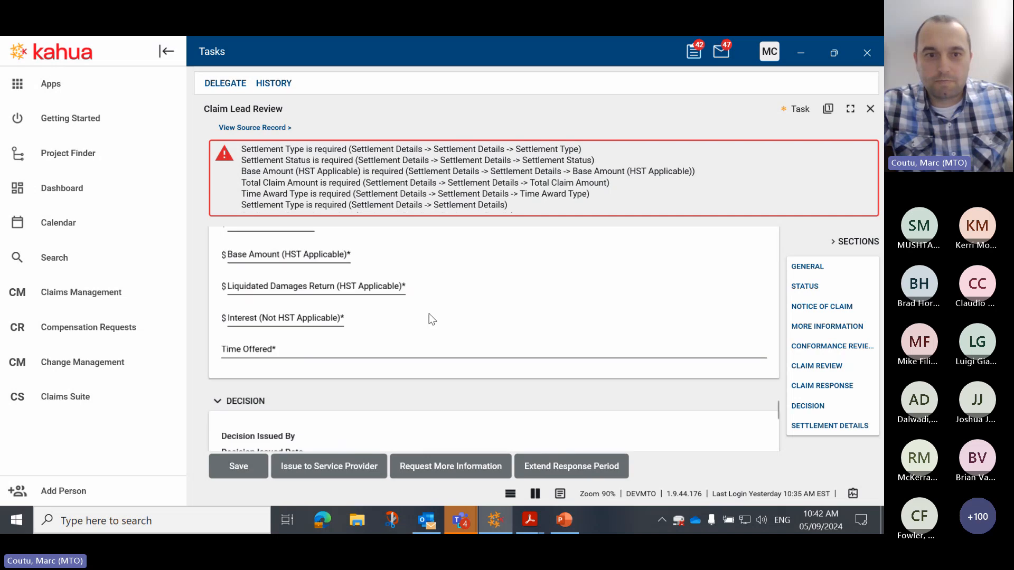
scroll(429, 314, down, 3)
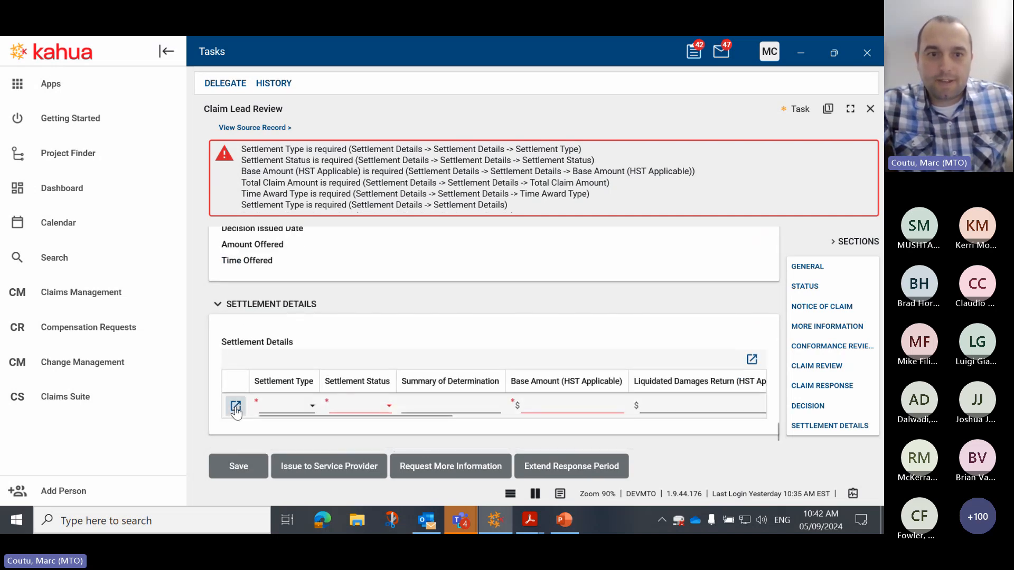
click(235, 407)
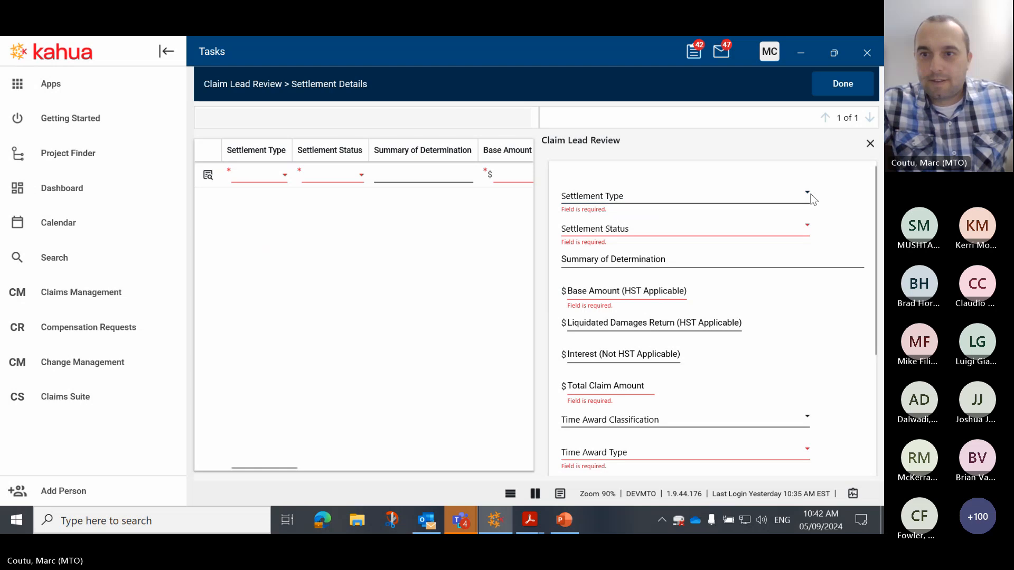
click(808, 195)
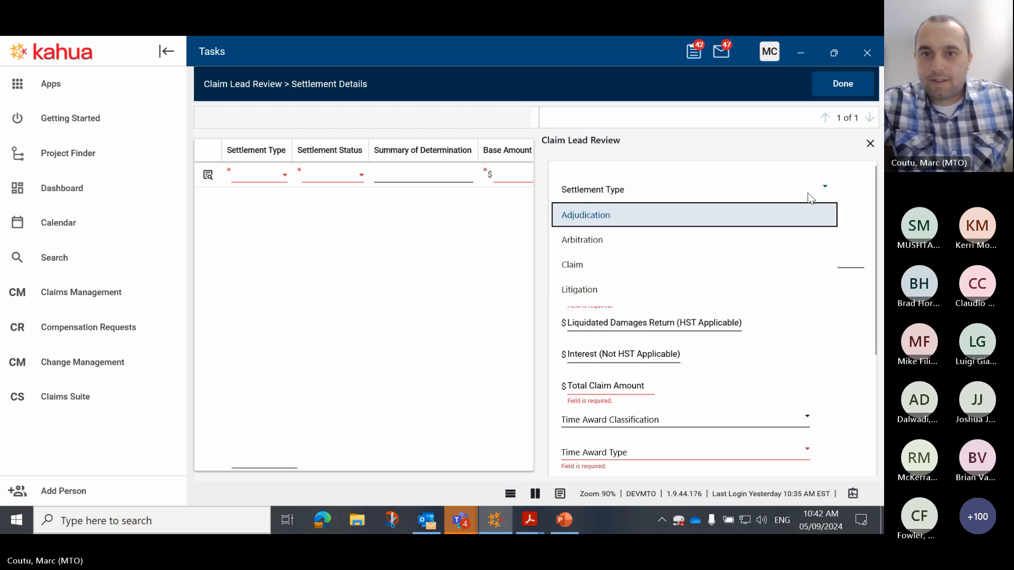
click(666, 264)
click(654, 229)
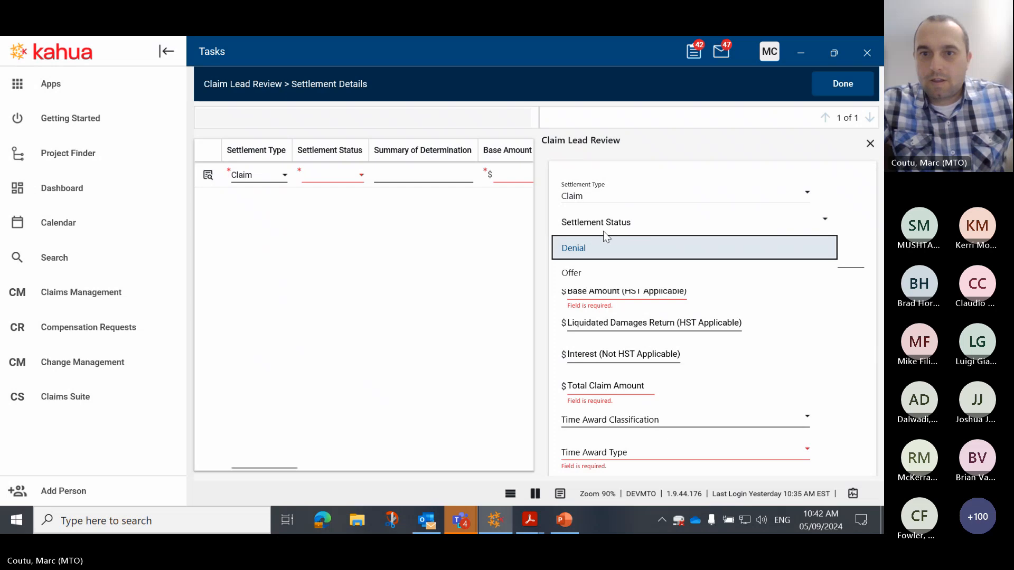
click(585, 246)
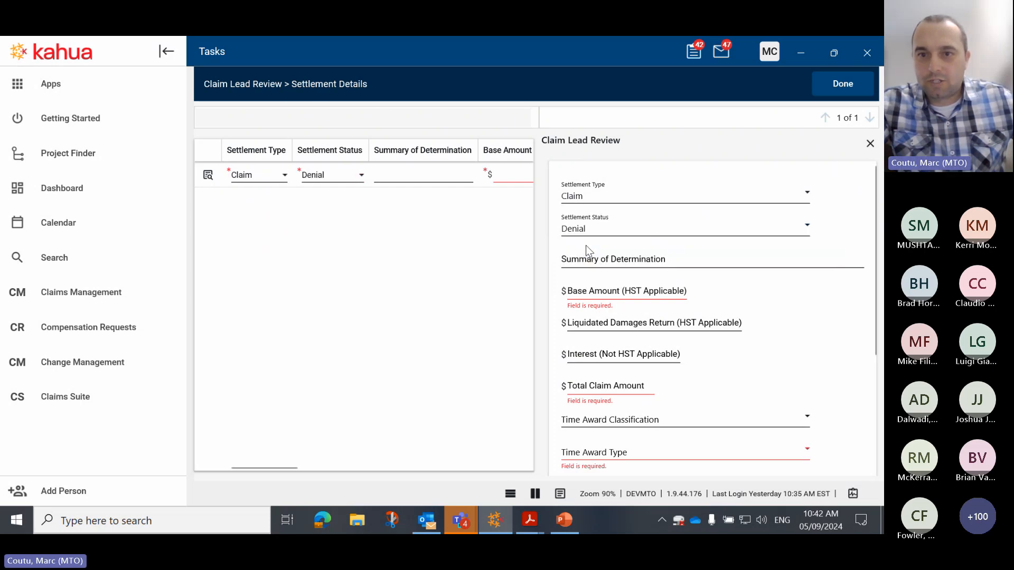
click(627, 249)
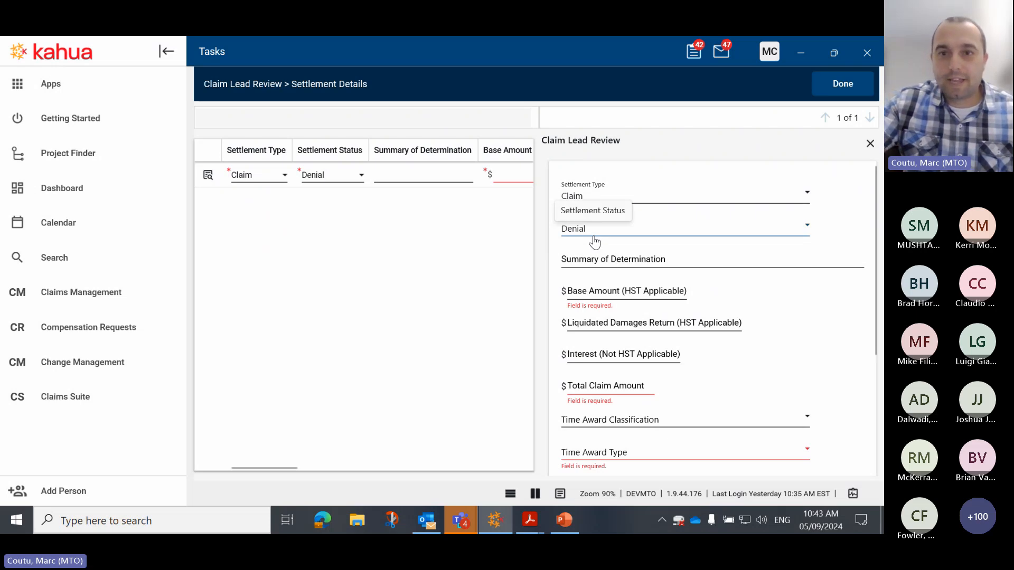
- Set the Base Amount and Total Claim Amount to 0, and the Time Award Classification and Time Award Type to Not Applicable
click(589, 295)
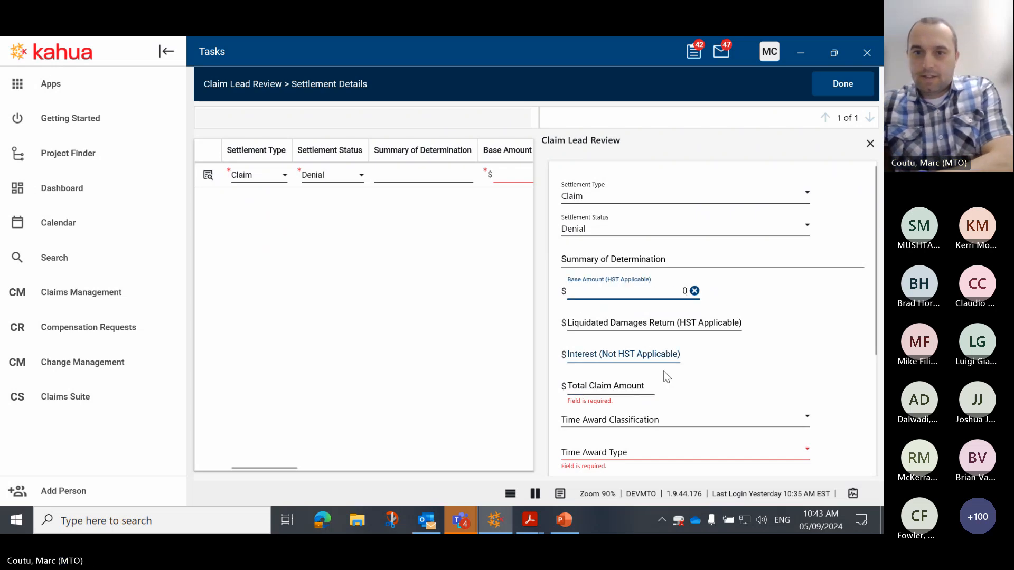
click(652, 388)
click(598, 432)
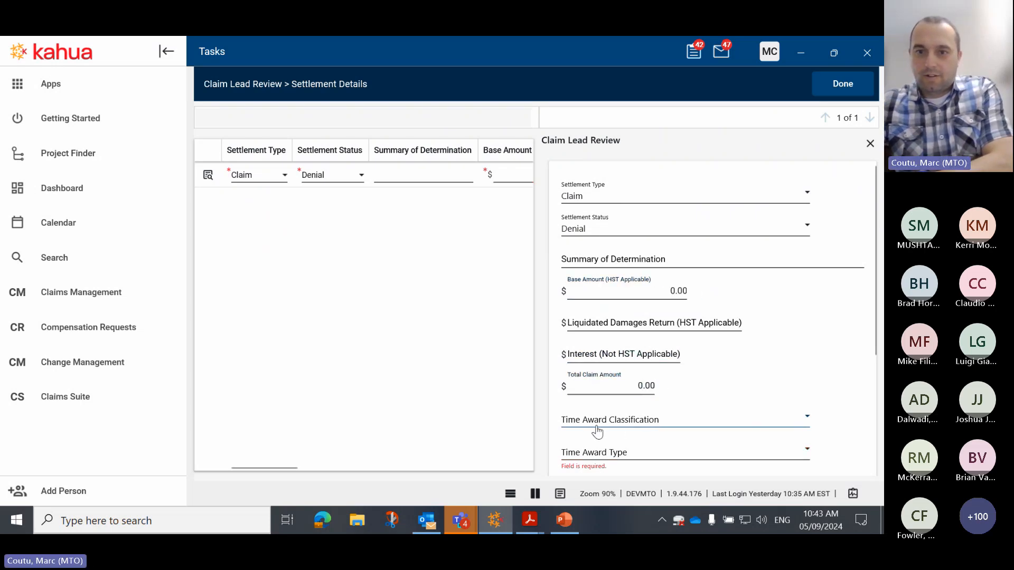
click(595, 375)
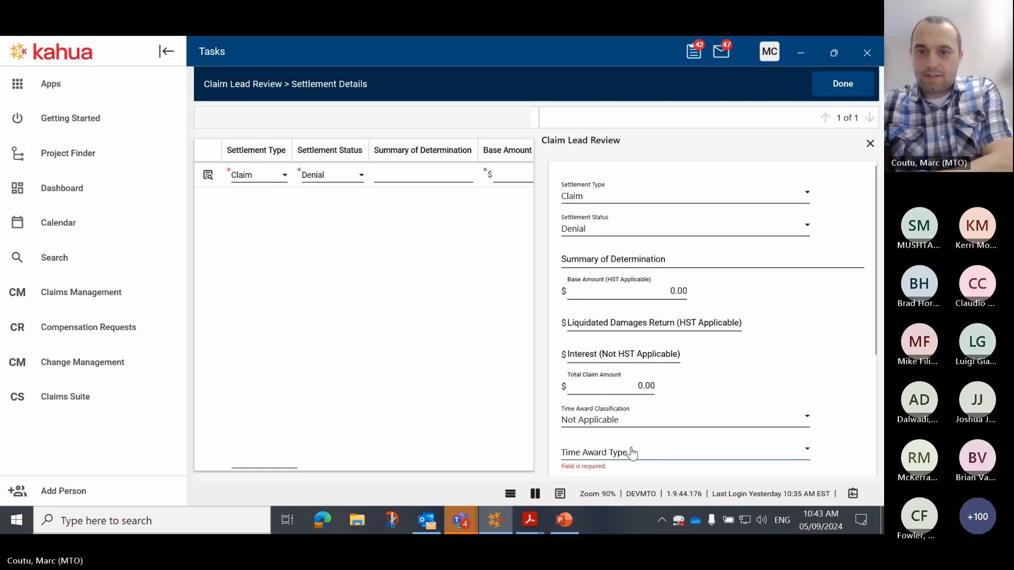
click(631, 450)
click(607, 415)
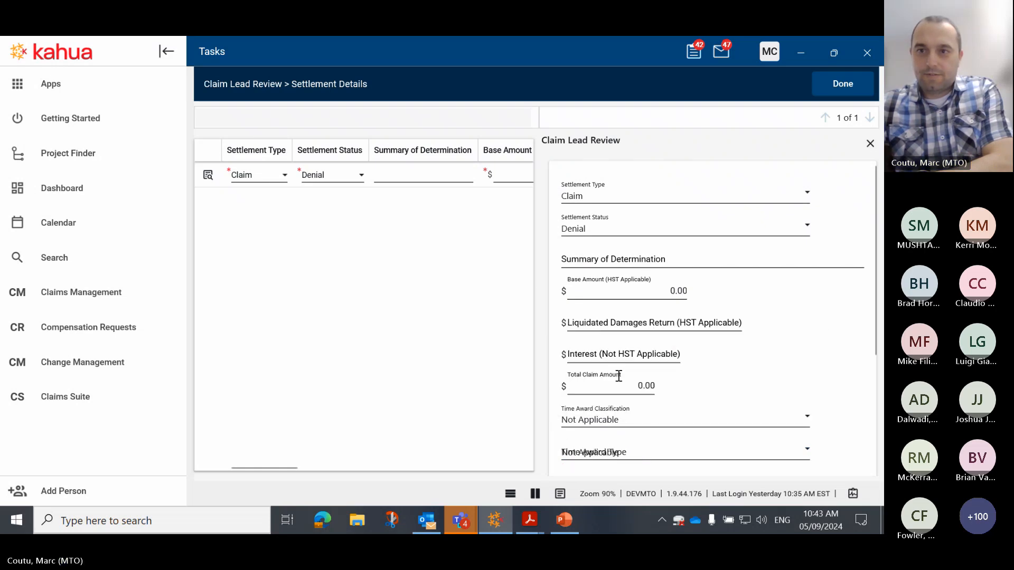
- Finish the settlement details entry and extend the response period of the Claim Lead Review task
scroll(702, 338, down, 4)
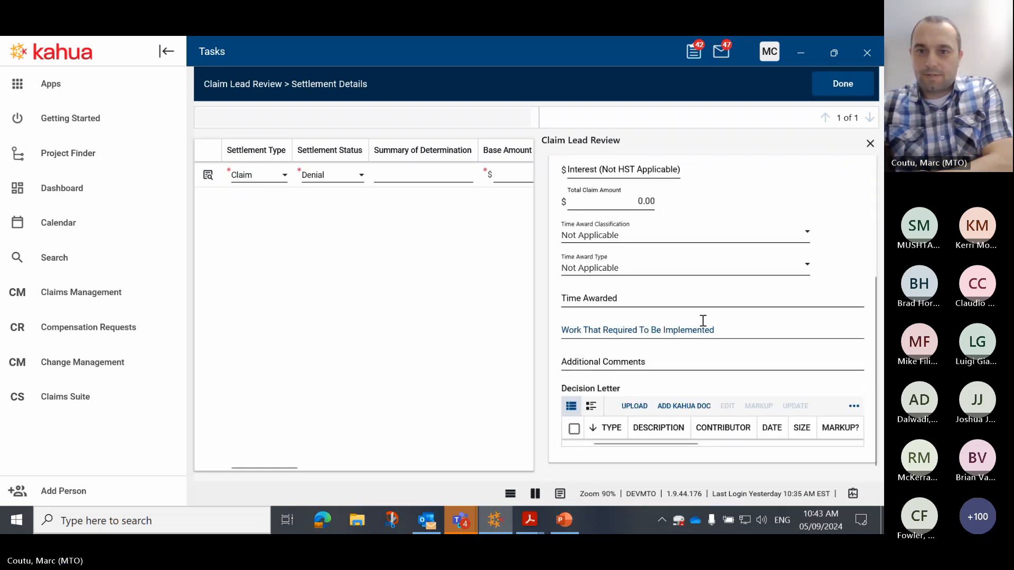
click(855, 85)
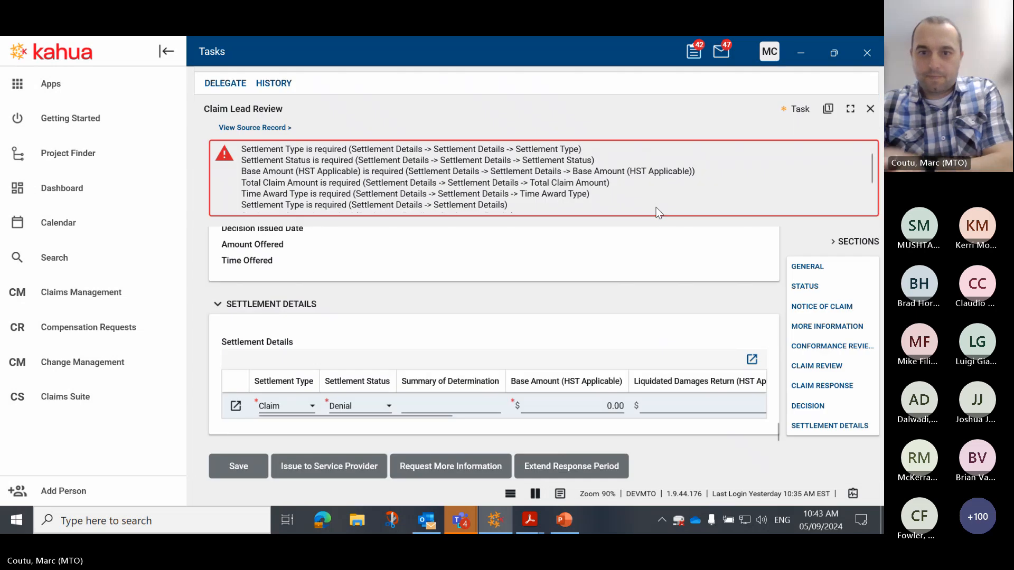
click(558, 464)
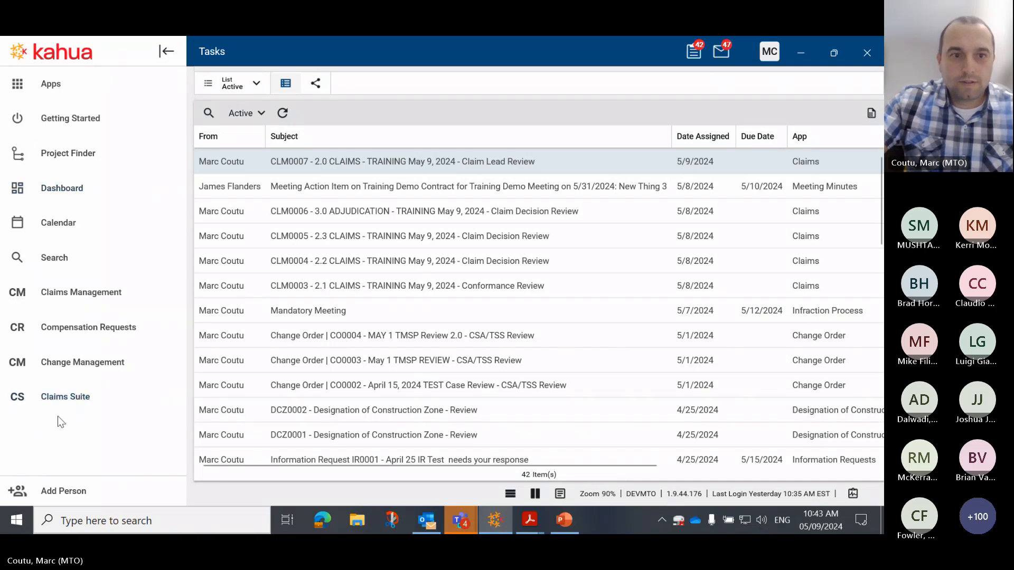
- Open the CLM0007 Claim Lead Review from the Claims Suite claims list in full view
click(84, 299)
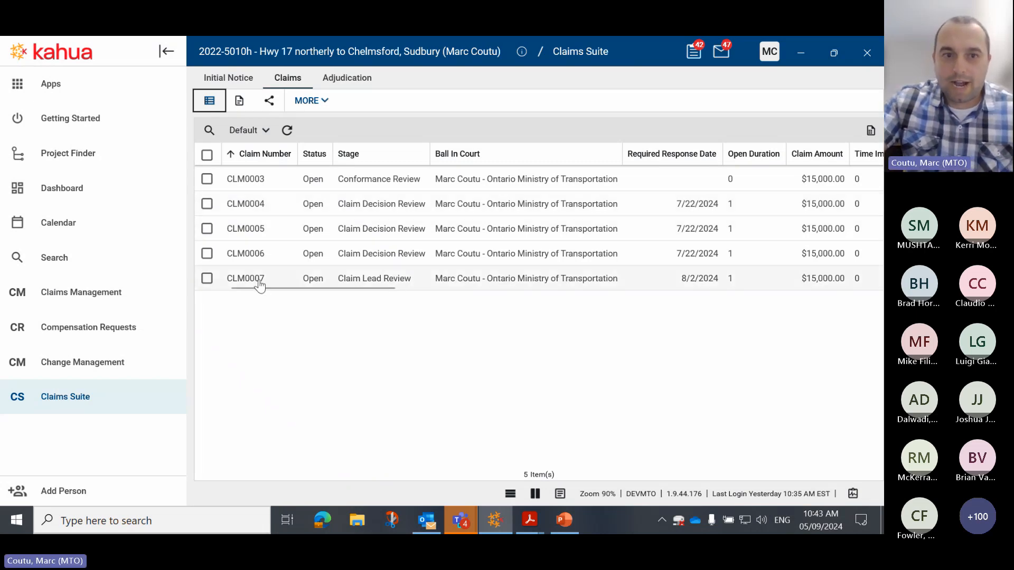
click(424, 281)
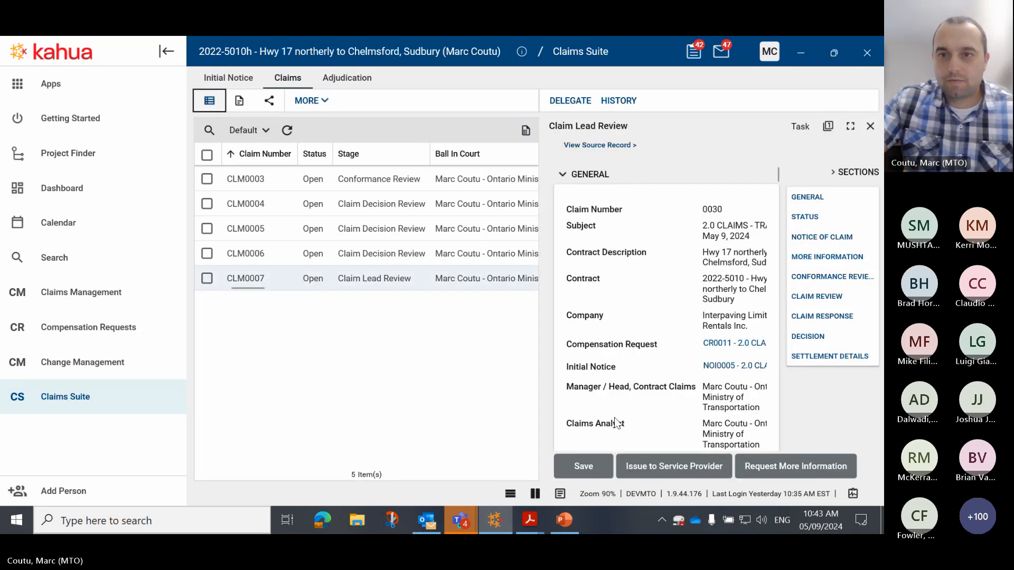
click(560, 496)
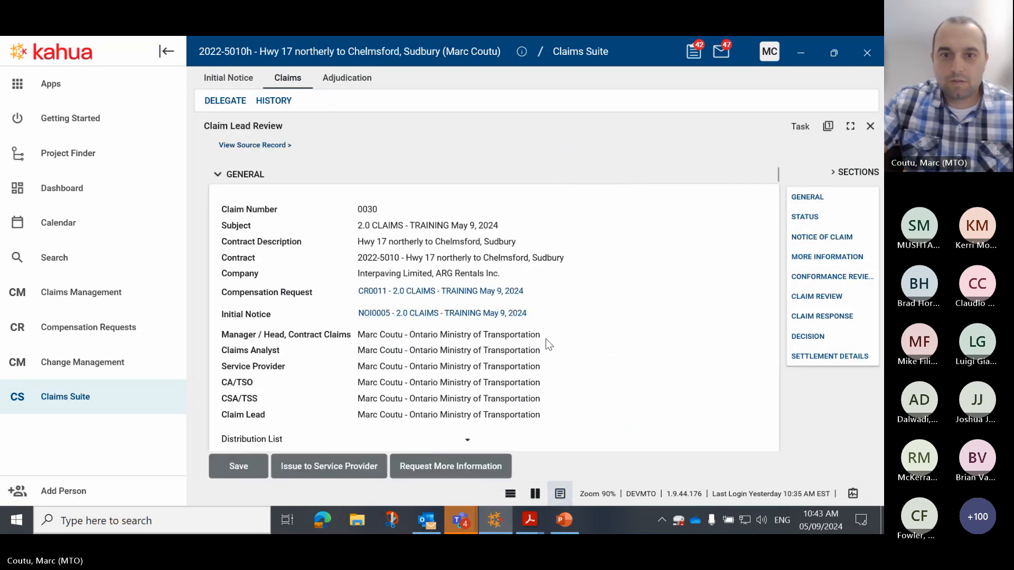
- Expand the Status section and examine the response date, Notice of Claim, More Information and Conformance Review details
scroll(563, 313, down, 5)
scroll(563, 313, down, 3)
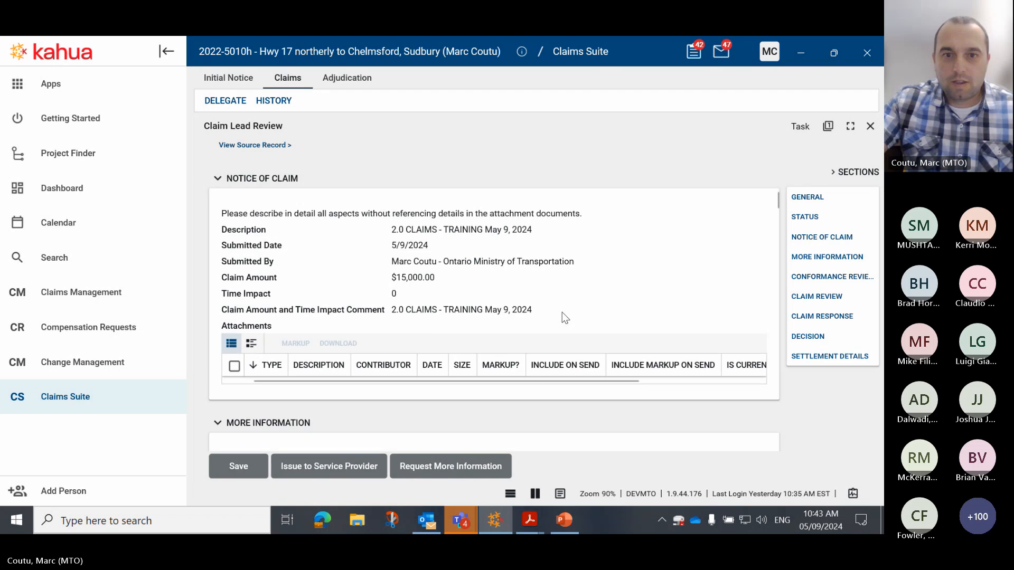
scroll(562, 312, down, 5)
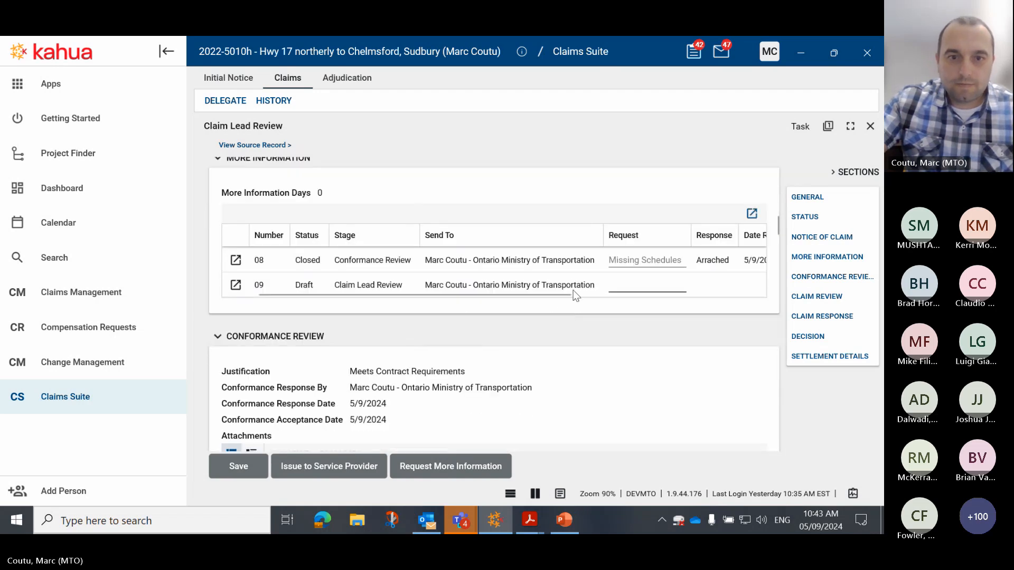
scroll(572, 290, up, 6)
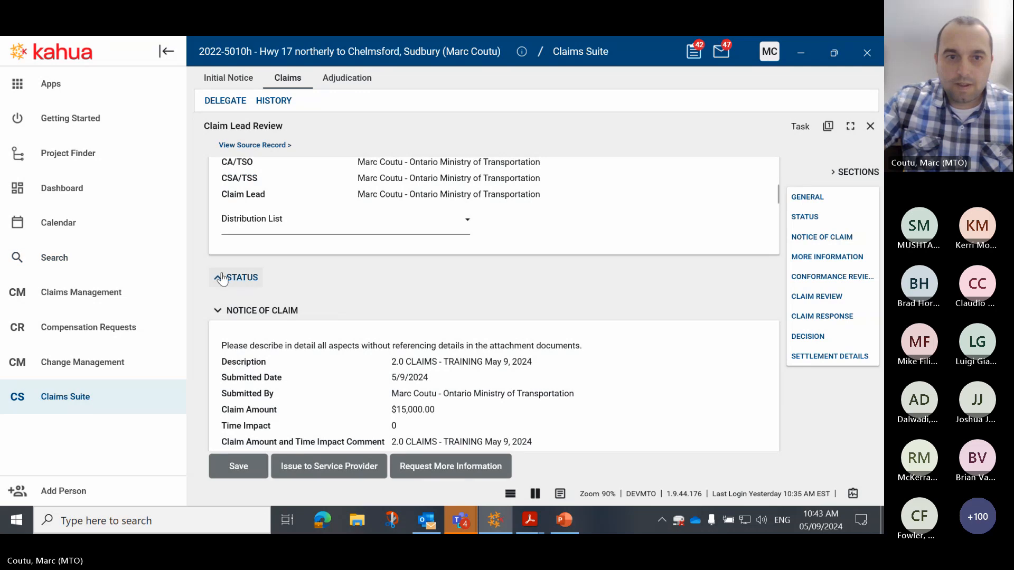
click(464, 276)
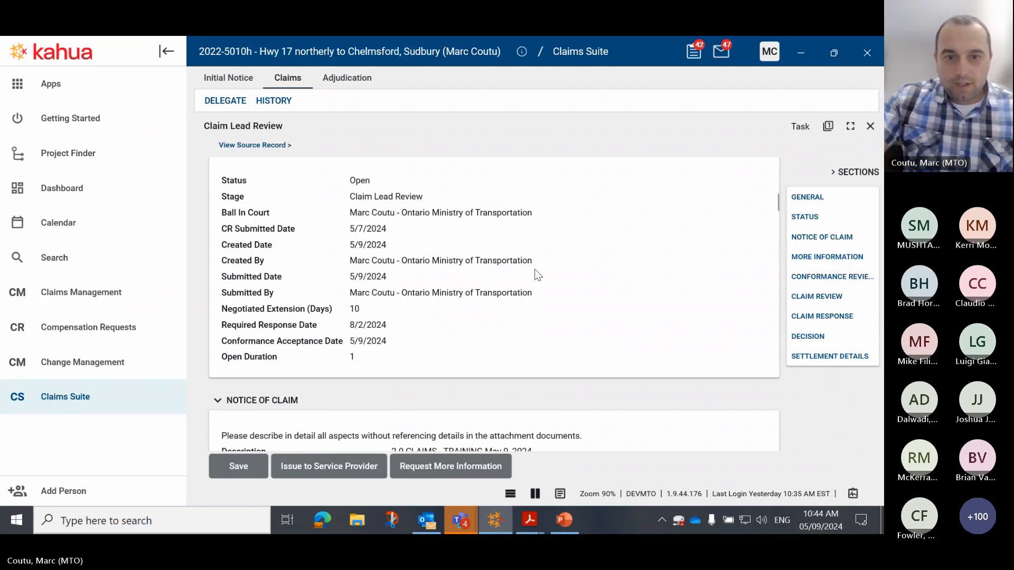
scroll(538, 275, down, 4)
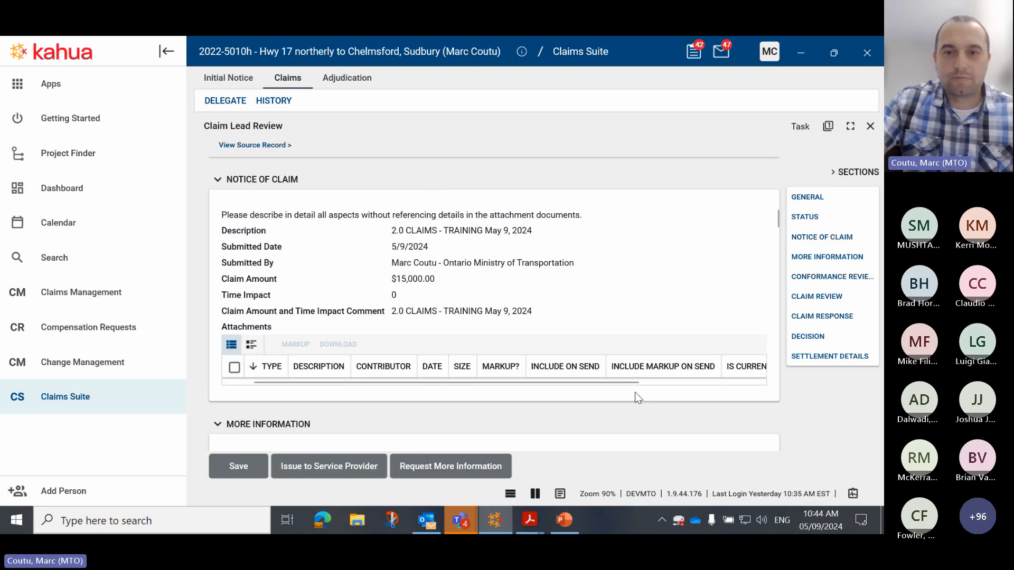
scroll(449, 332, down, 5)
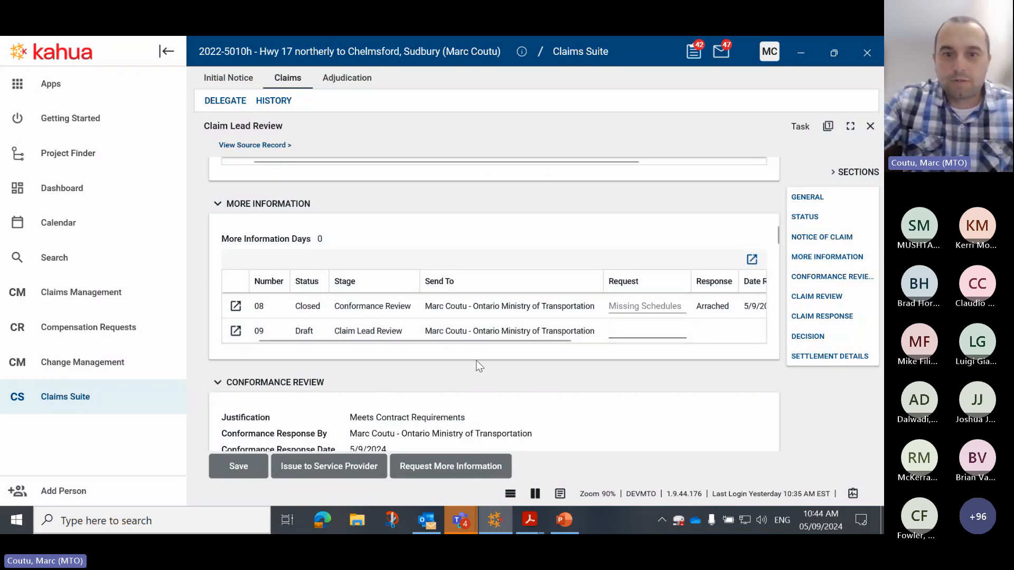
scroll(480, 366, down, 4)
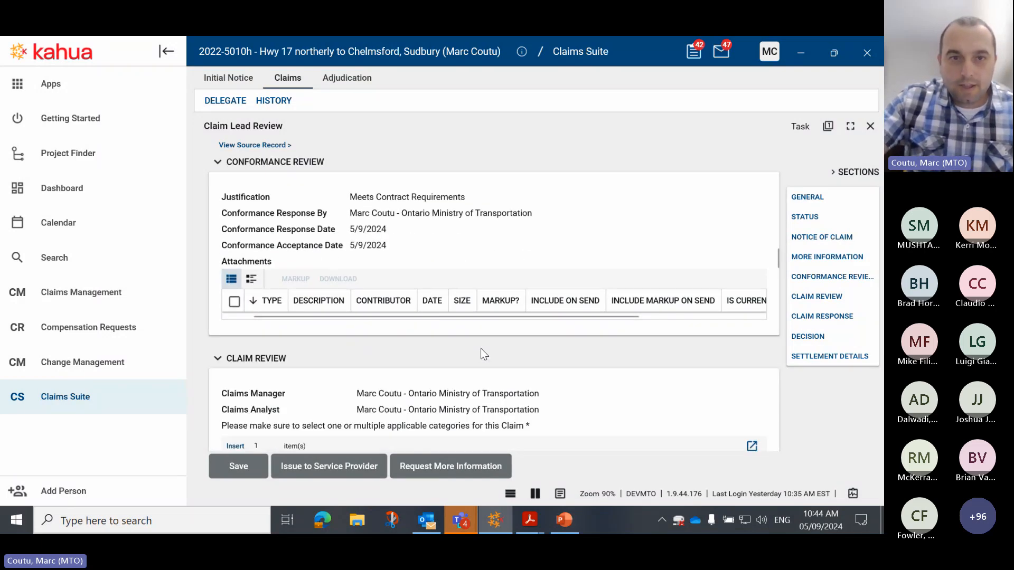
- Fill in the Claim Review section with Recommended Amount 15000, Recommended Time 0 and Results of the Claim Review "Payment"
scroll(481, 349, down, 3)
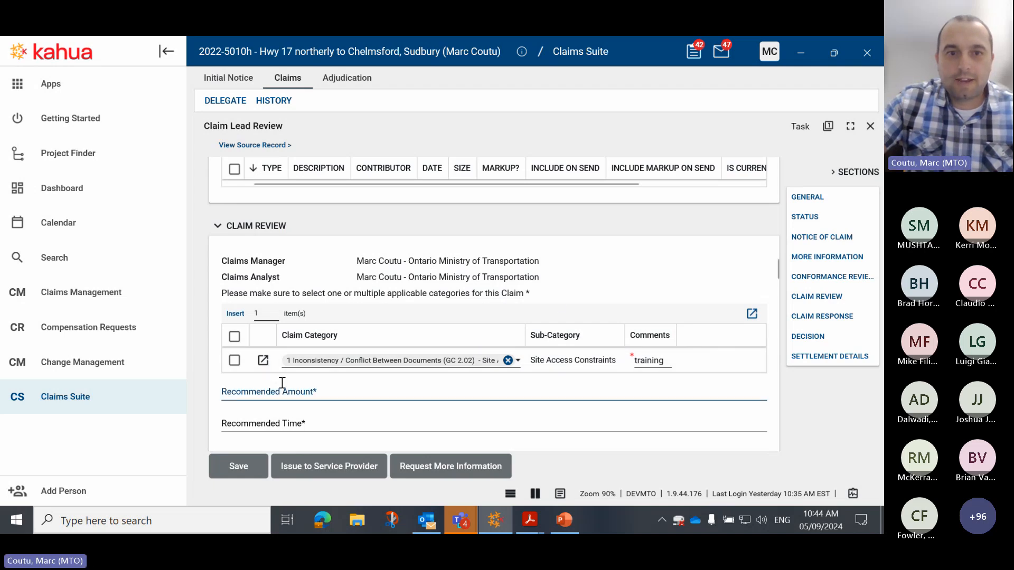
scroll(267, 381, down, 3)
click(298, 279)
click(267, 258)
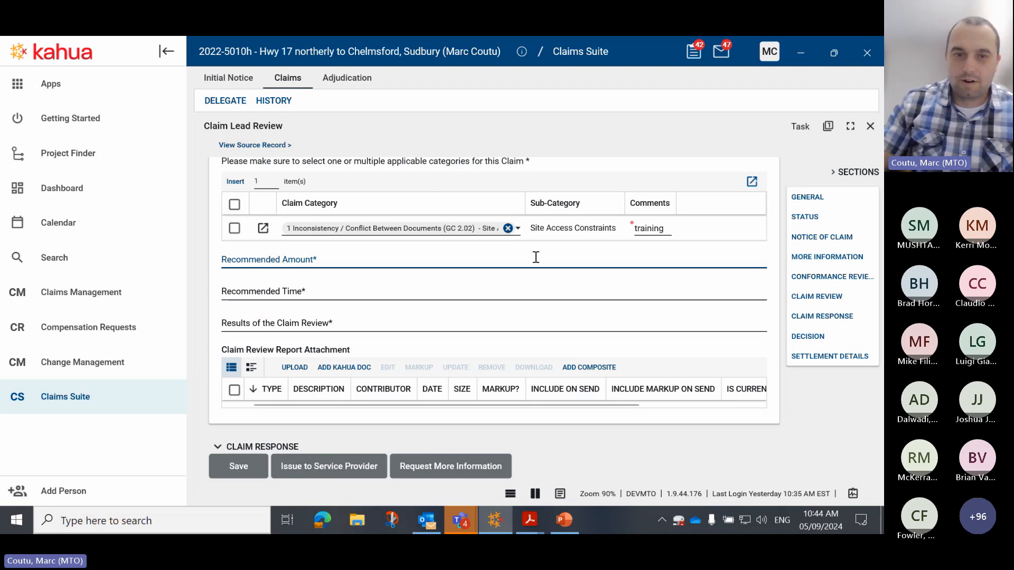
text(15000)
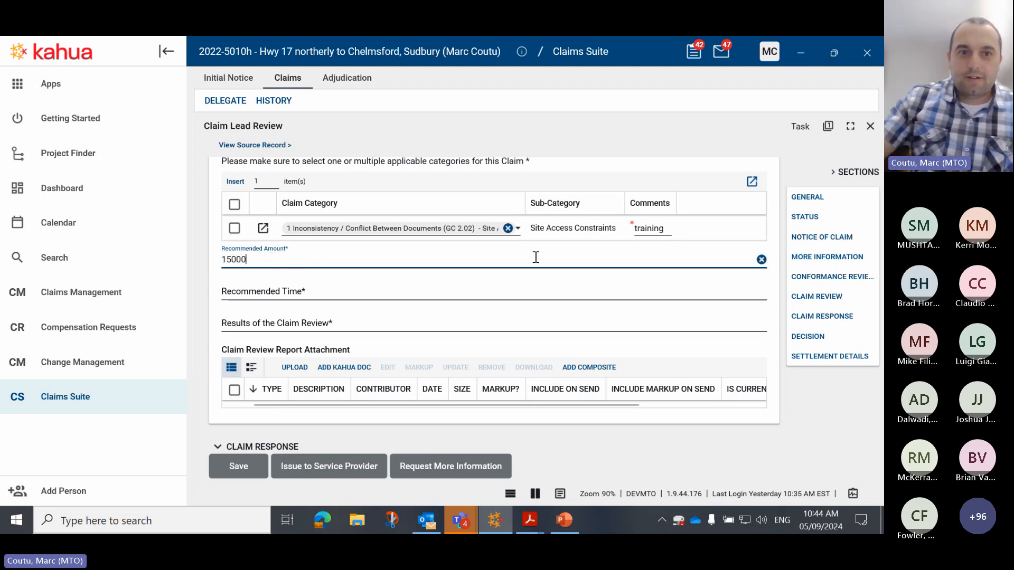
click(390, 292)
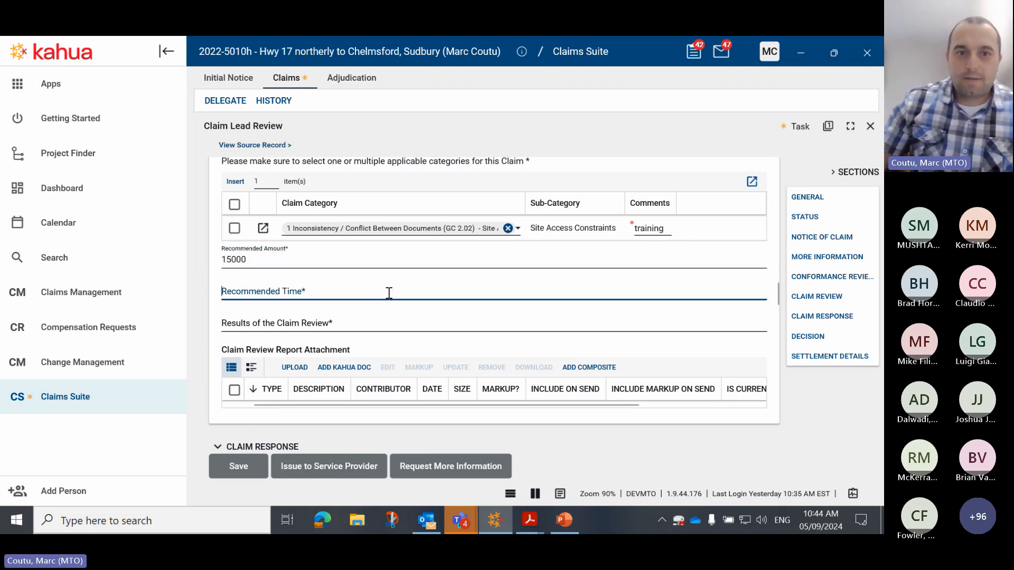
text(0)
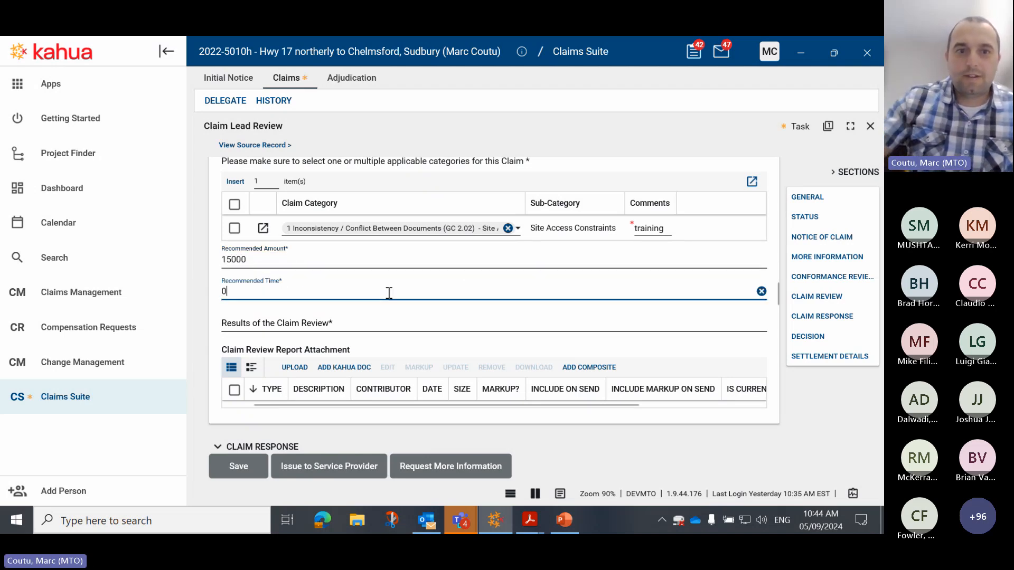
click(263, 325)
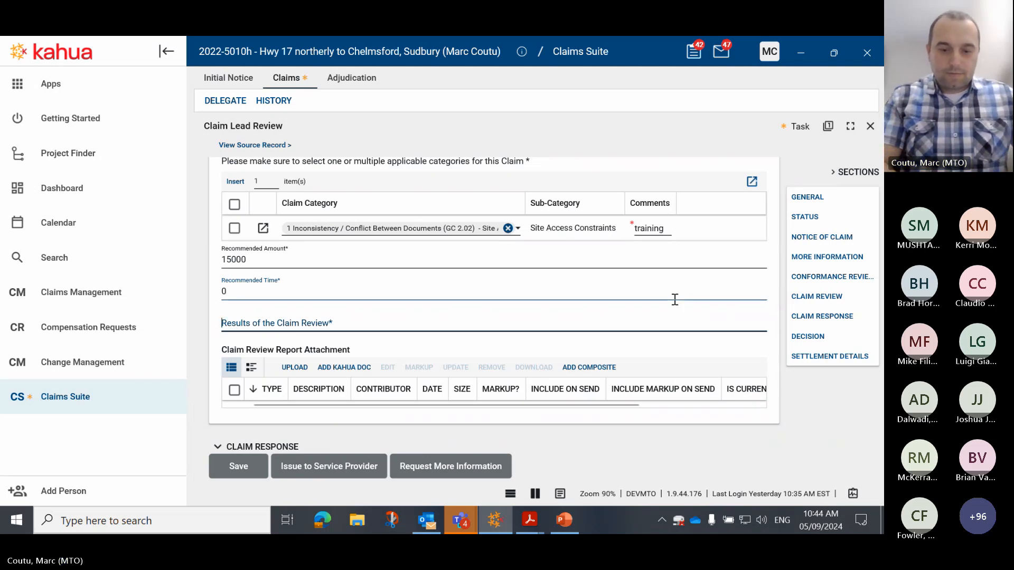
text(Paym)
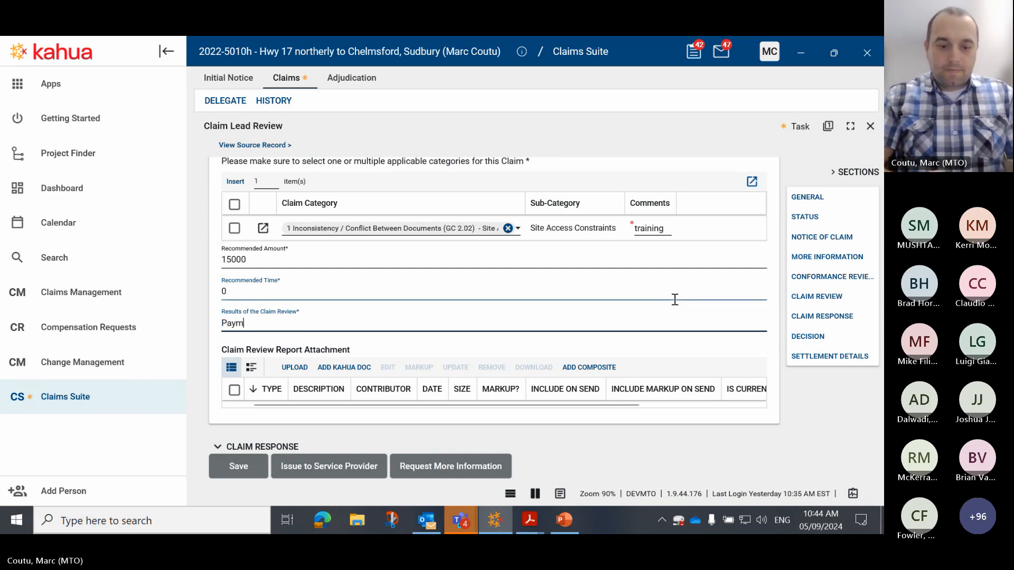
text(t)
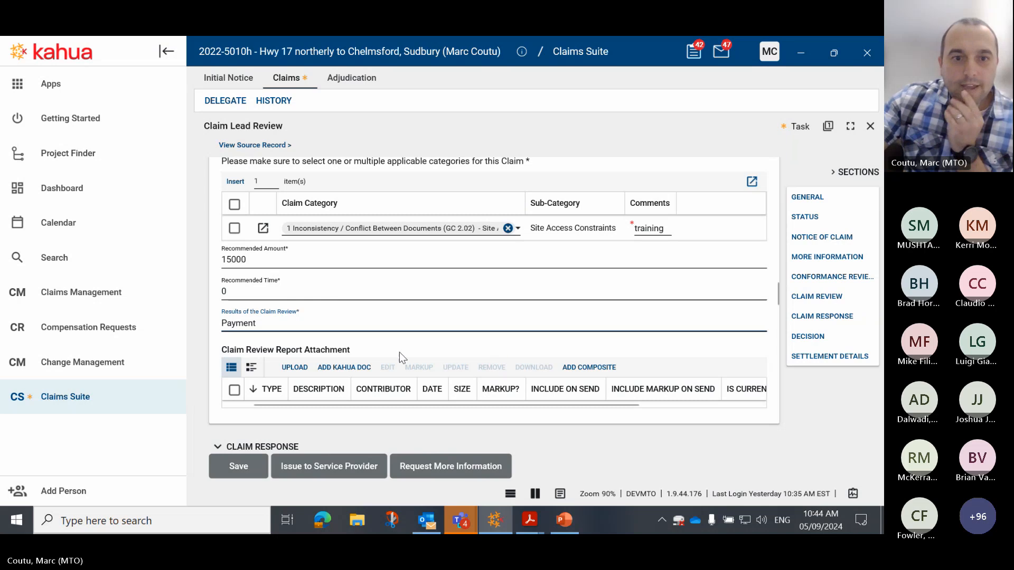
- Start uploading a file as the Claim Review Report Attachment
scroll(399, 353, down, 1)
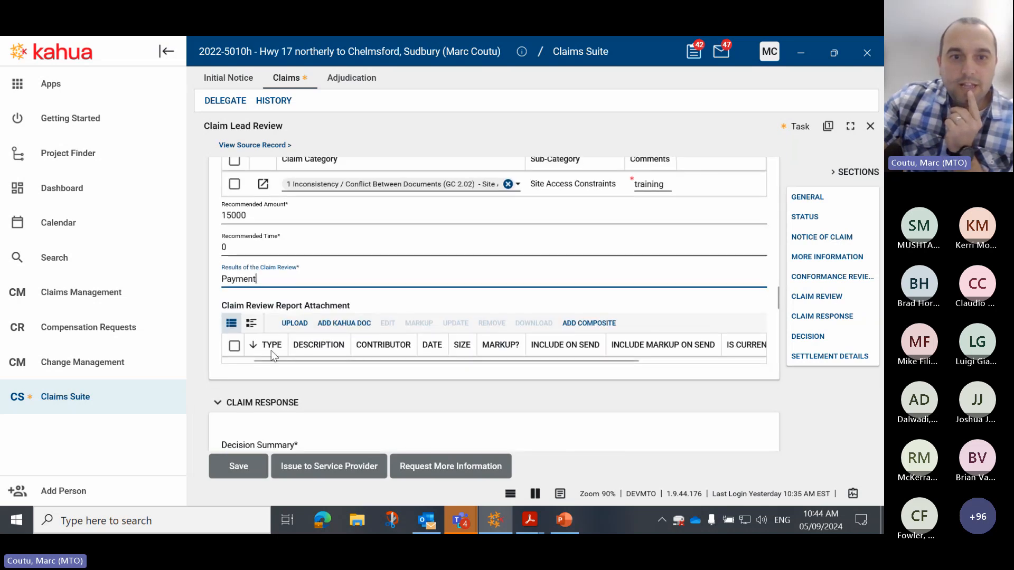
click(294, 327)
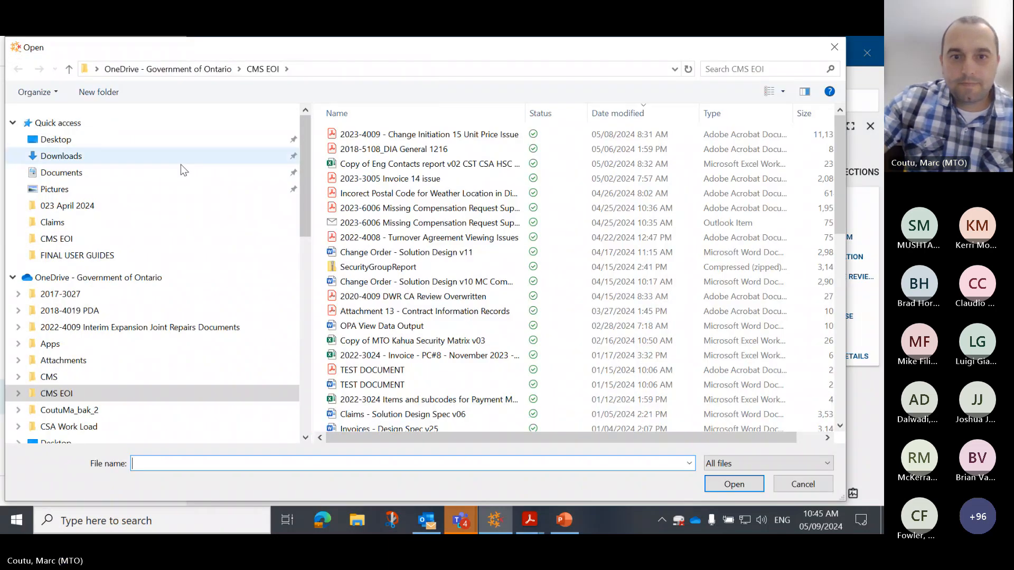
- Attach the TEST DOCUMENT PDF as the claim review report, leaving the upload comments blank
click(403, 371)
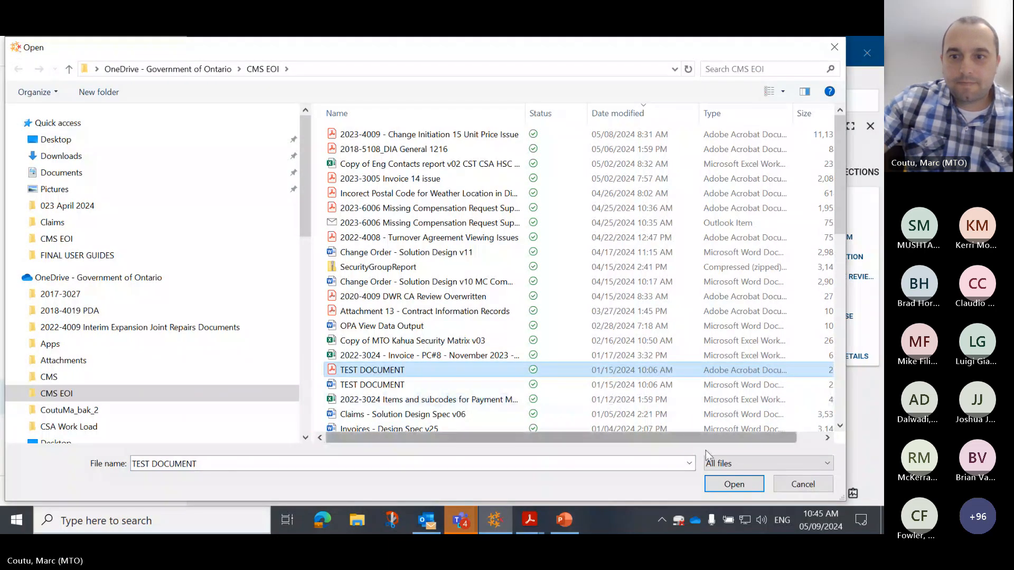
click(731, 486)
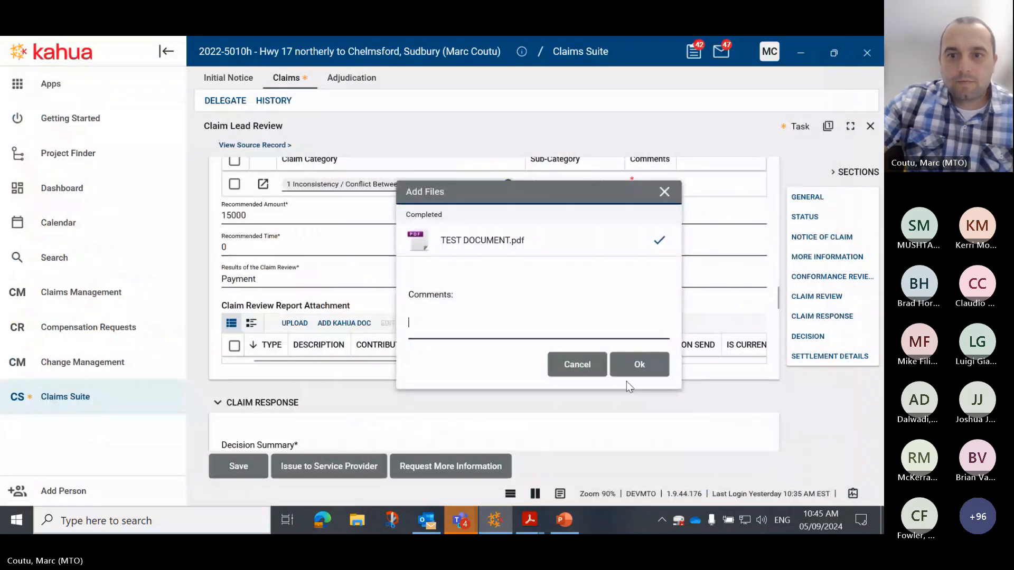
click(642, 365)
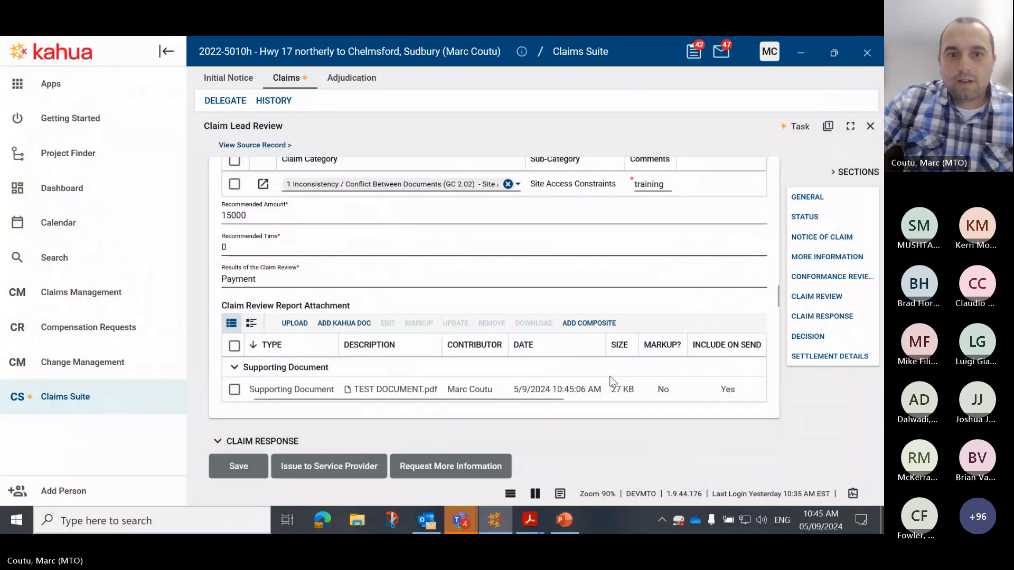
- In the Claim Response section, enter Payment as the decision summary and 15000 as the amount offered
scroll(282, 414, up, 1)
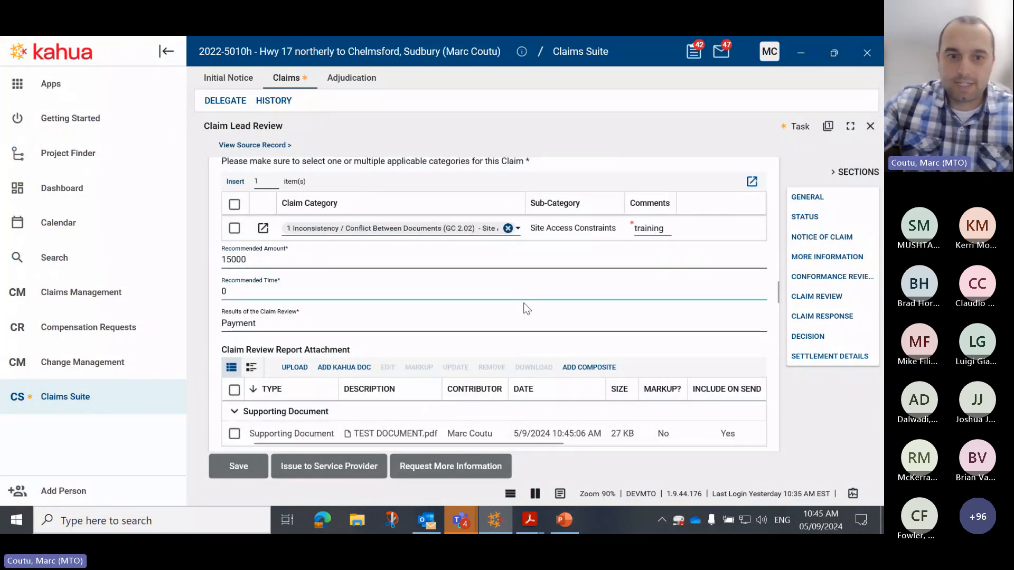
scroll(482, 312, down, 1)
scroll(480, 312, down, 5)
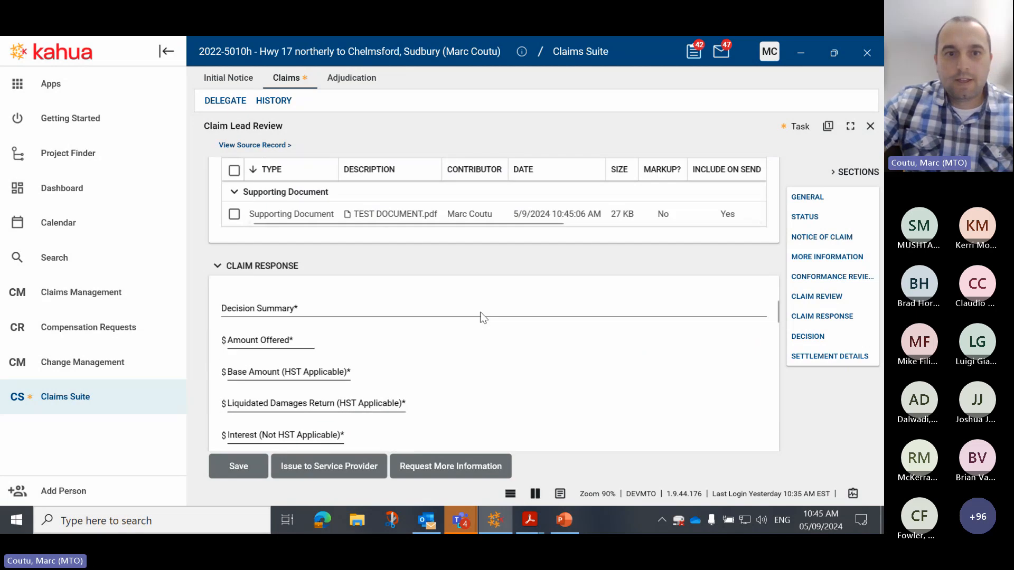
click(279, 268)
click(251, 263)
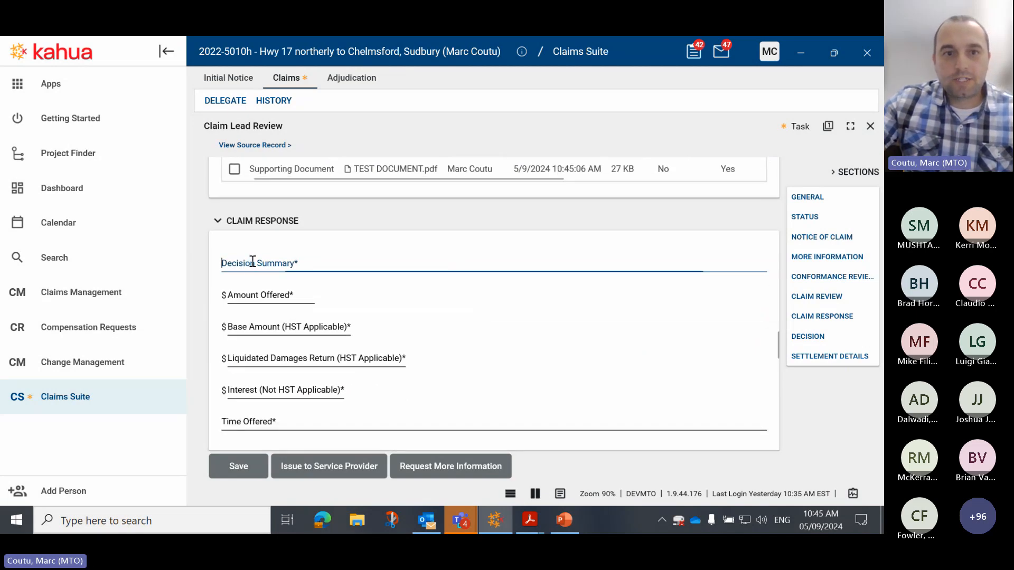
text(Payment)
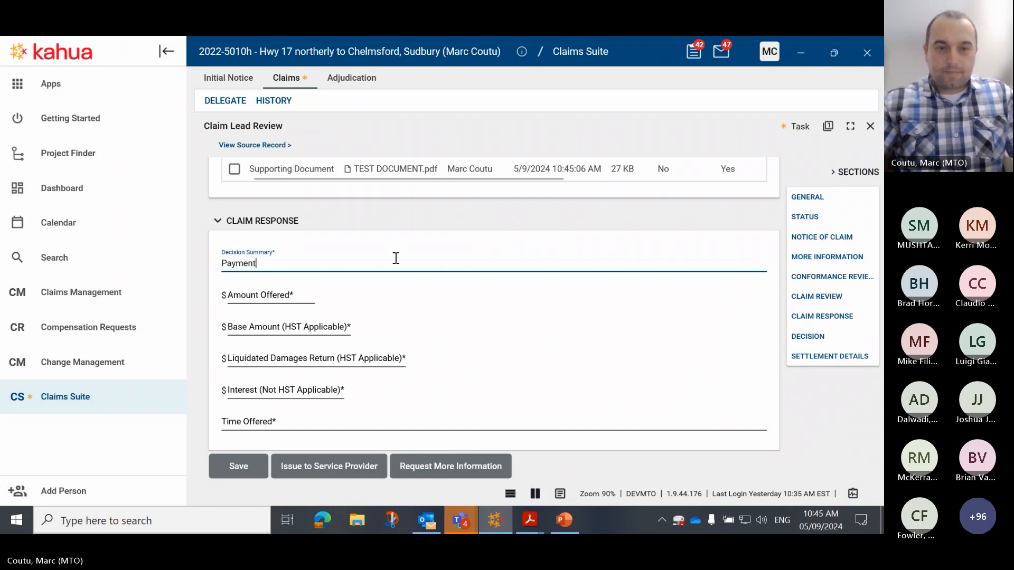
click(253, 295)
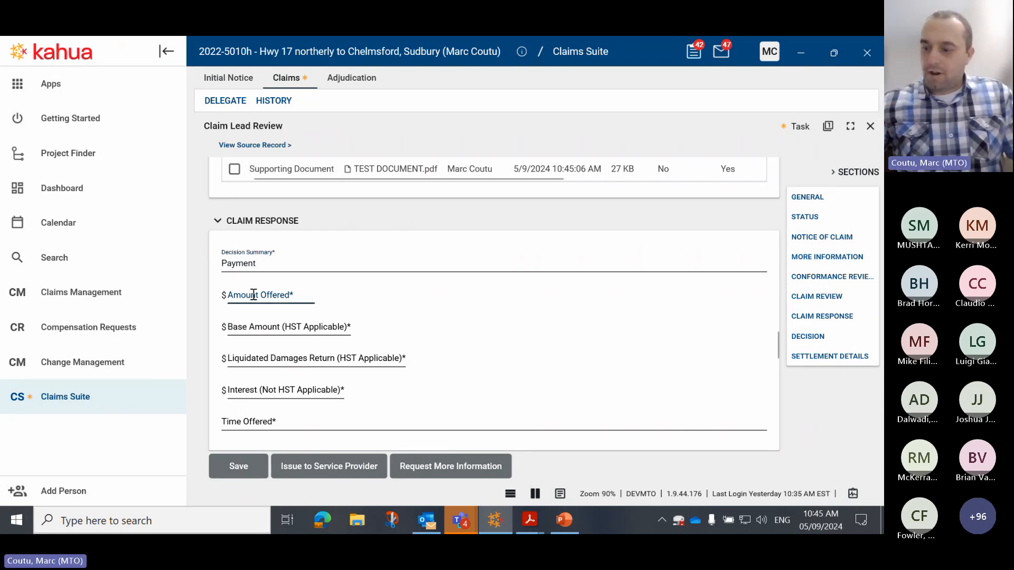
text(15000)
key(BackSpace)
key(BackSpace)
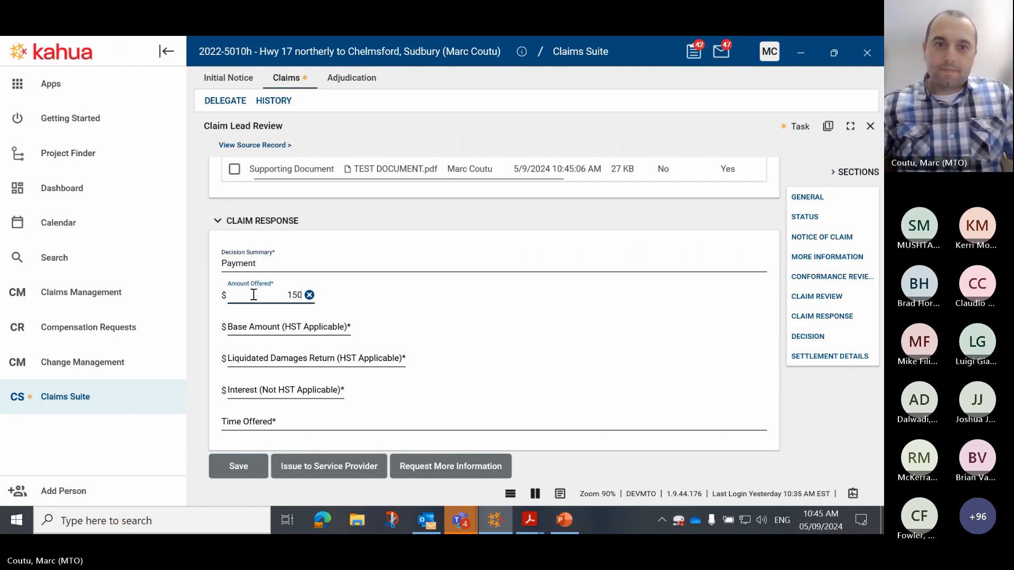
text(00)
- Set the claim response's base amount to 15000 and its liquidated damages return, interest and time offered to 0
click(256, 327)
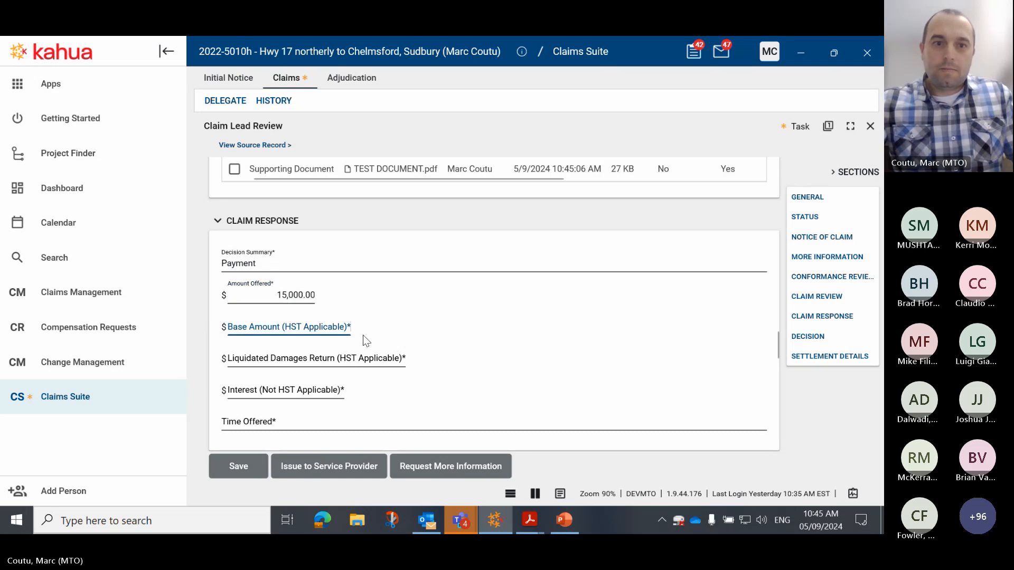
text(15000)
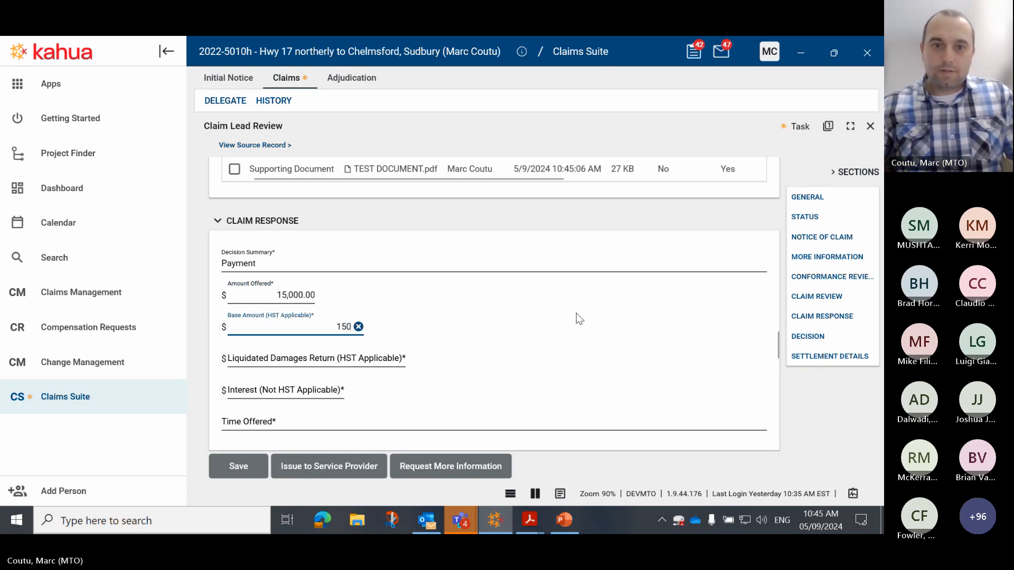
click(321, 355)
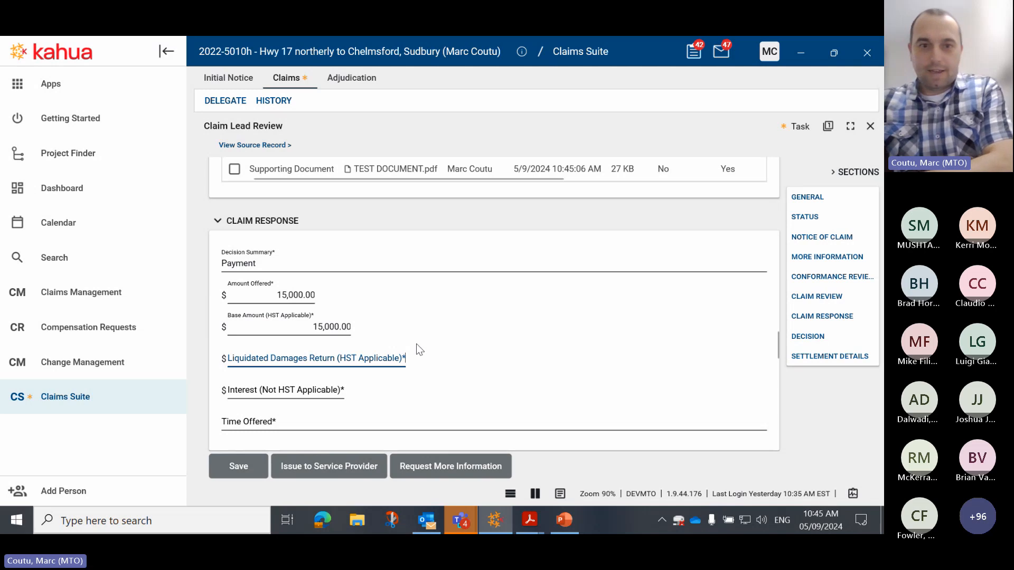
text(0)
click(277, 386)
text(0)
click(462, 419)
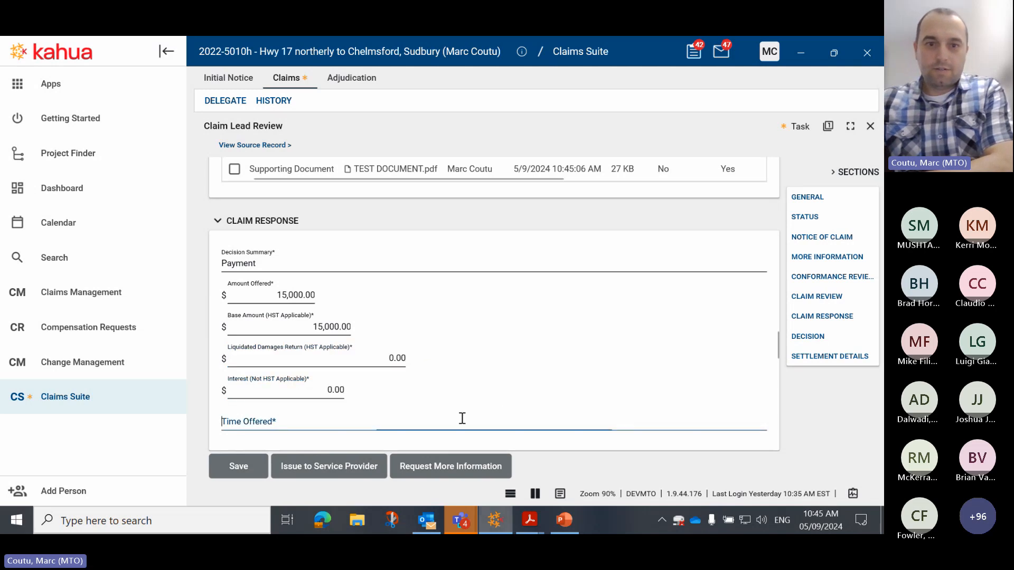
text(0)
- Open the claim's settlement details entry and set its settlement status to Offer
scroll(528, 287, down, 3)
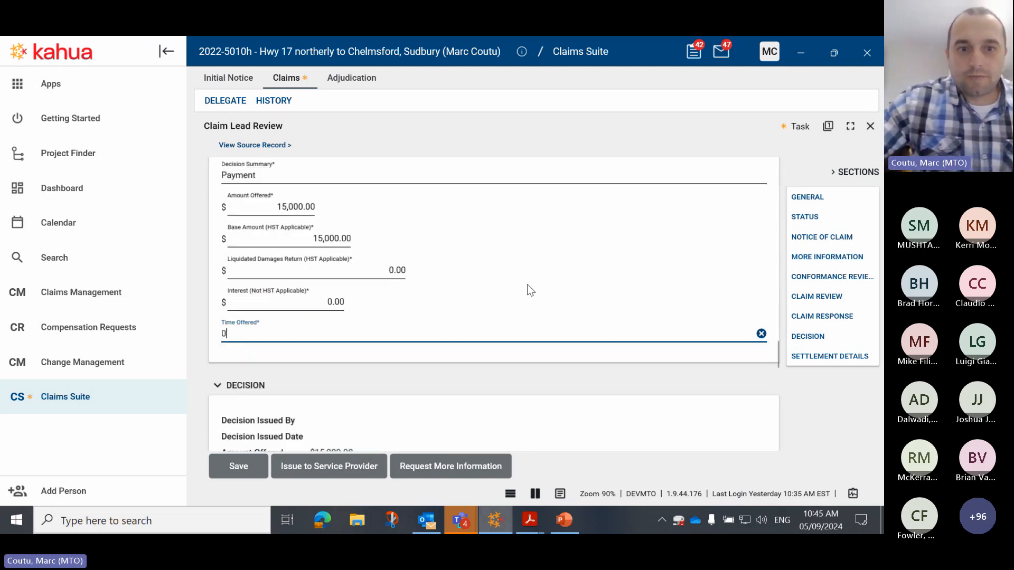
scroll(528, 285, down, 2)
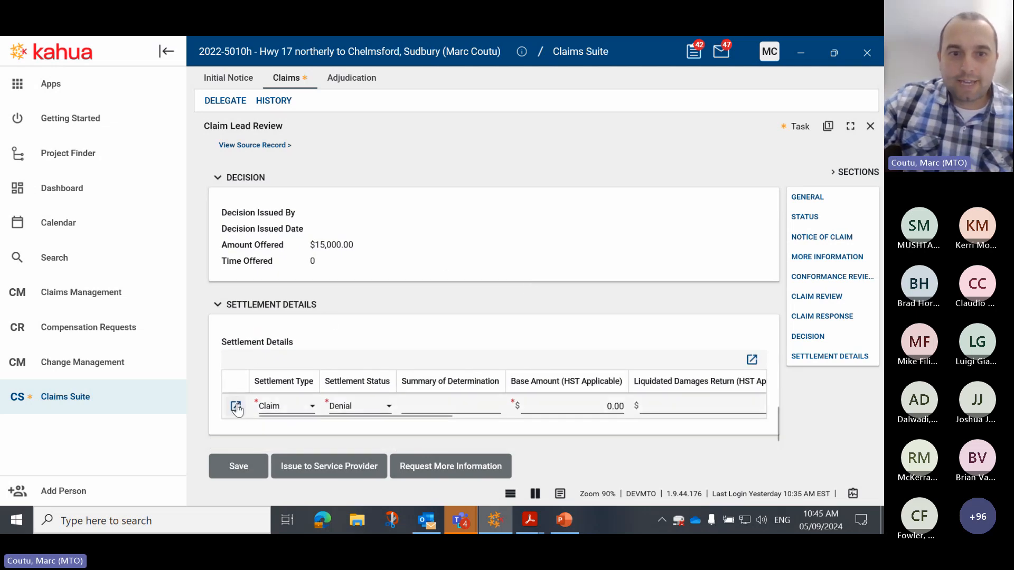
click(236, 407)
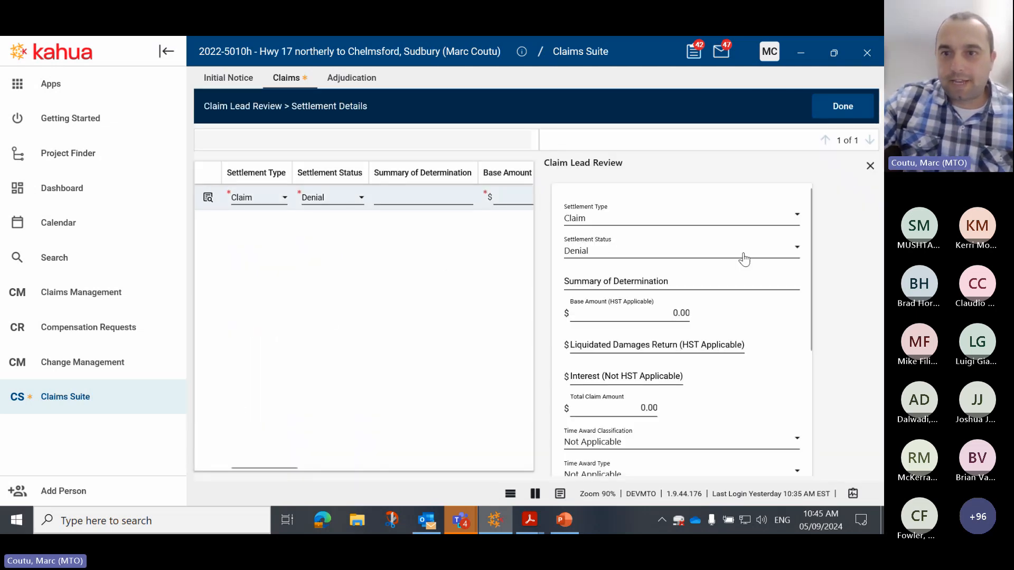
click(796, 250)
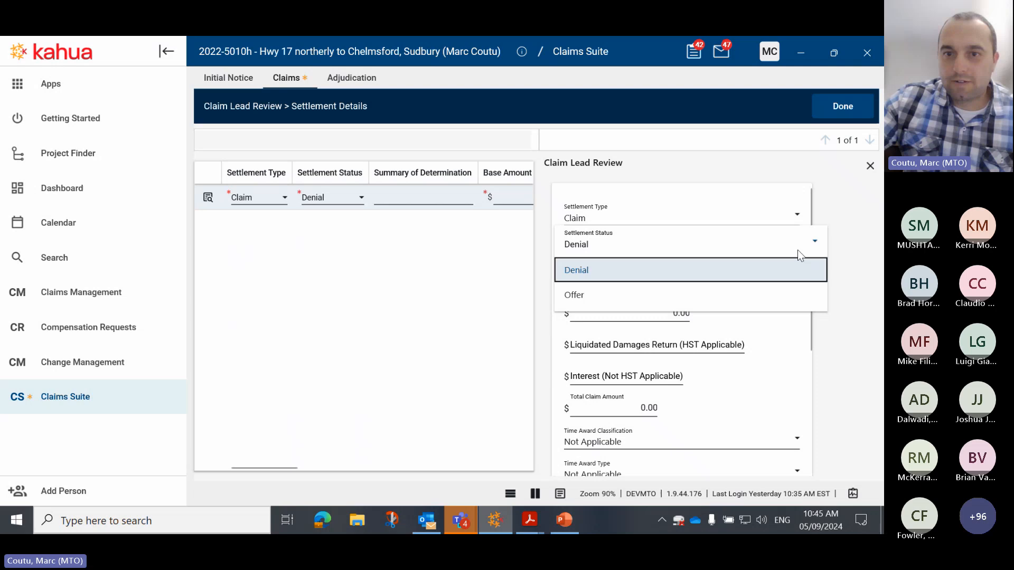
click(615, 291)
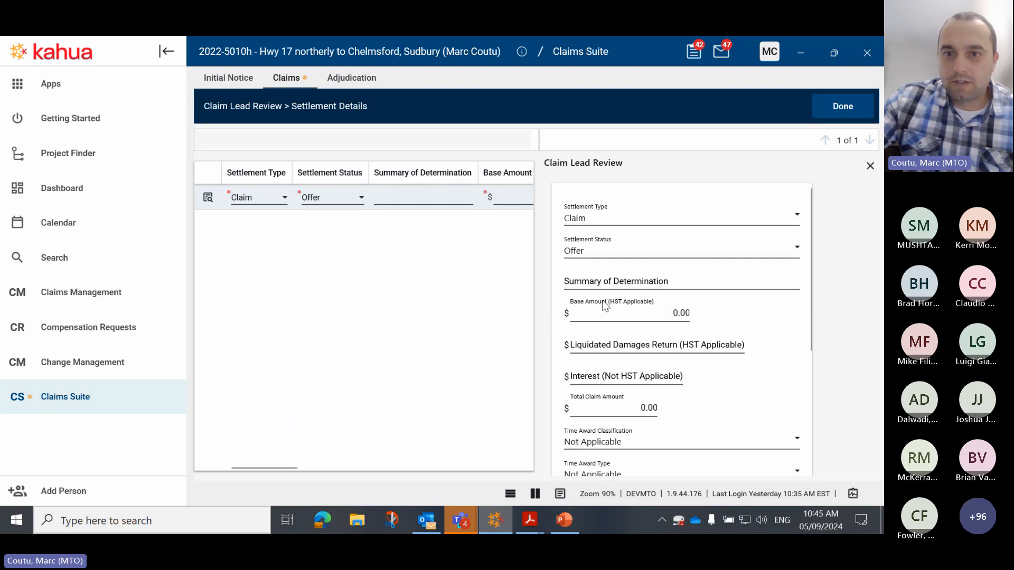
- Enter 15000 for the settlement's base amount, 15000 for its liquidated damages return and 0 for its interest
click(639, 312)
text(15000)
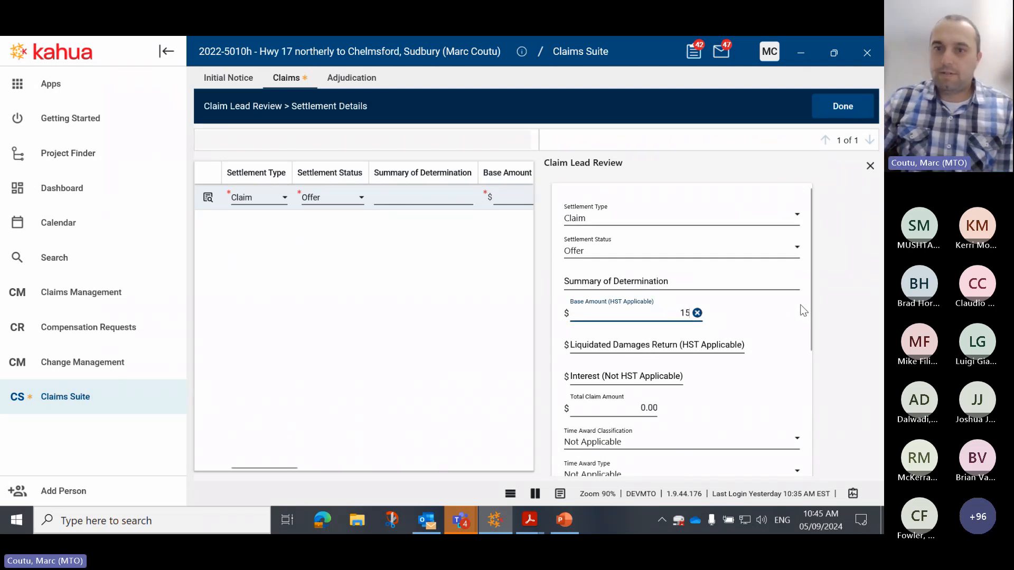
click(695, 346)
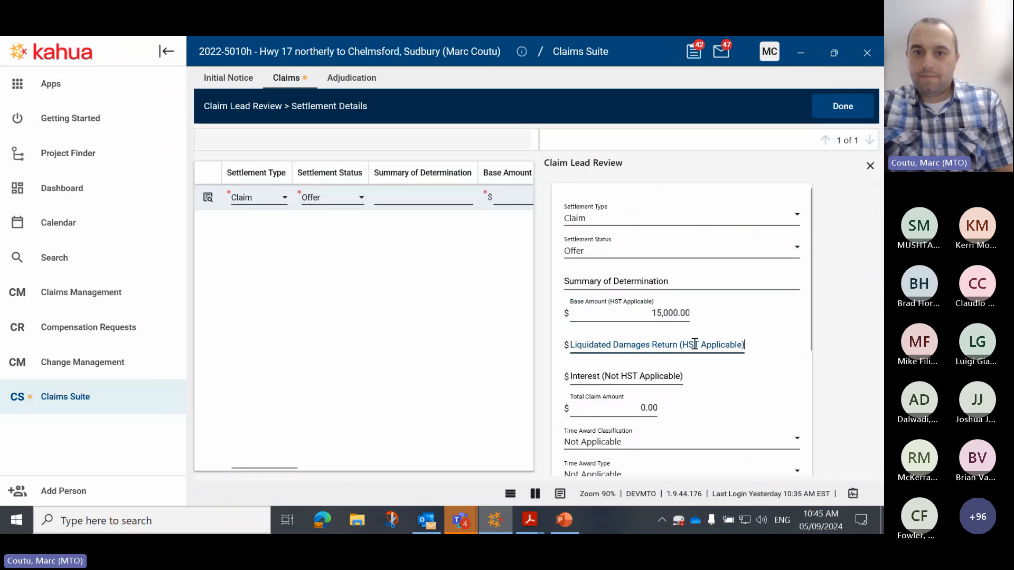
text(15000)
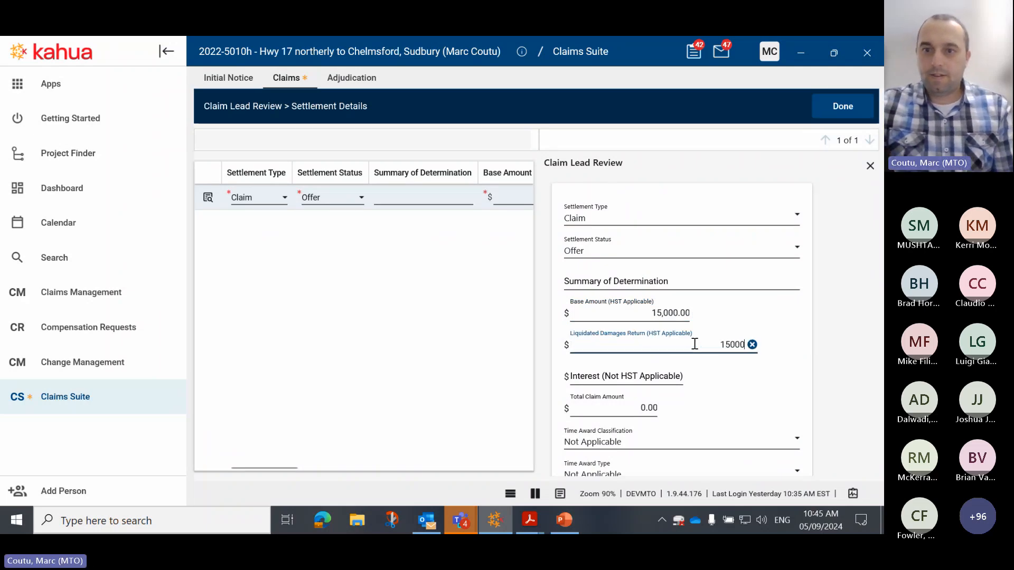
key(Tab)
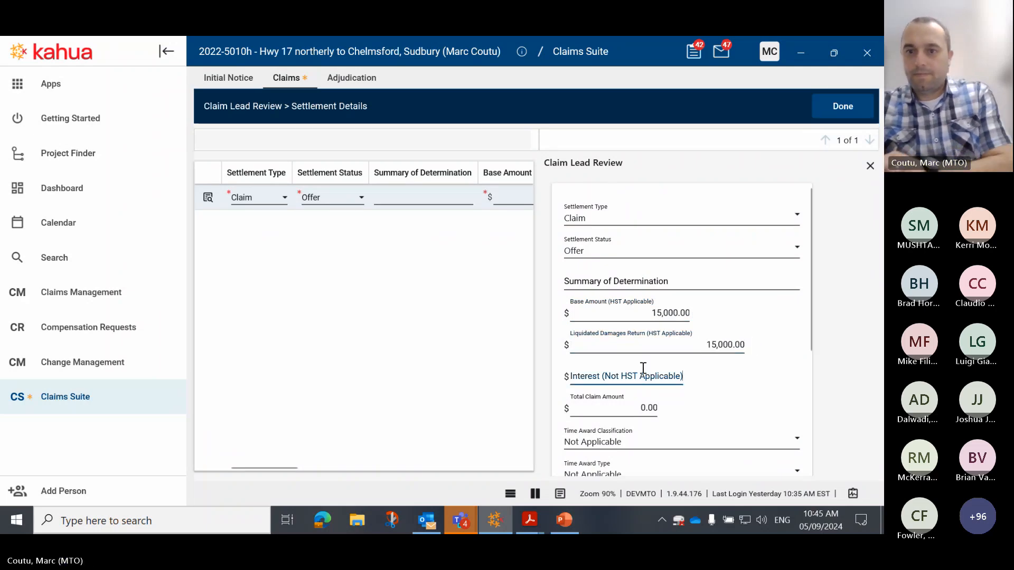
text(0)
click(759, 392)
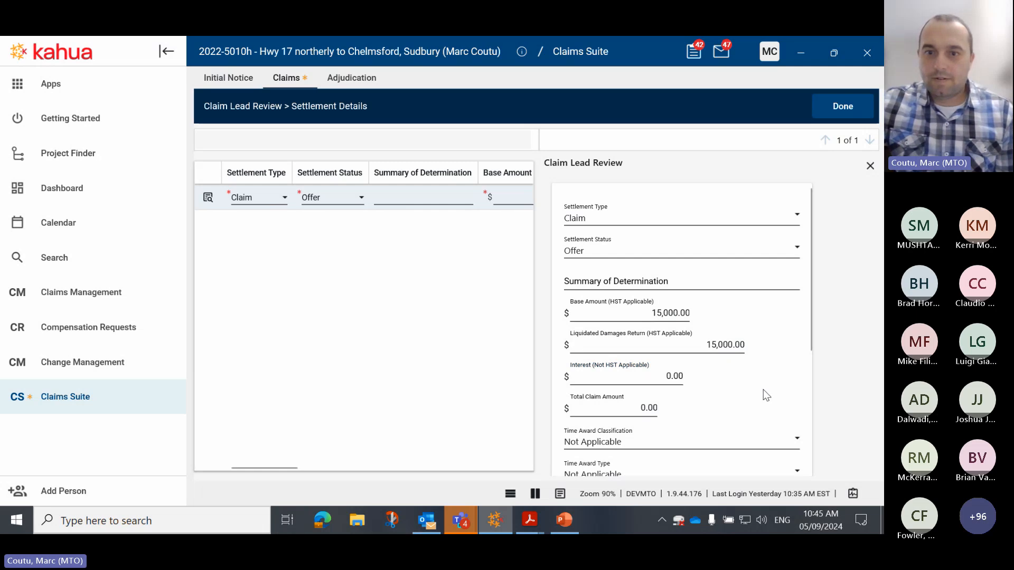
- Upload the TEST DOCUMENT PDF as the settlement's decision letter without adding comments
scroll(763, 391, down, 3)
scroll(764, 393, down, 3)
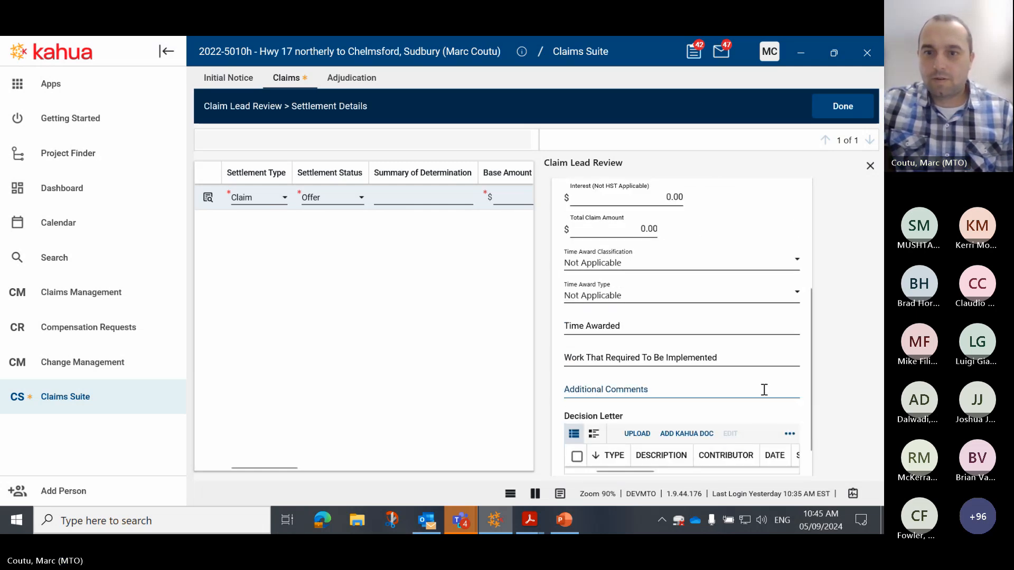
scroll(764, 389, down, 1)
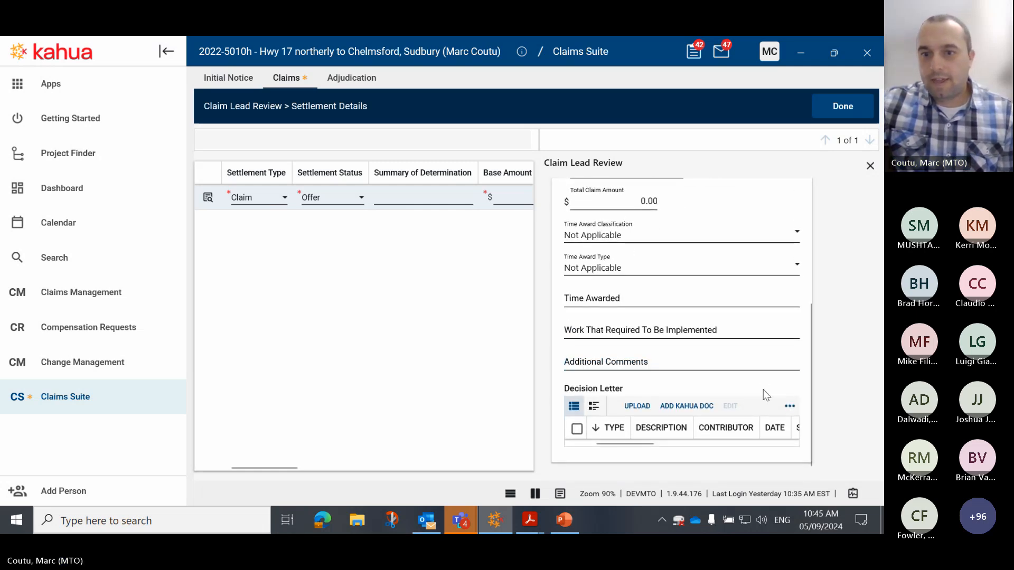
click(638, 407)
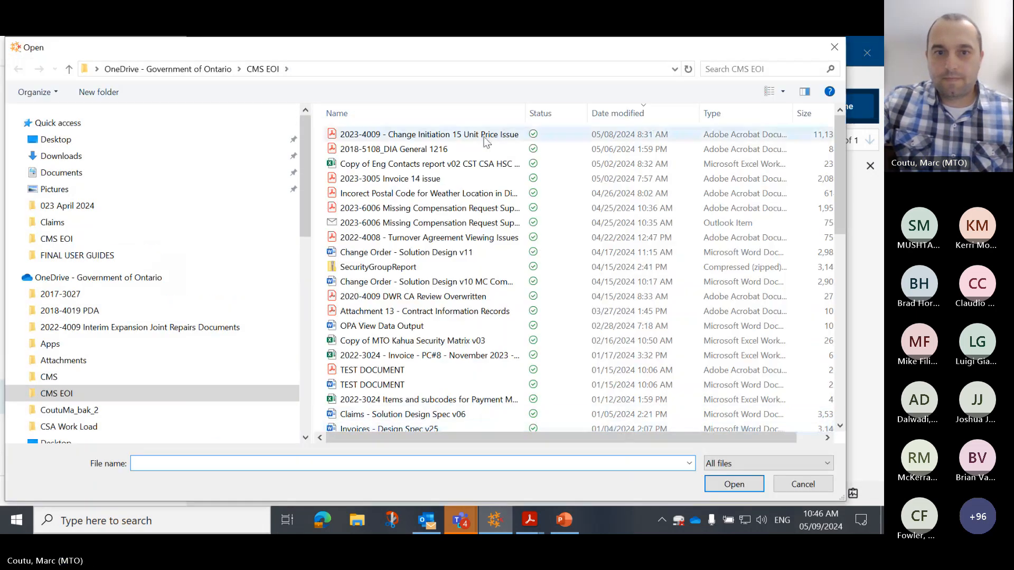
click(373, 370)
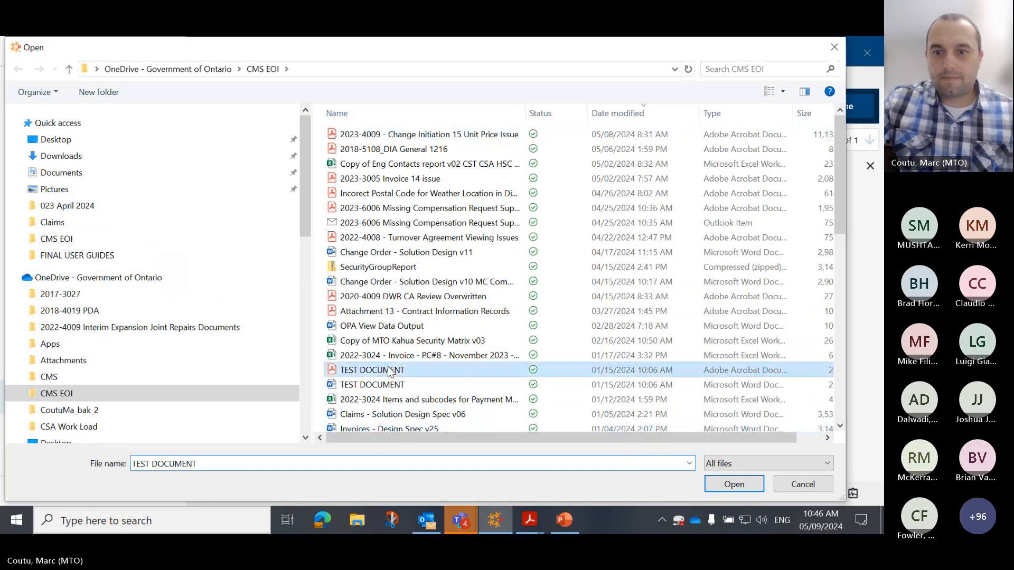
click(733, 484)
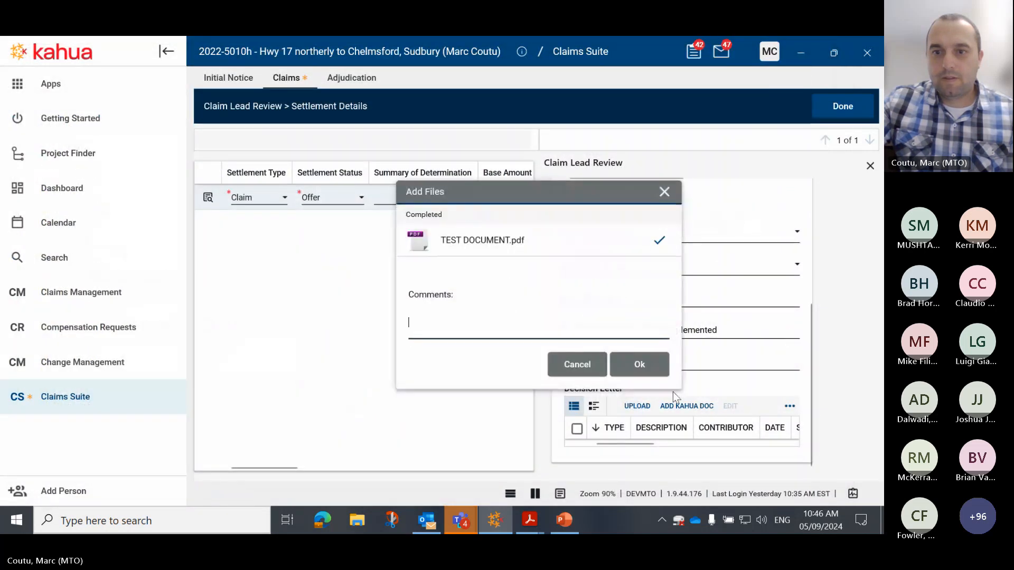
click(654, 366)
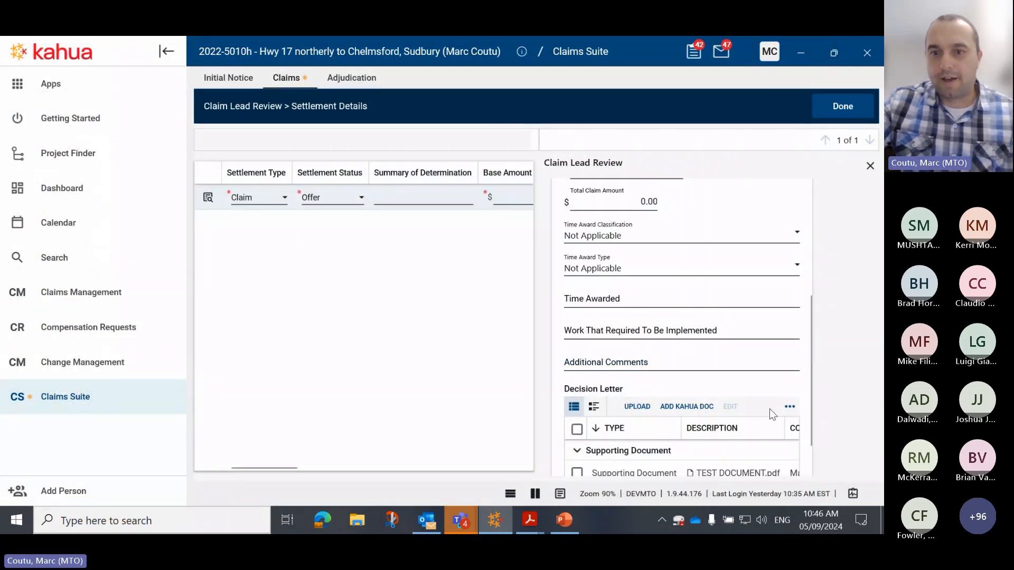
scroll(769, 409, down, 1)
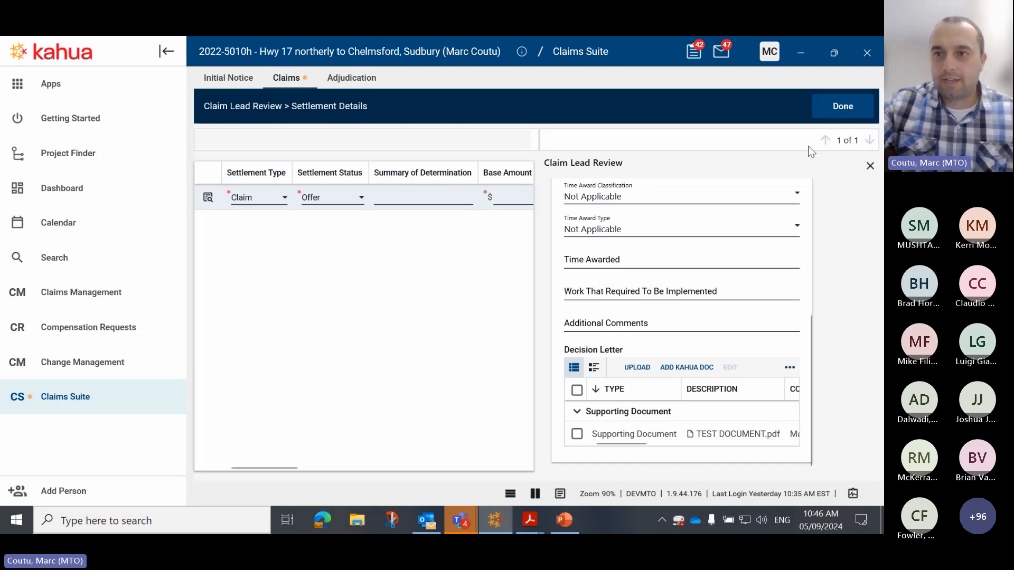
- Finish the settlement details and issue the claim response to the service provider, accepting the offered-amount verification
click(852, 110)
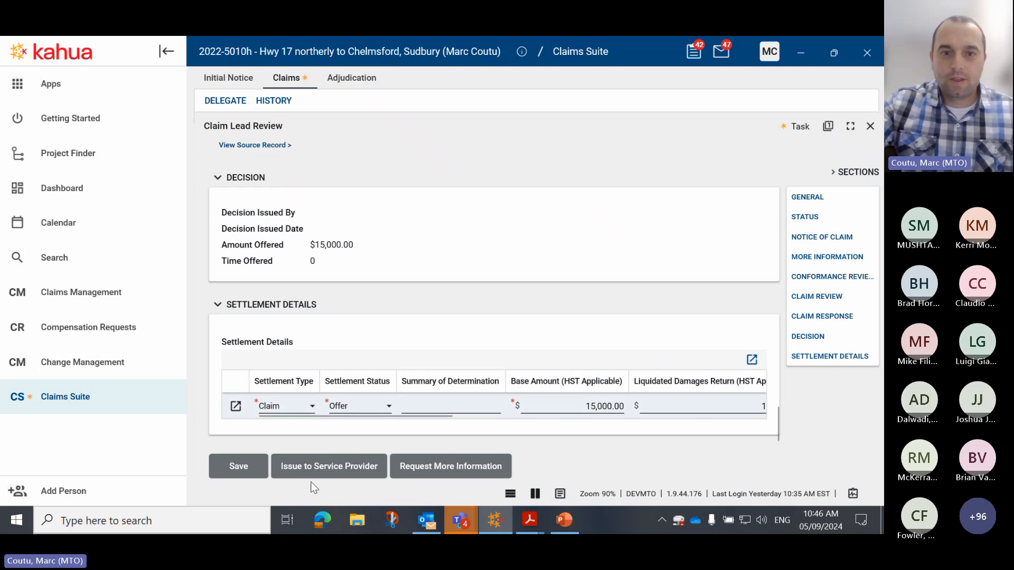
click(309, 465)
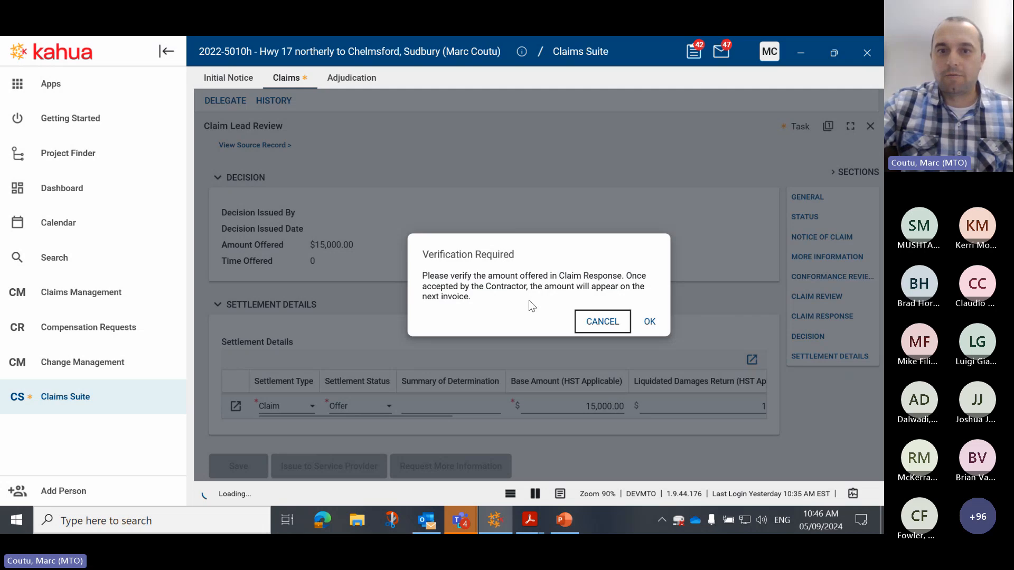
click(650, 323)
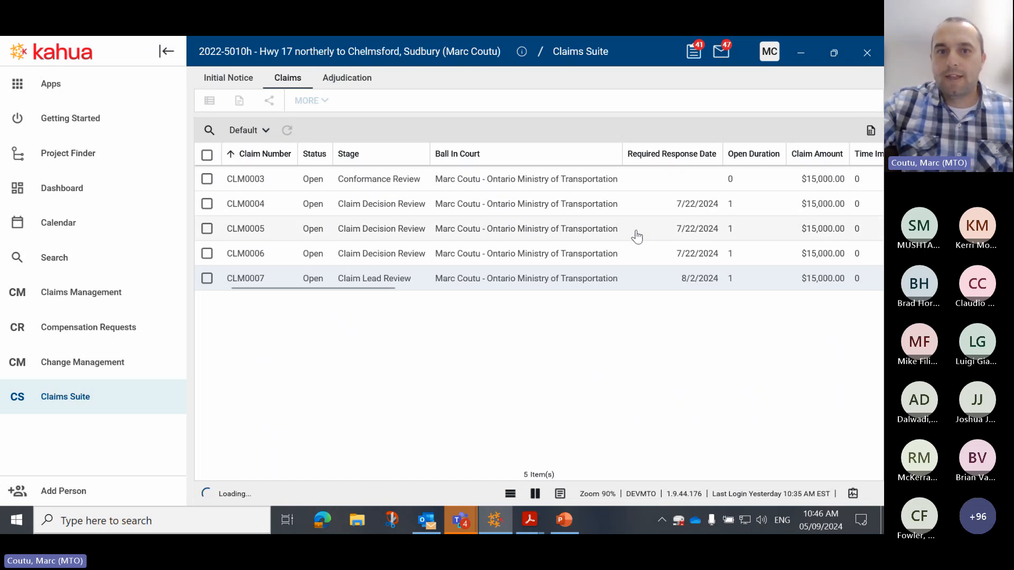
- Open the Claim Decision Review task for CLM0007 from the active tasks list
click(690, 55)
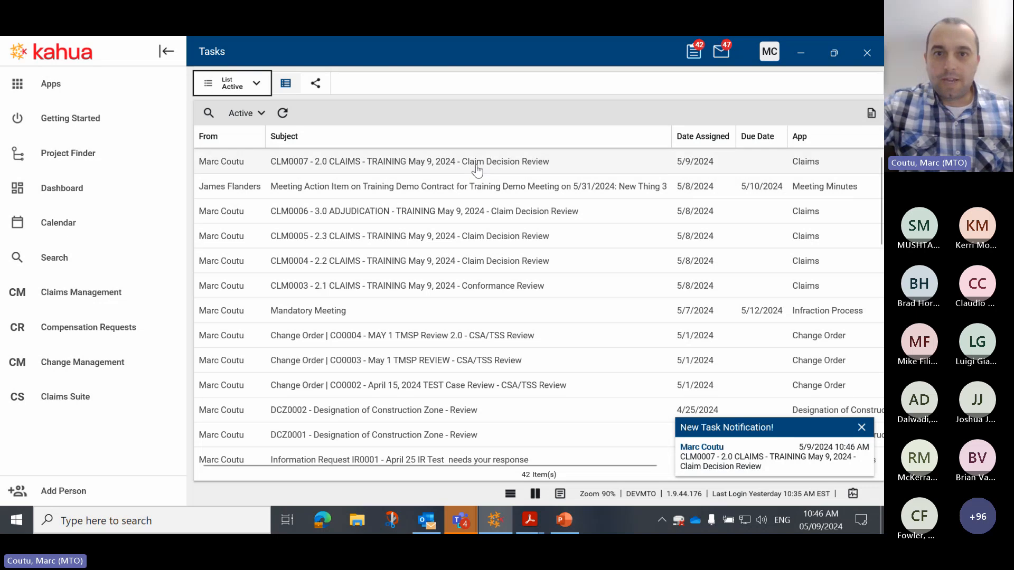
click(438, 167)
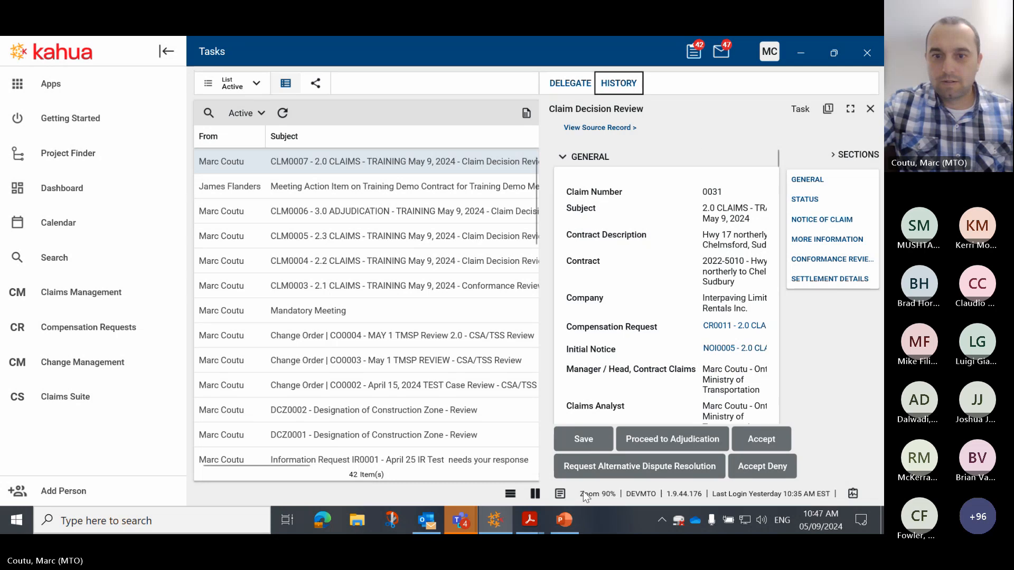
- Show the Claim Decision Review task at full width and read through its sections down to the settlement details
click(560, 494)
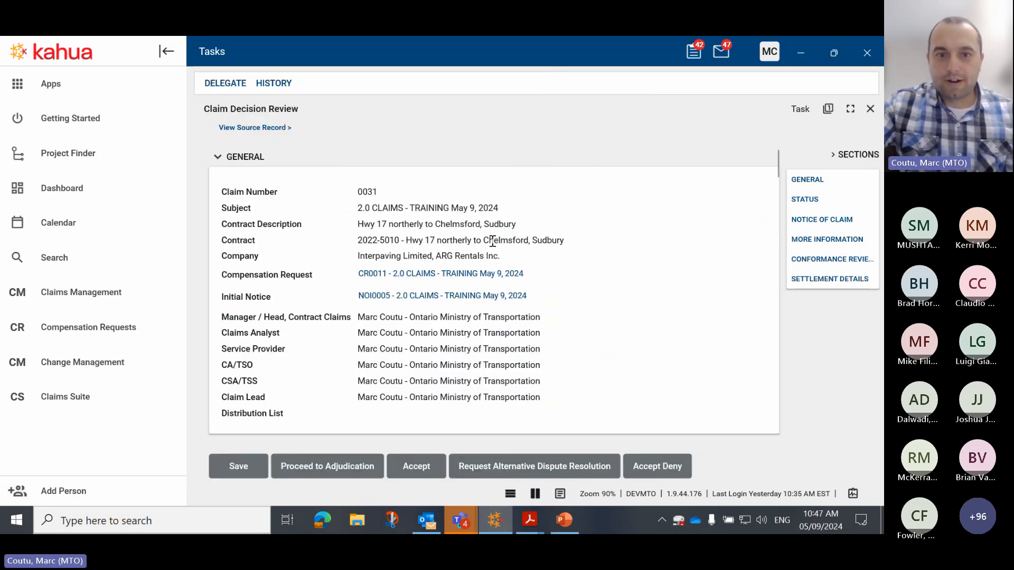
scroll(373, 350, down, 1)
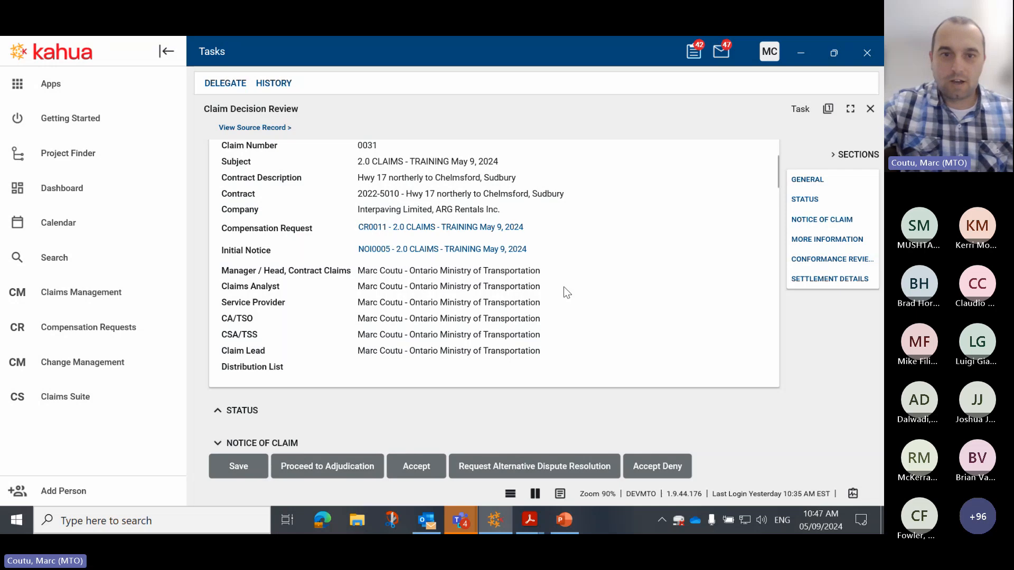
scroll(567, 292, down, 5)
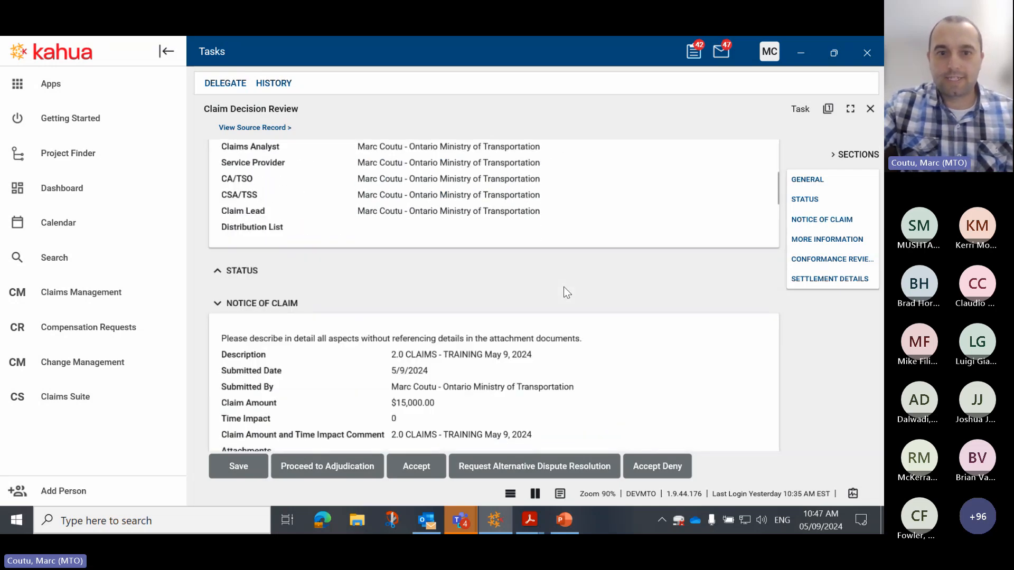
scroll(563, 287, down, 10)
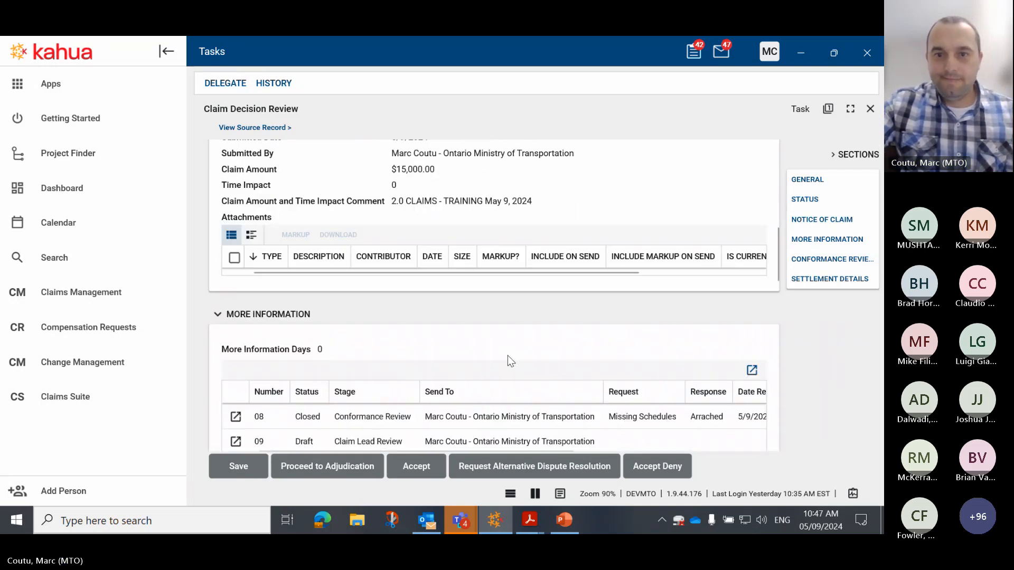
scroll(550, 330, down, 6)
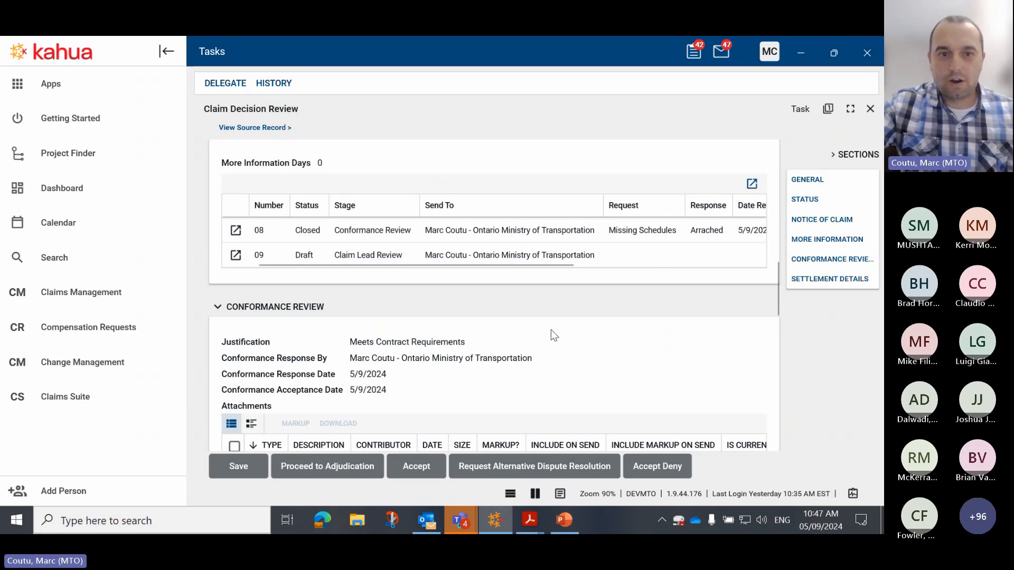
scroll(552, 334, down, 5)
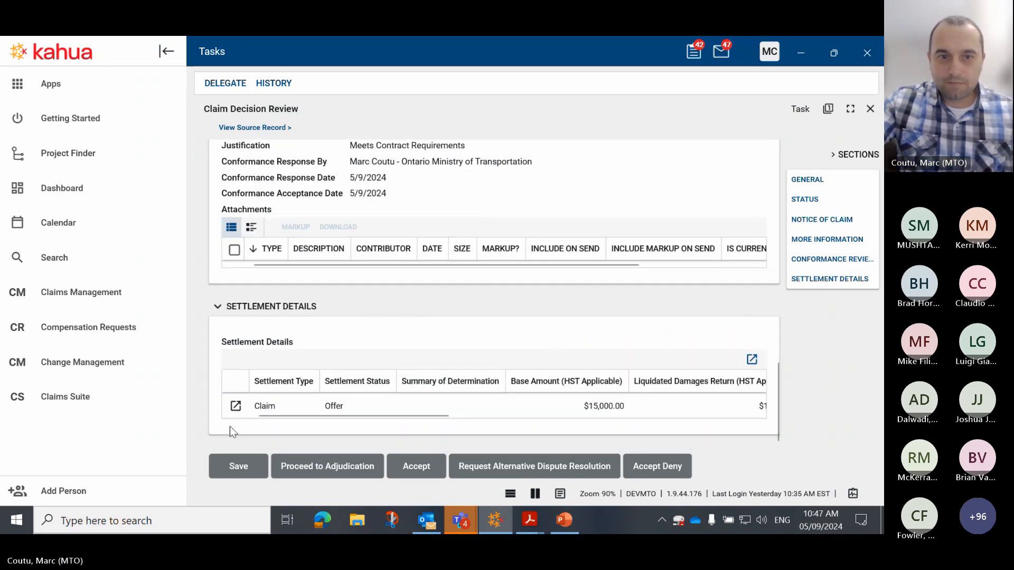
- Check the settlement offer's amounts and decision letter, return to the task and accept the claim decision
click(235, 406)
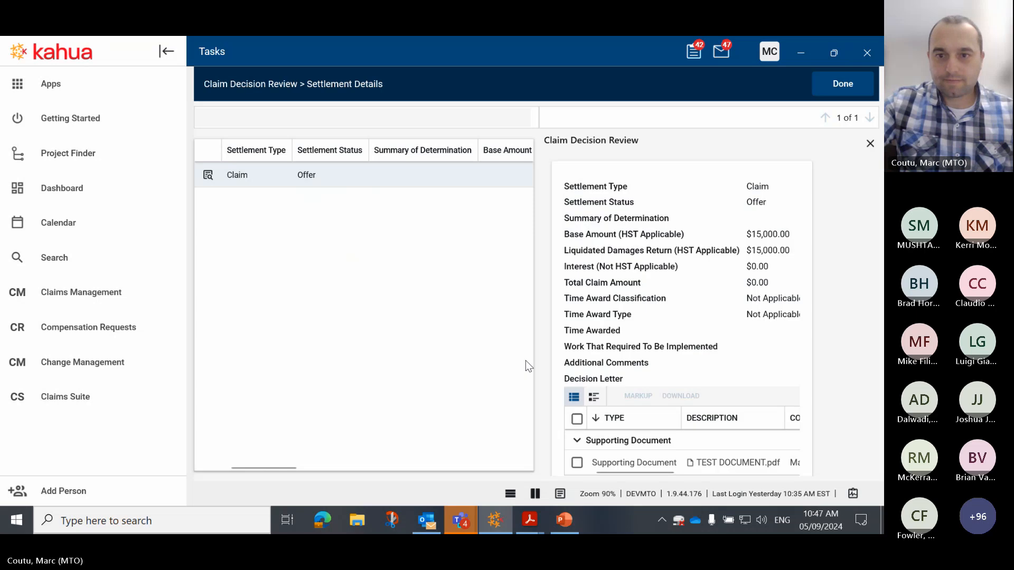
scroll(733, 374, down, 1)
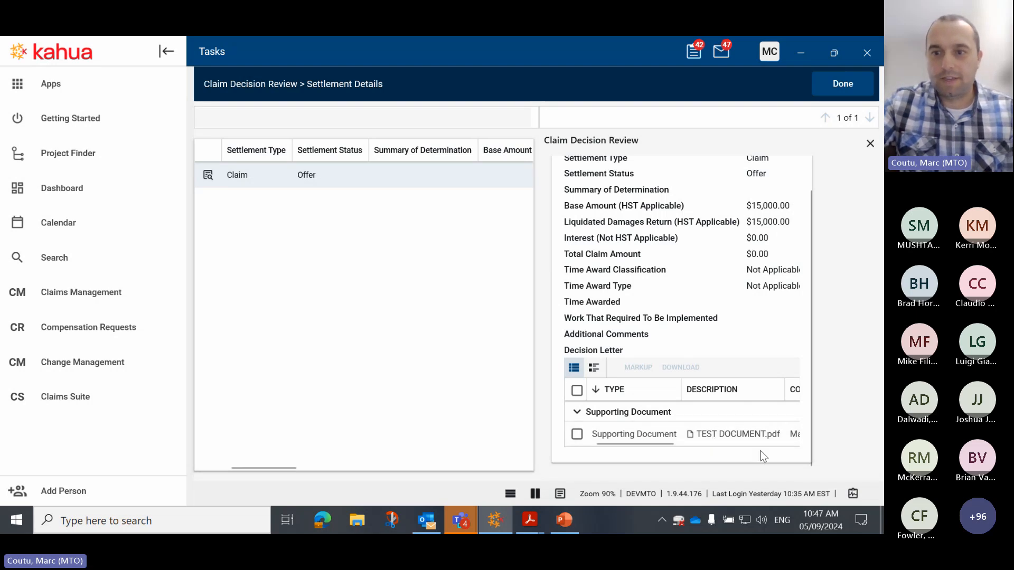
click(871, 144)
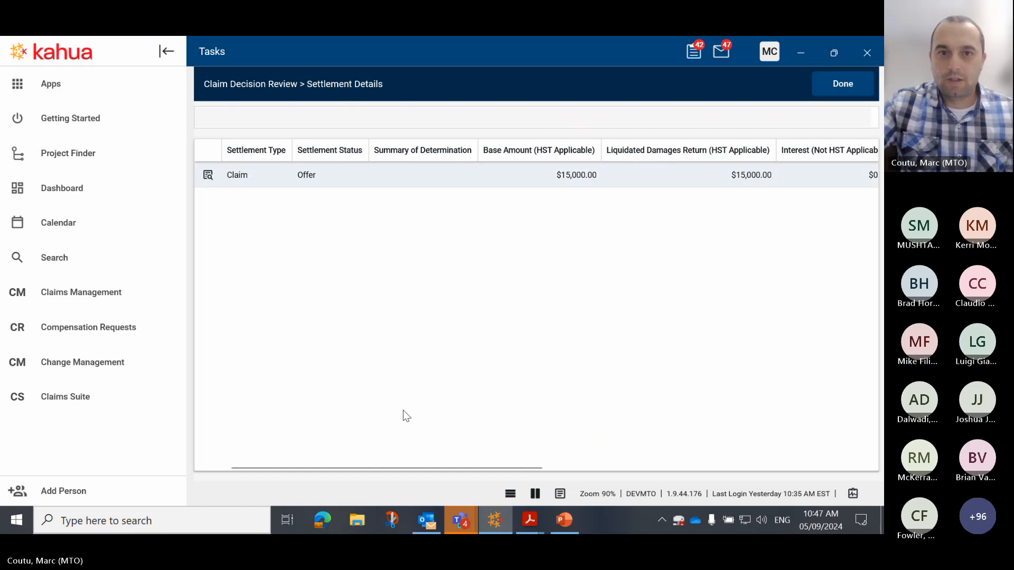
click(842, 83)
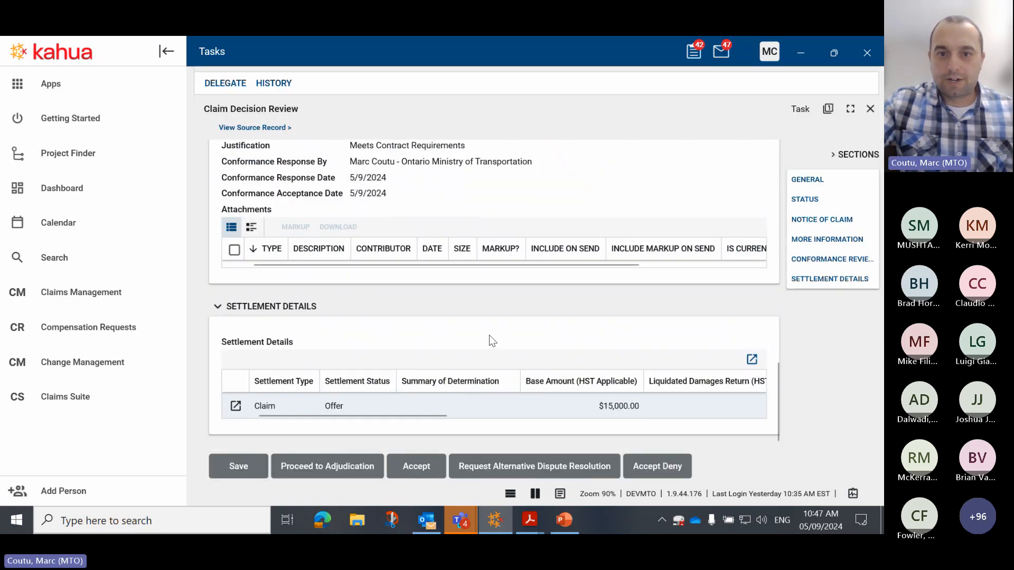
click(417, 467)
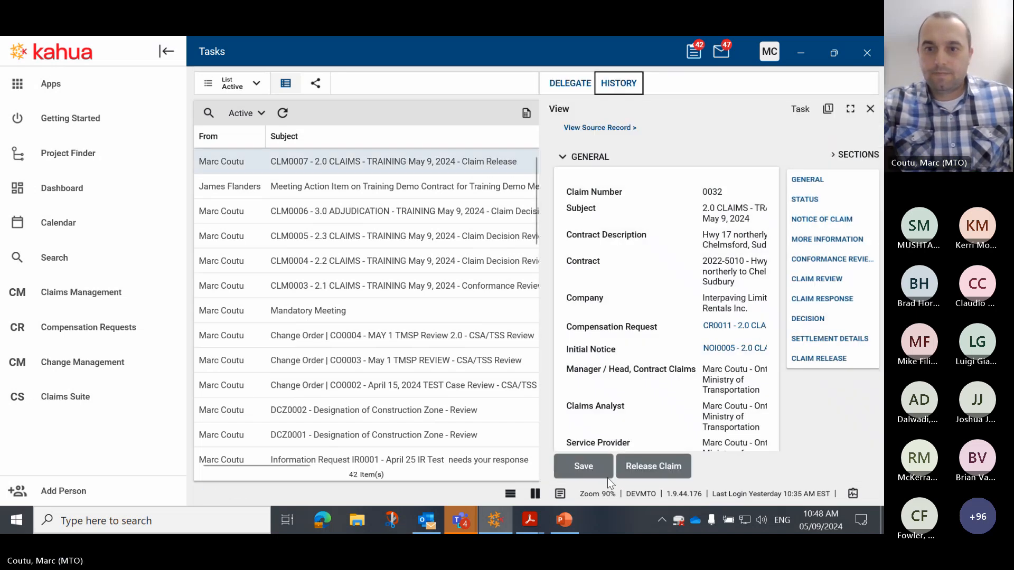
- Show the Claim Release task for CLM0007 at full width and examine its general information, status and notice of claim
click(560, 494)
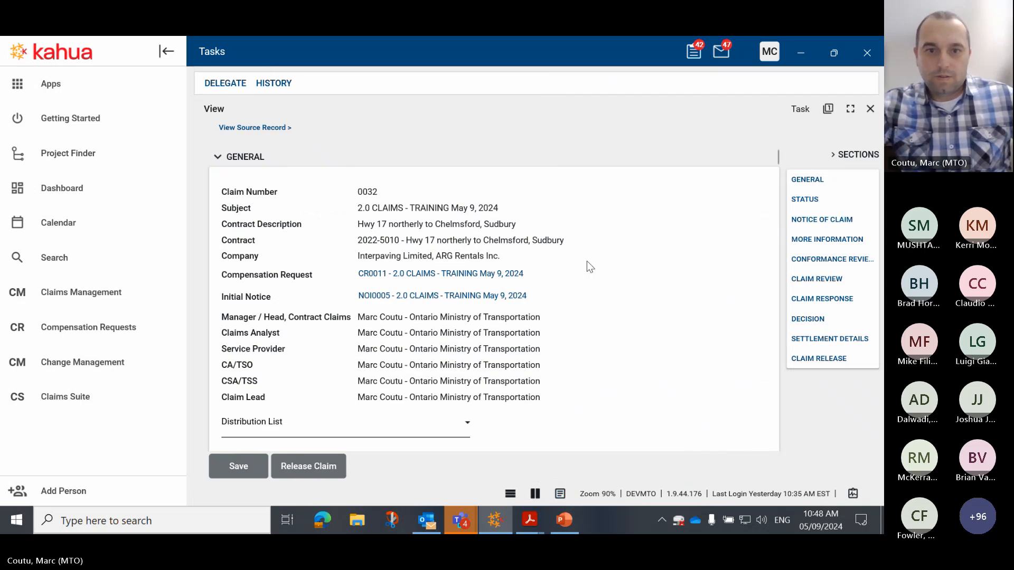
scroll(587, 261, down, 4)
scroll(587, 261, down, 1)
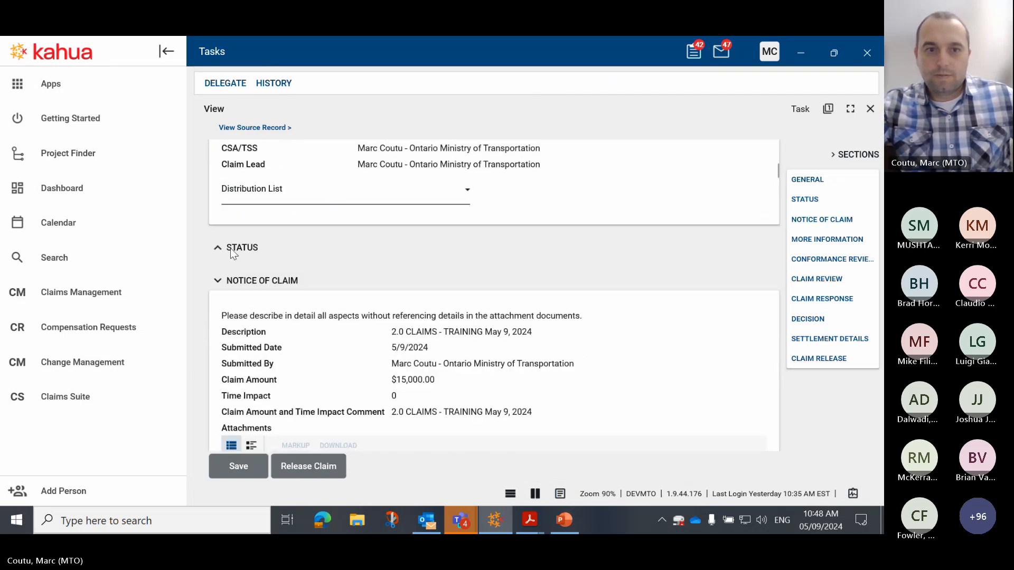
click(220, 249)
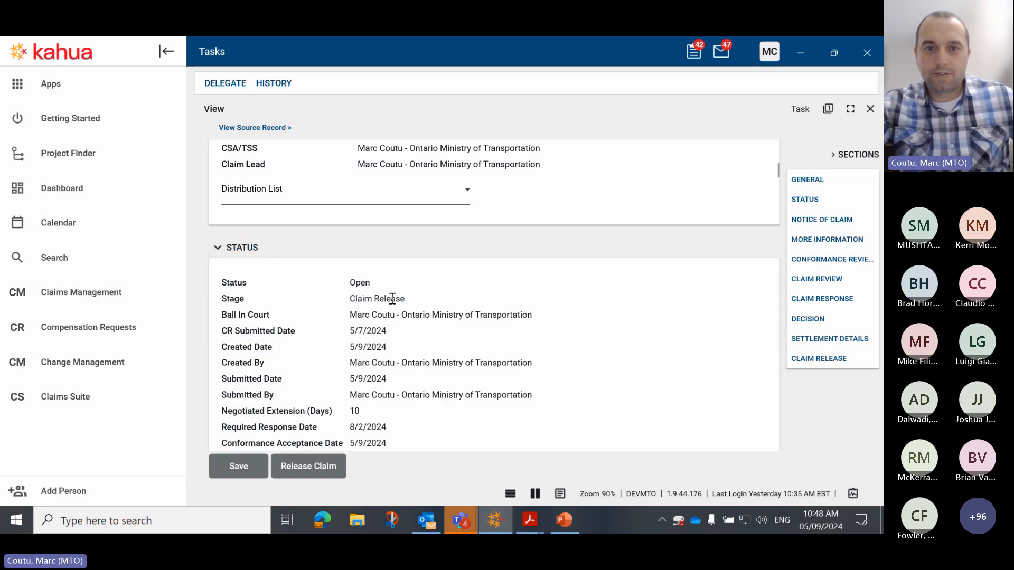
scroll(463, 321, down, 4)
scroll(465, 322, down, 4)
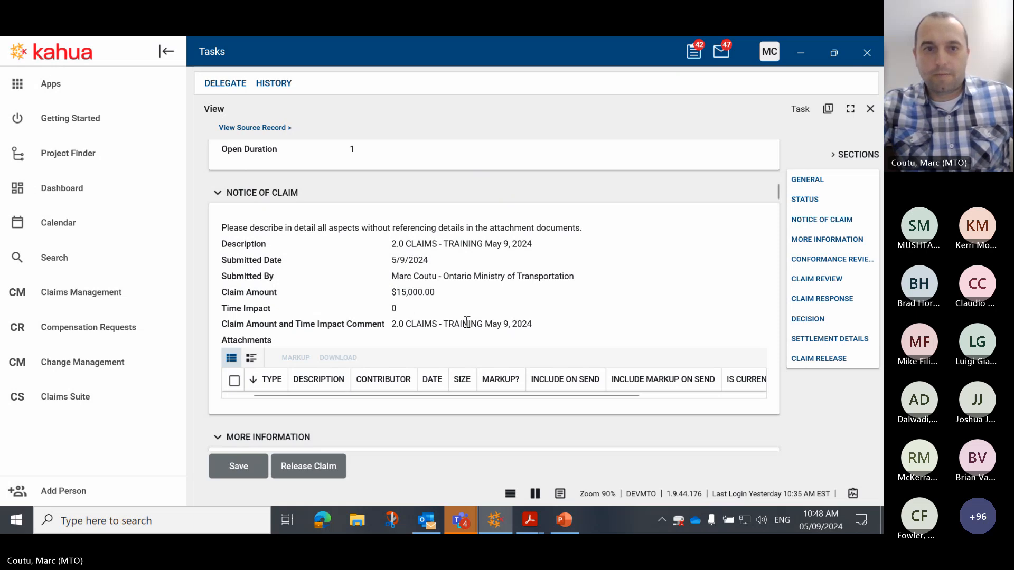
- Examine the release task's more information, conformance review, claim review, claim response, decision and settlement details down to the claim release form
scroll(465, 326, down, 2)
scroll(467, 327, down, 5)
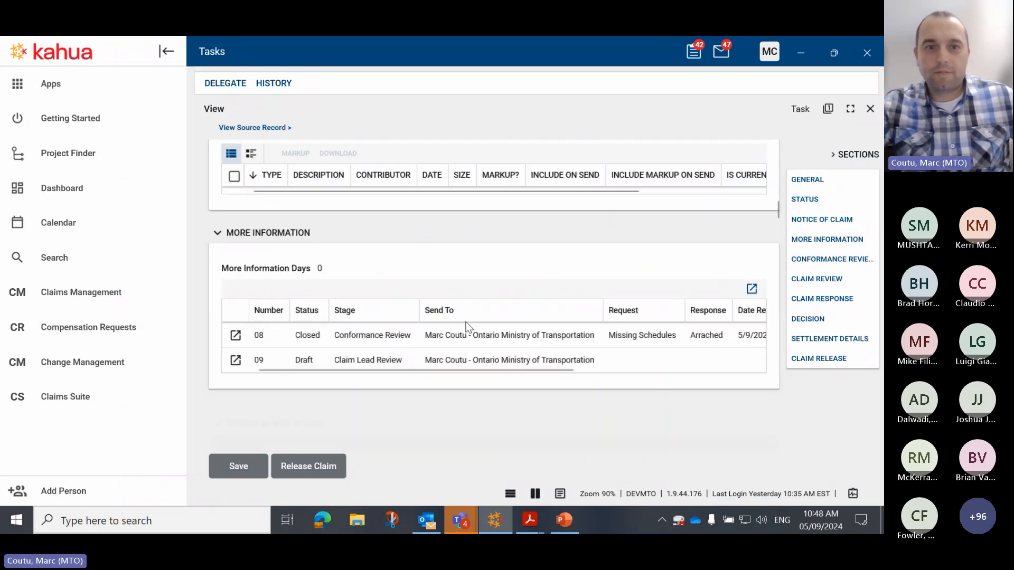
scroll(494, 309, down, 3)
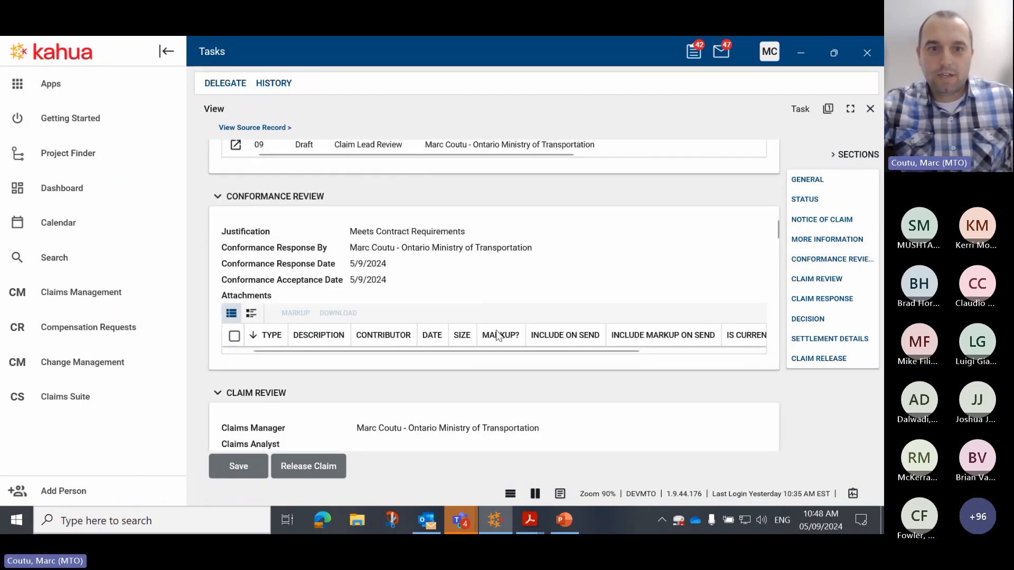
scroll(407, 284, down, 4)
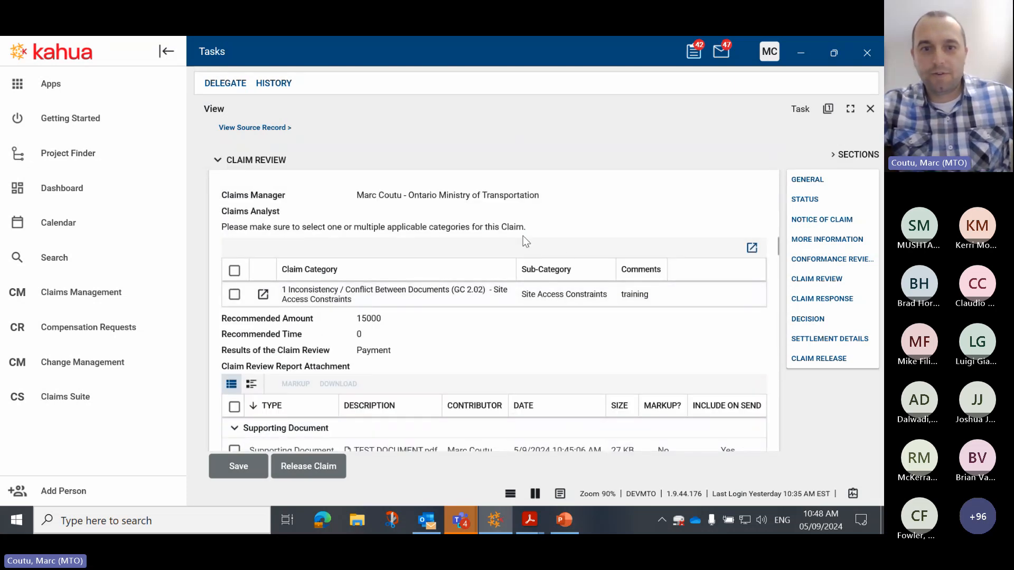
scroll(523, 242, down, 5)
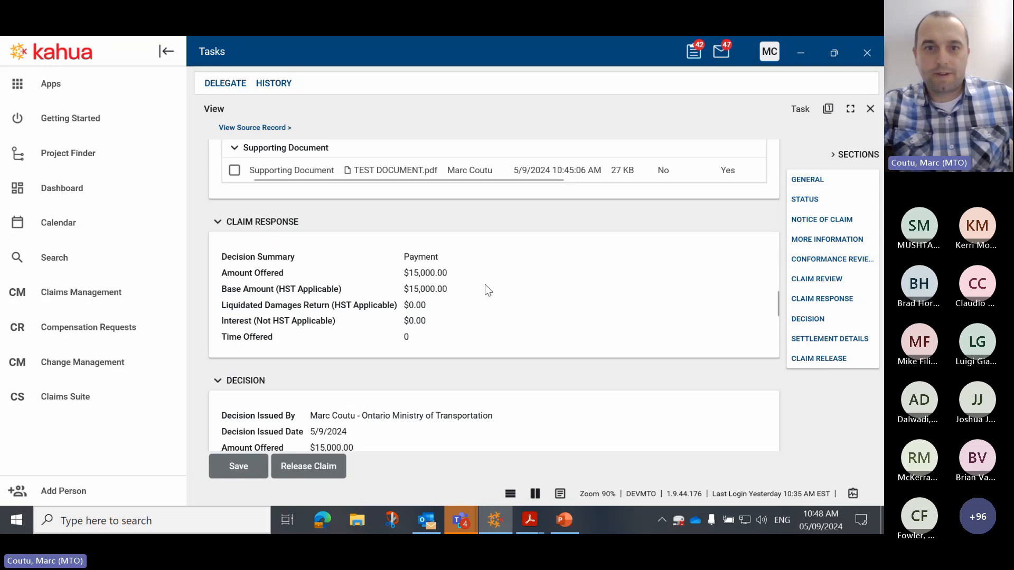
scroll(489, 288, down, 2)
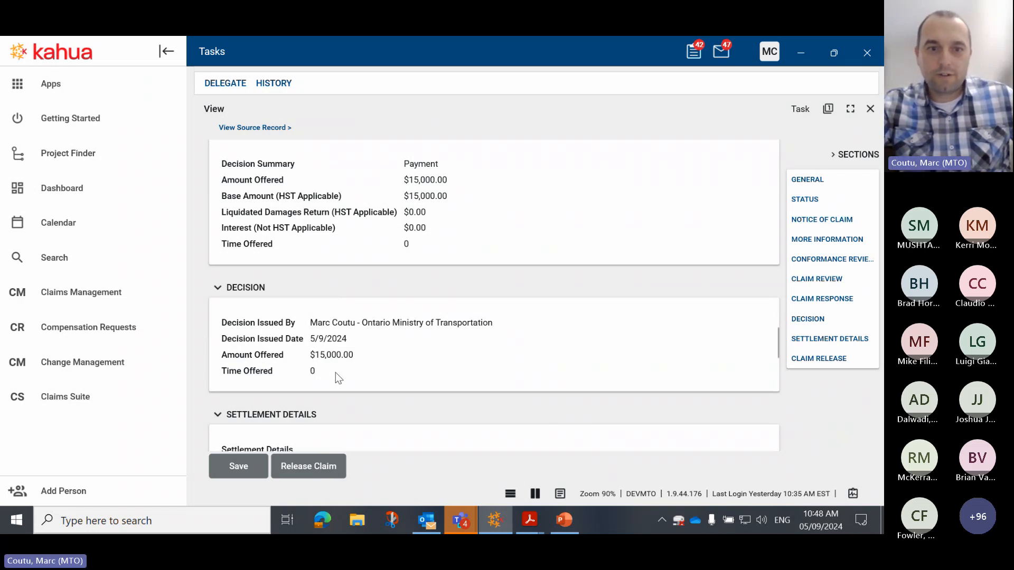
scroll(339, 378, down, 3)
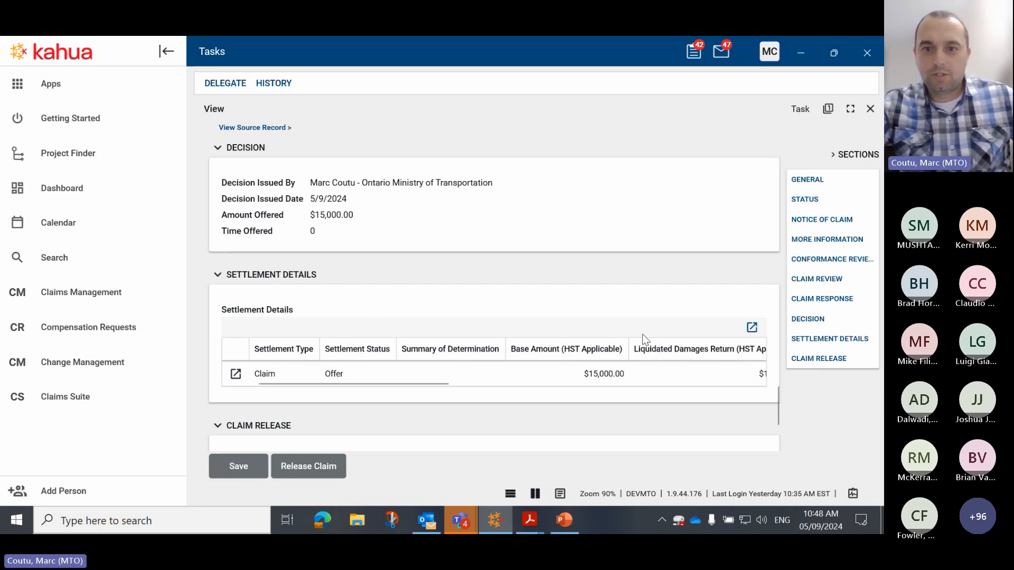
scroll(643, 334, down, 3)
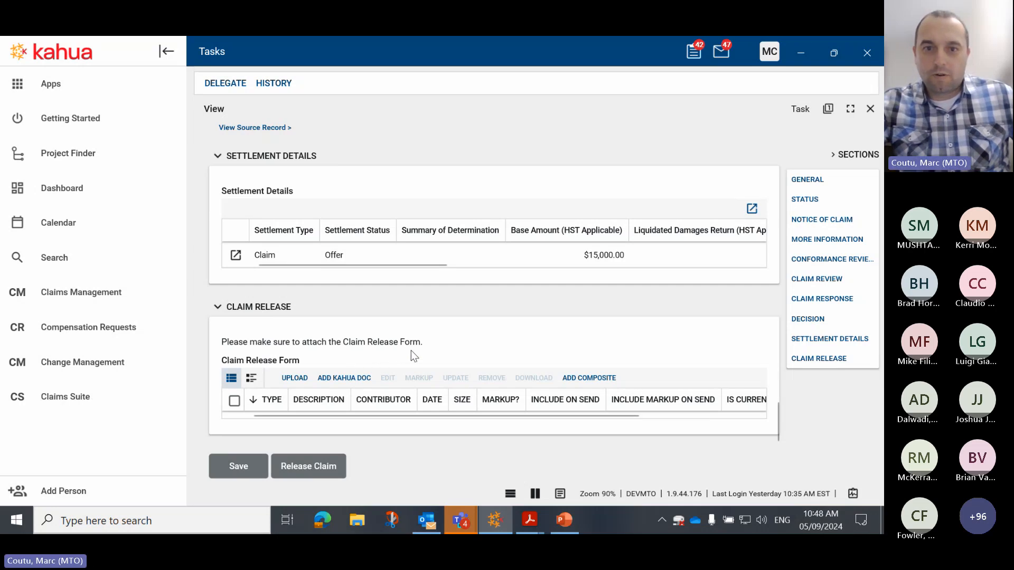
- Upload the TEST DOCUMENT PDF as the claim release form without adding comments, and release the claim
click(298, 379)
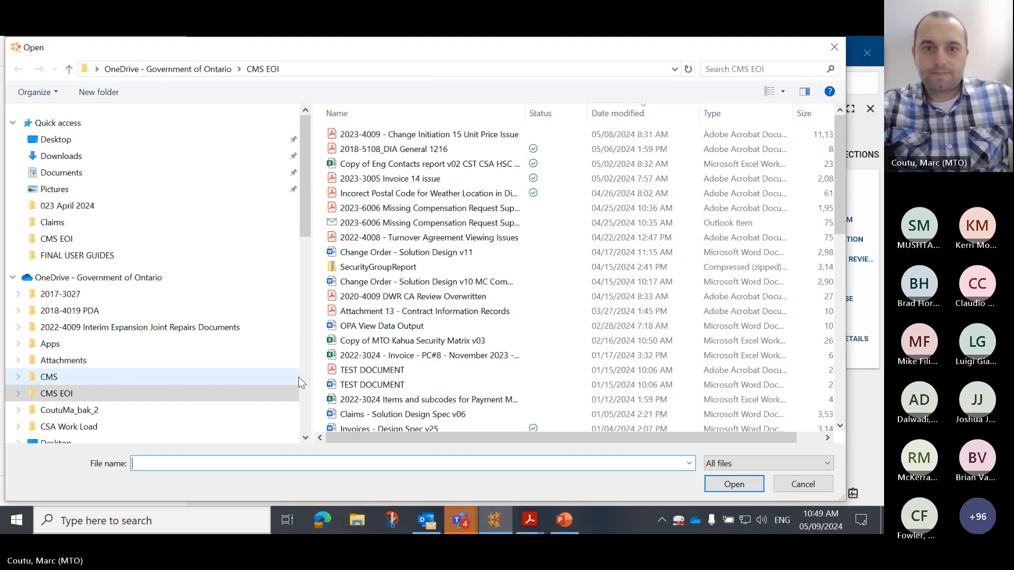
click(544, 373)
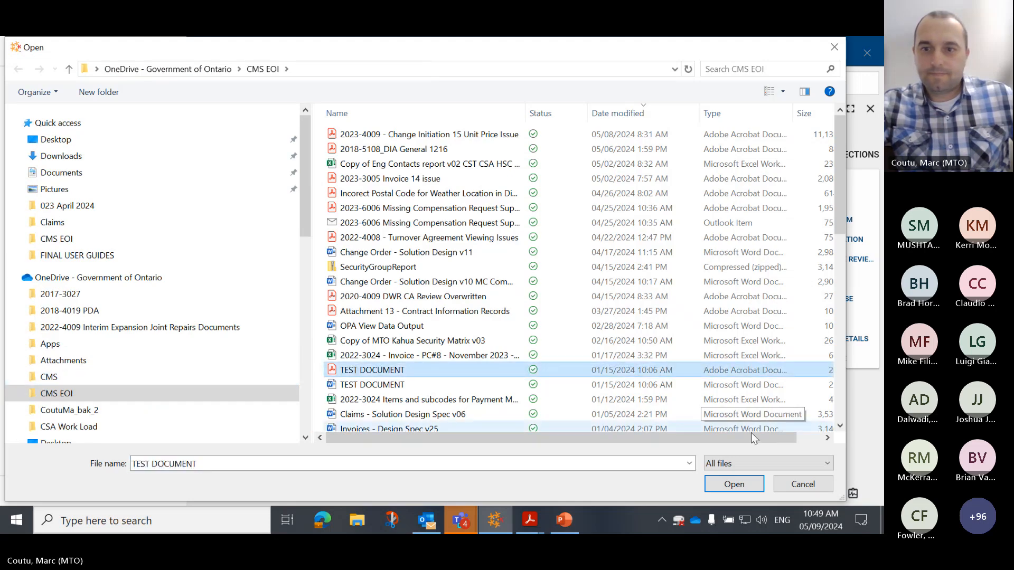
key(Return)
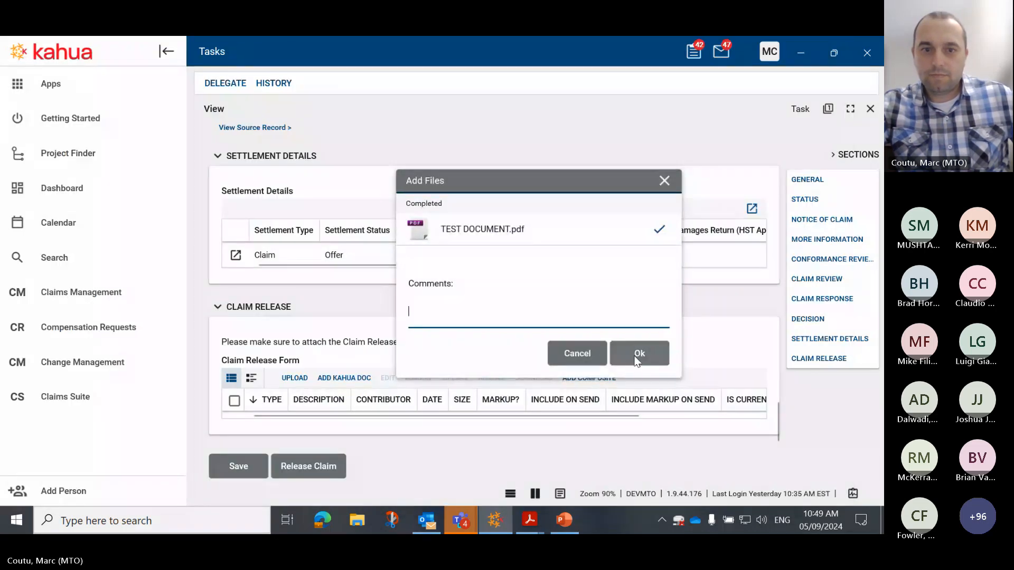
click(638, 355)
scroll(638, 362, down, 1)
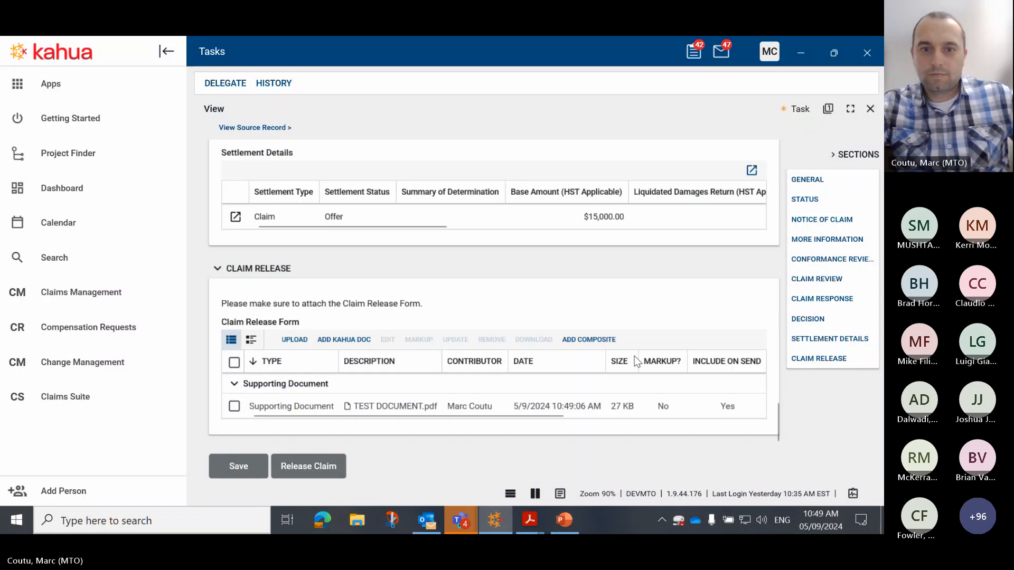
click(309, 466)
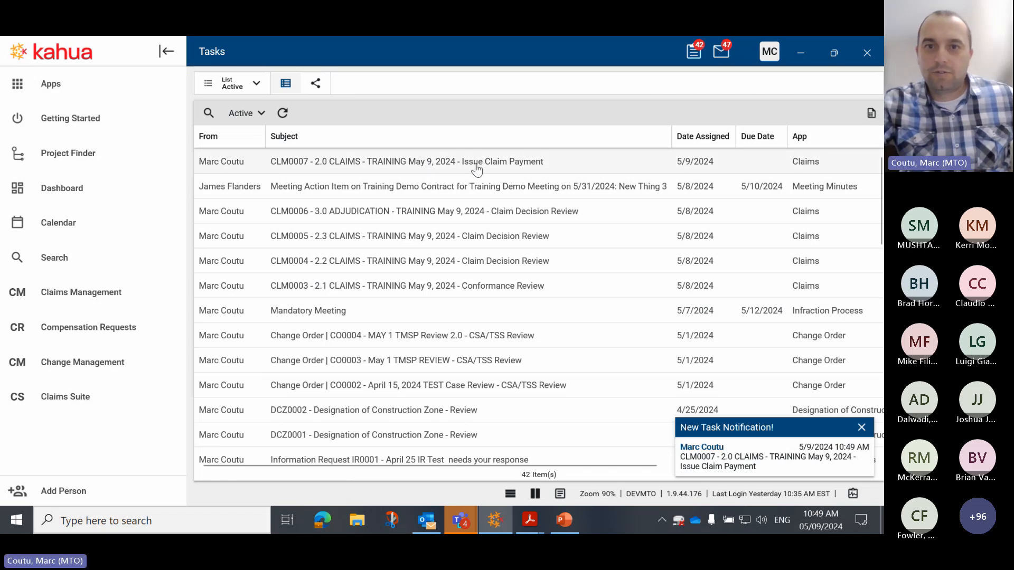
- Open the Issue Claim Payment task for CLM0007 at full width and expand its Status section
click(404, 168)
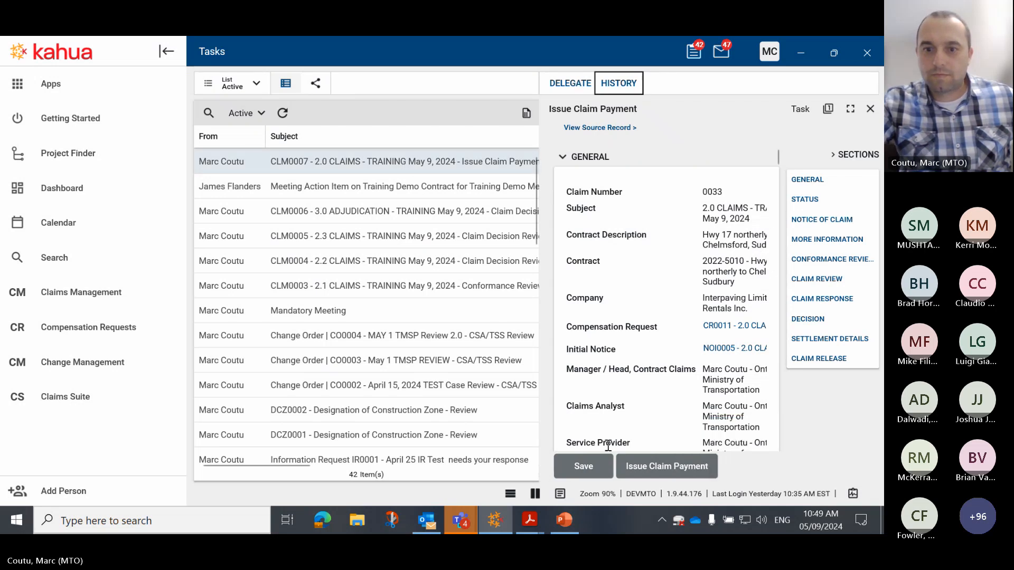
click(560, 493)
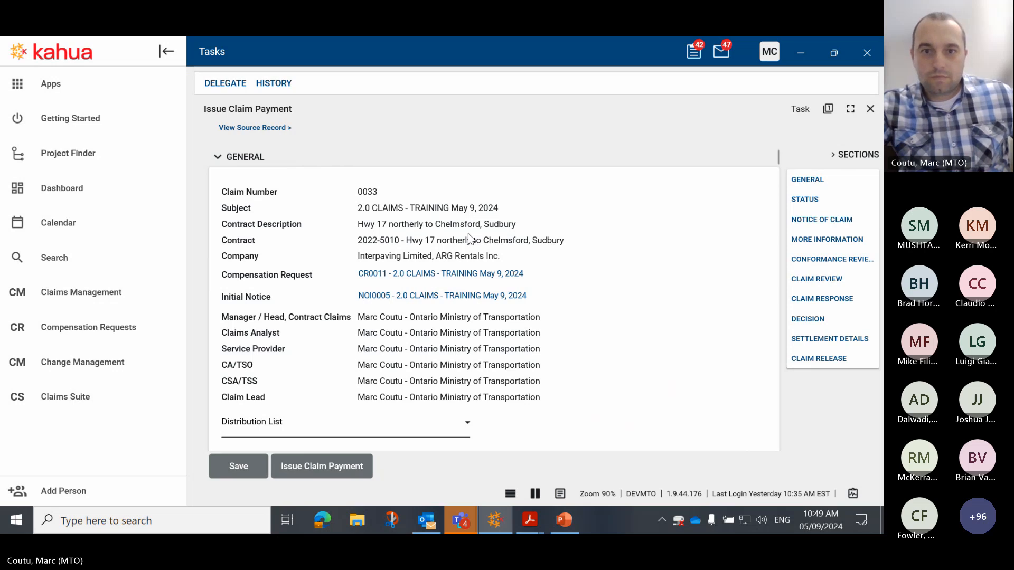
scroll(470, 238, down, 5)
scroll(468, 239, down, 2)
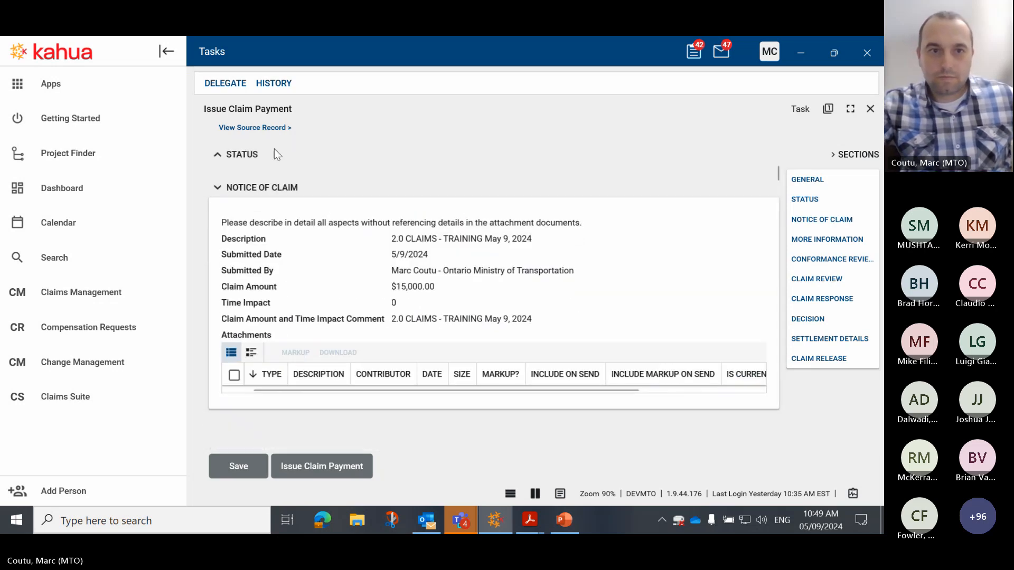
click(233, 154)
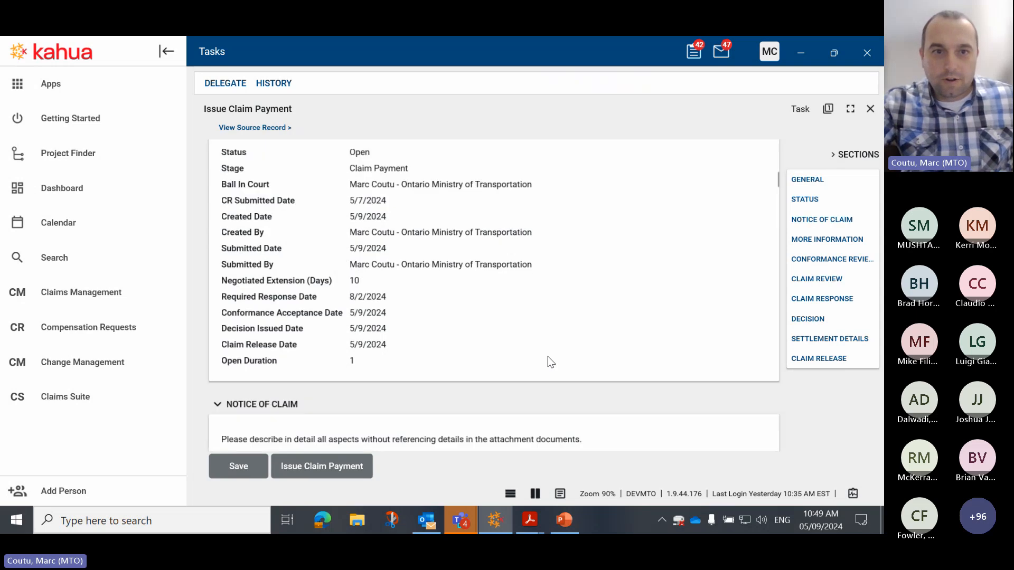
- Review the payment task's remaining sections from the notice of claim down to the attached claim release form
scroll(547, 357, down, 5)
scroll(547, 356, down, 8)
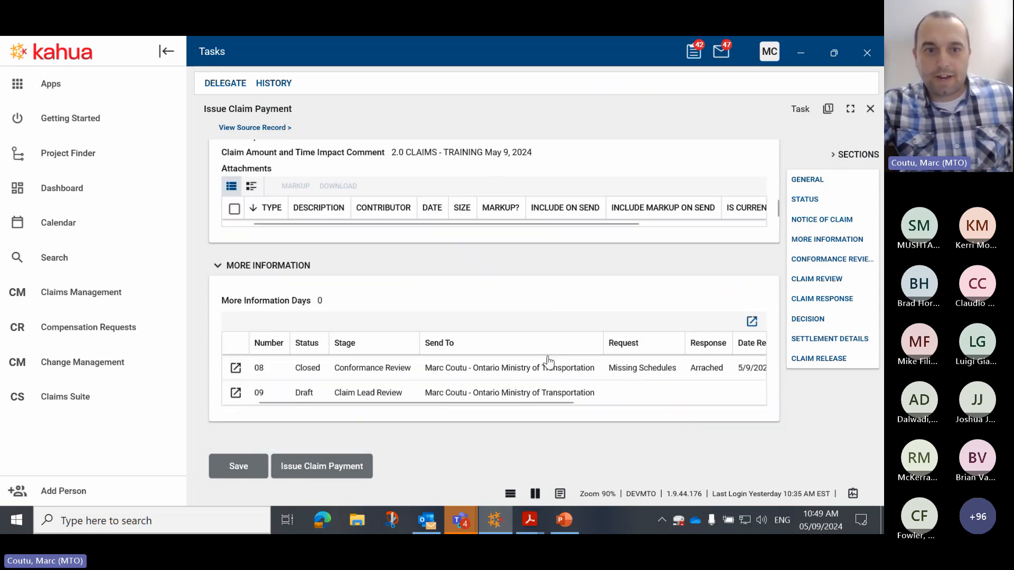
scroll(547, 356, down, 4)
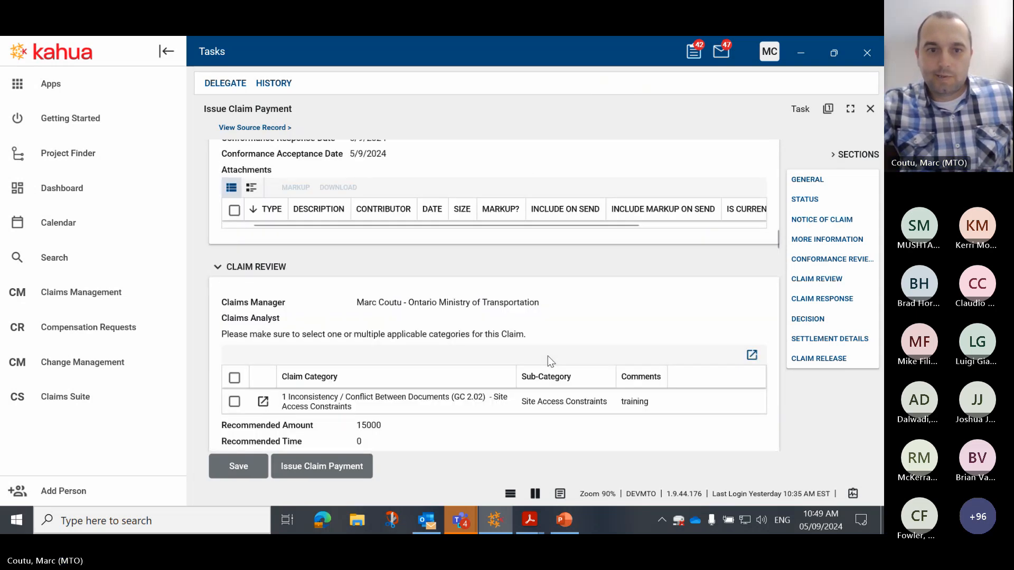
scroll(548, 356, down, 10)
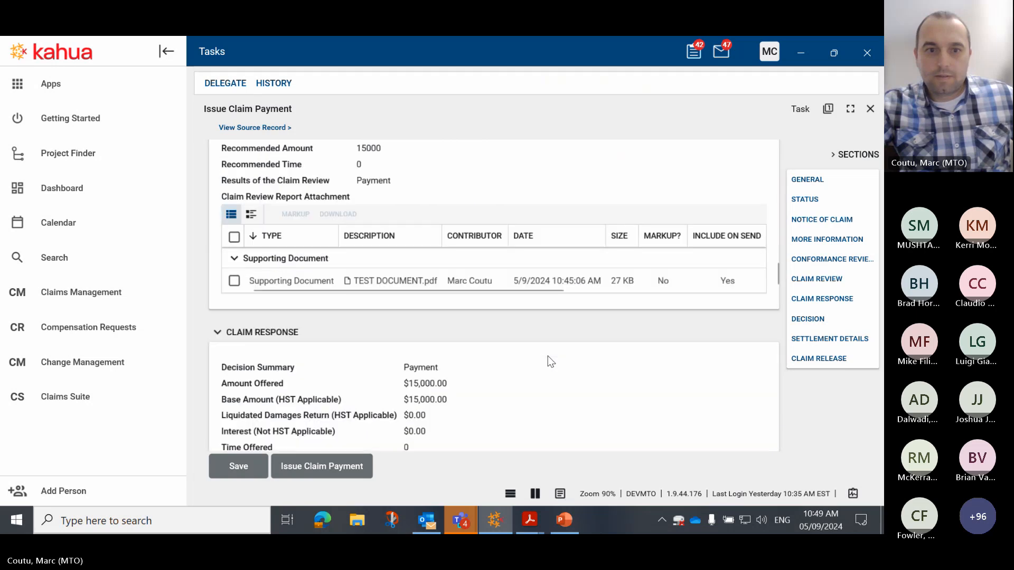
scroll(547, 356, down, 4)
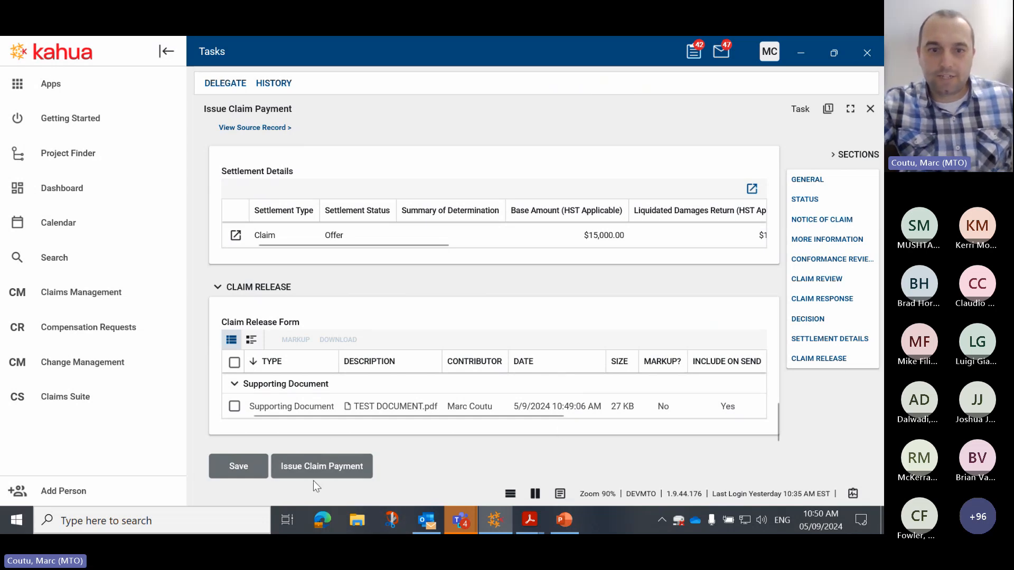
- Try to issue the claim payment from the task, and open CLM0007's source record from the reopened Issue Claim Payment task
click(328, 466)
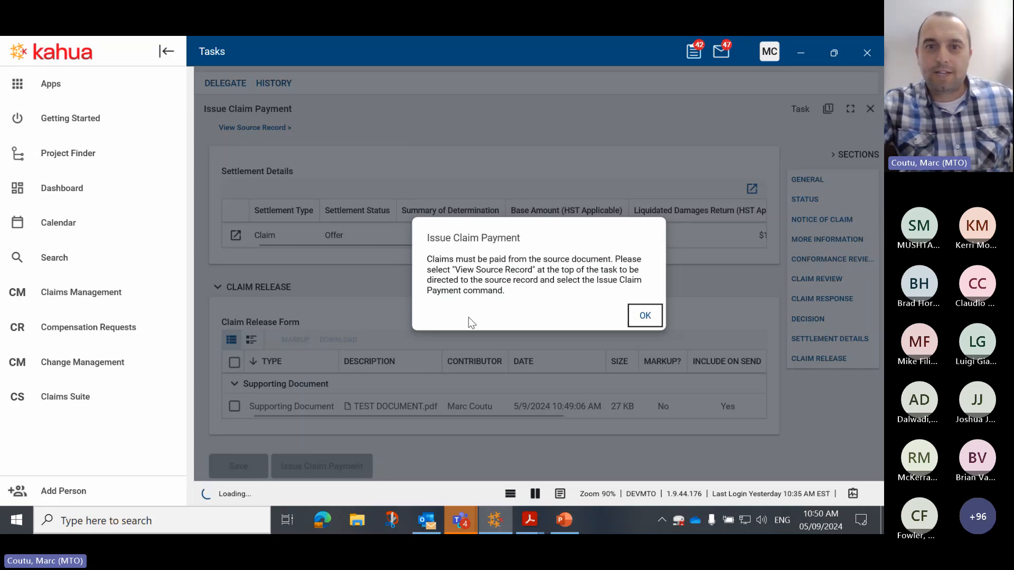
click(645, 316)
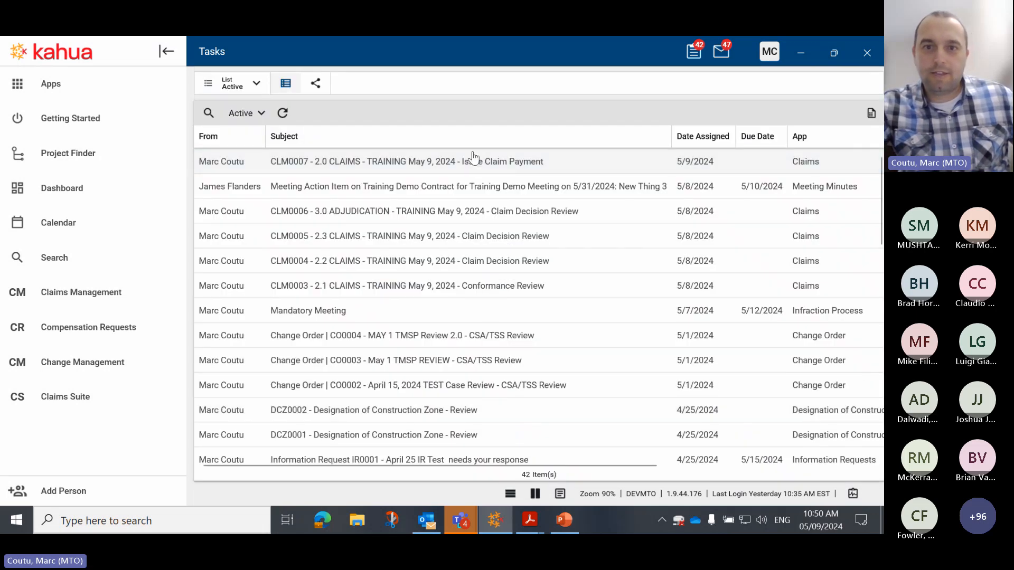
click(473, 168)
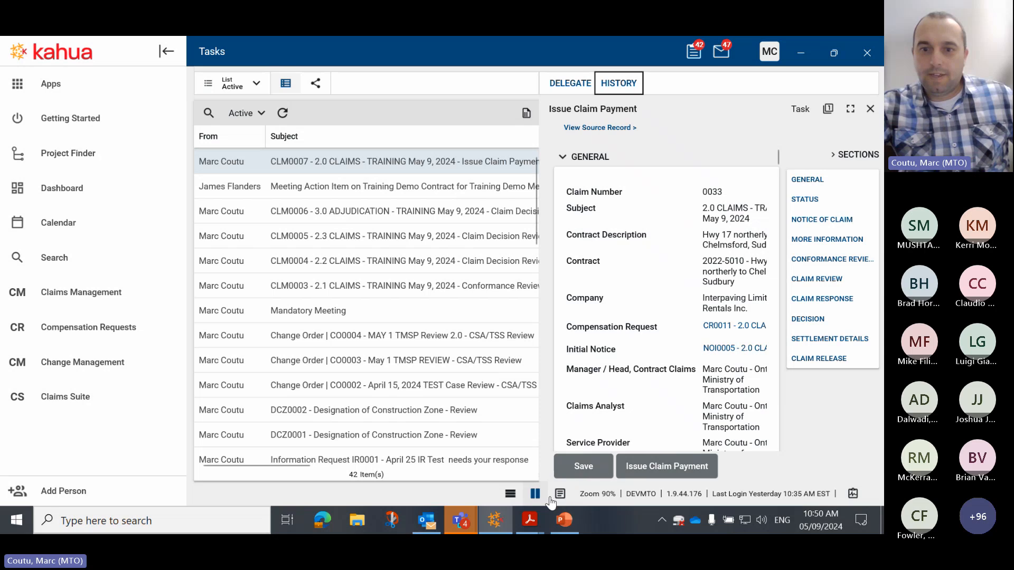
click(560, 495)
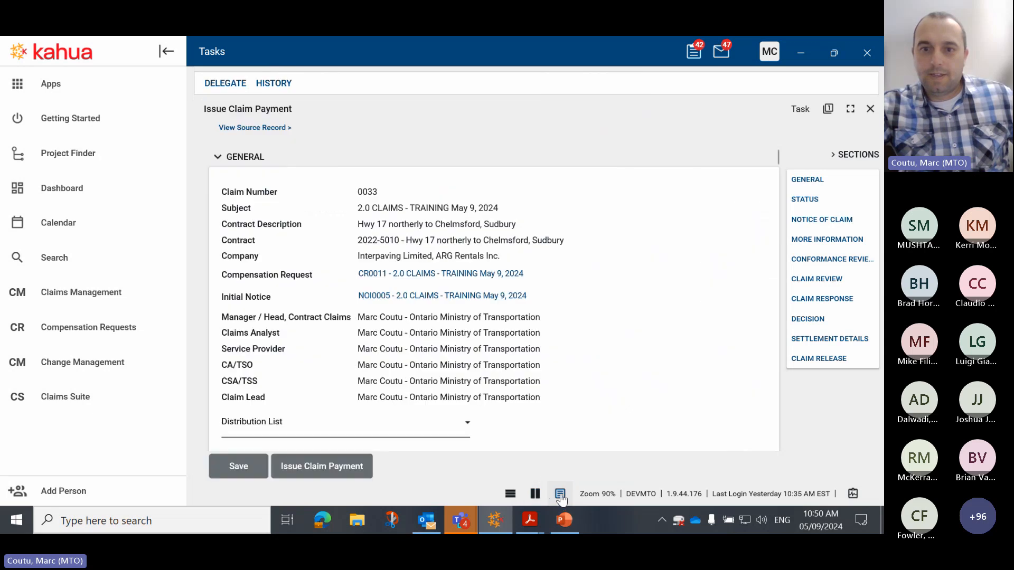
click(251, 131)
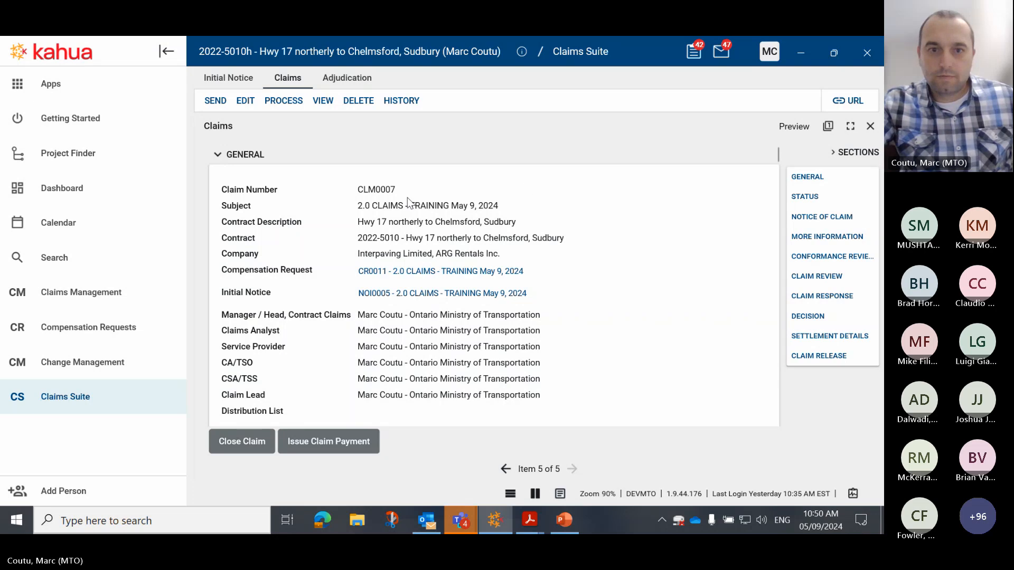
- Issue the claim payment from the CLM0007 source record by processing it into an Other Payment Adjustment without including PDF copies
scroll(408, 198, down, 10)
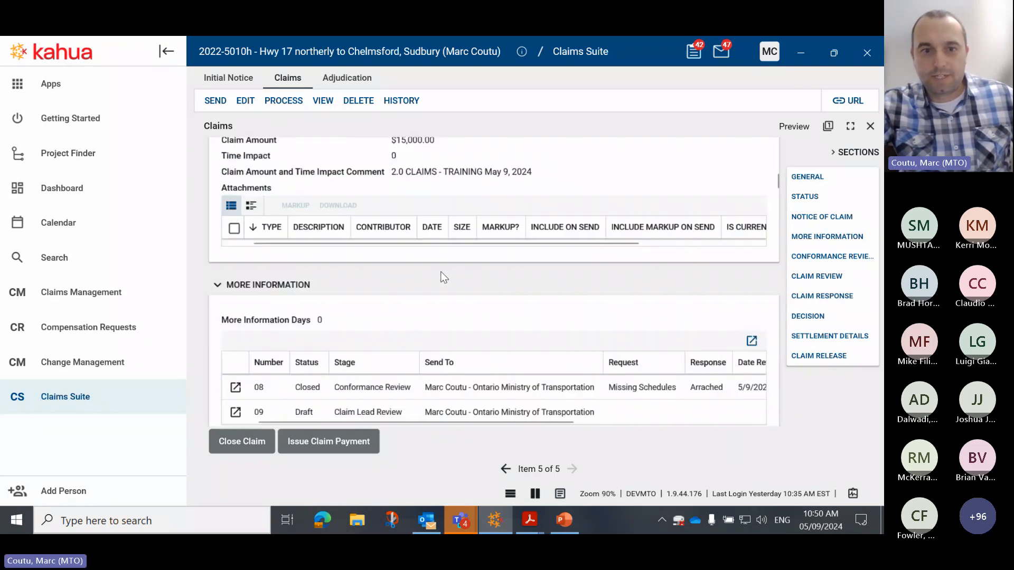
scroll(444, 277, down, 1)
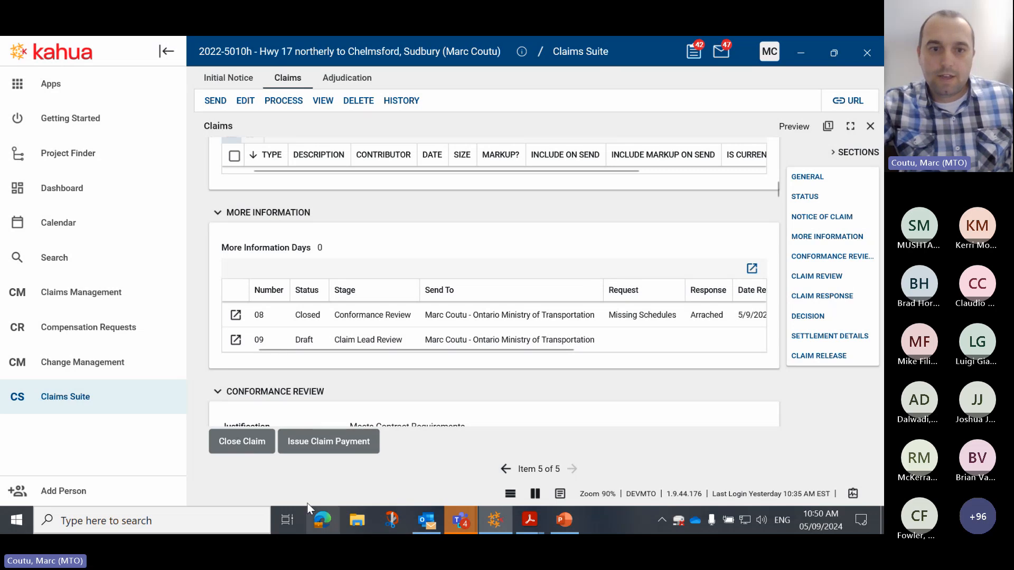
click(334, 447)
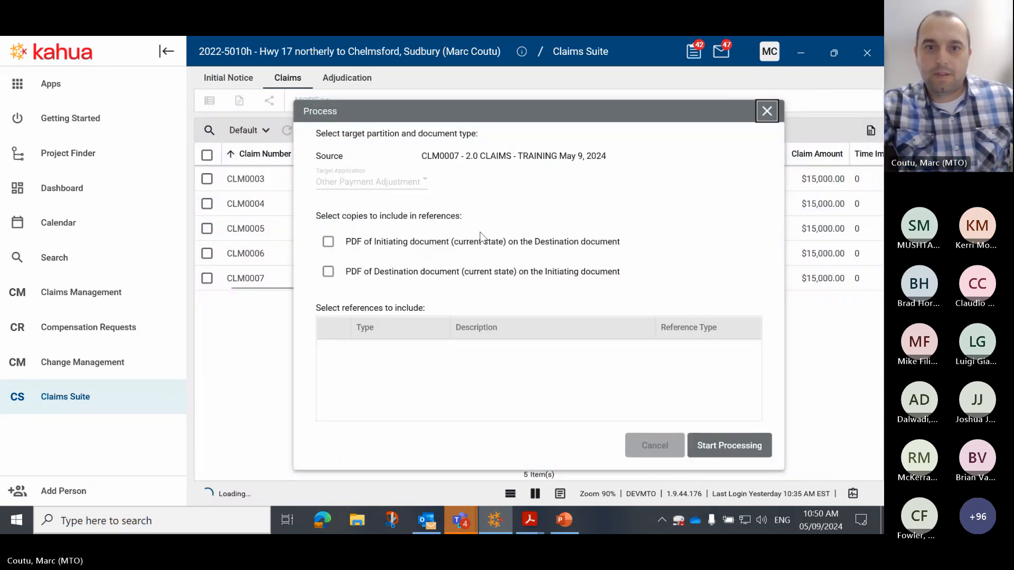
click(736, 444)
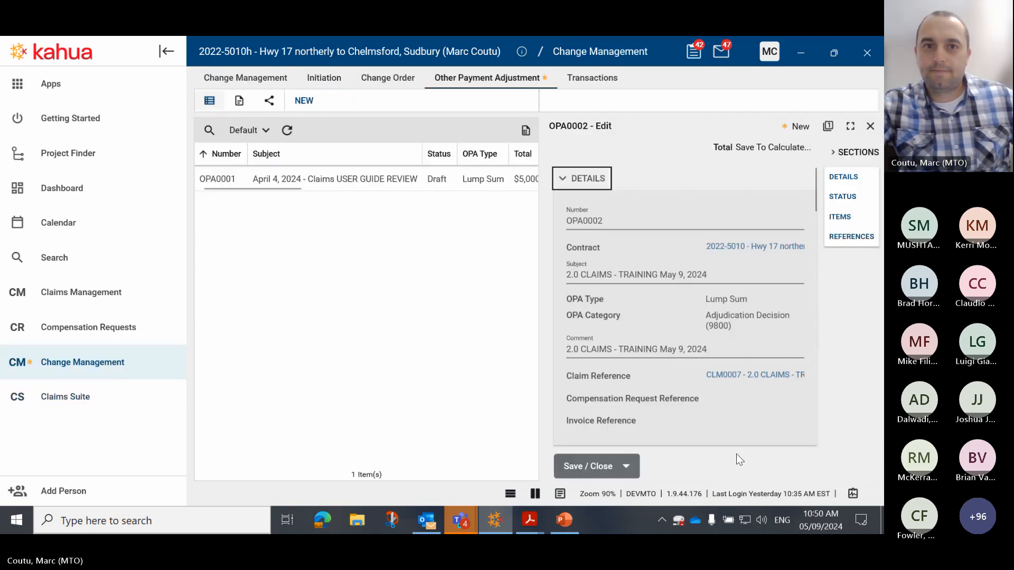
- Expand the new payment adjustment to full width and review its OPA category, details, status and items
click(560, 494)
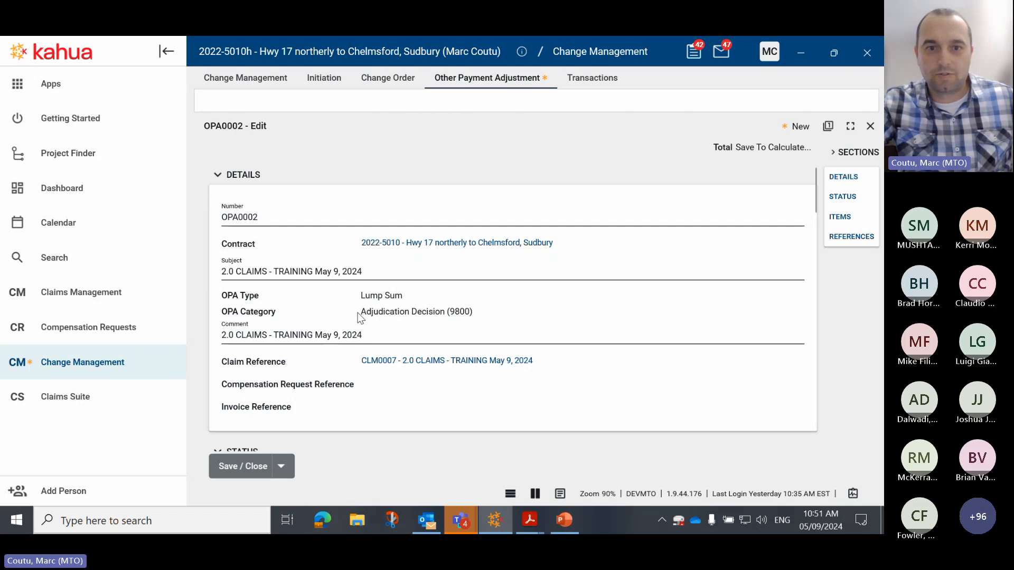
drag(362, 313, 478, 308)
click(500, 309)
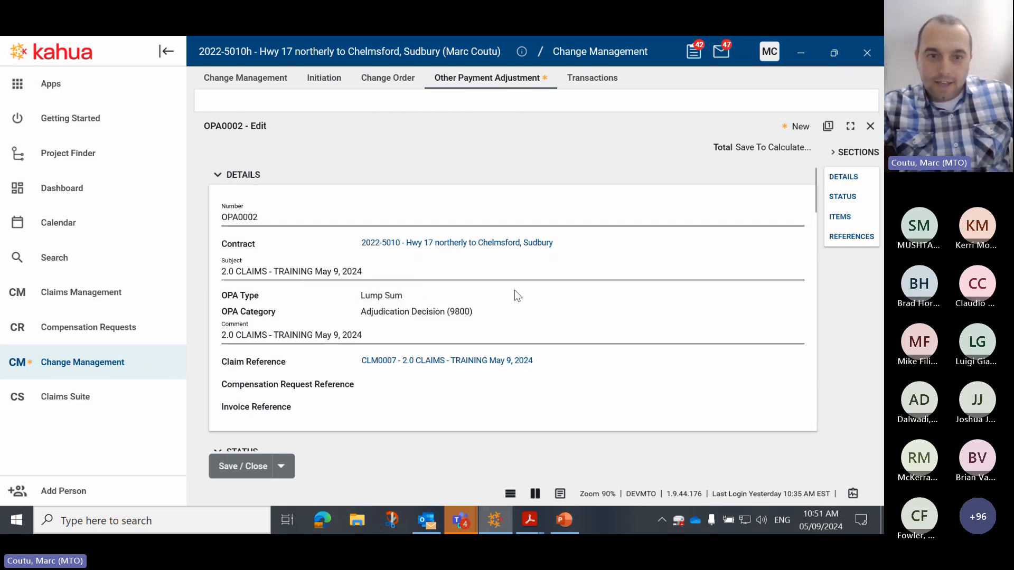
scroll(515, 290, down, 2)
scroll(515, 289, down, 3)
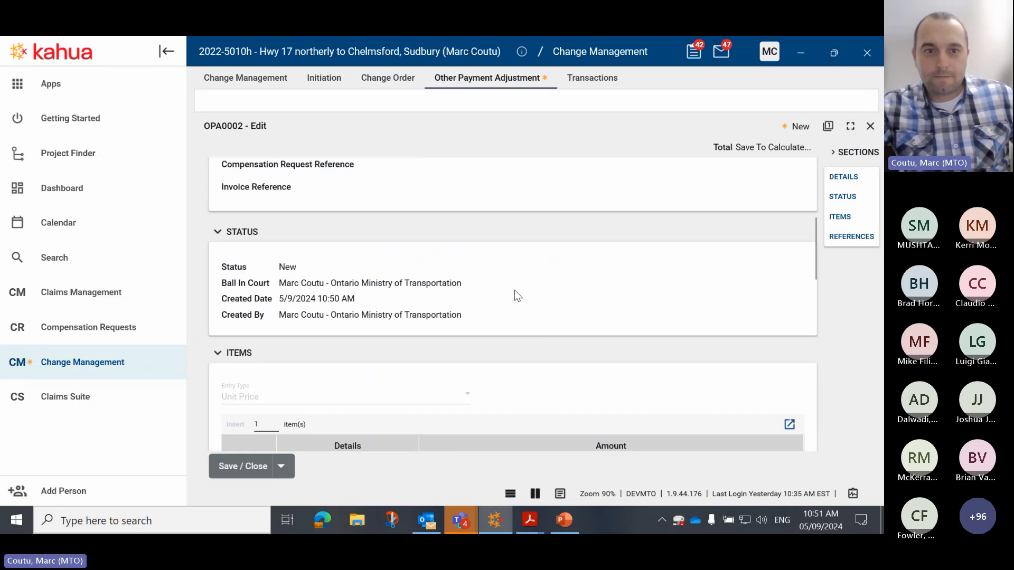
scroll(631, 336, down, 2)
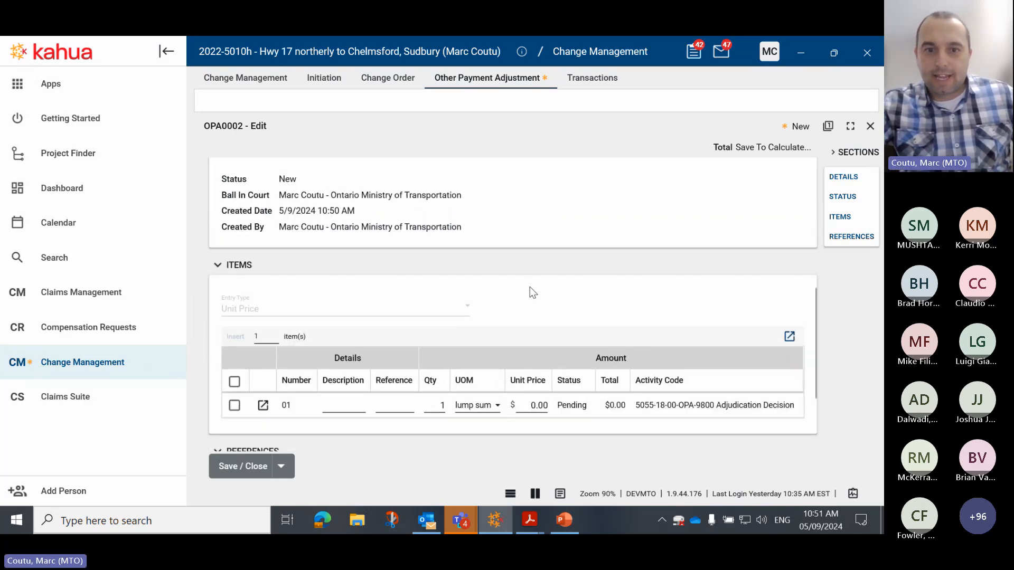
scroll(530, 287, down, 1)
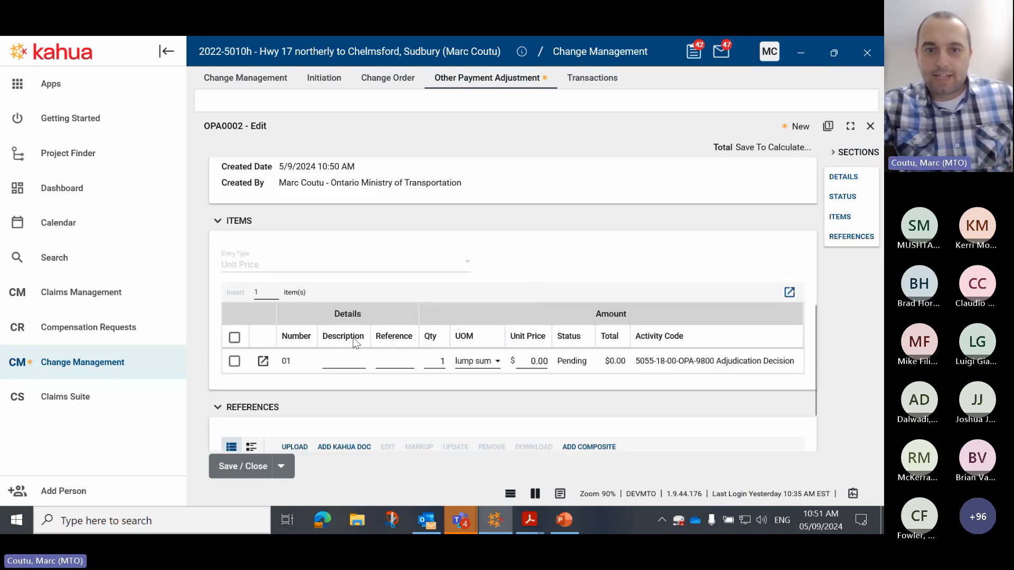
- Enter Claim#7 as the description of item 01 in the payment adjustment
click(333, 362)
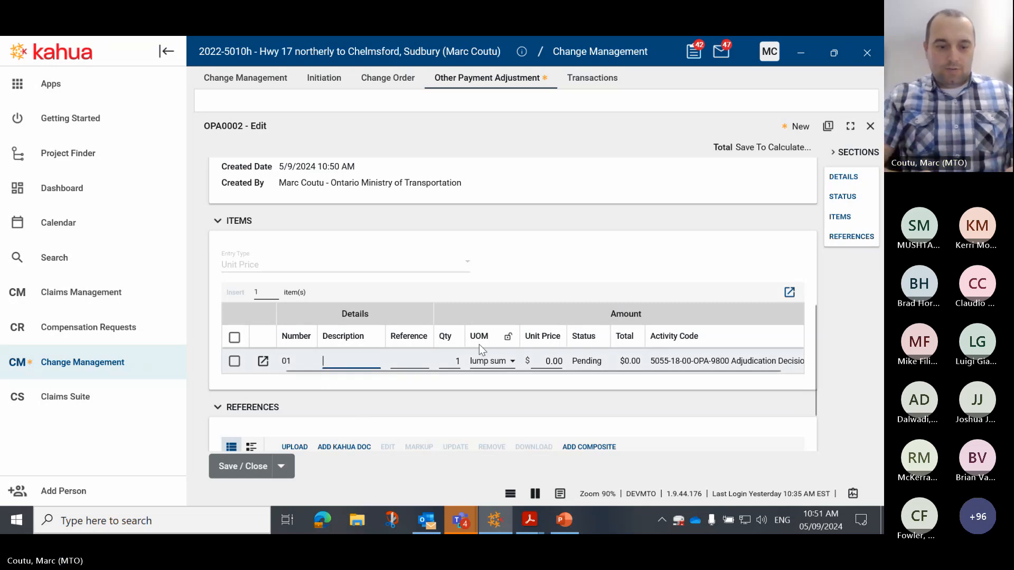
text(Claim)
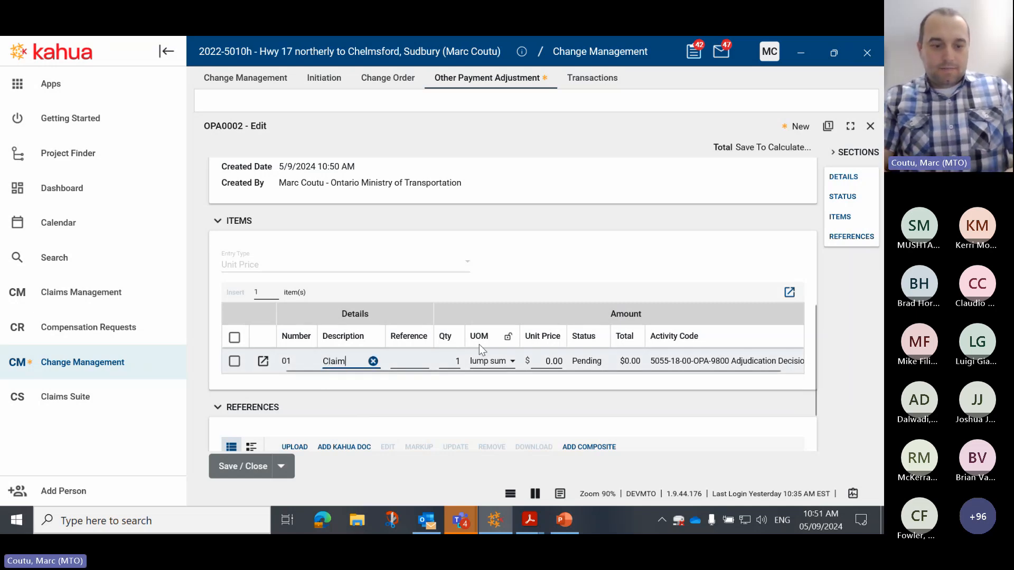
text(#)
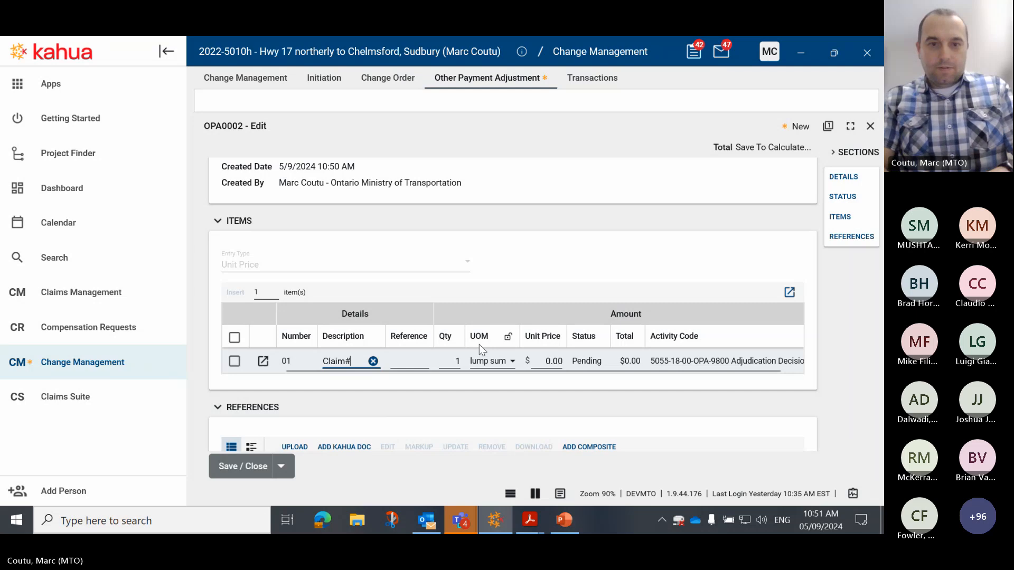
text(7)
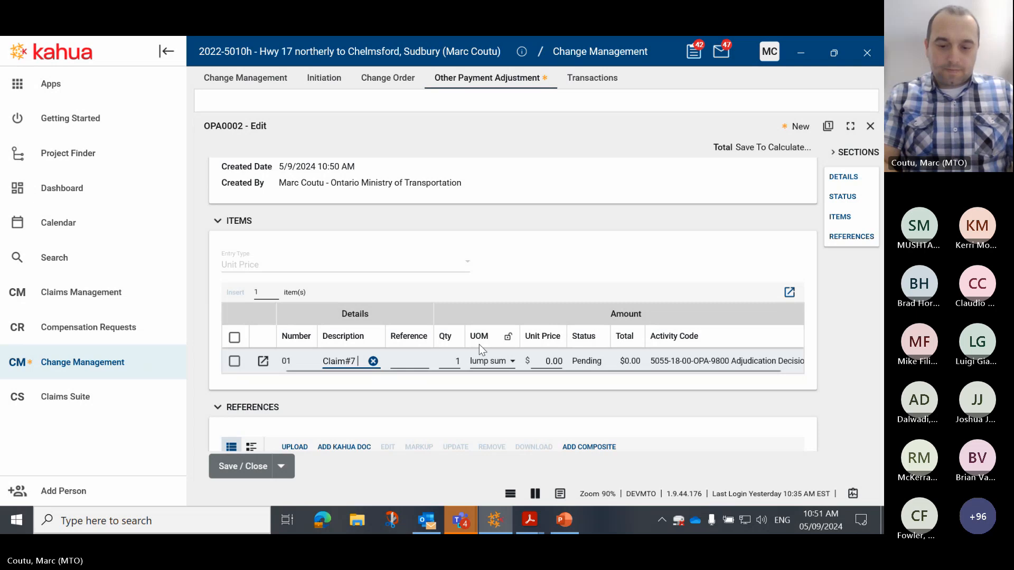
key(shift)
key(shift)
key(shift)
key(shift)
key(shift)
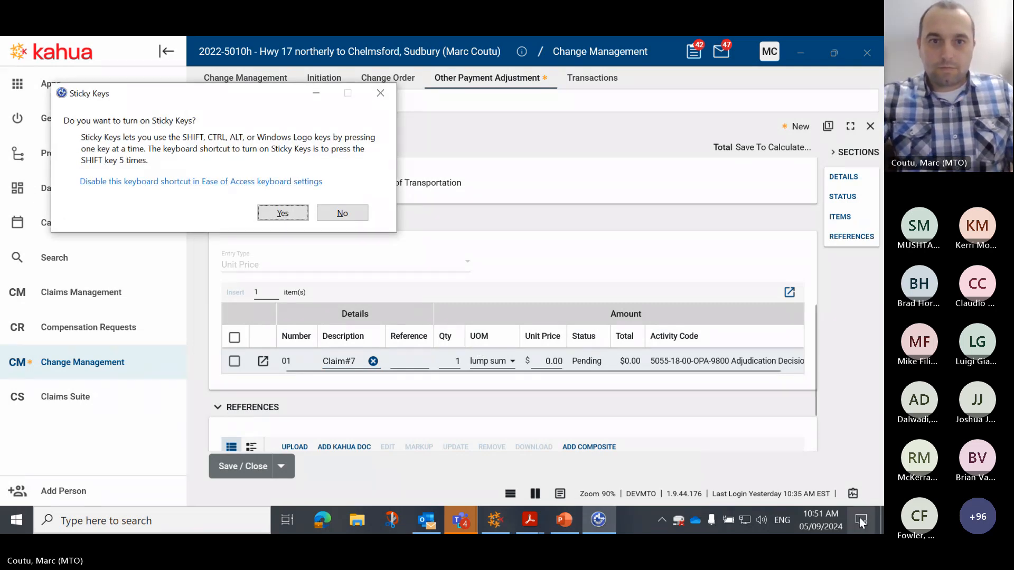
click(346, 212)
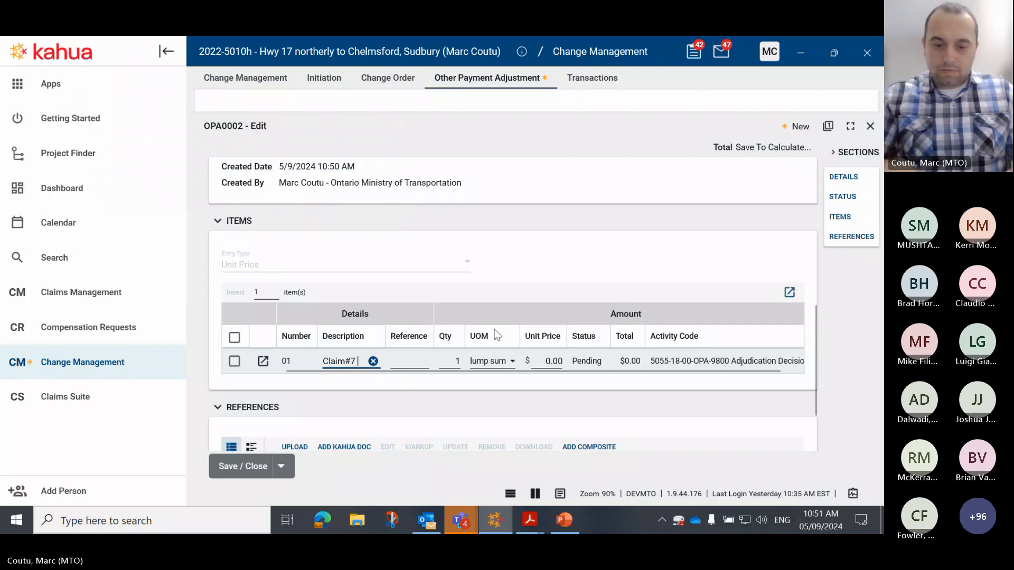
- Complete item 01's description as "Claim#7 Offer" and set its unit price to 15000
text(Offer)
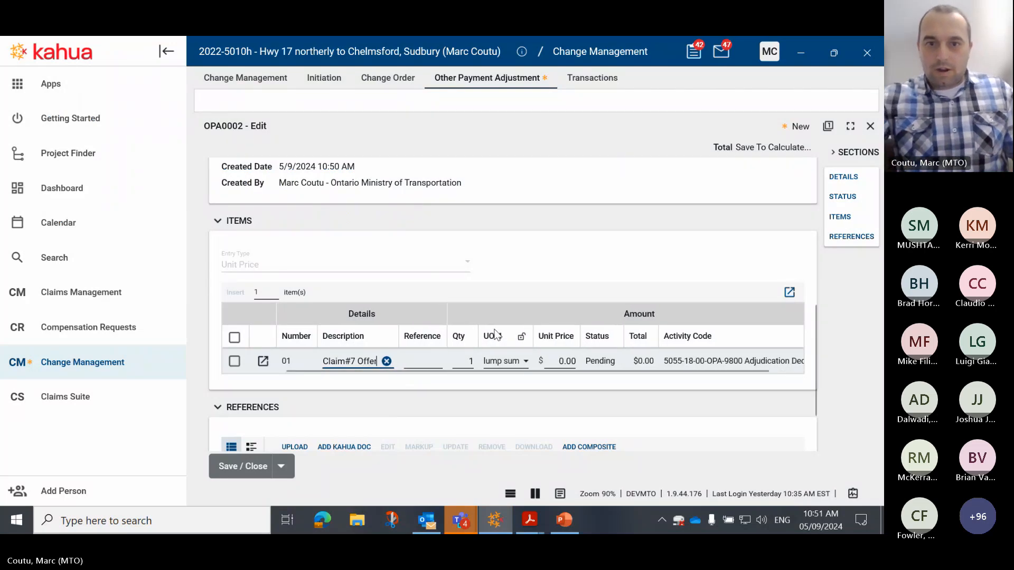
click(566, 360)
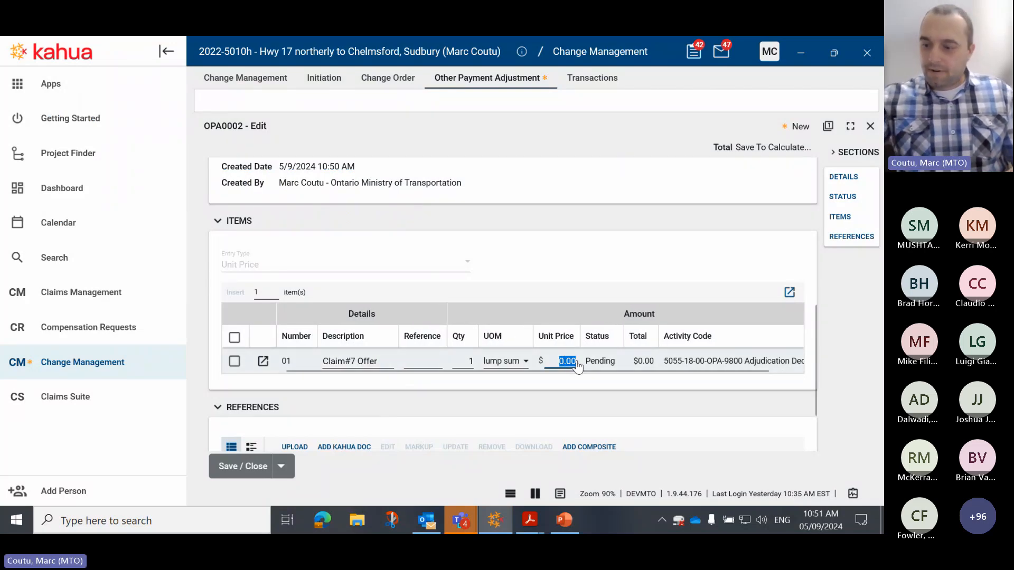
text(15,00)
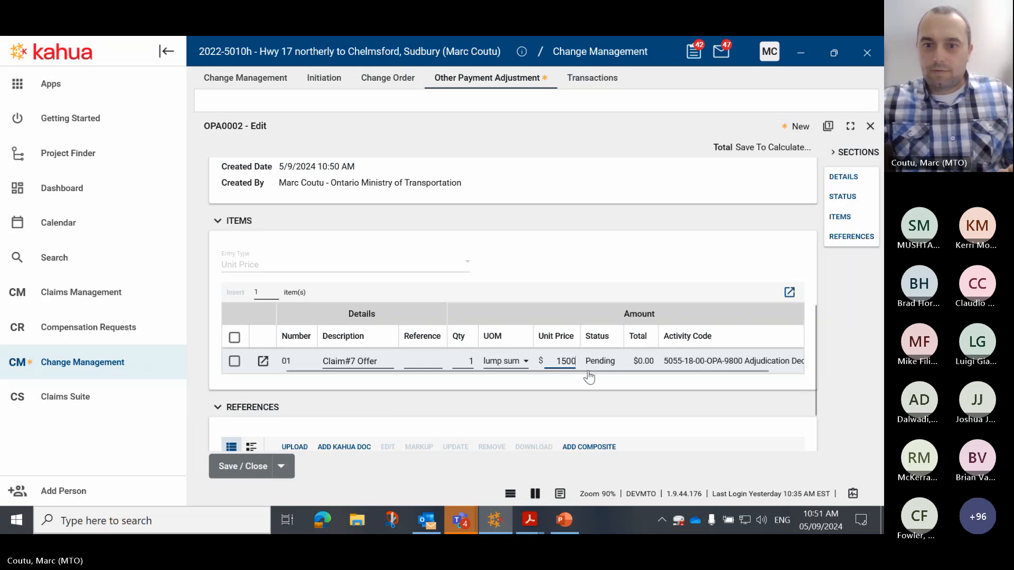
text(0)
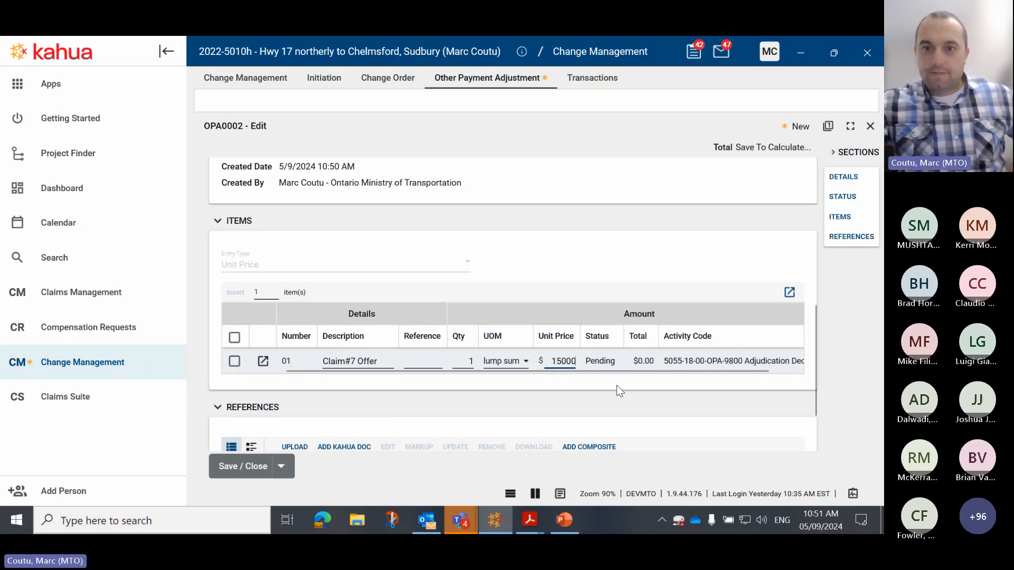
click(613, 258)
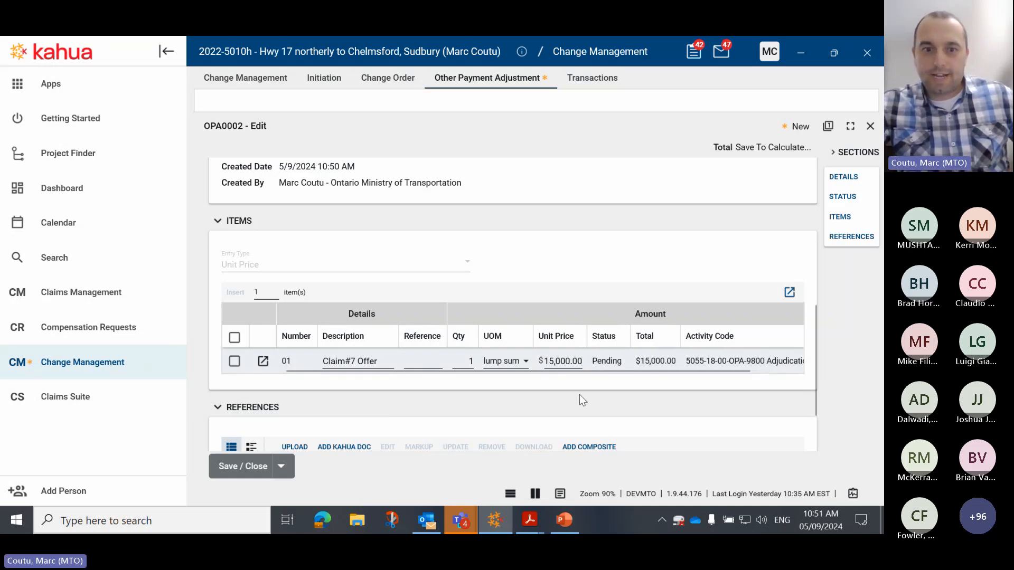
- Check item 01's activity code and the References section, and save and close the payment adjustment
drag(585, 371, 676, 375)
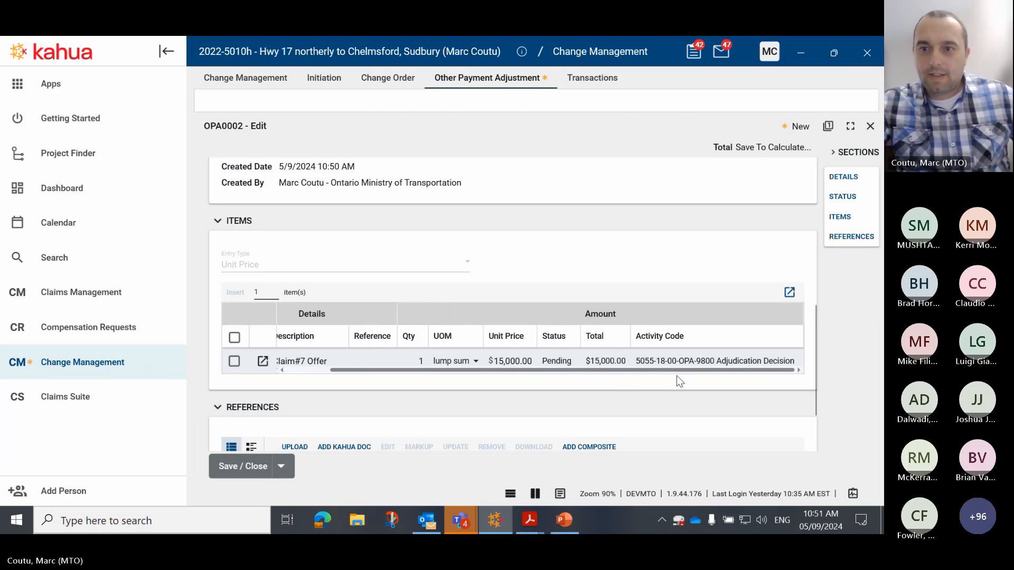
scroll(392, 422, down, 2)
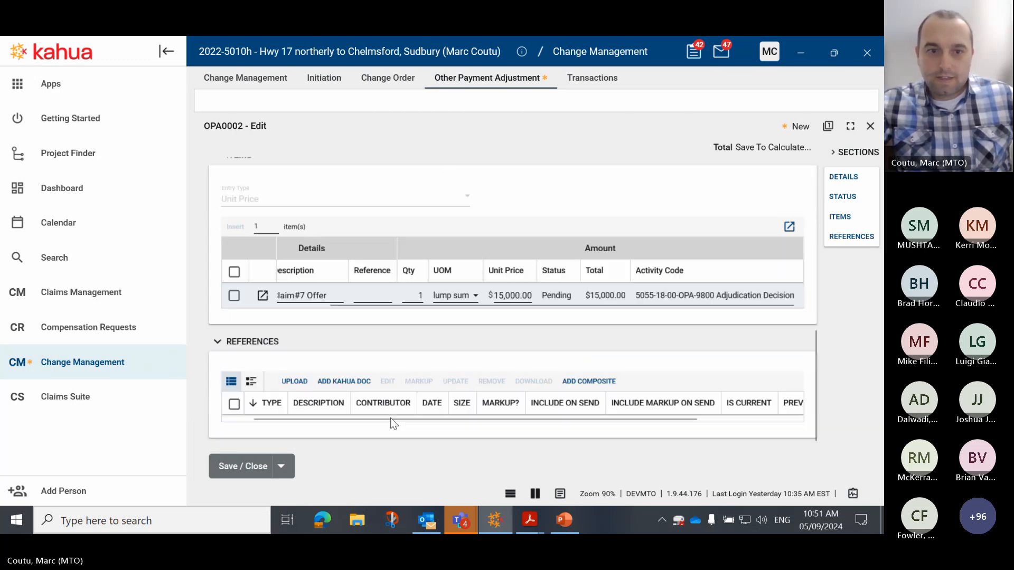
click(241, 463)
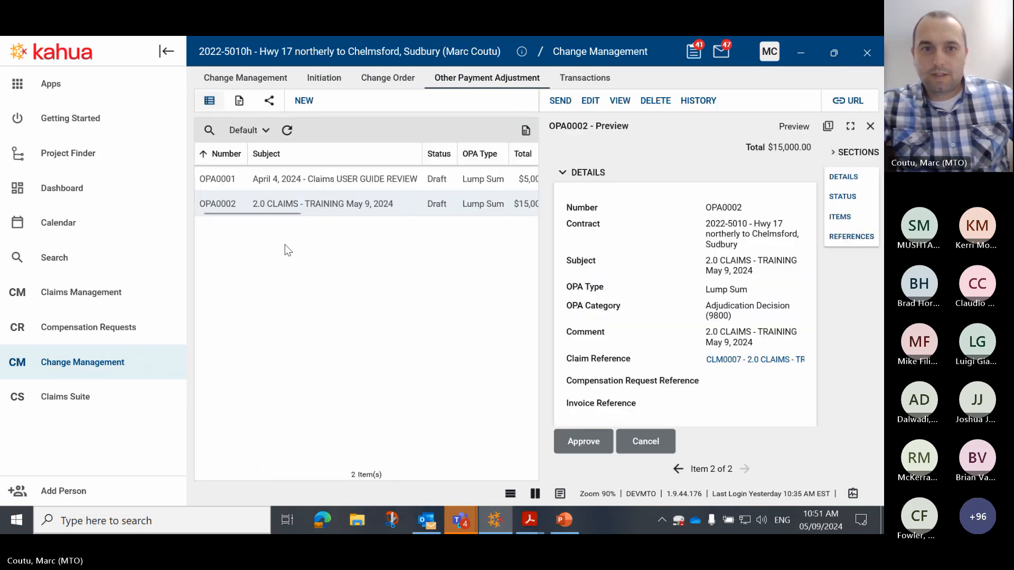
- Review the saved OPA0002 payment adjustment's status and items, and try to approve it
click(331, 201)
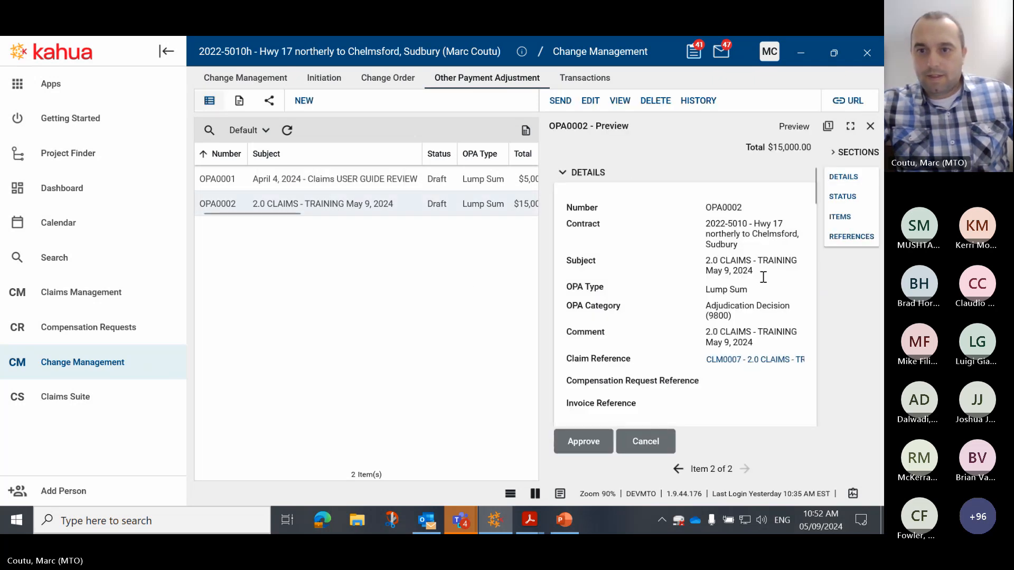
scroll(755, 295, down, 3)
scroll(756, 294, down, 1)
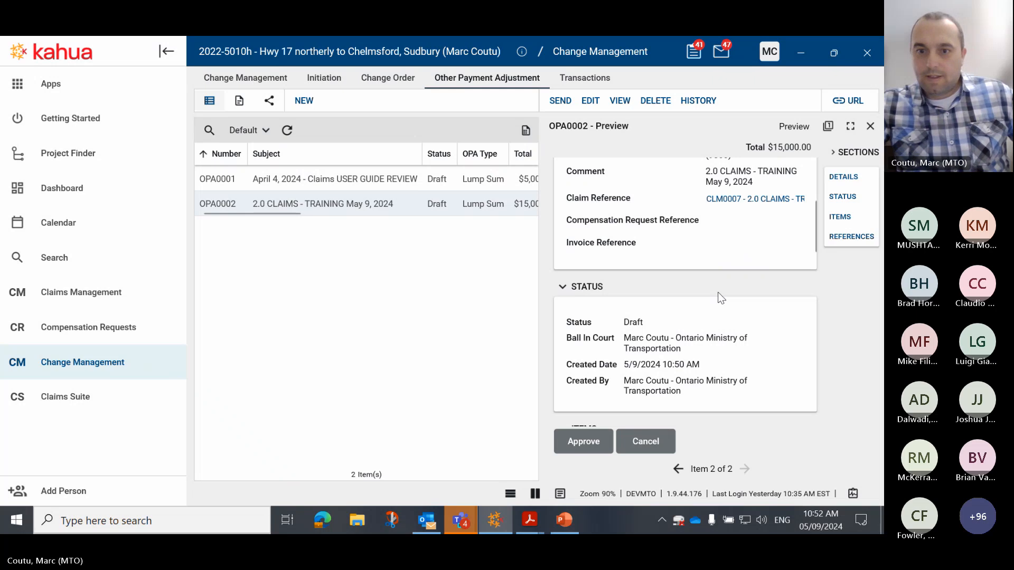
scroll(718, 292, down, 4)
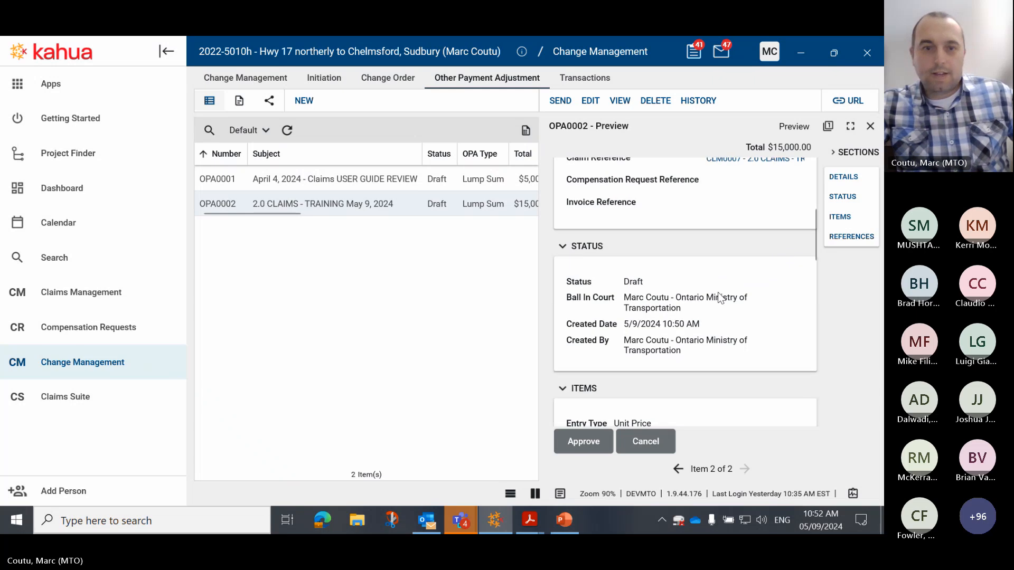
click(584, 442)
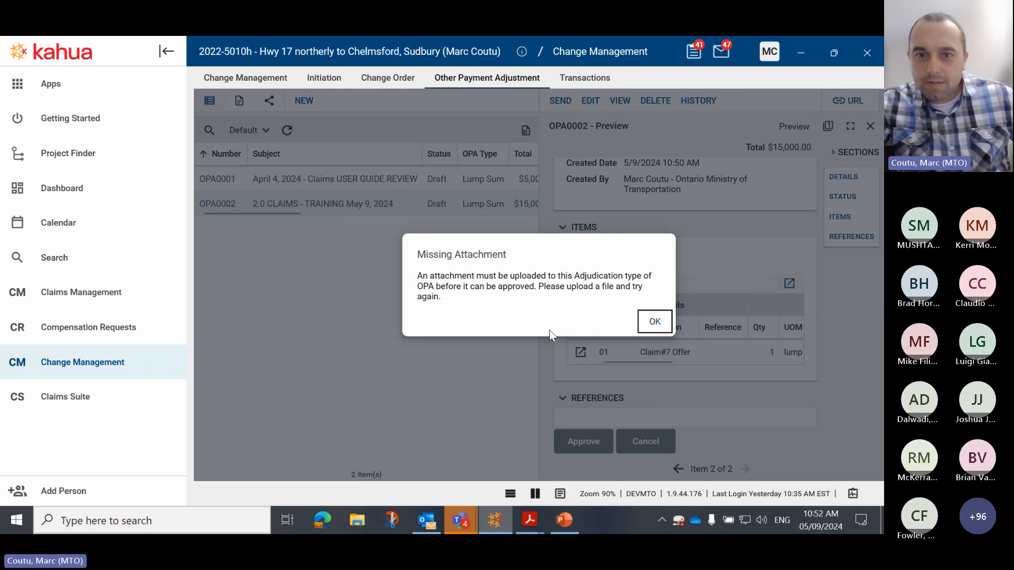
click(655, 322)
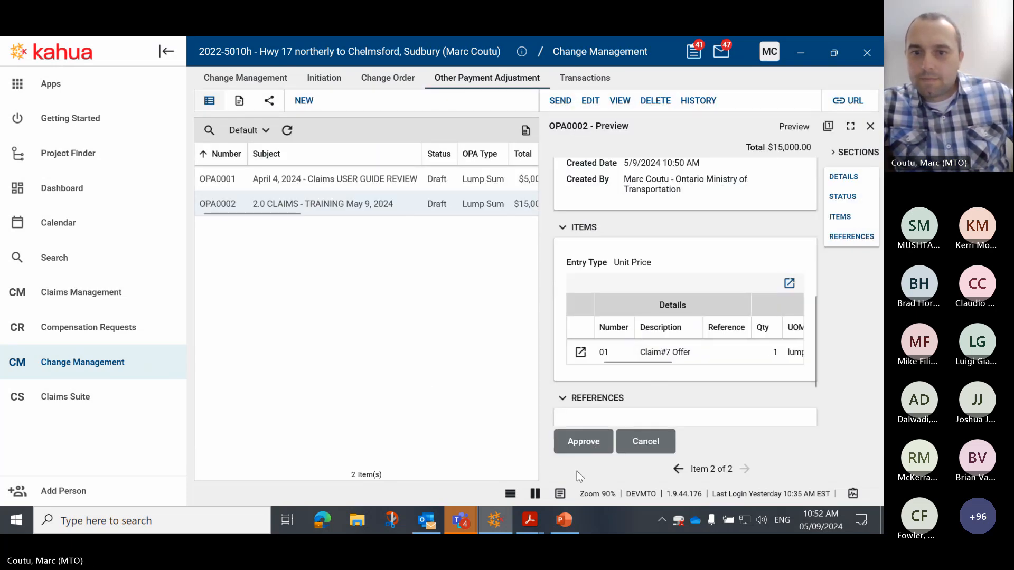
- Review OPA0002's details and item 01 at full width, and retry approving the payment adjustment
click(560, 494)
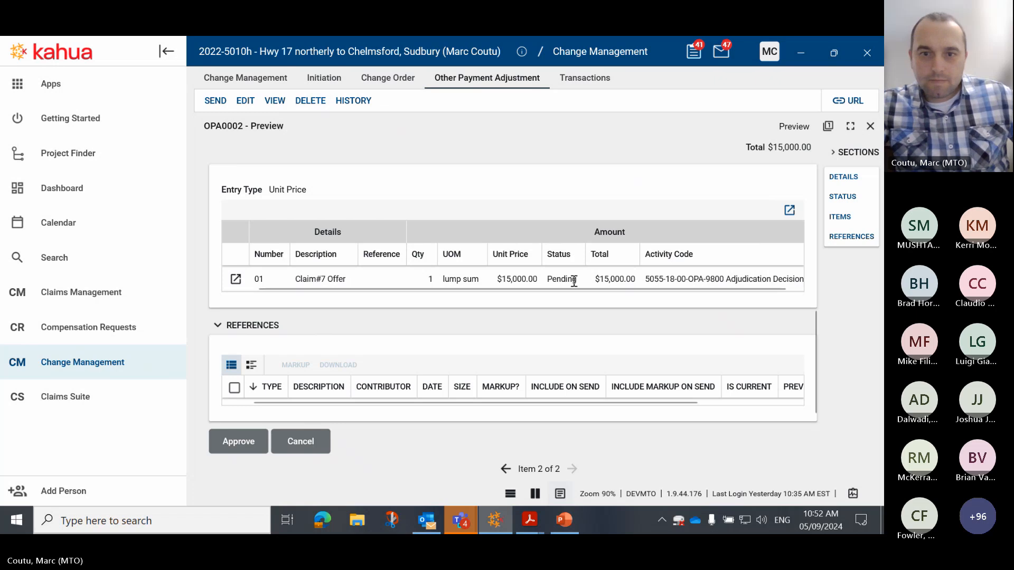
scroll(448, 332, up, 8)
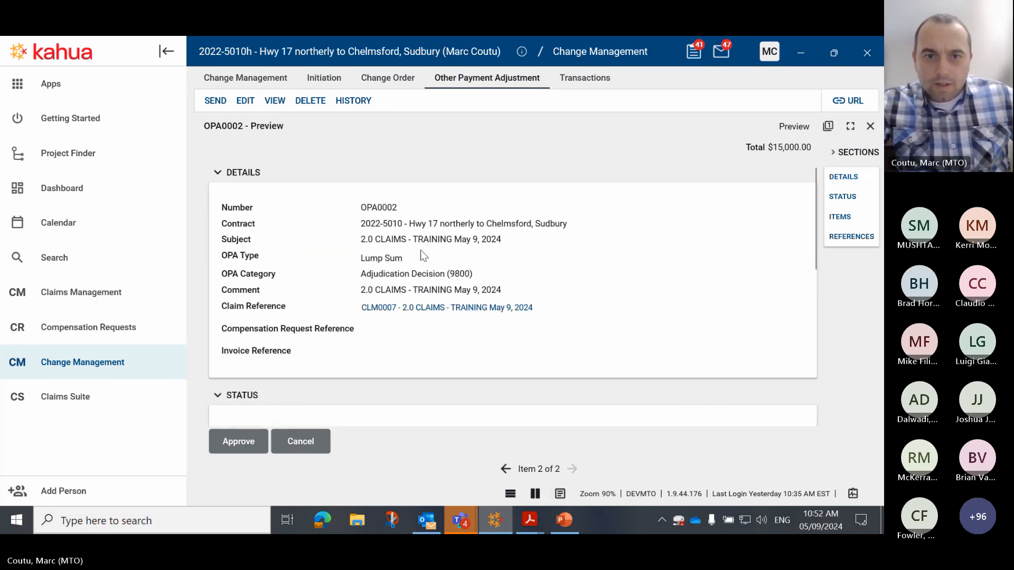
scroll(417, 335, down, 3)
scroll(416, 336, down, 5)
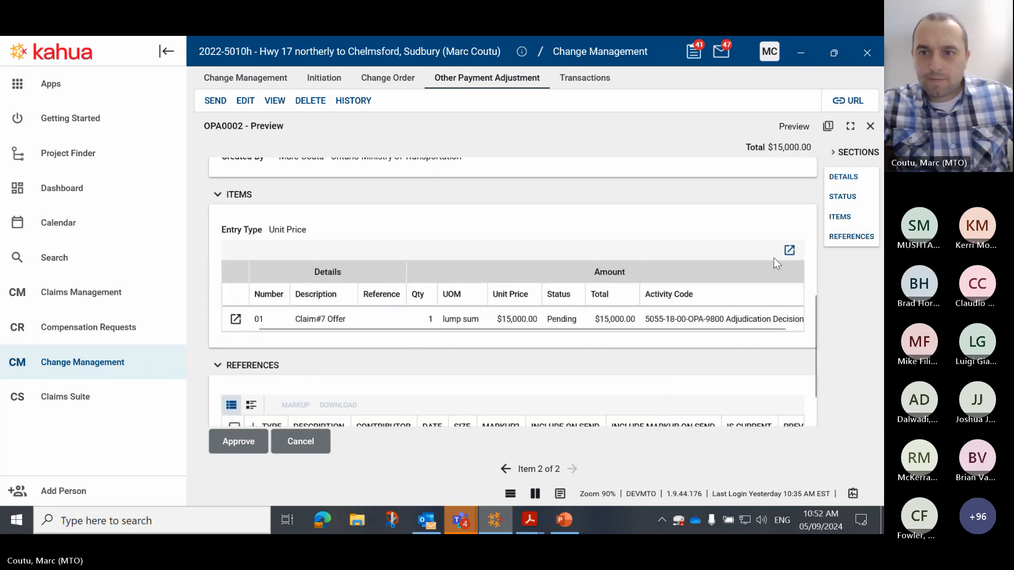
click(790, 251)
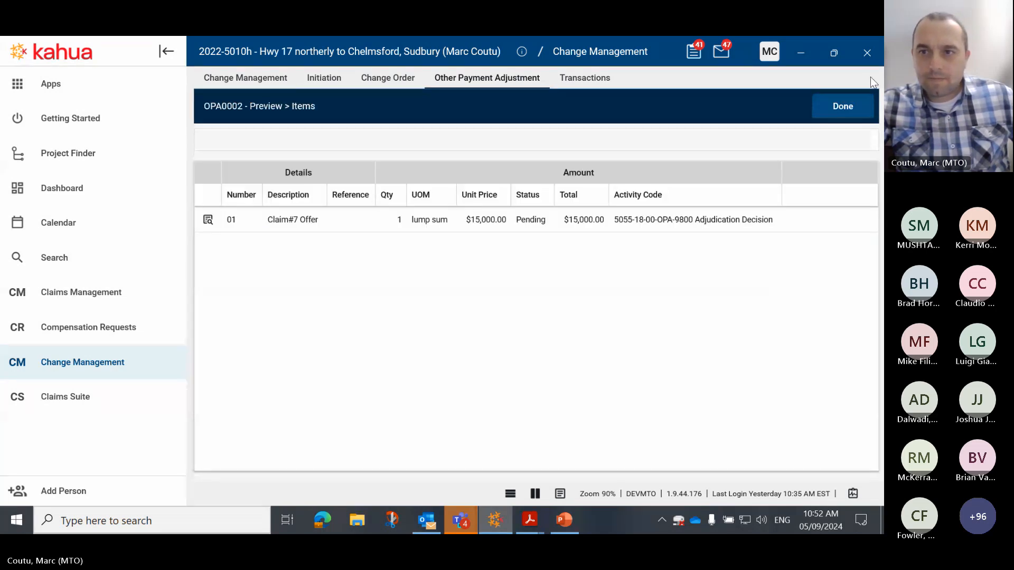
click(847, 110)
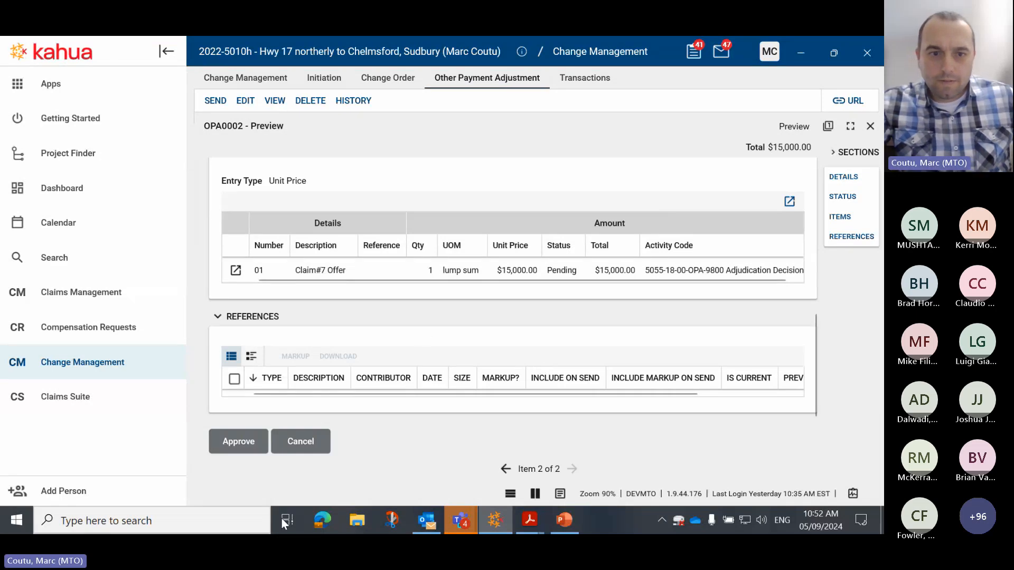
click(247, 445)
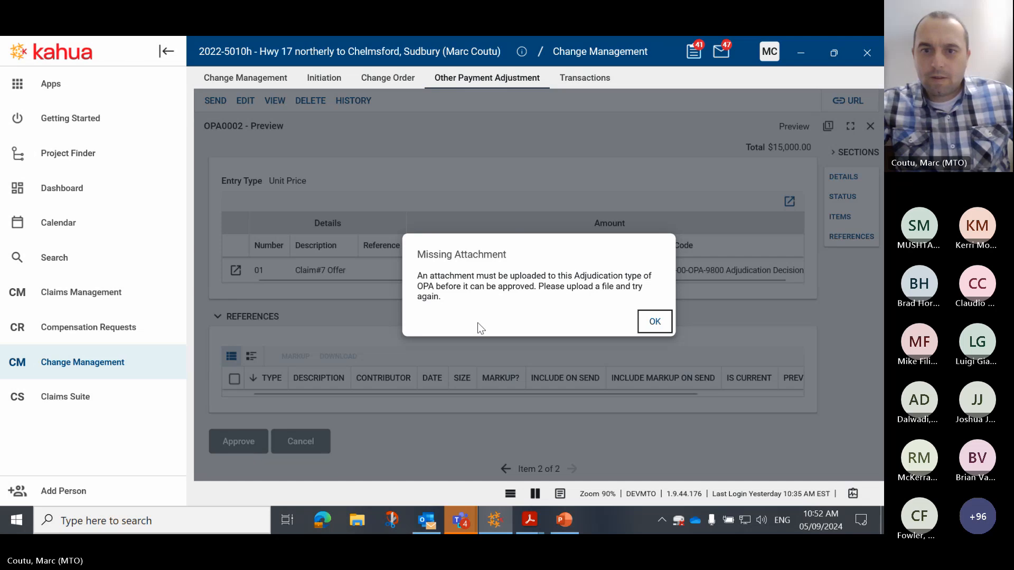
click(655, 323)
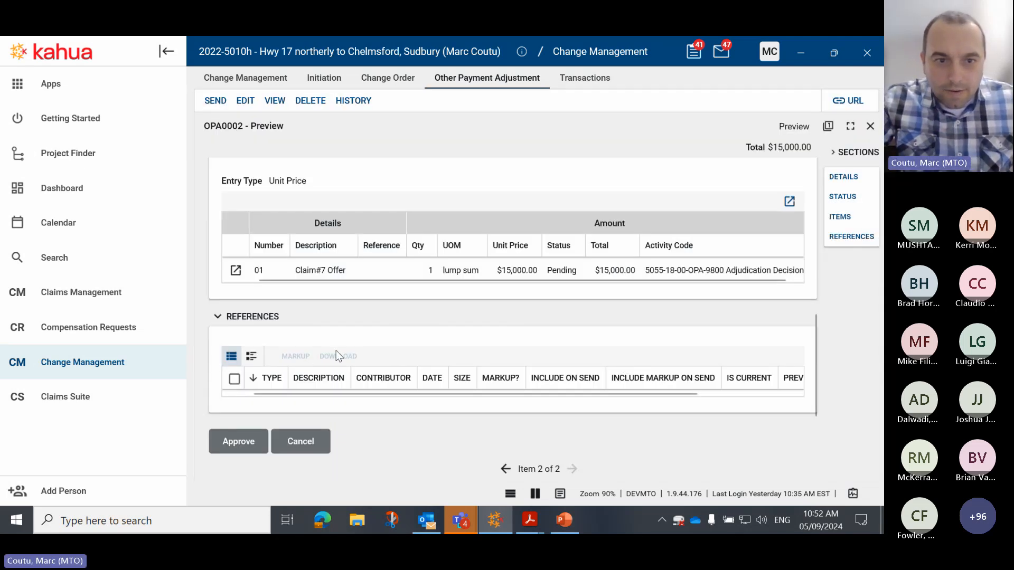
- Edit OPA0002 and upload TEST DOCUMENT.pdf from the CMS EOI folder to its references
scroll(341, 353, up, 5)
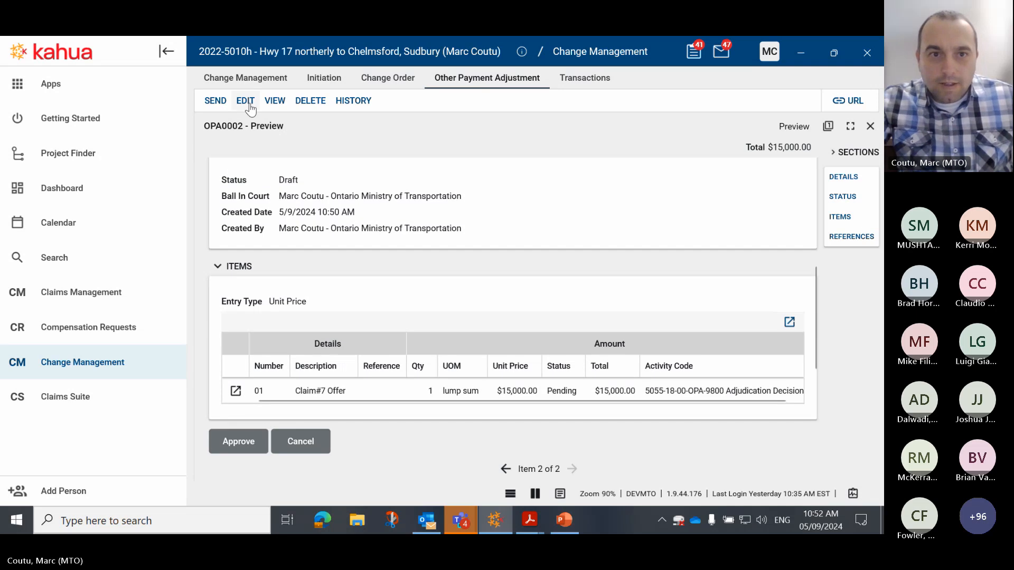
click(246, 100)
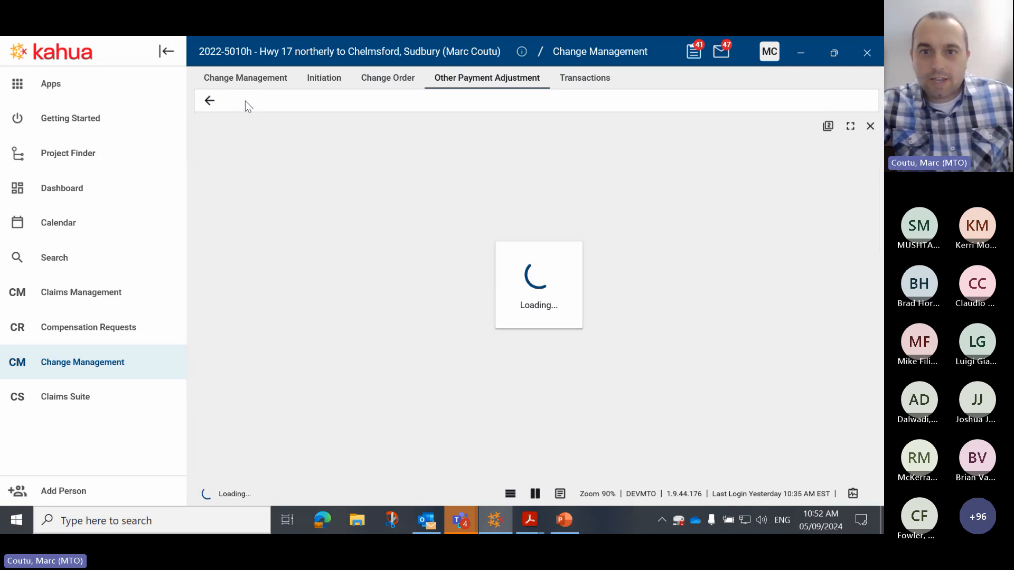
scroll(584, 267, down, 5)
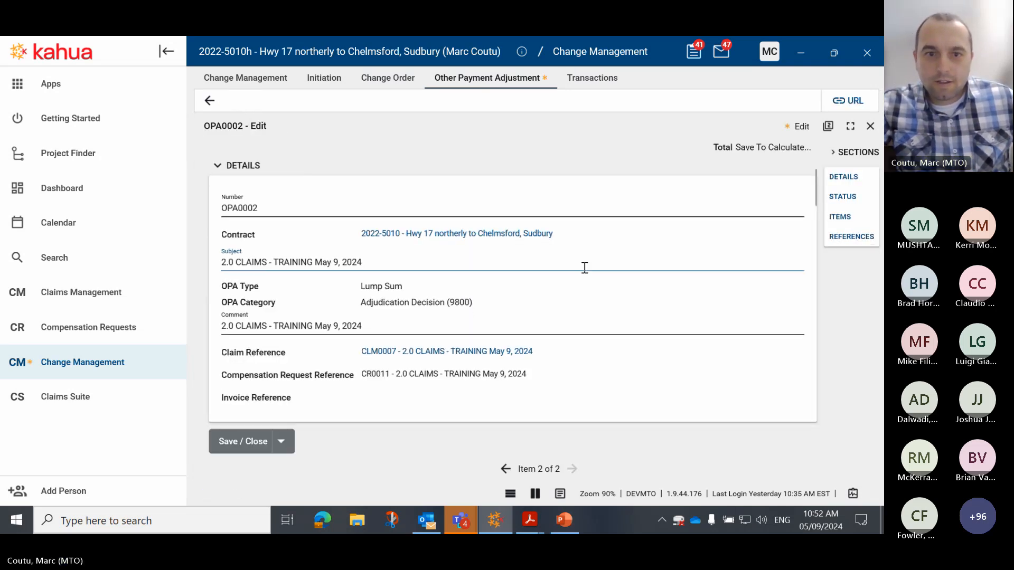
scroll(584, 268, down, 1)
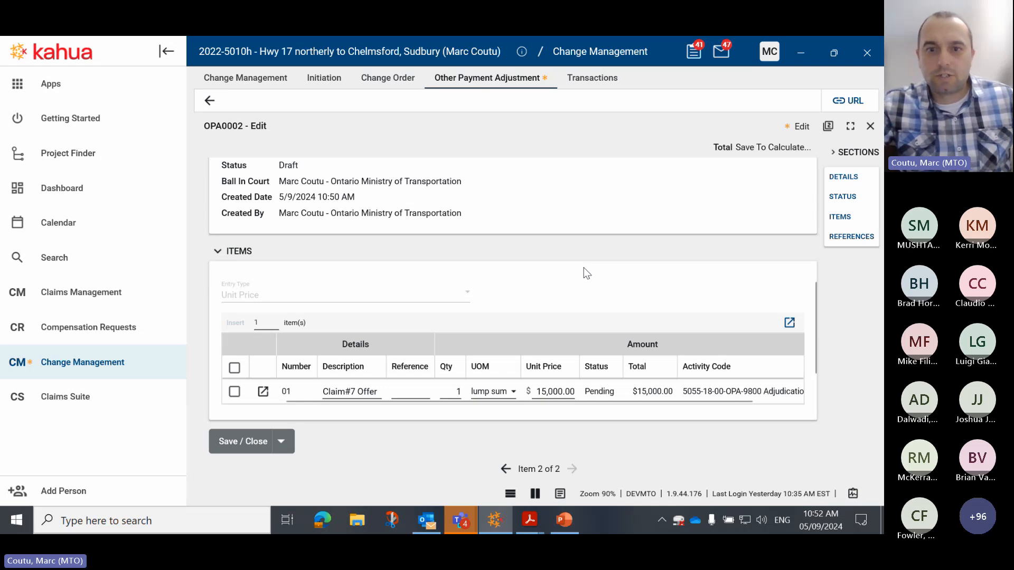
scroll(584, 268, down, 4)
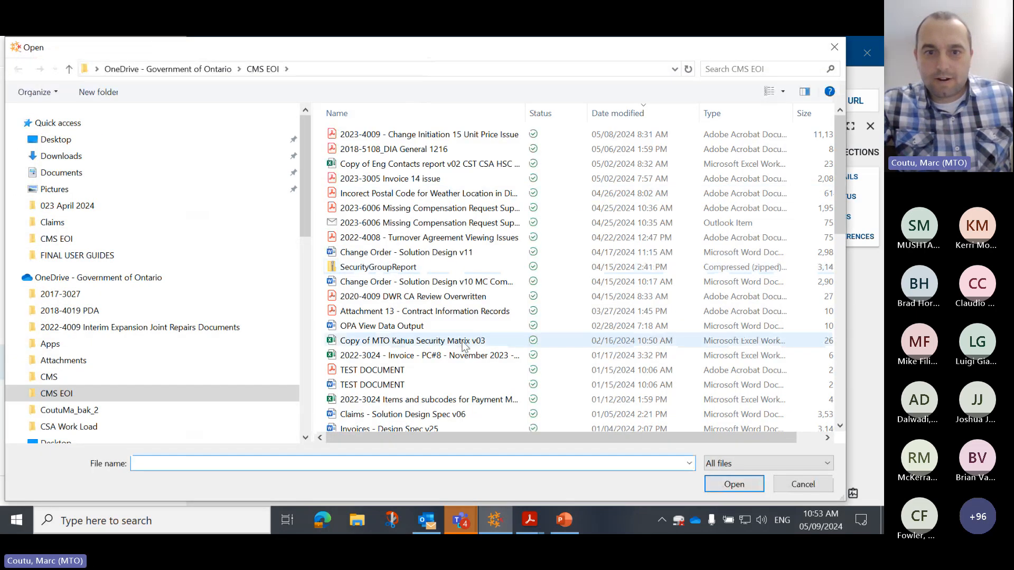
click(407, 374)
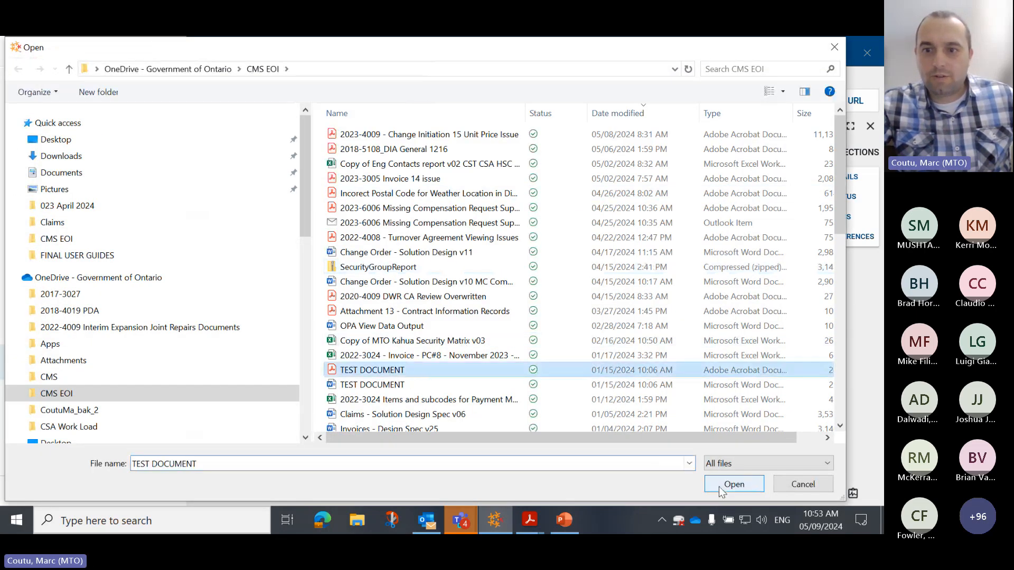
click(733, 485)
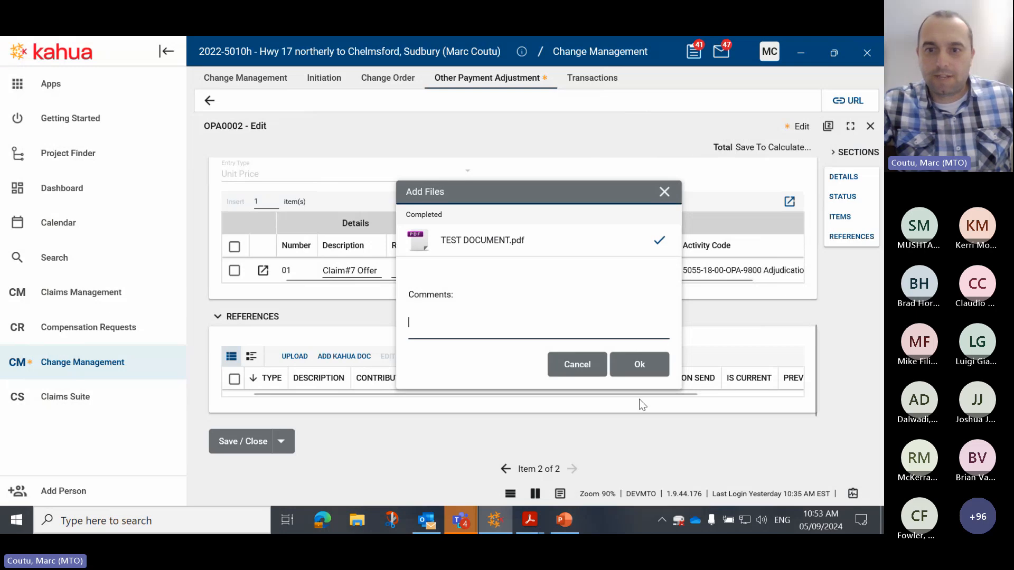
click(645, 363)
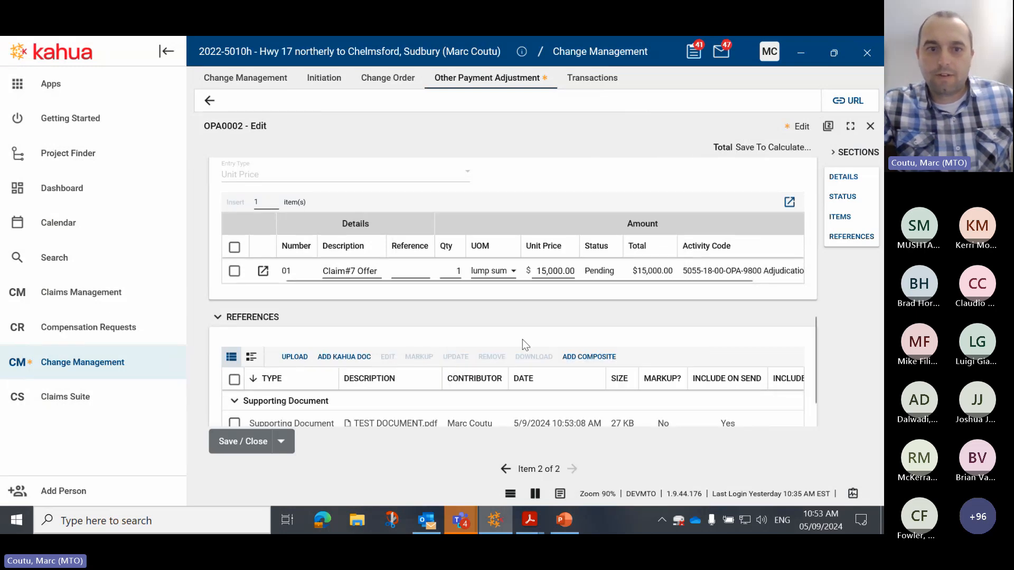
- Save and close the OPA0002 payment adjustment, and approve it
scroll(390, 455, down, 1)
click(243, 441)
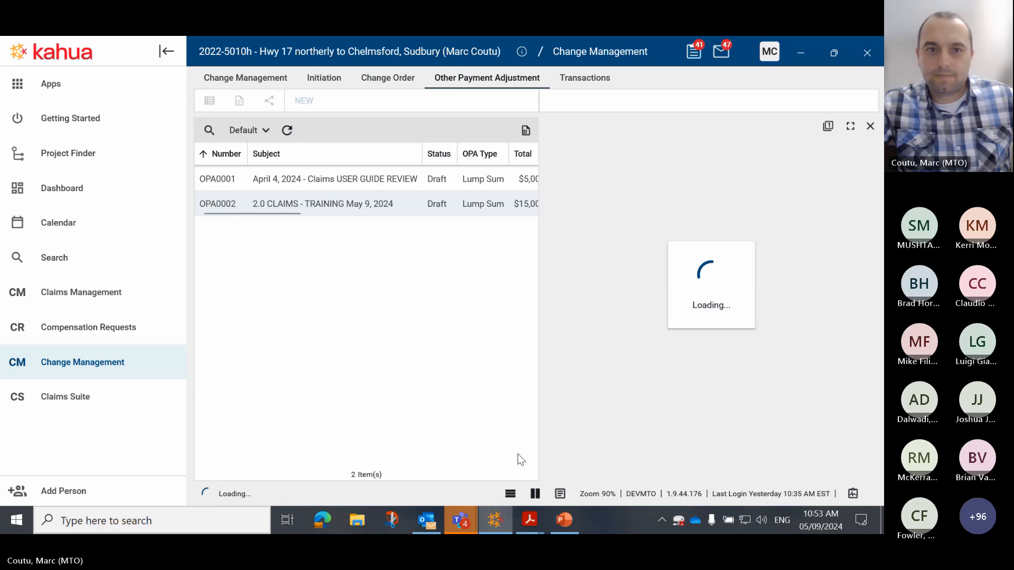
click(590, 439)
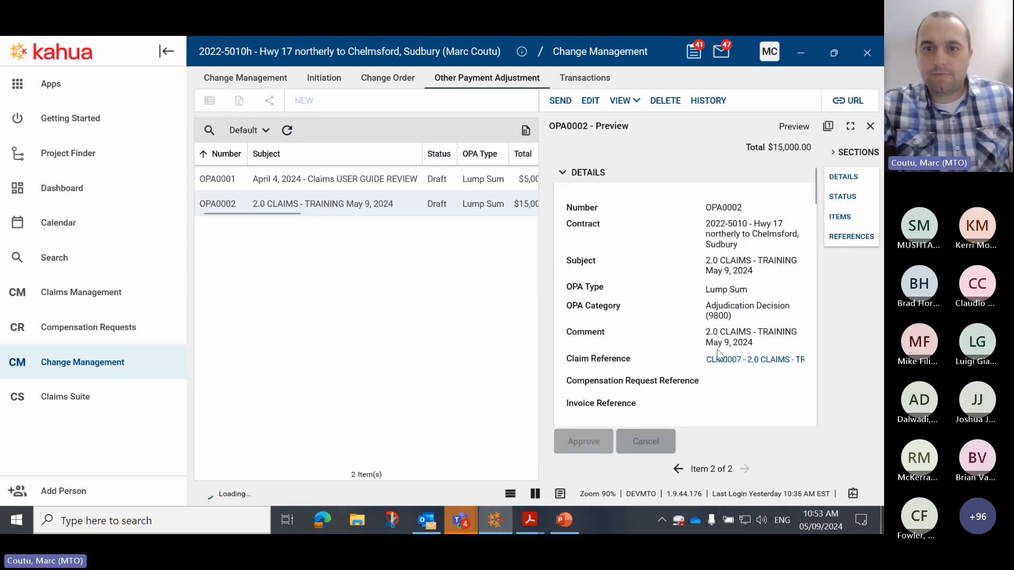
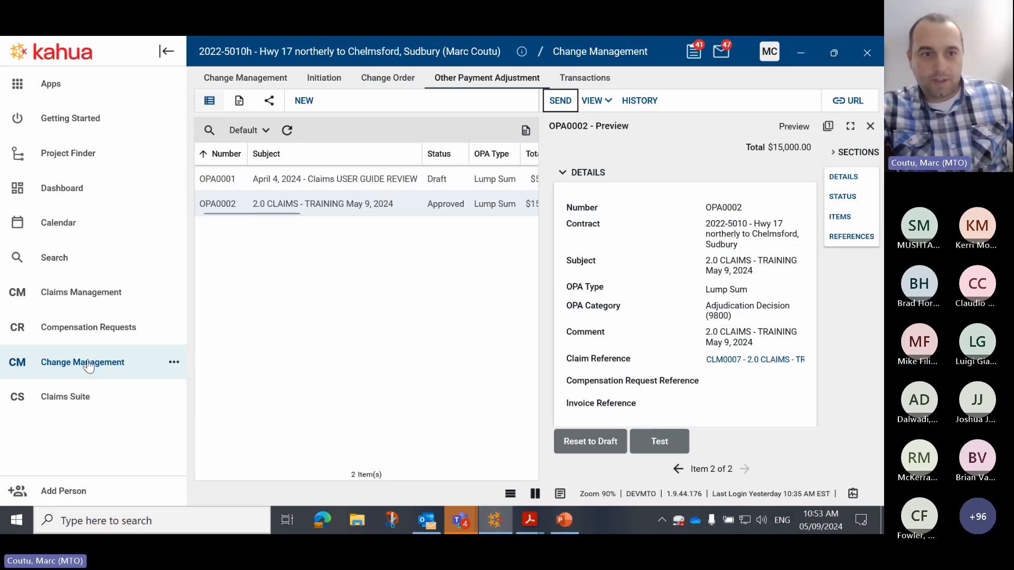
- View compensation request CR0012 at full width and follow its link to initial notice NOI0006
click(84, 328)
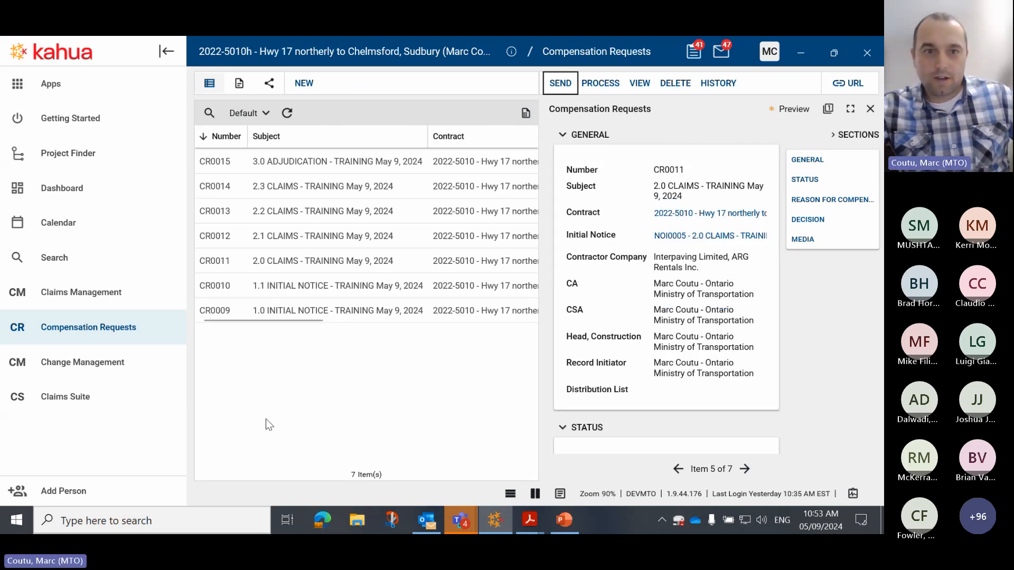
click(323, 237)
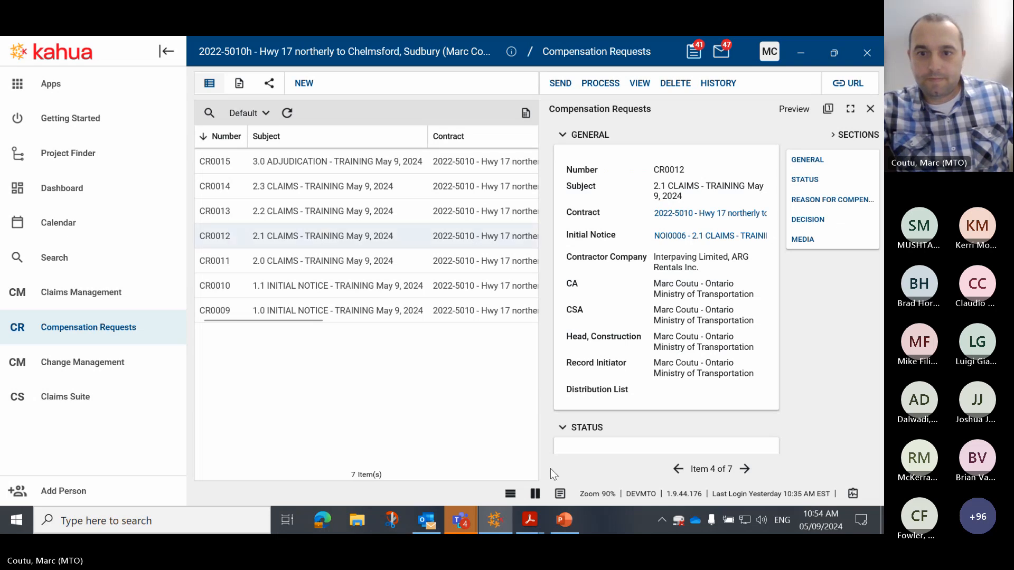
click(561, 495)
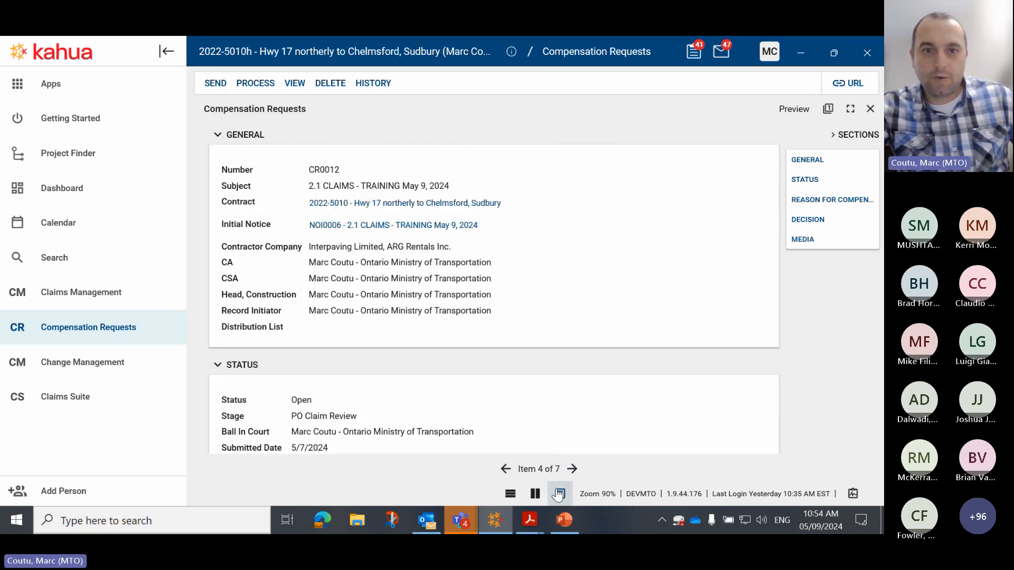
click(359, 226)
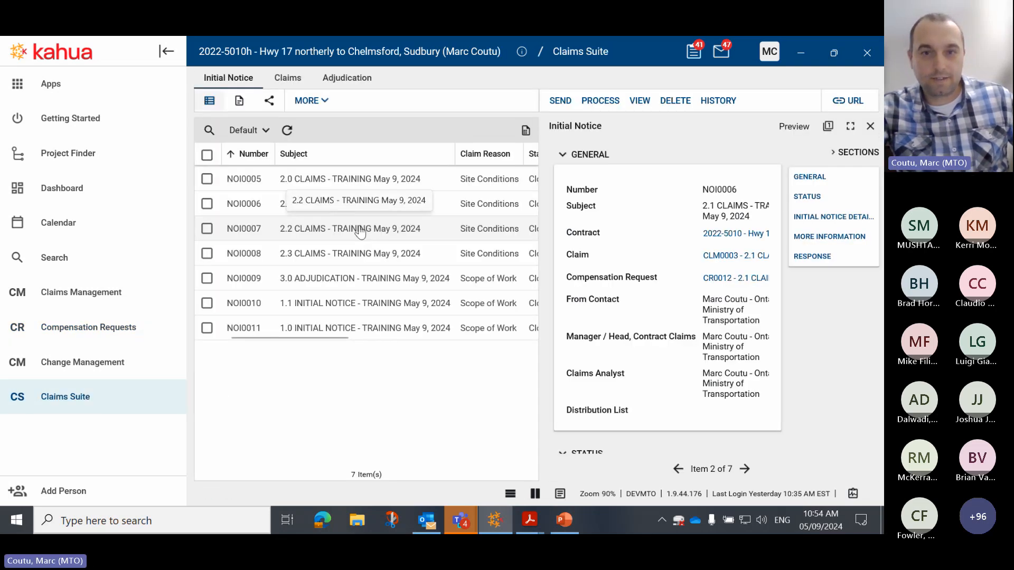
click(552, 492)
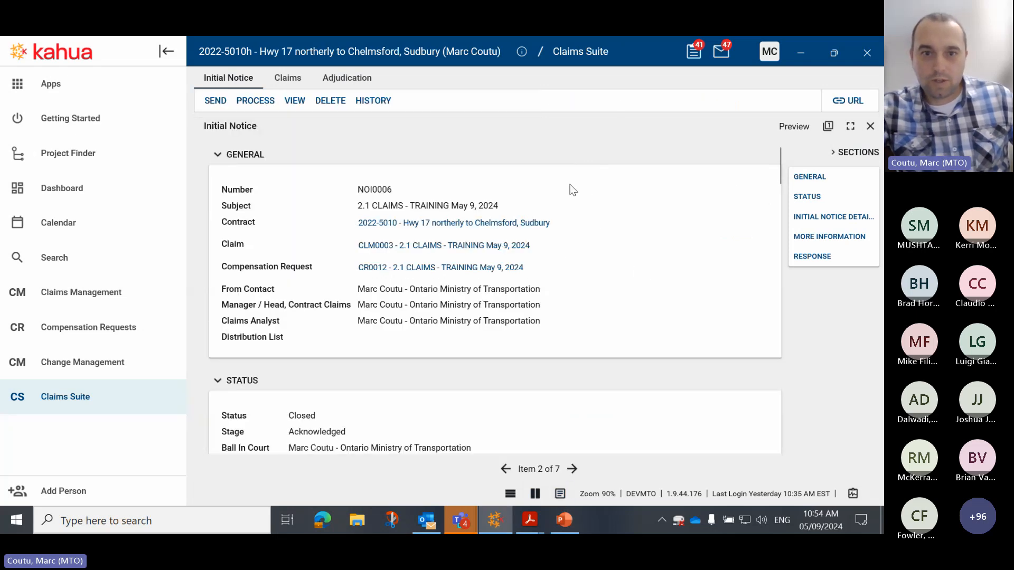
- Follow the initial notice's link to claim CLM0003, view the claim at full width, and close it
click(419, 245)
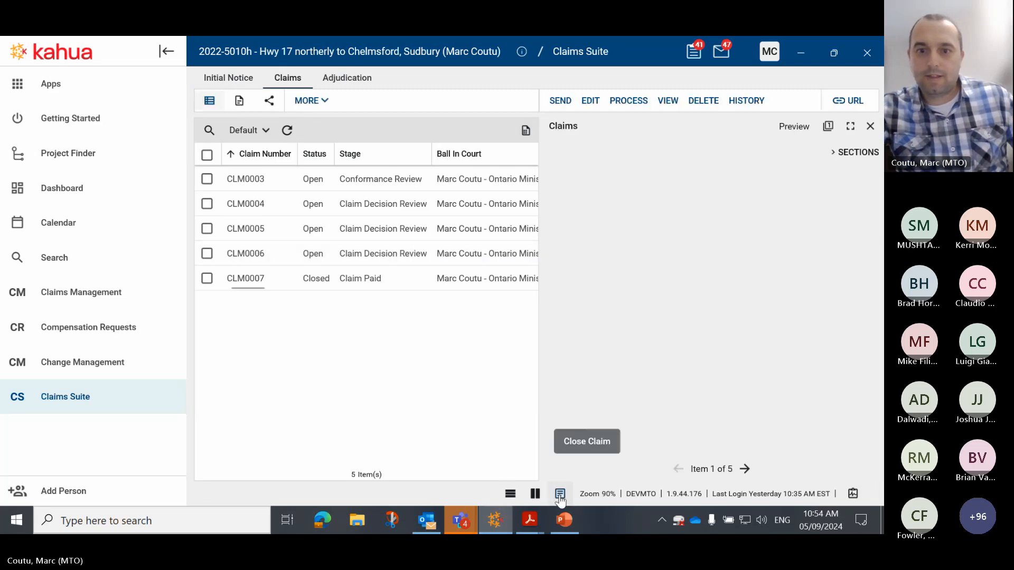
click(560, 494)
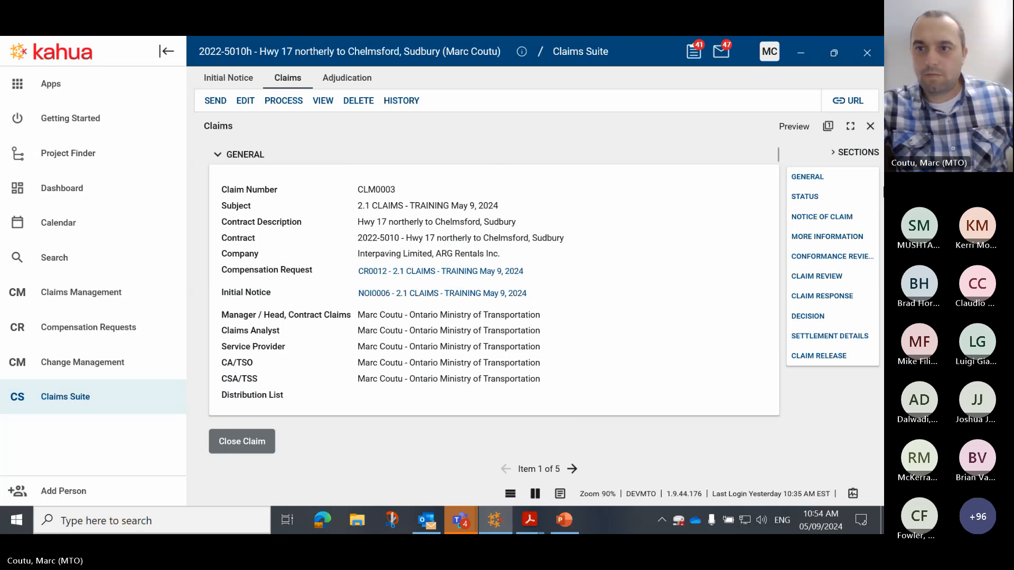
click(870, 126)
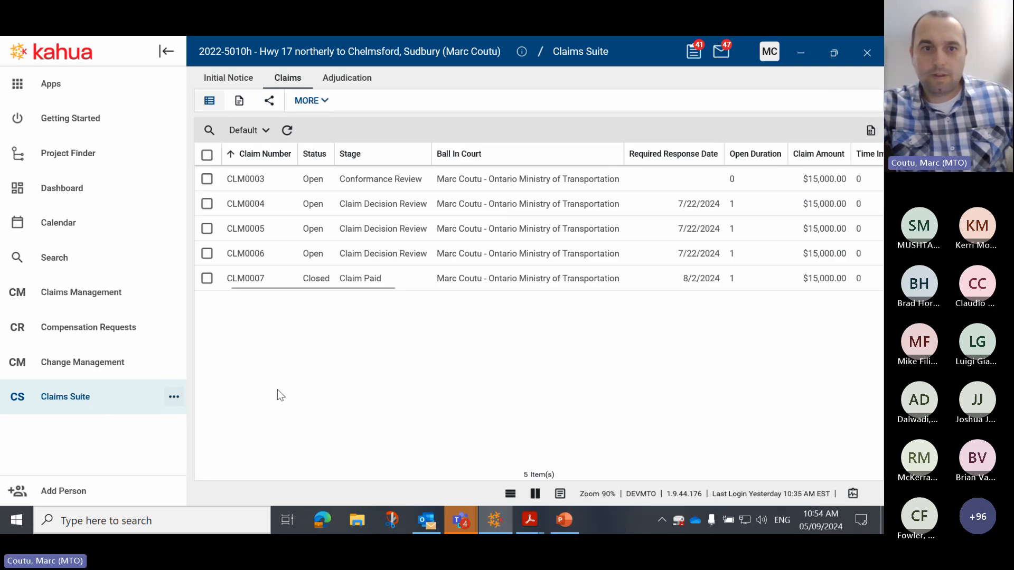
- Open CLM0003's Conformance Review task in full screen and go through its notice of claim to the review section
click(402, 180)
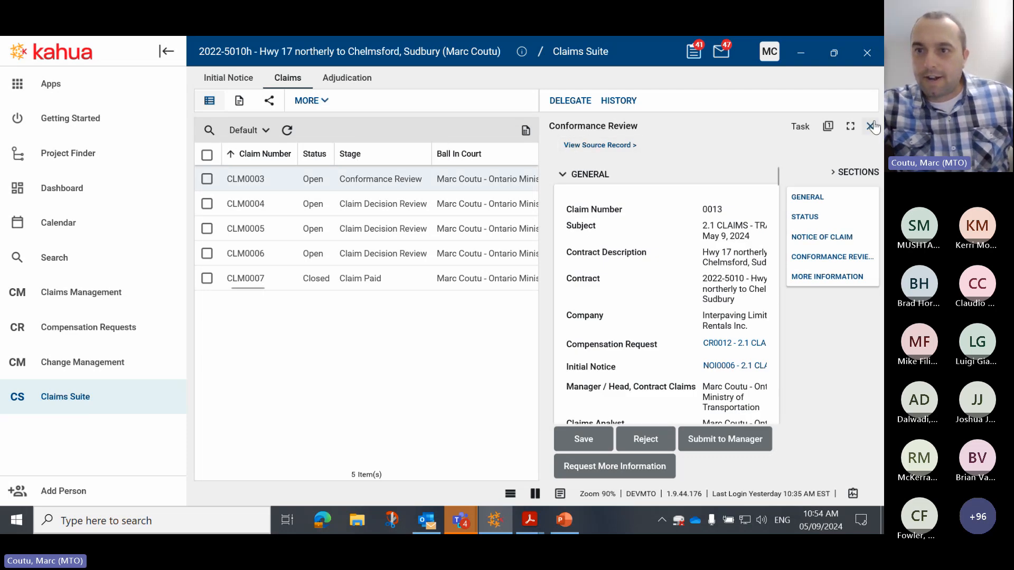
click(851, 126)
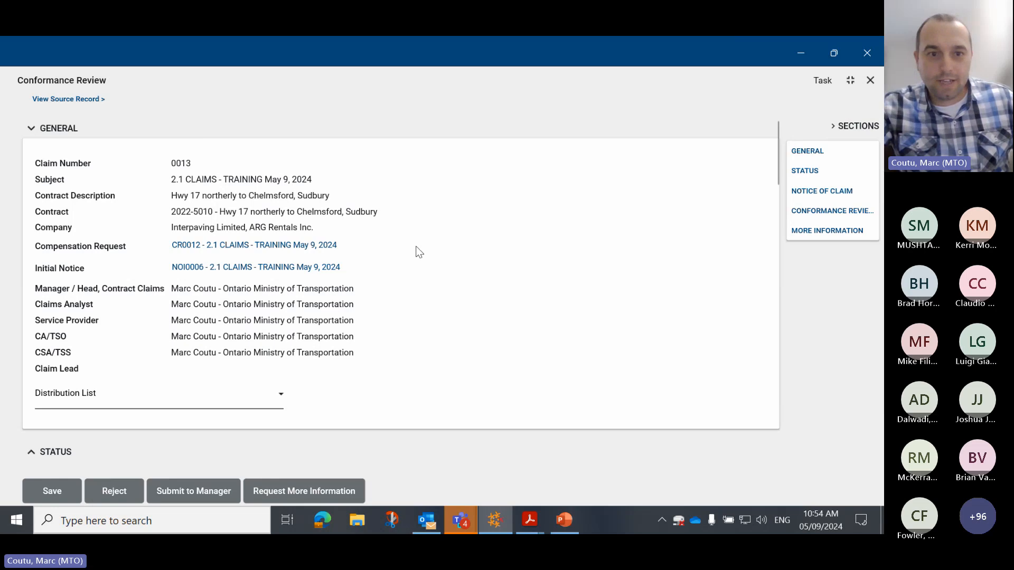
scroll(462, 295, down, 5)
scroll(462, 297, down, 1)
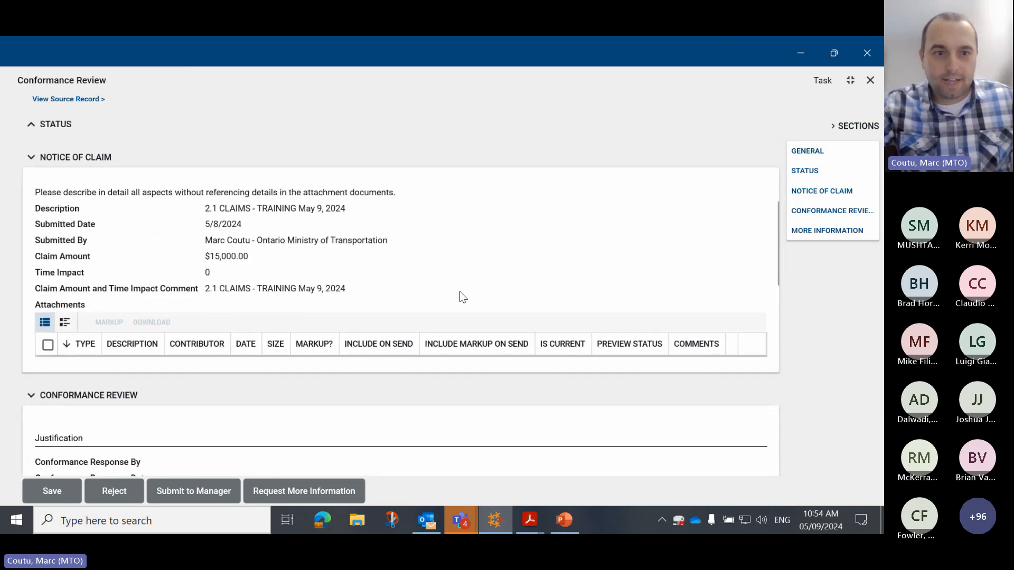
scroll(463, 297, down, 2)
scroll(462, 298, down, 2)
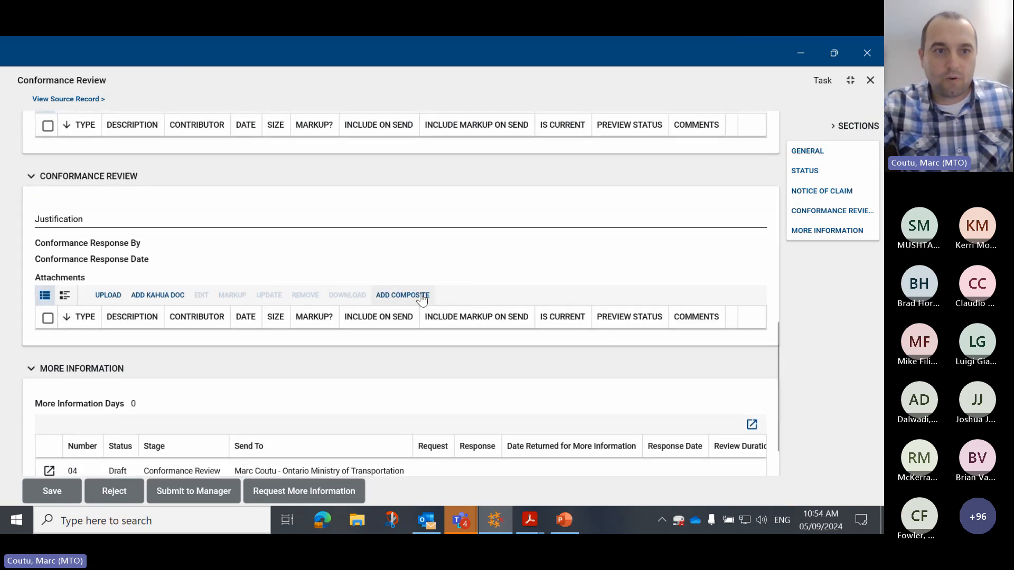
- Enter "Doesn't meet contract requirements." as the justification in claim CLM0003's conformance review
click(166, 214)
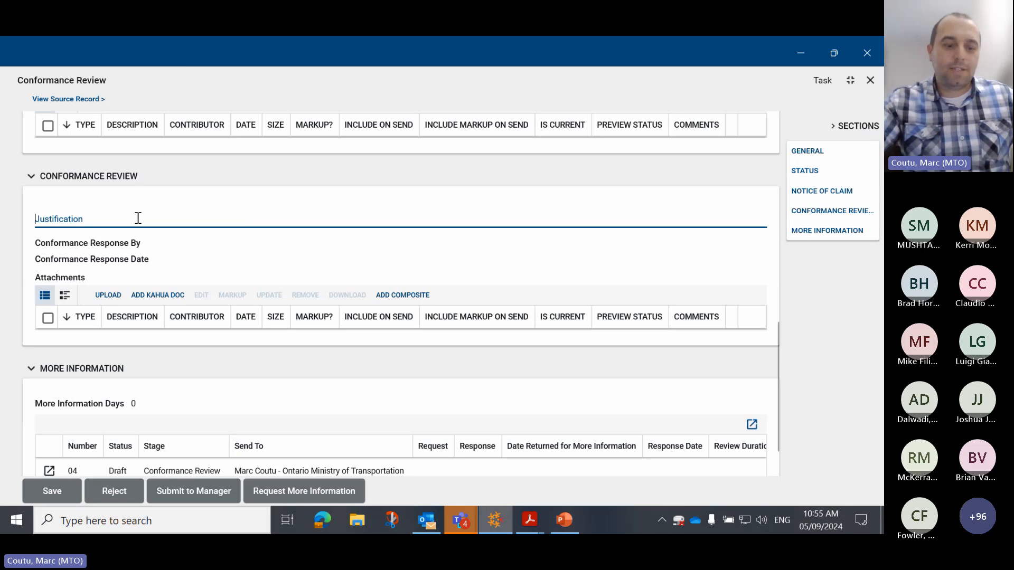
text(Doe)
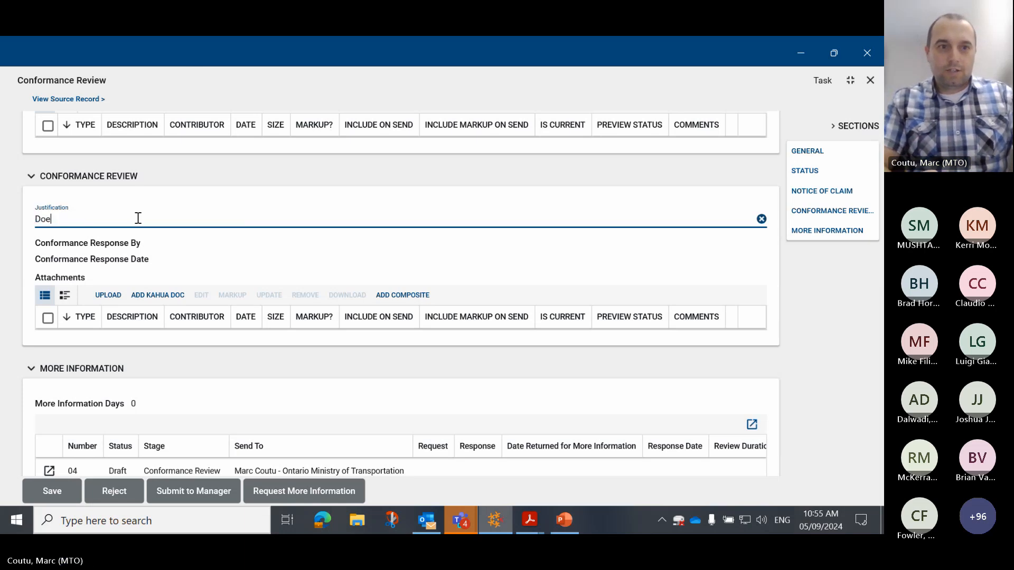
text(sn')
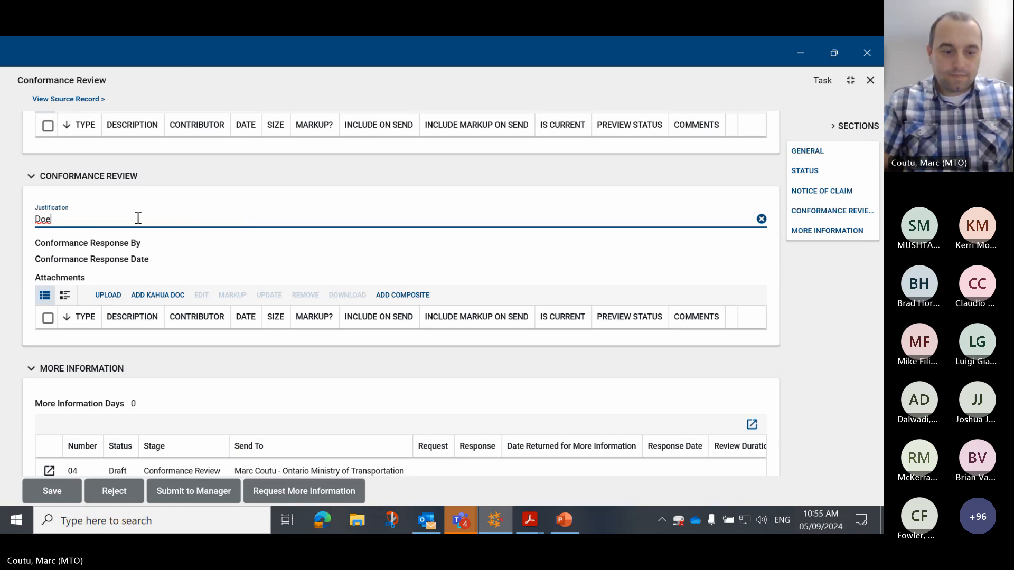
text(sn)
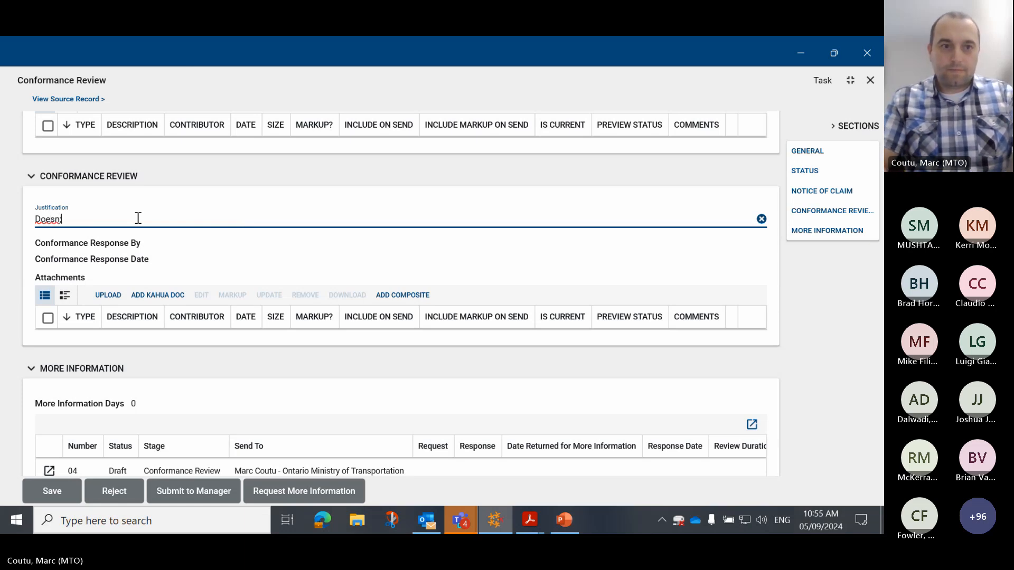
text('t me)
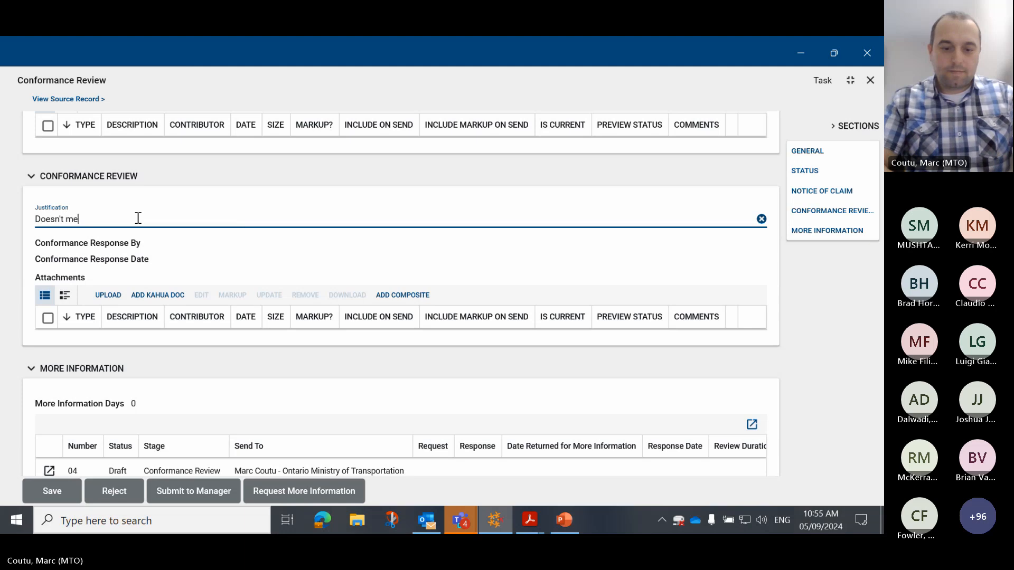
text(et con)
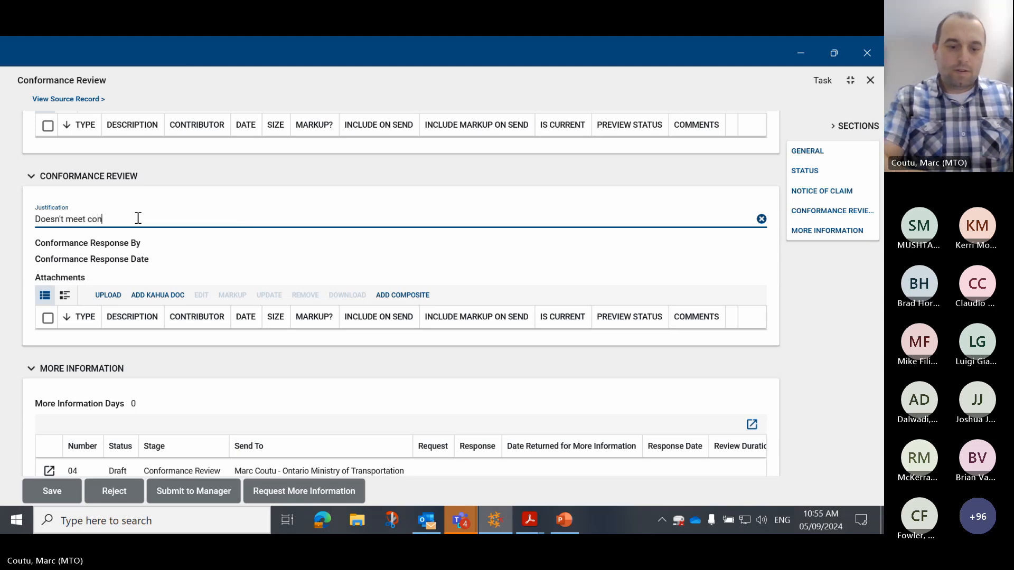
text(tract require)
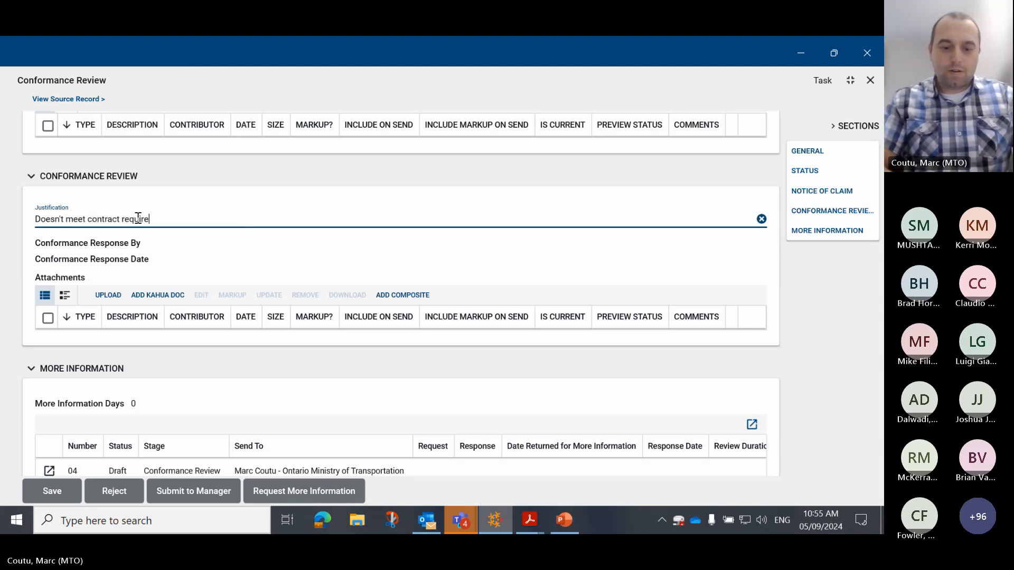
text(ments.)
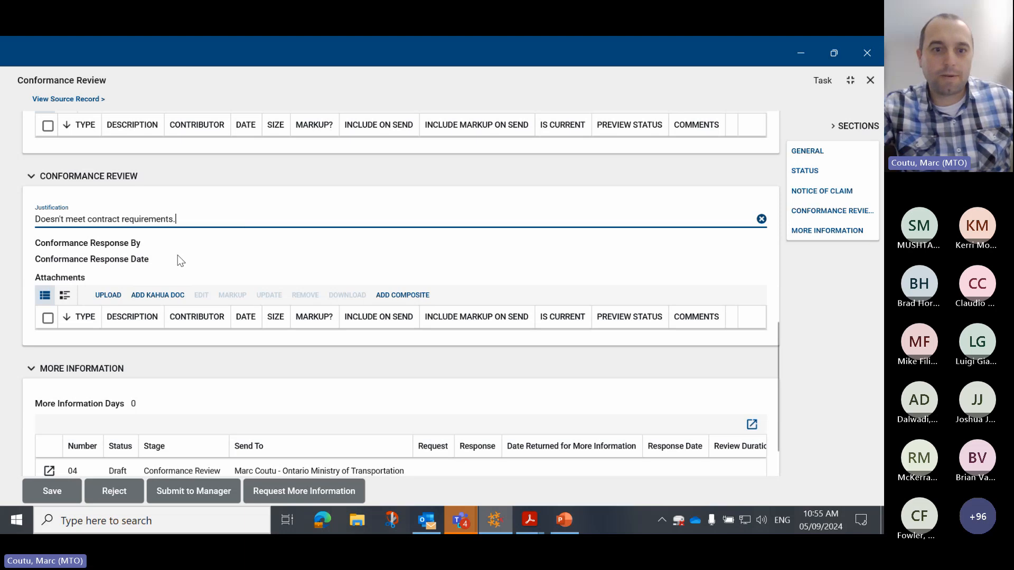
- Reject claim CLM0003 in its conformance review, and preview the claim from the claims list before closing it
scroll(178, 255, down, 1)
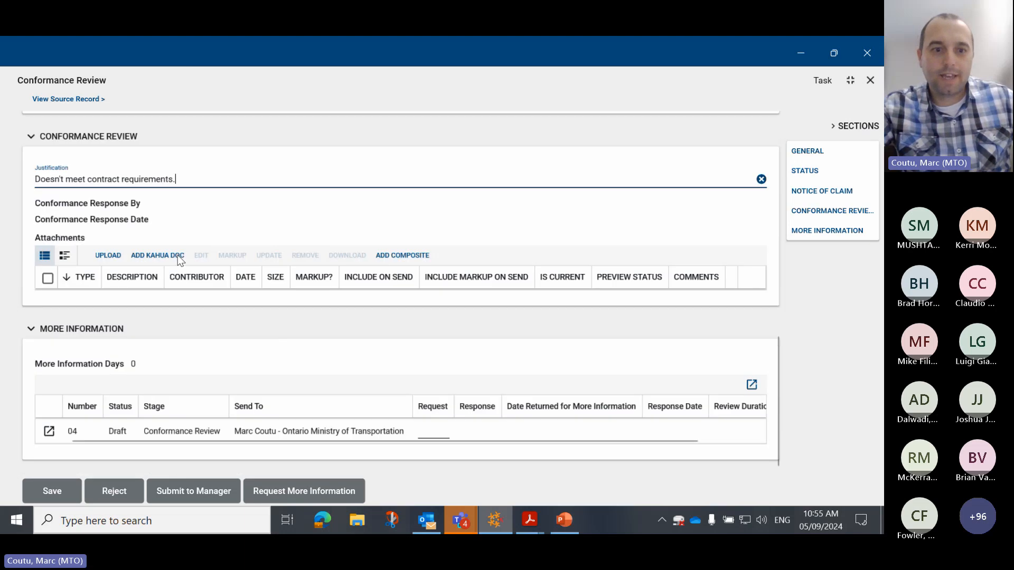
click(113, 491)
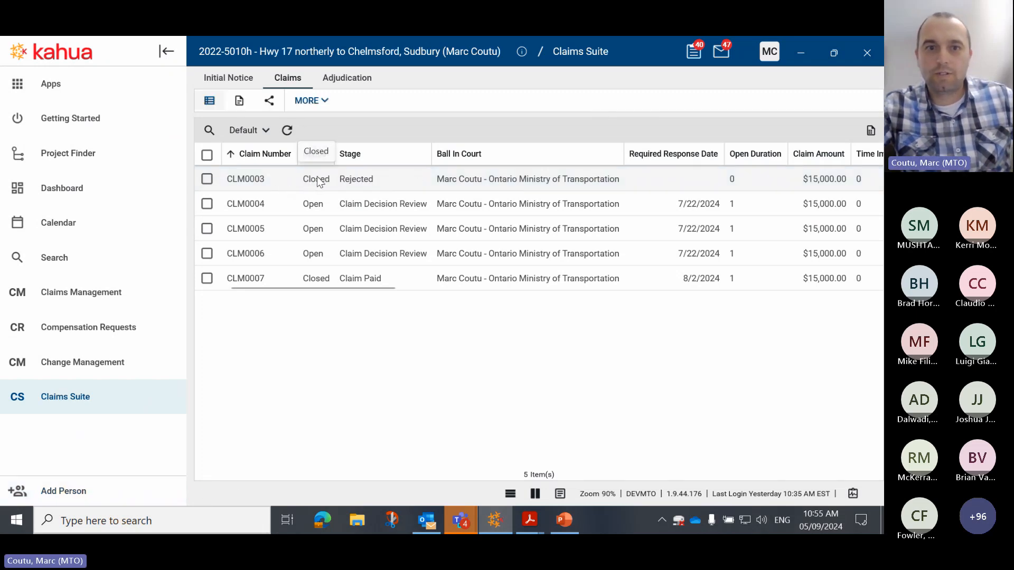
click(361, 181)
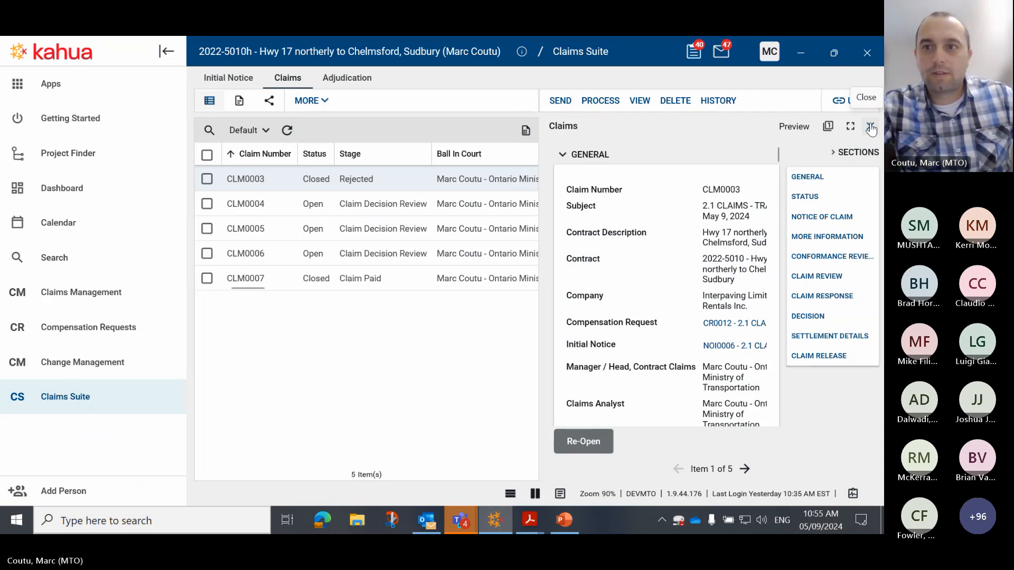
click(870, 127)
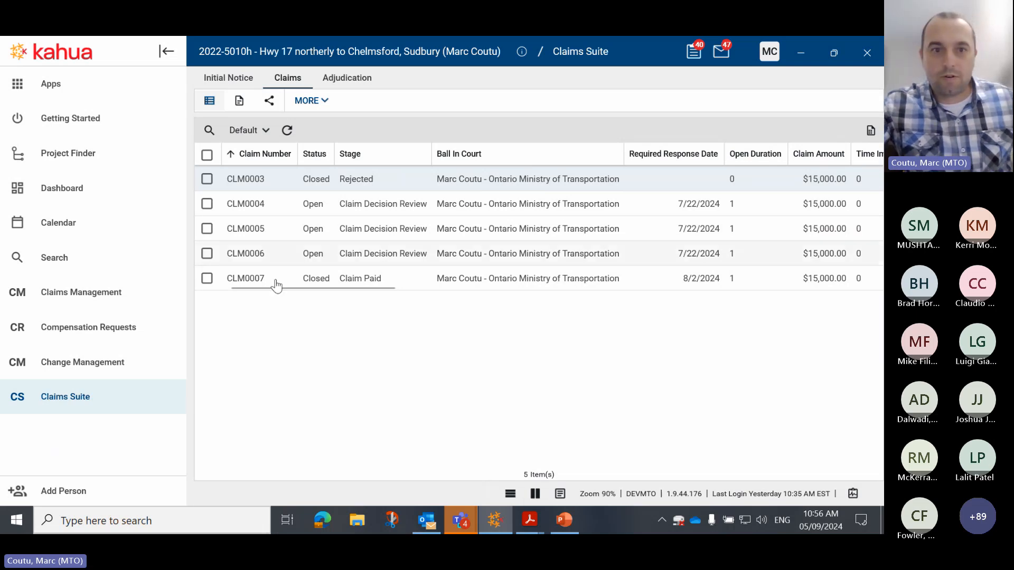
- Go through claim CLM0004's Claim Decision Review task in full screen, from status to settlement details, and accept the denial
click(283, 209)
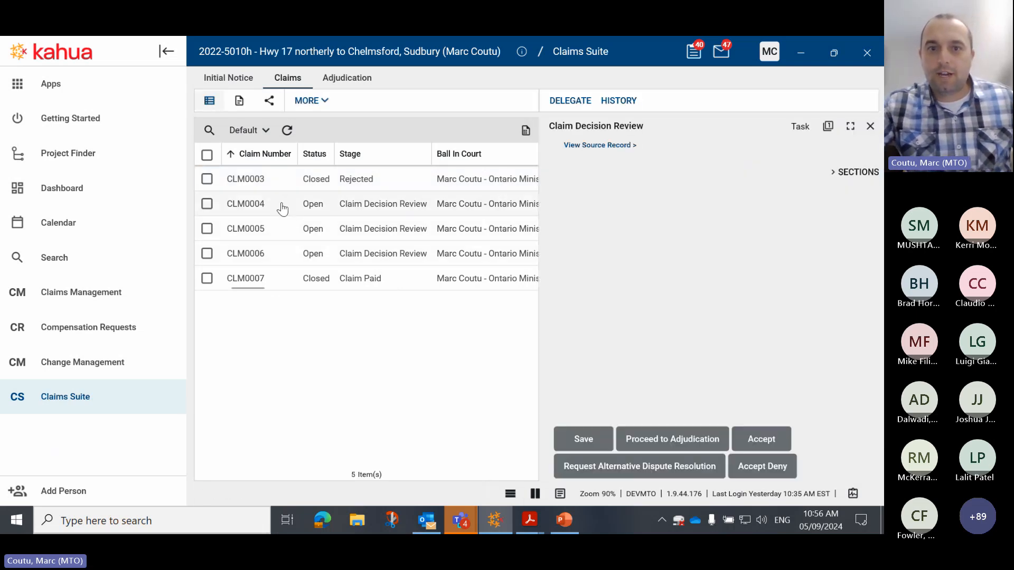
click(829, 128)
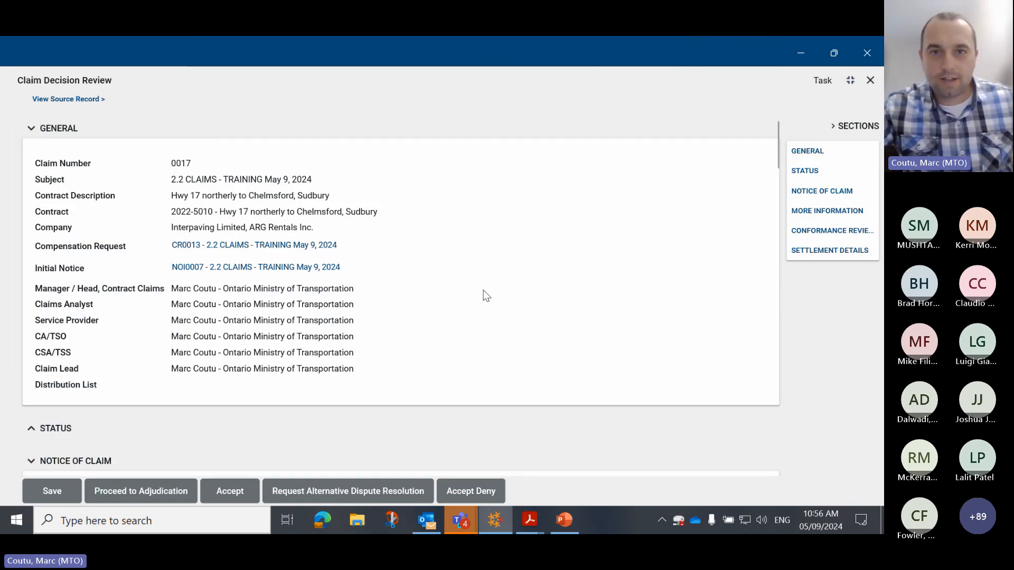
scroll(460, 290, down, 2)
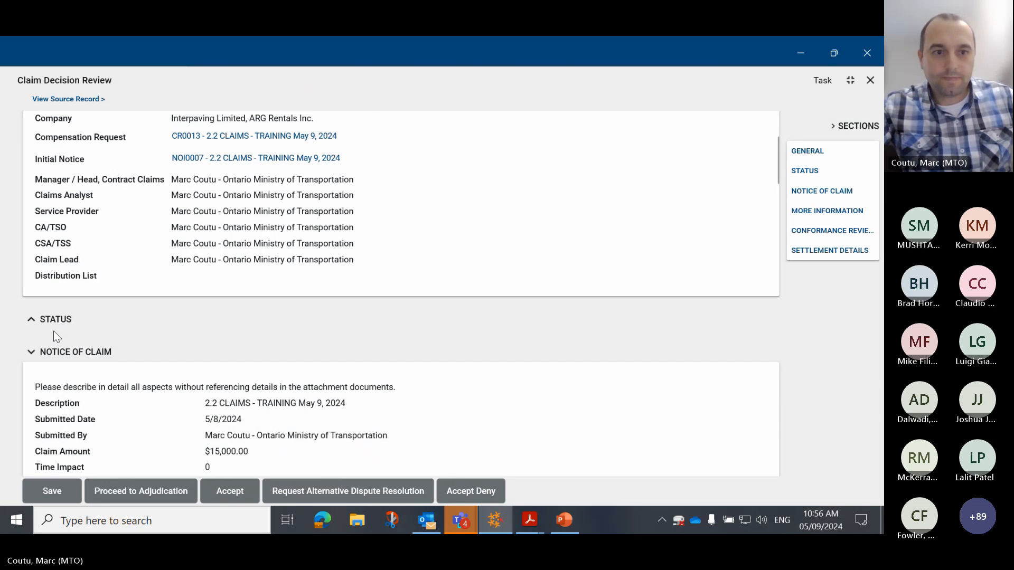
click(36, 321)
scroll(326, 316, down, 2)
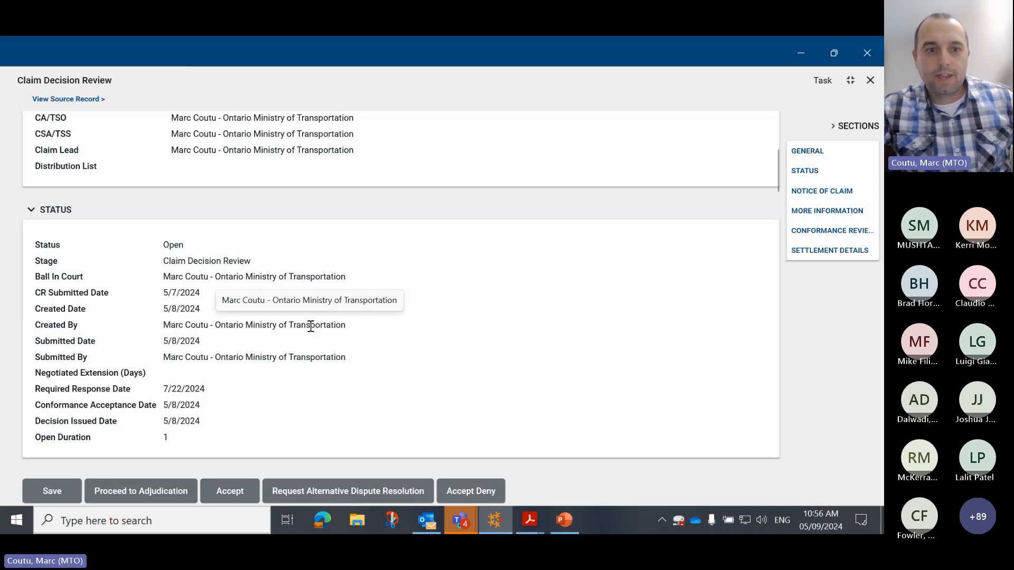
scroll(309, 326, down, 6)
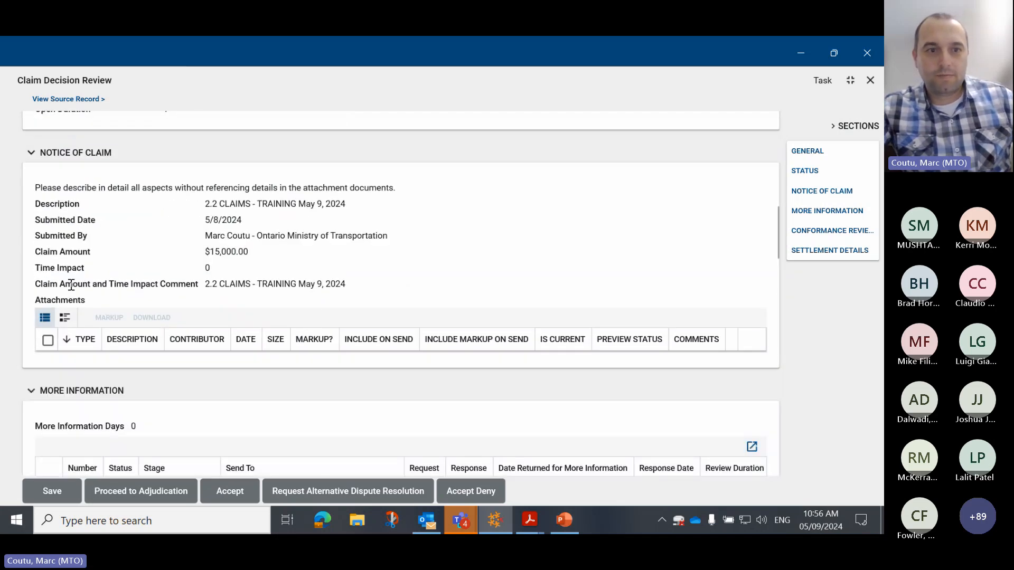
scroll(348, 356, down, 4)
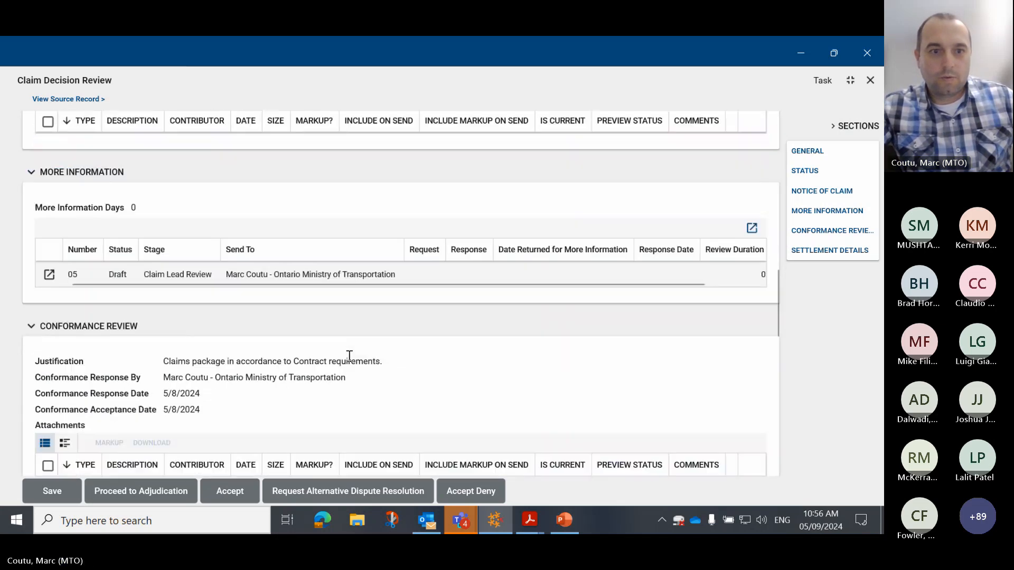
scroll(347, 356, down, 4)
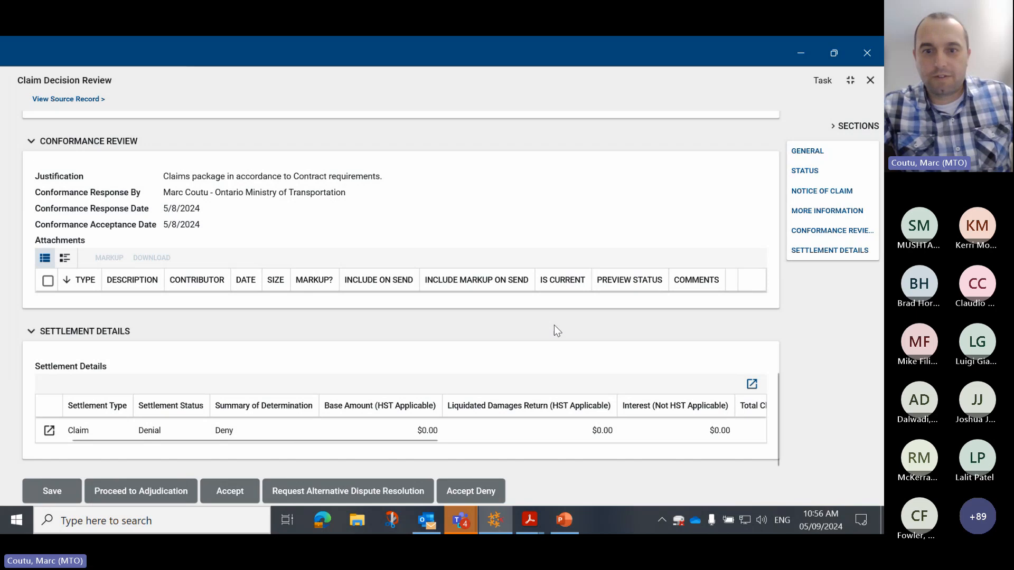
click(466, 492)
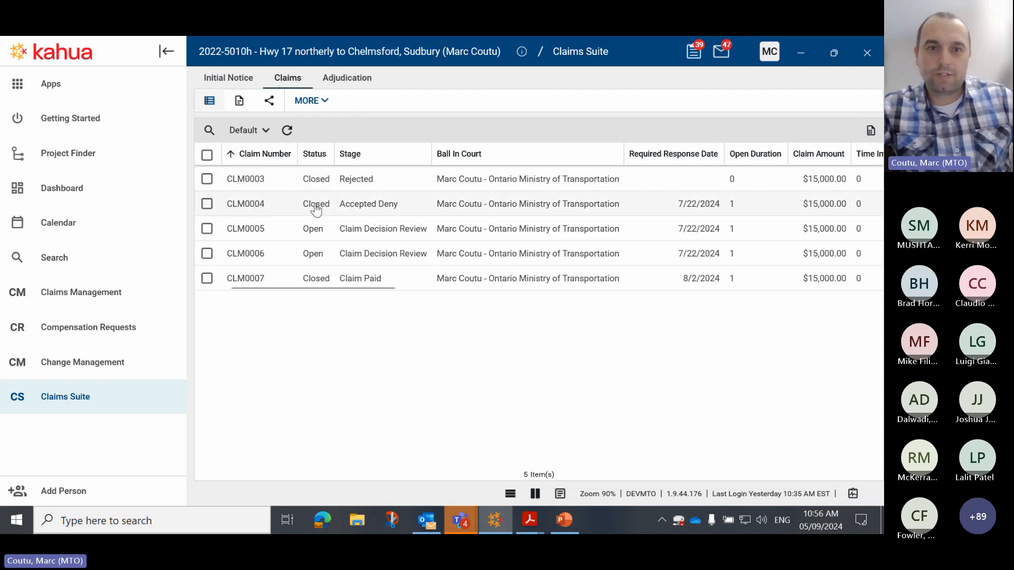
- Check the status in claim CLM0005's full-screen Claim Decision Review, request alternative dispute resolution, and preview the claim
click(386, 236)
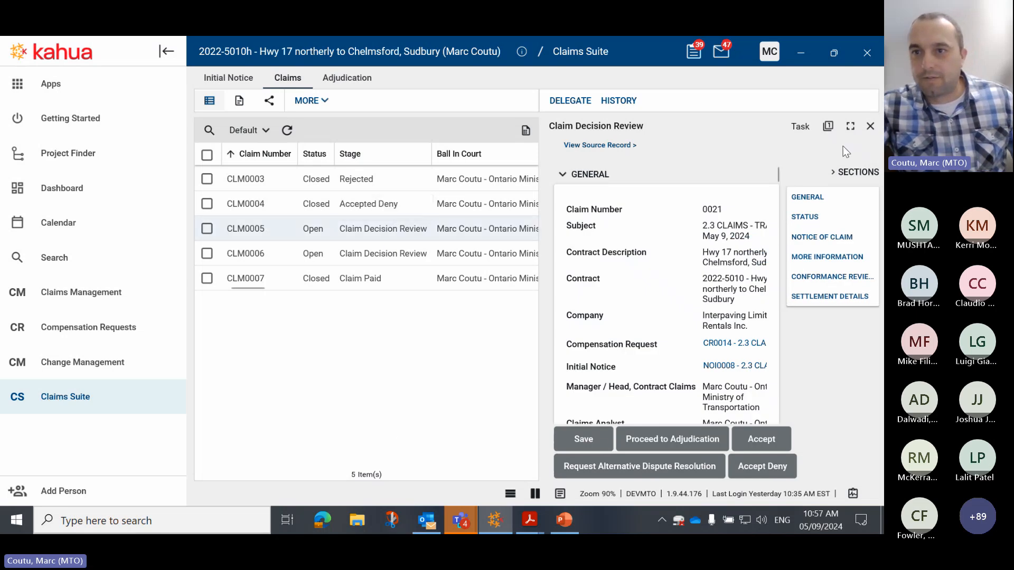
click(850, 127)
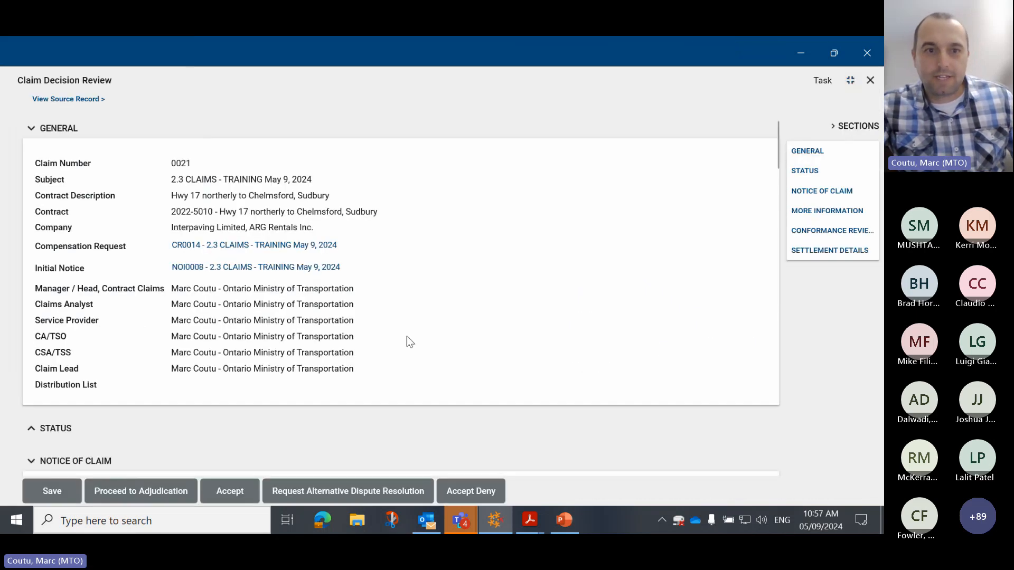
scroll(407, 336, down, 3)
click(53, 265)
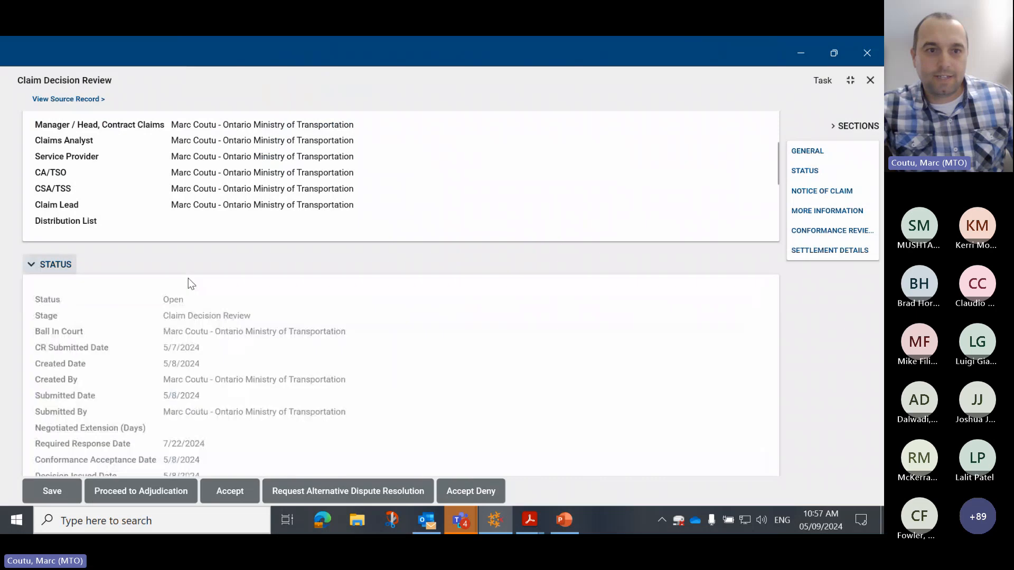
scroll(191, 284, down, 1)
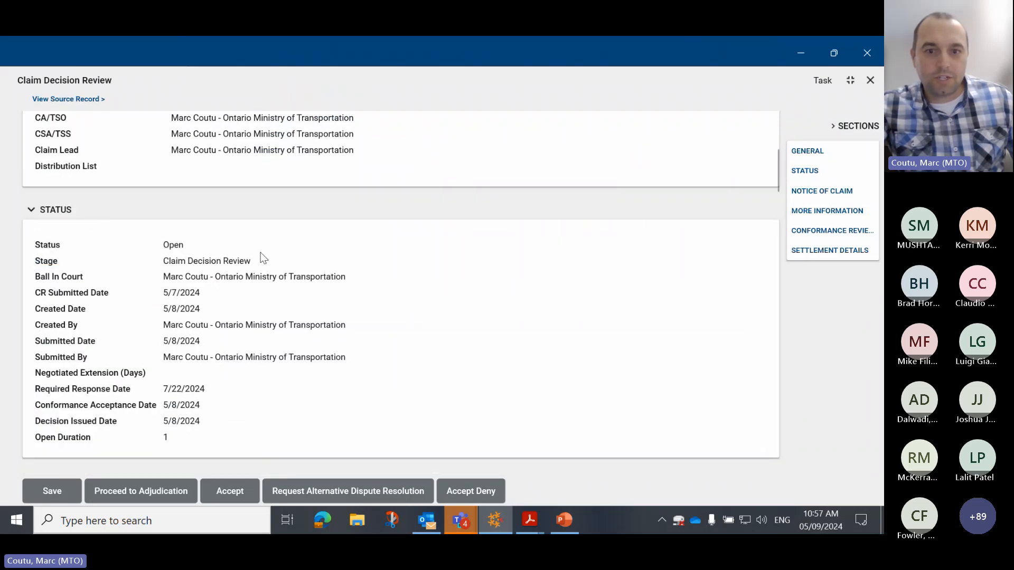
scroll(479, 351, down, 2)
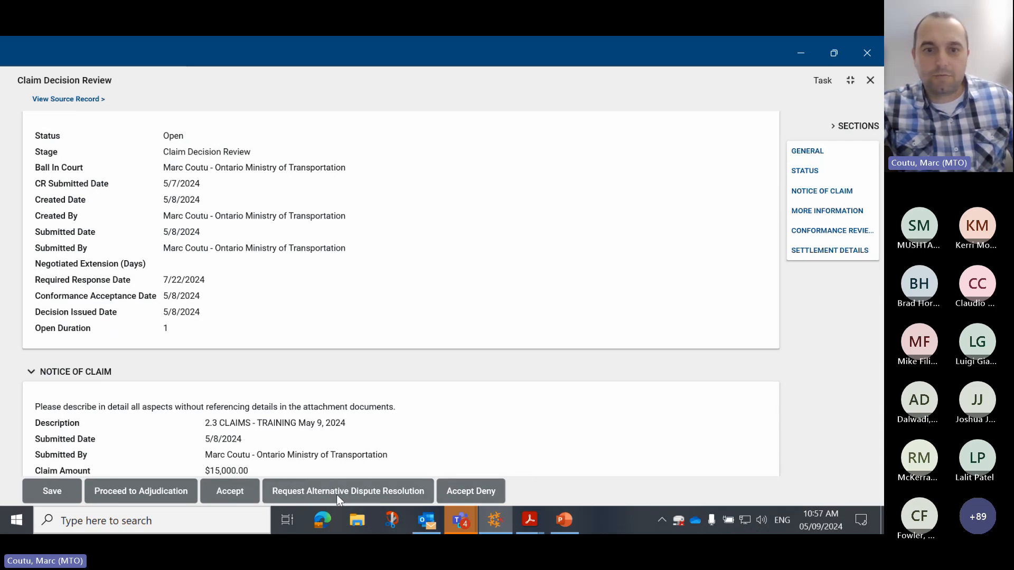
click(353, 489)
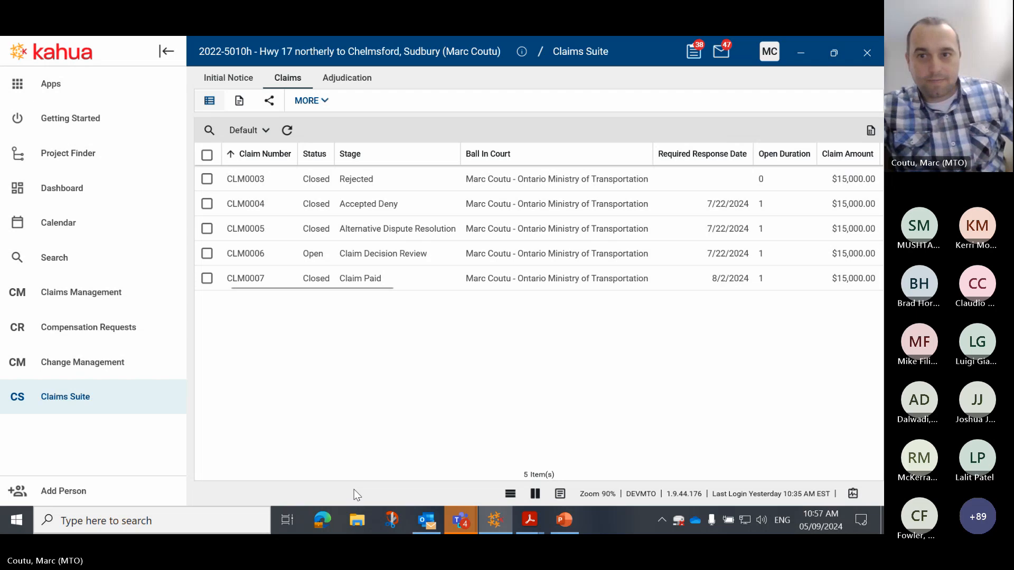
click(424, 234)
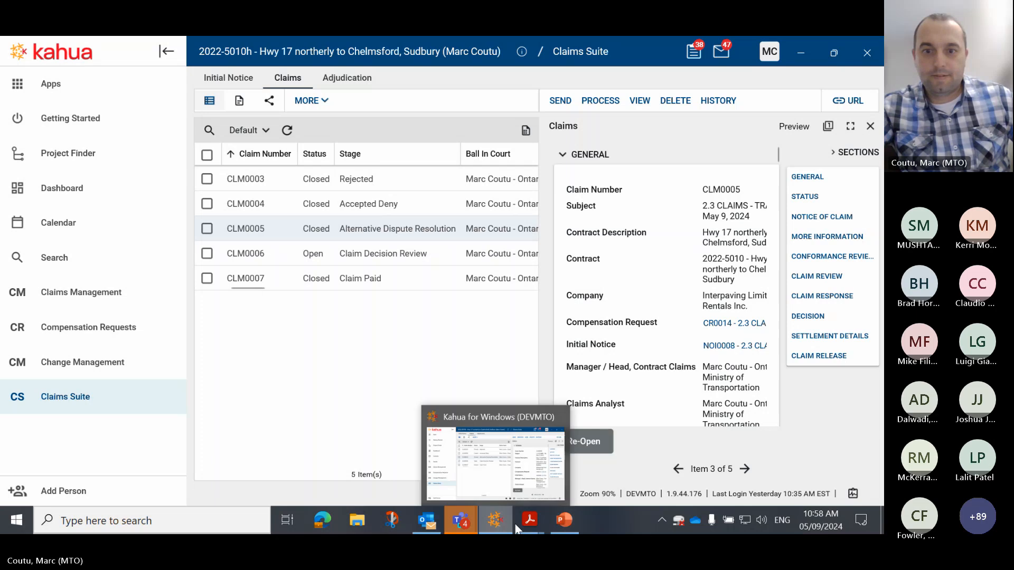
- Switch to the PowerPoint slide show, advance through the Adjudication slides to the Adjudication Demonstration slide, and return to Kahua
mouse_move(567, 530)
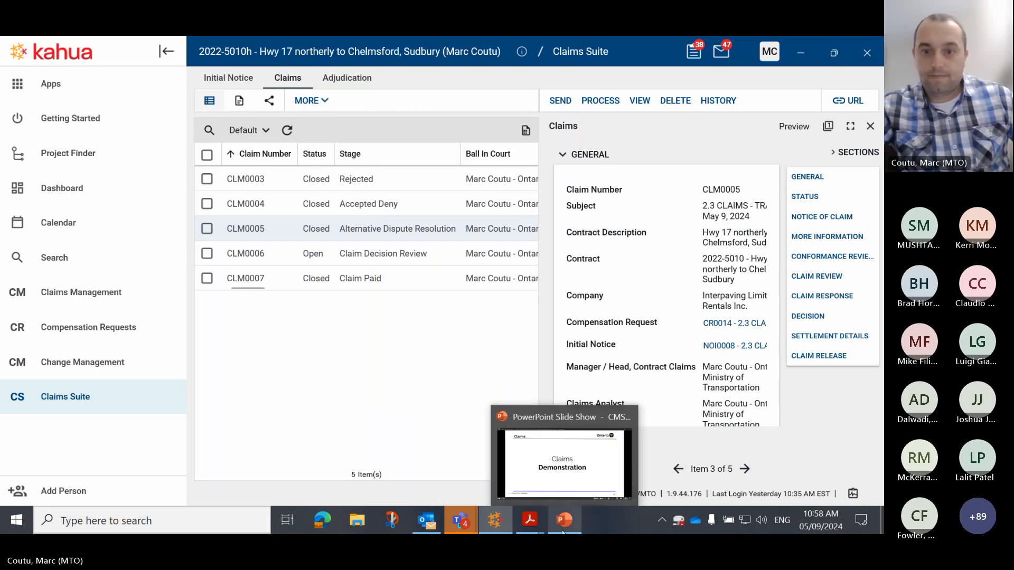
click(565, 523)
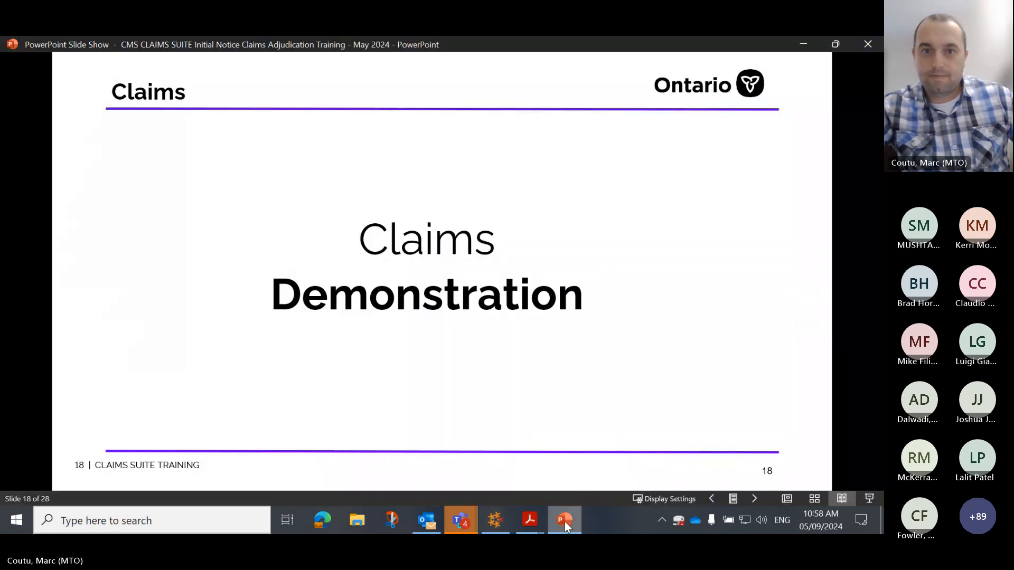
click(694, 333)
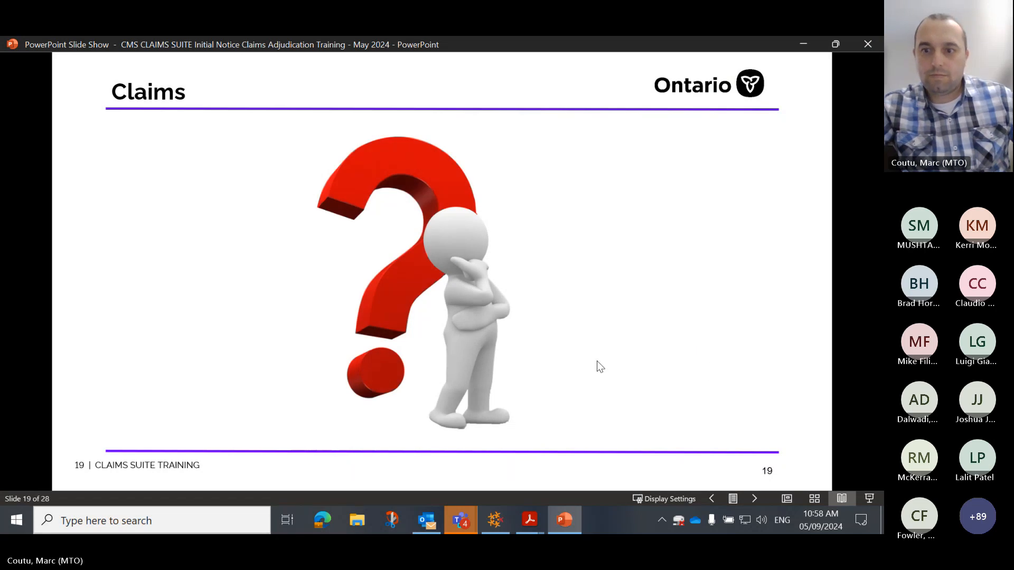
click(733, 289)
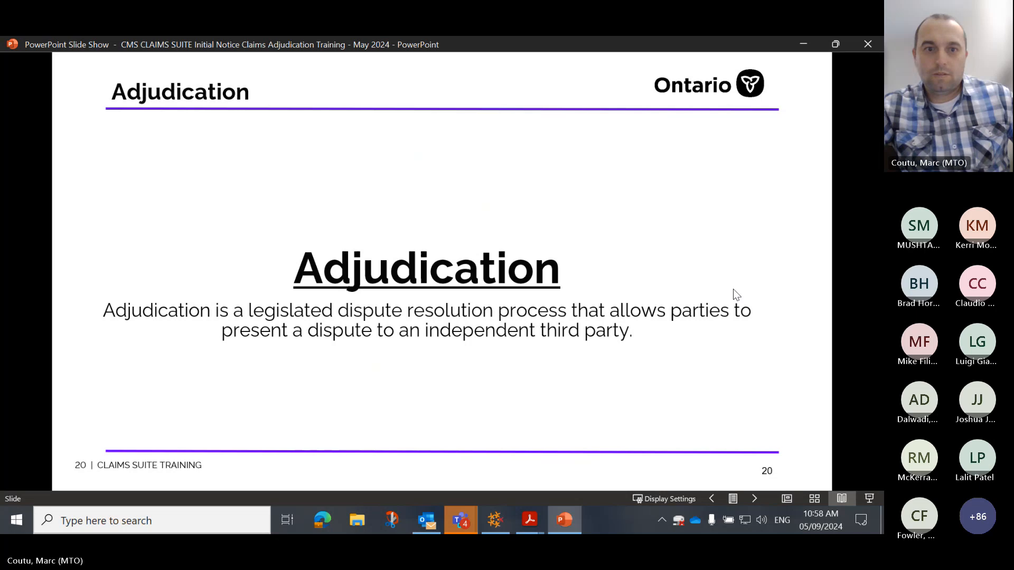
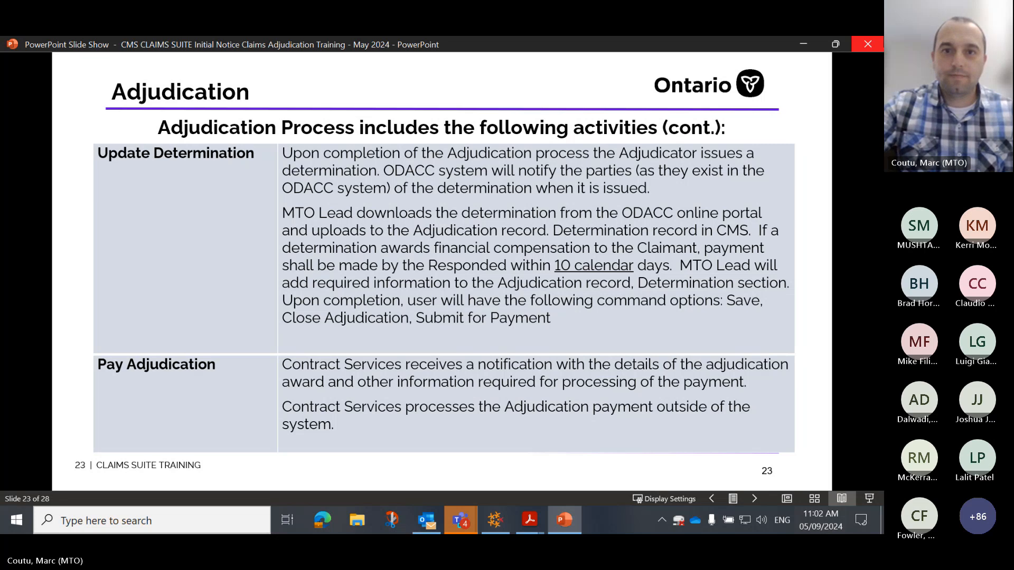
click(509, 93)
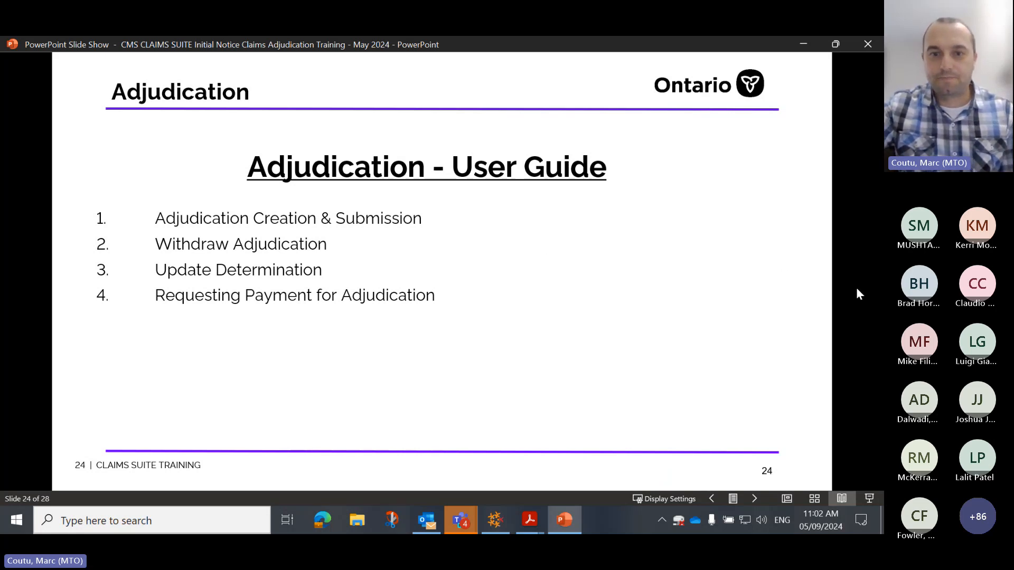
click(680, 311)
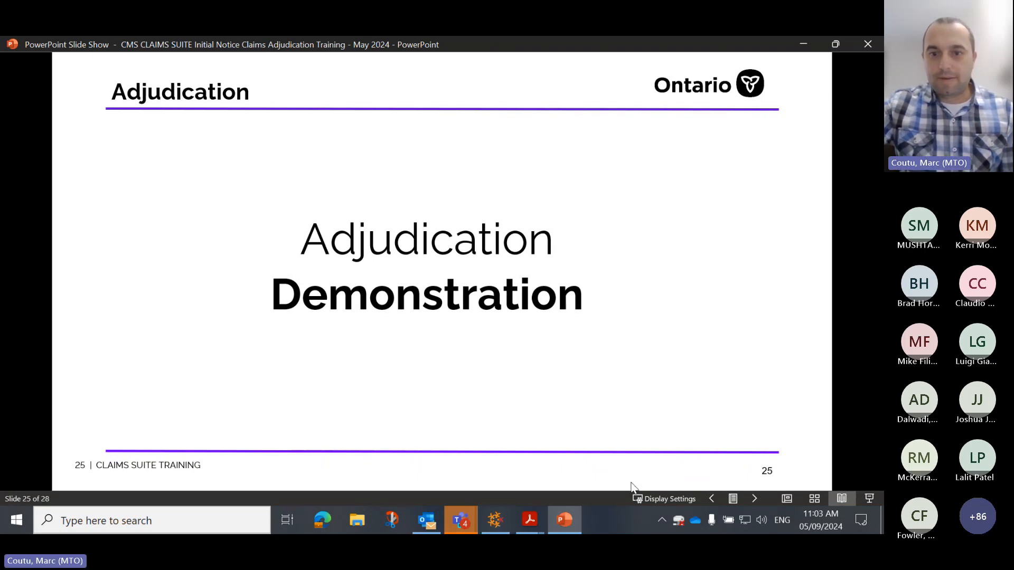
click(495, 521)
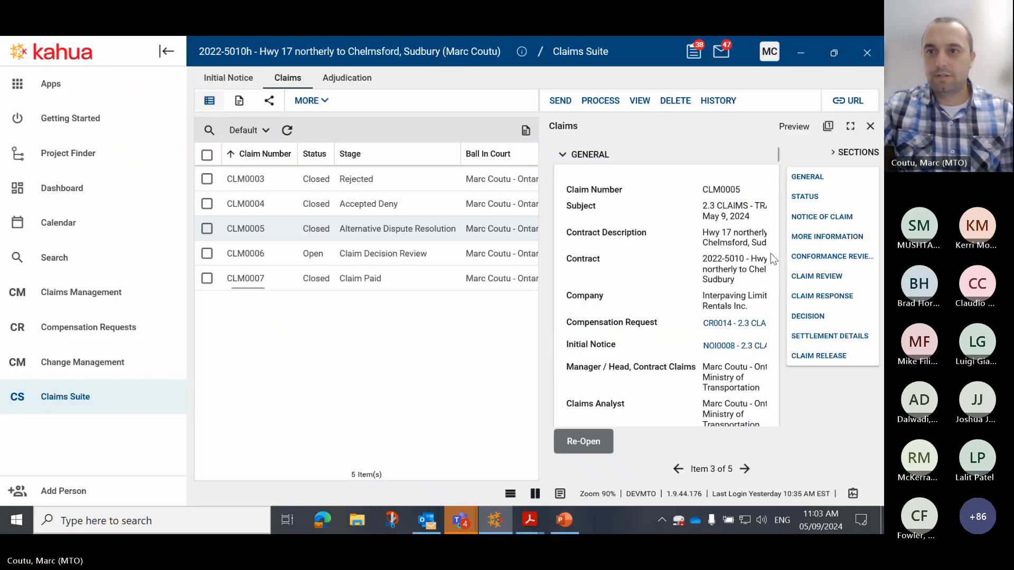
- Open compensation request CR0015 in Compensation Requests, and follow its linked initial notice NOI0009 to claim CLM0006
click(870, 125)
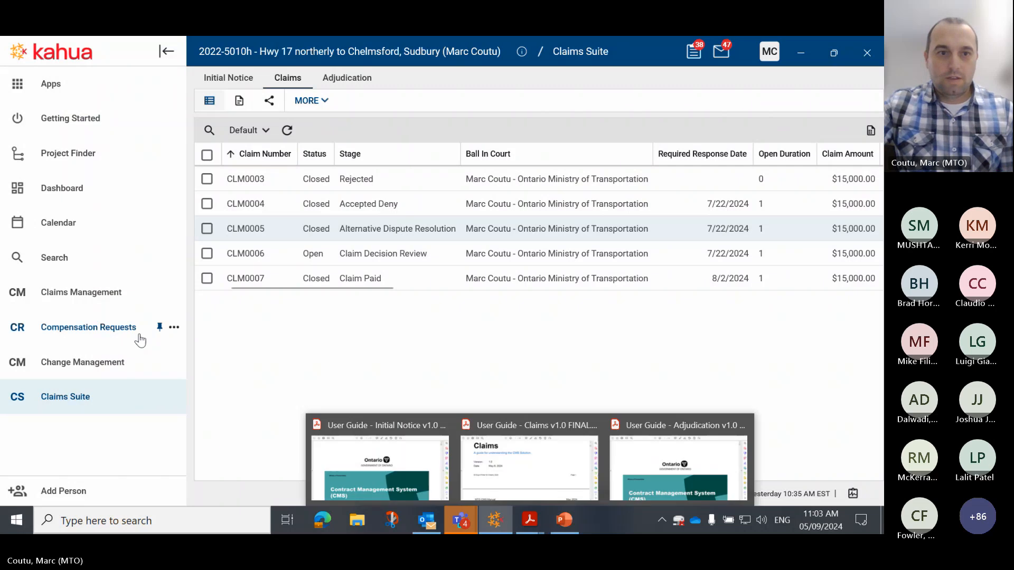
click(91, 329)
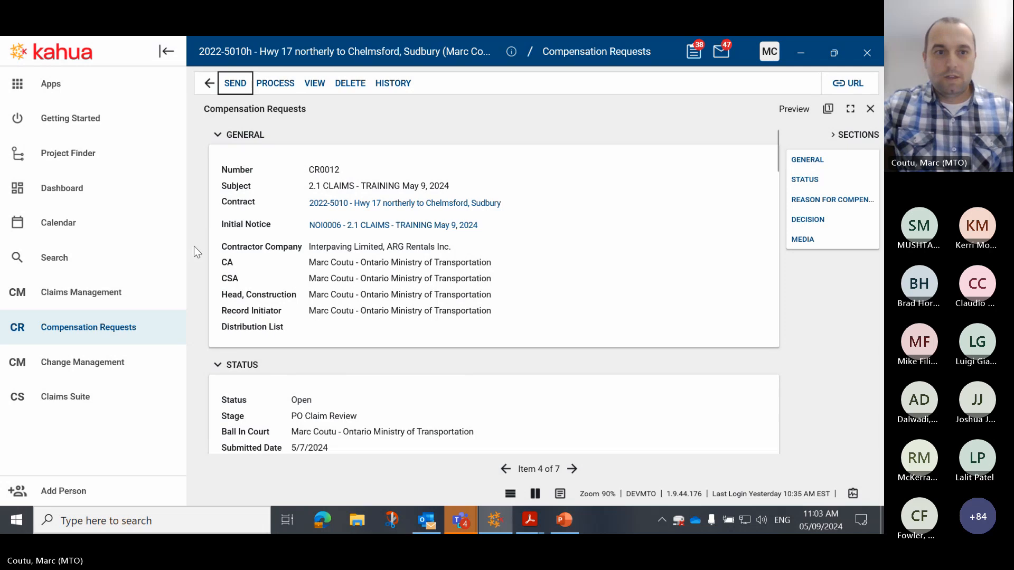
click(869, 109)
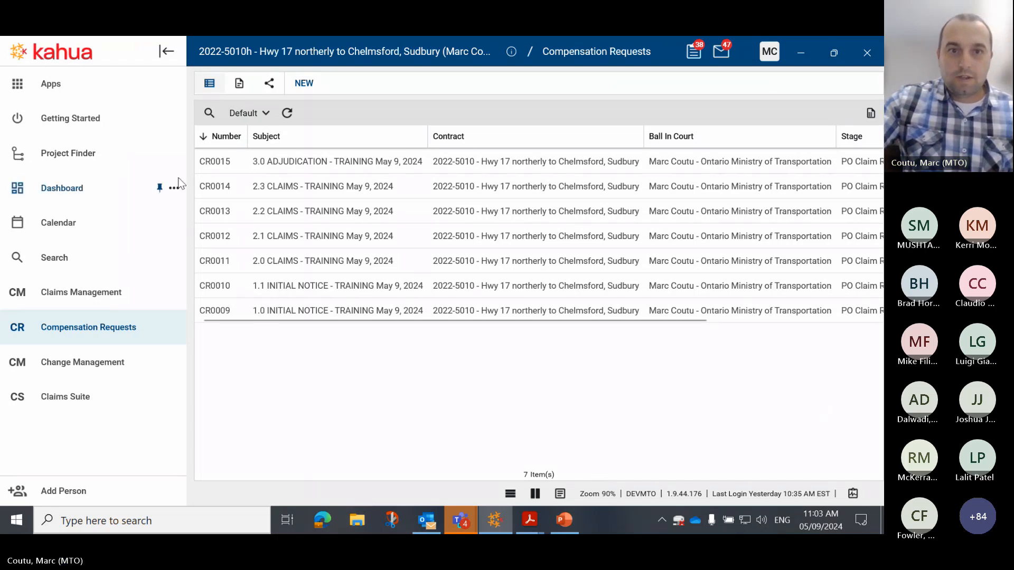
click(272, 166)
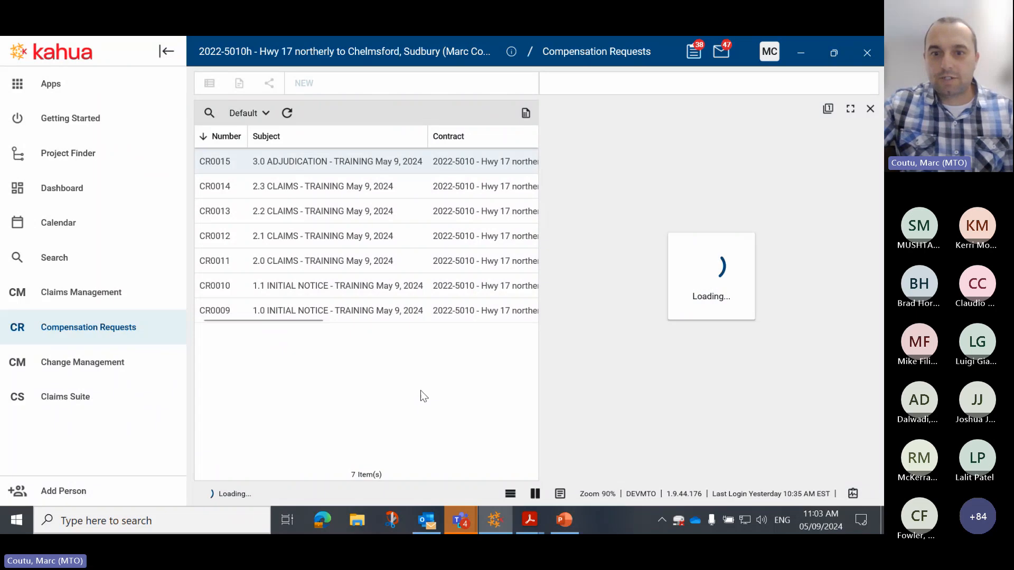
click(562, 502)
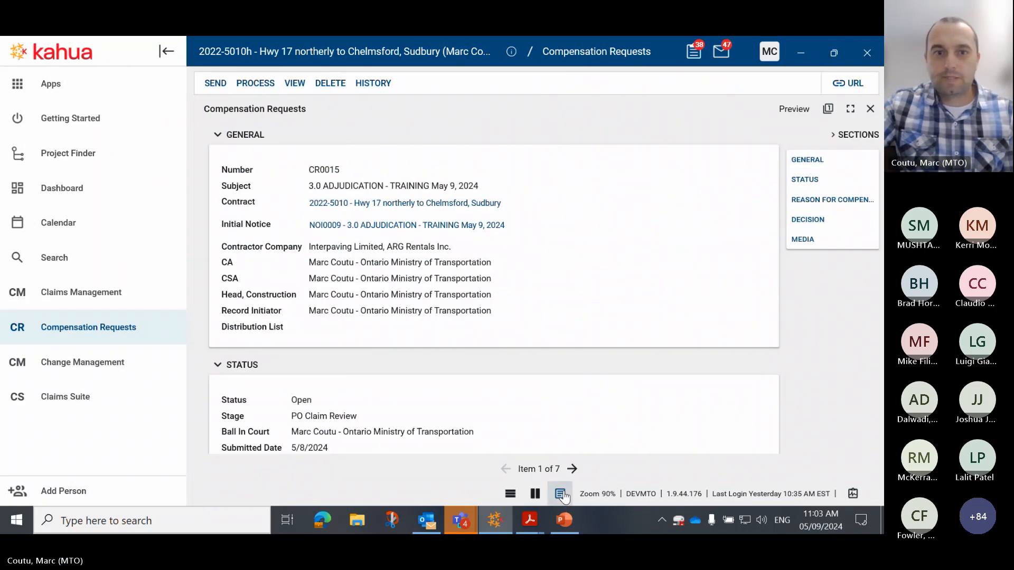
click(337, 226)
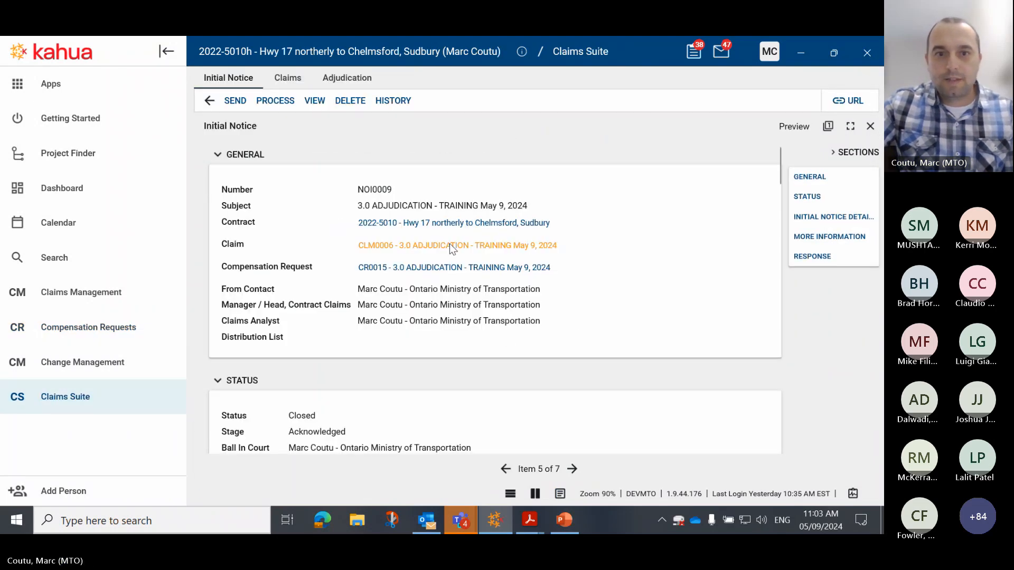
click(407, 244)
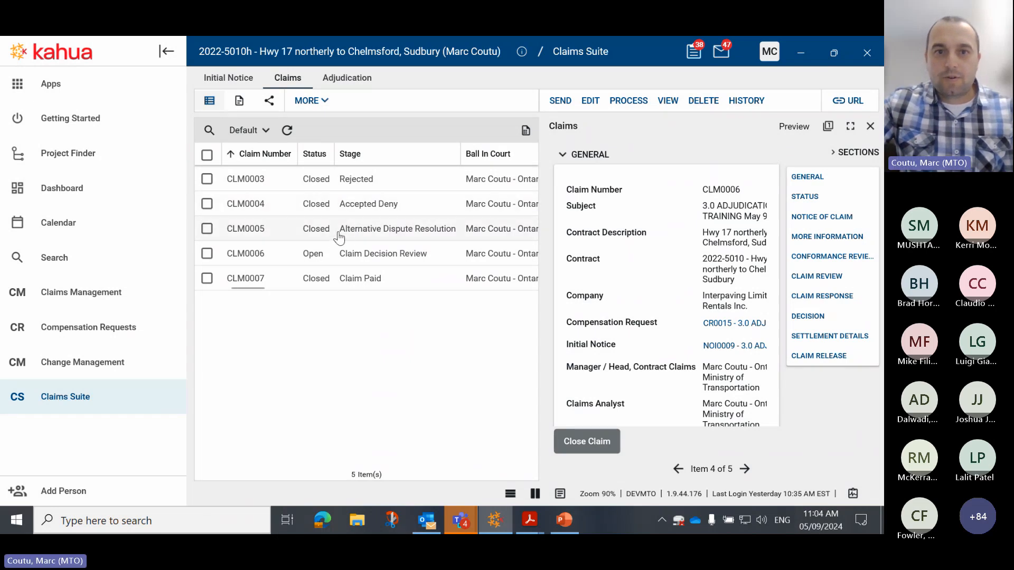
- Go through claim CLM0006's Claim Decision Review in full screen, from status to settlement details, and proceed to adjudication
click(344, 258)
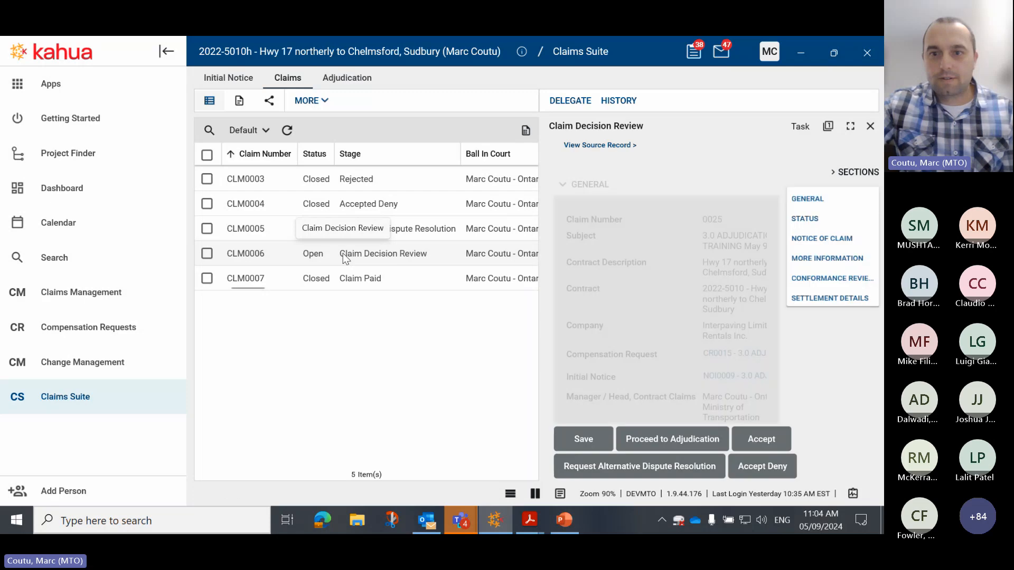
click(850, 126)
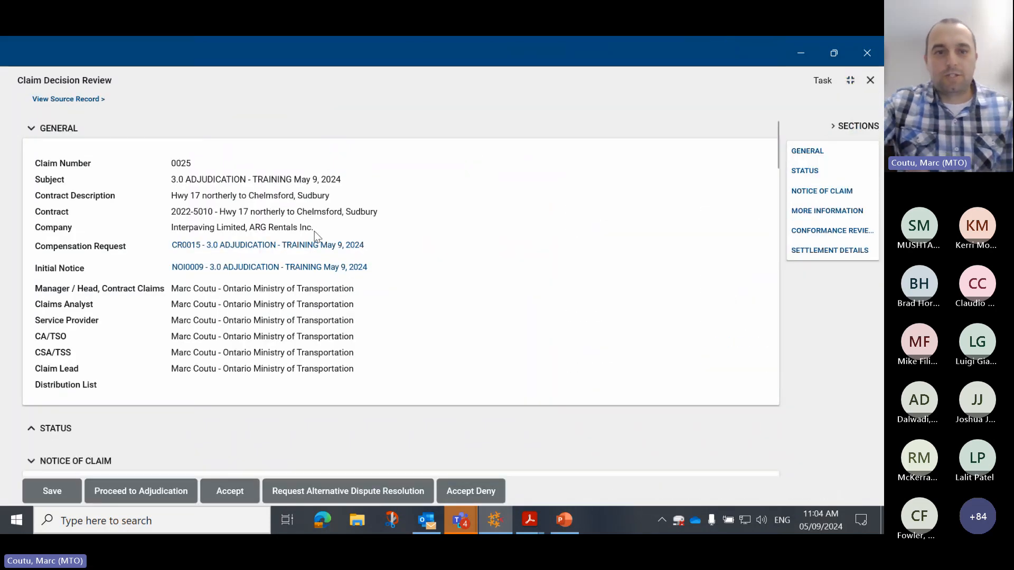
click(319, 245)
scroll(275, 328, down, 2)
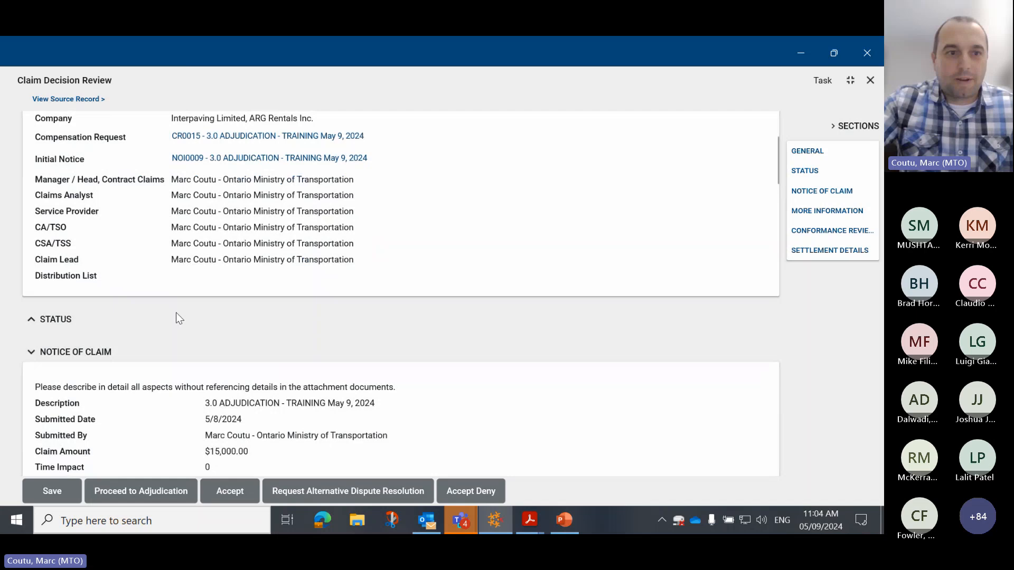
click(33, 323)
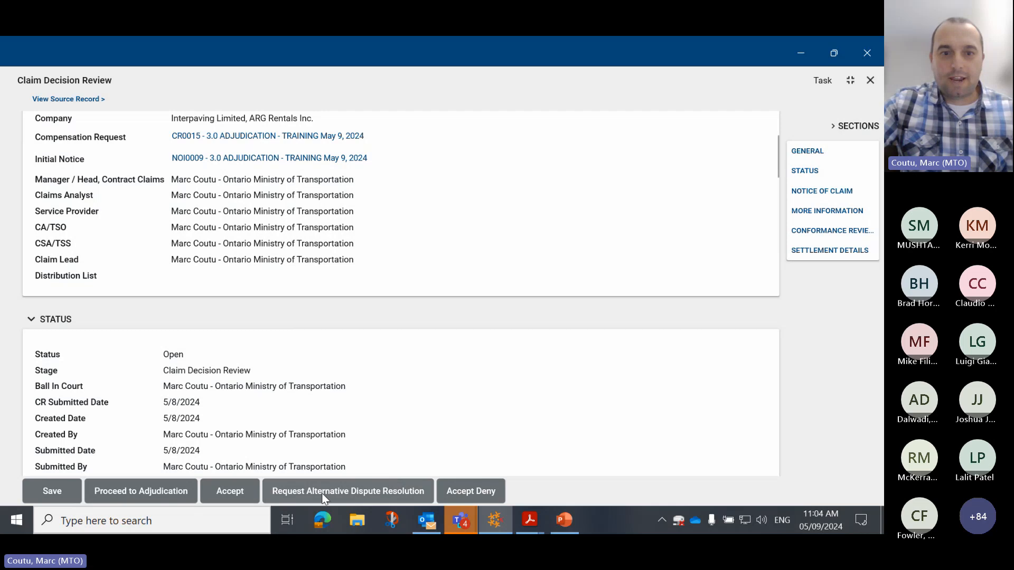
scroll(322, 352, down, 2)
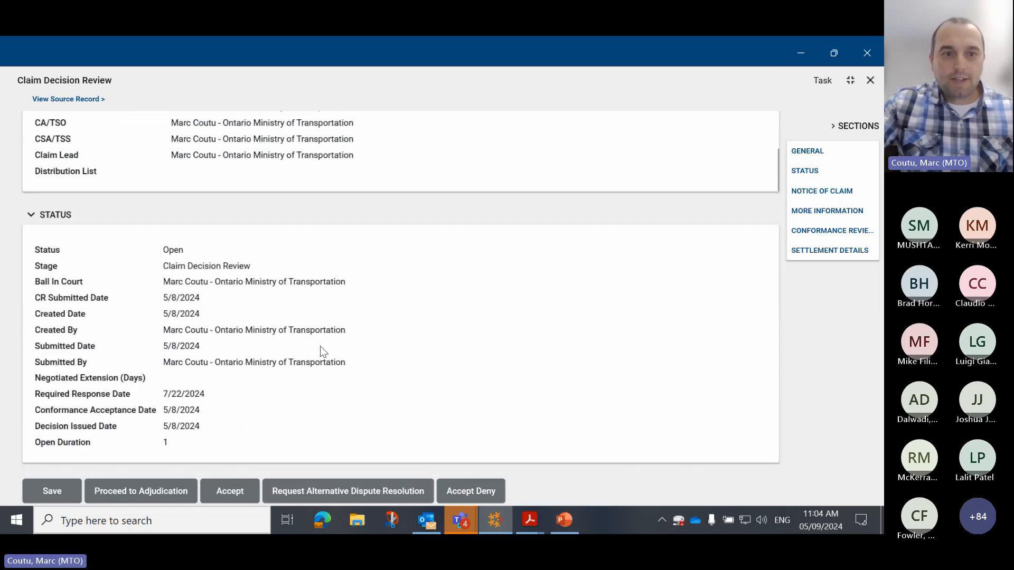
scroll(320, 346, down, 12)
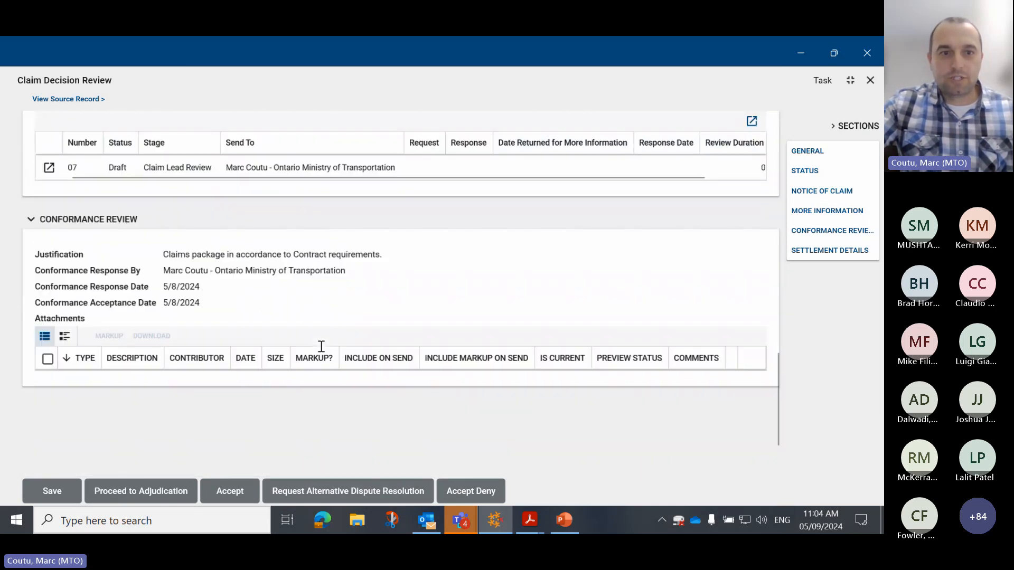
scroll(322, 346, down, 2)
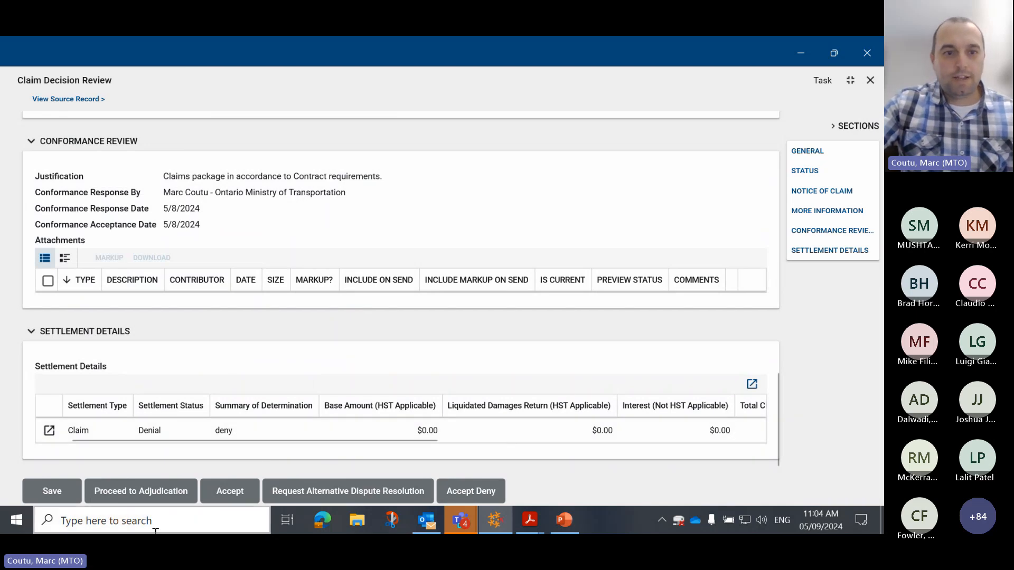
click(144, 487)
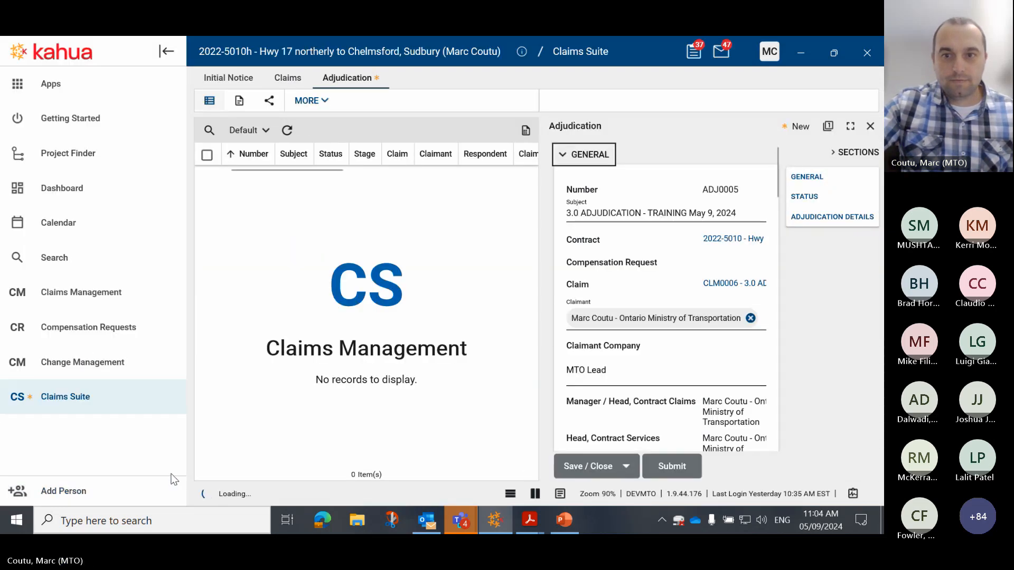
- Show only the new adjudication record and assign the Ontario Ministry of Transportation contact as its MTO Lead
click(559, 495)
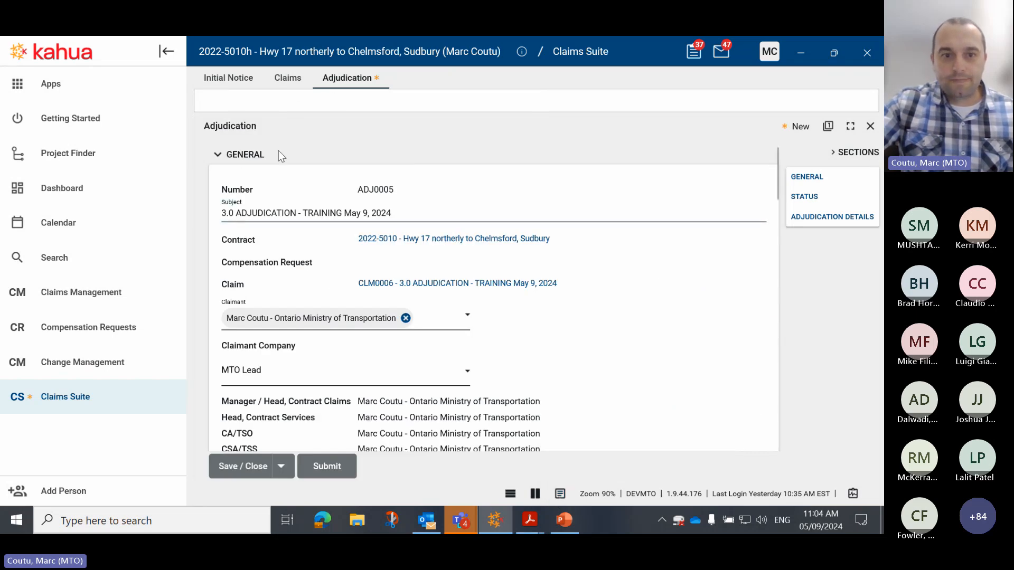
click(464, 372)
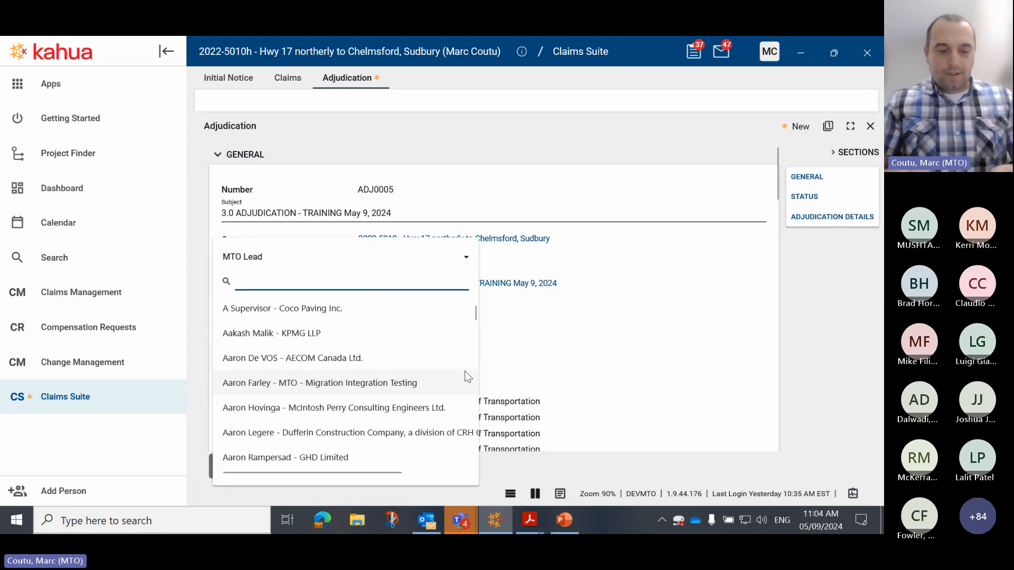
text(coutu)
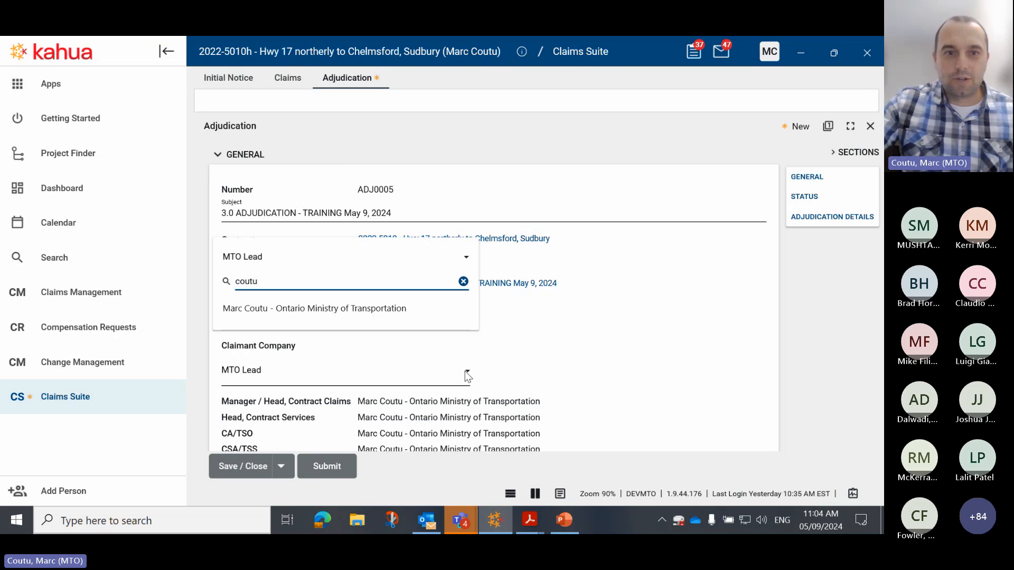
click(288, 308)
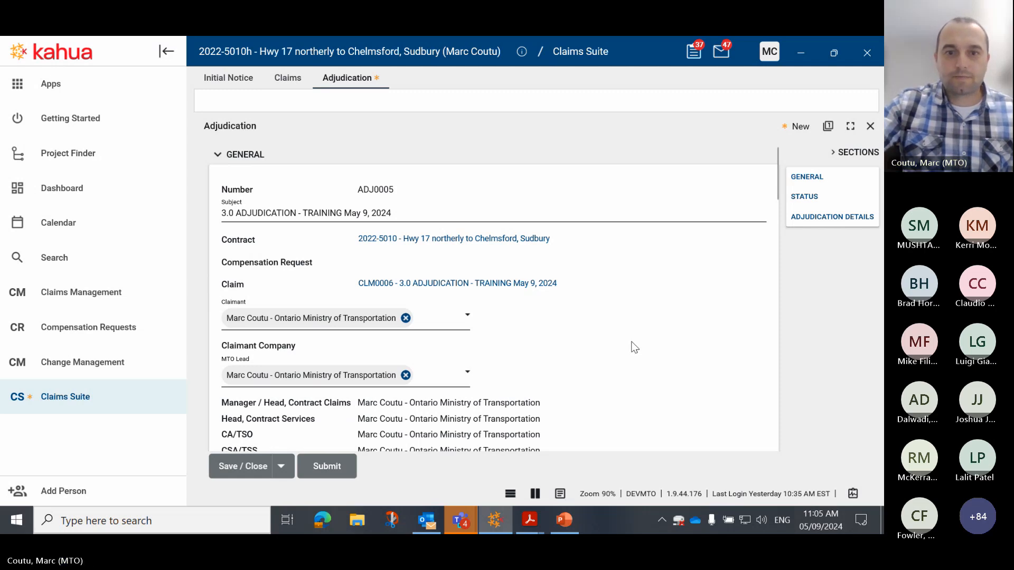
- Look at the contacts offered for the adjudication's Distribution List and close them without selecting anyone
scroll(644, 305, down, 4)
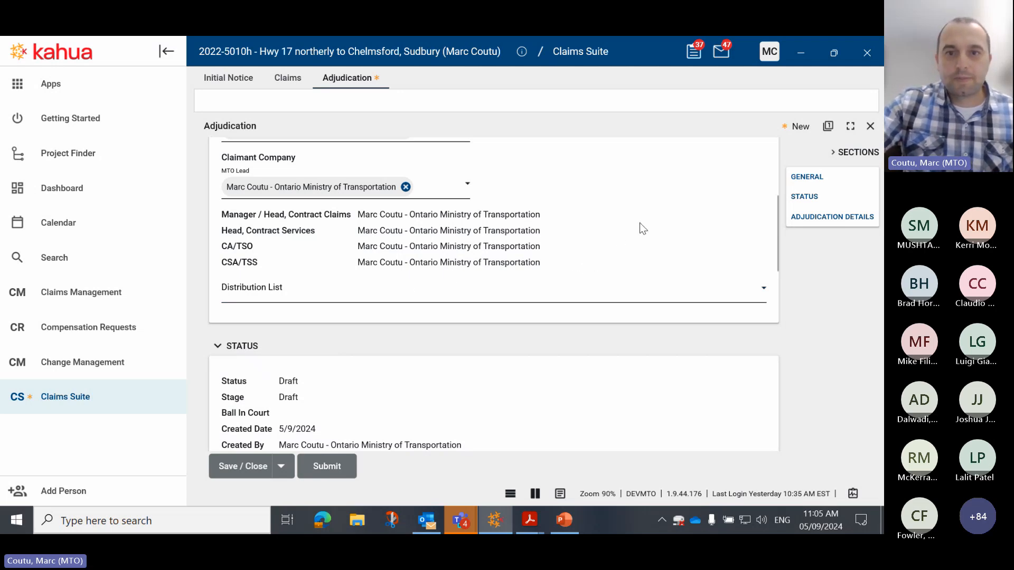
click(319, 295)
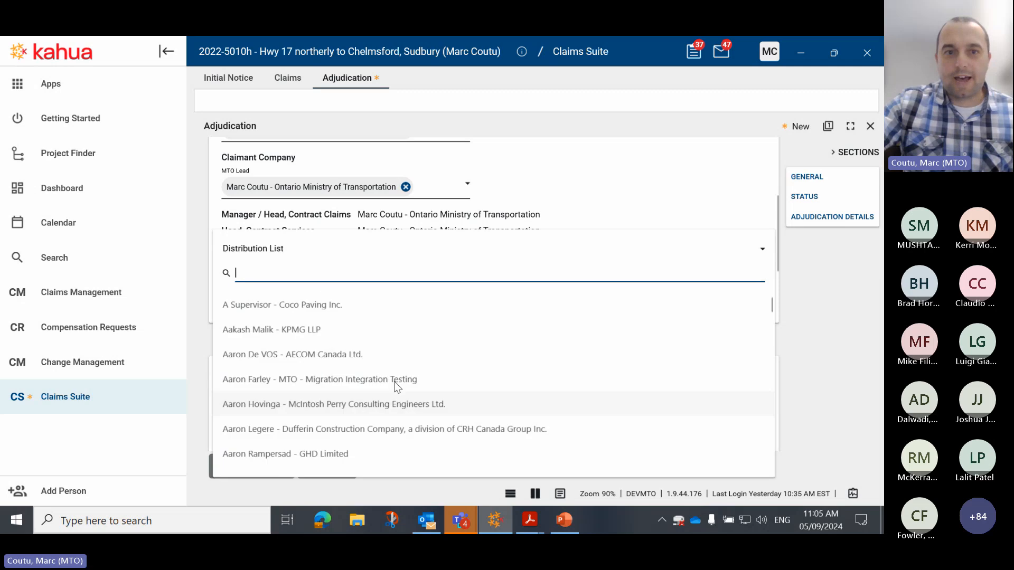
click(603, 184)
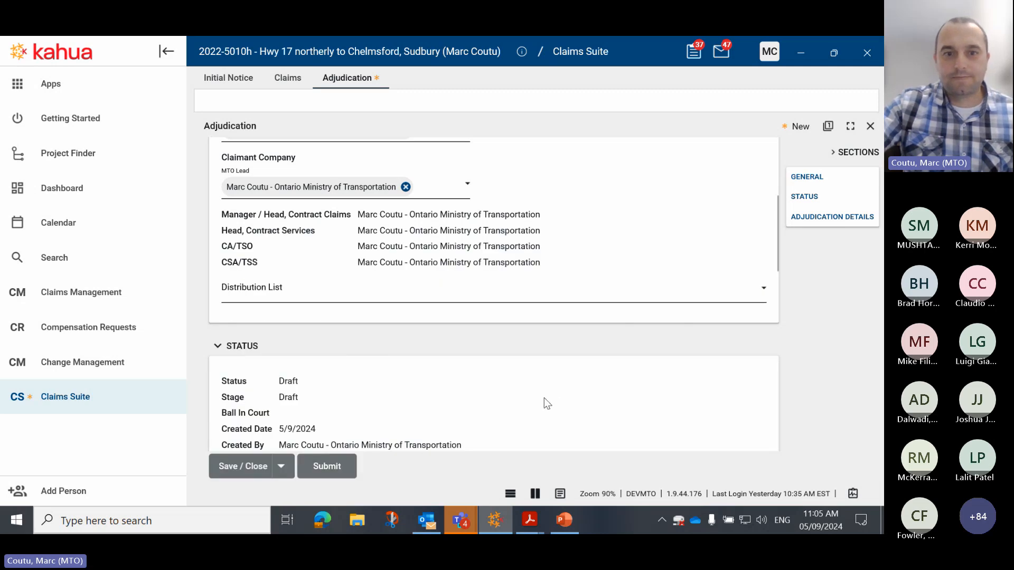
- In the adjudication details, set the case creation date to 5/9/2024 and the dispute amount to $15,000
scroll(544, 399, down, 3)
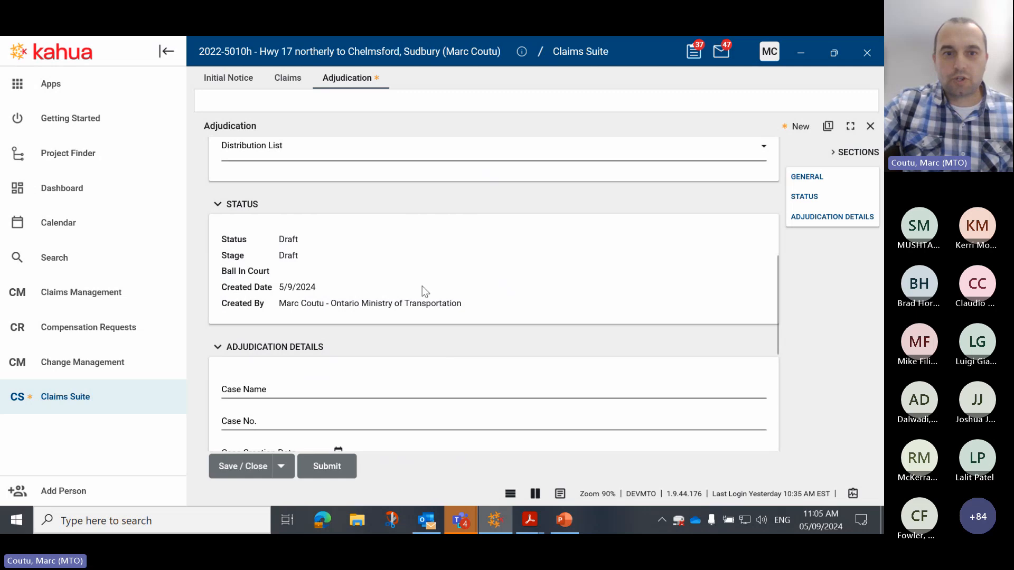
scroll(422, 287, down, 3)
click(311, 252)
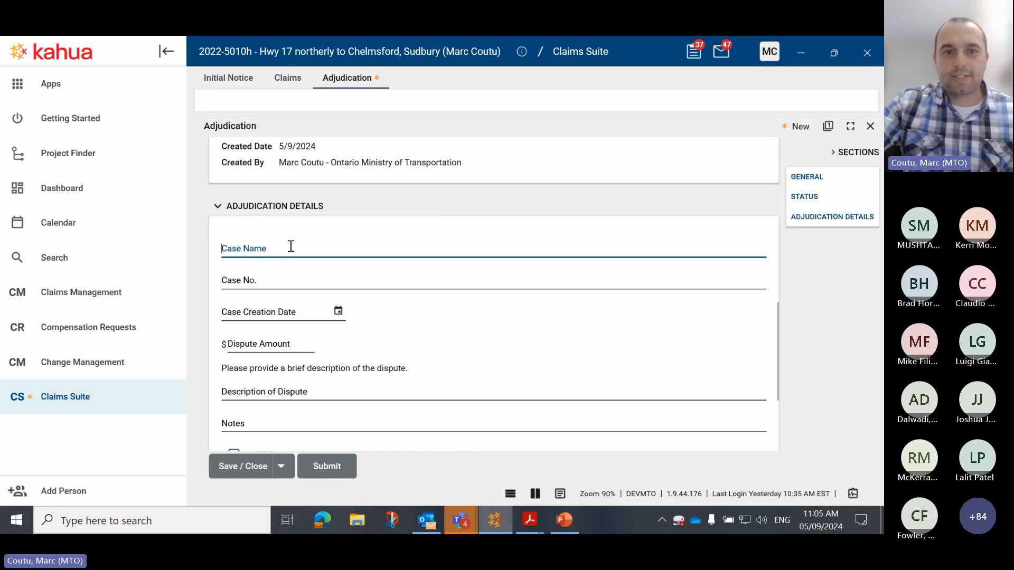
click(288, 270)
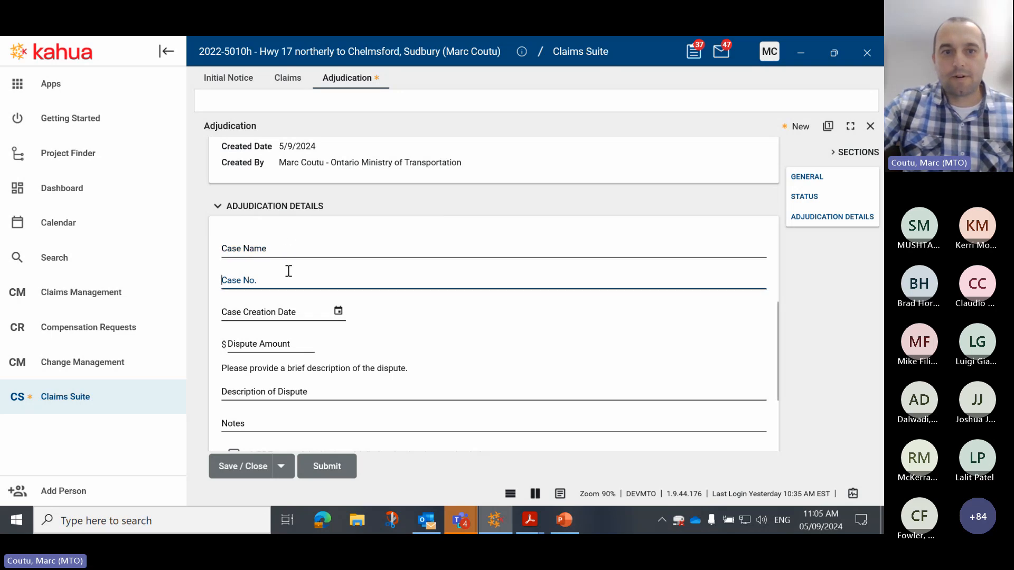
click(338, 312)
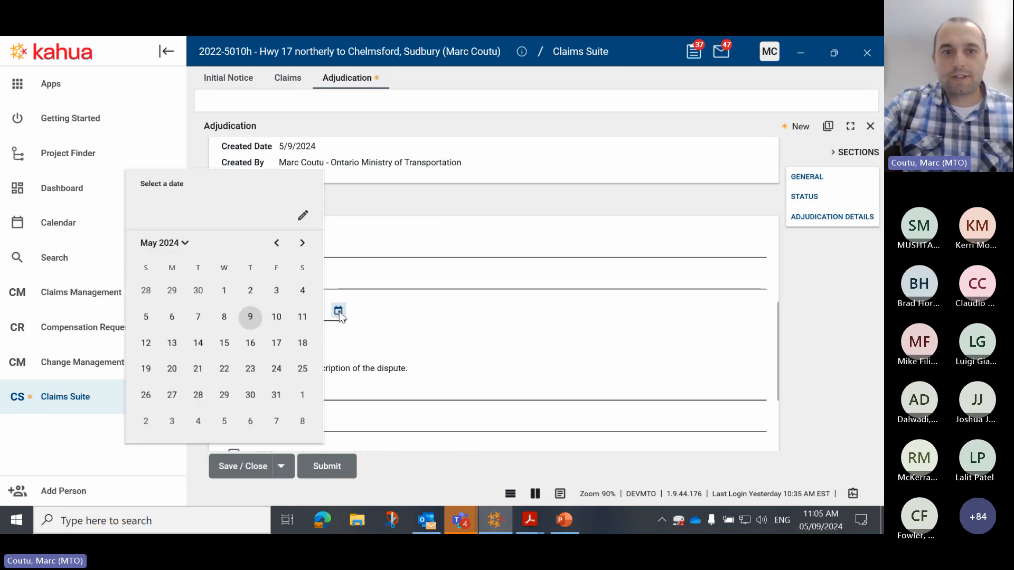
click(249, 317)
text(15)
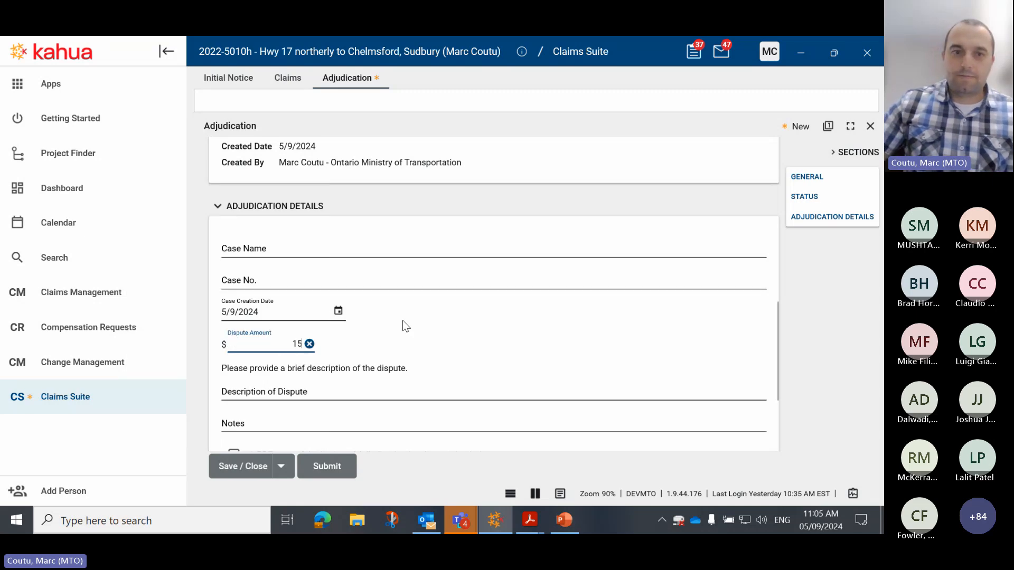
text(000)
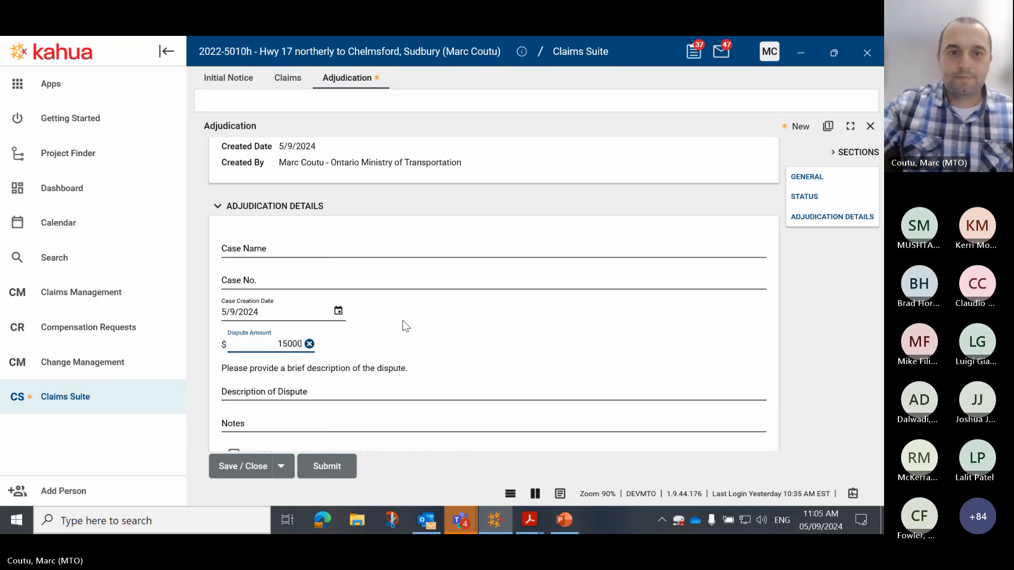
- Enter "Training" as the description of dispute, leave the notes blank, and submit the adjudication
click(368, 382)
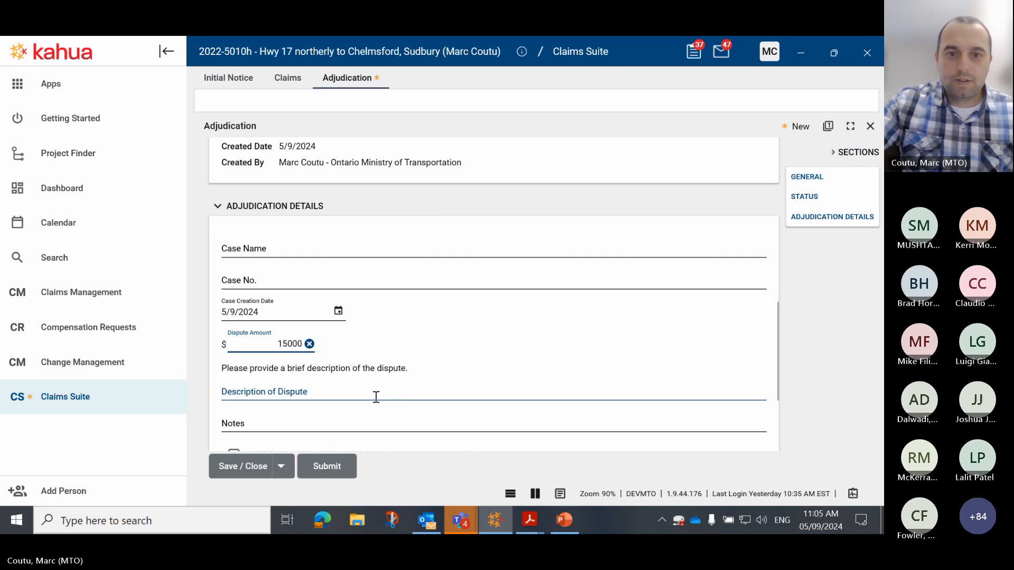
click(374, 395)
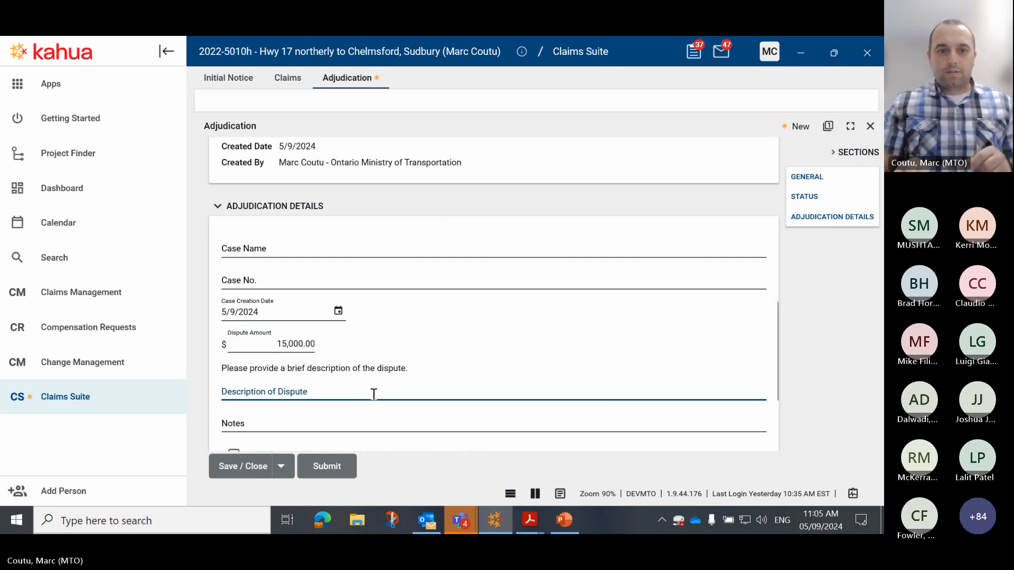
text(Training)
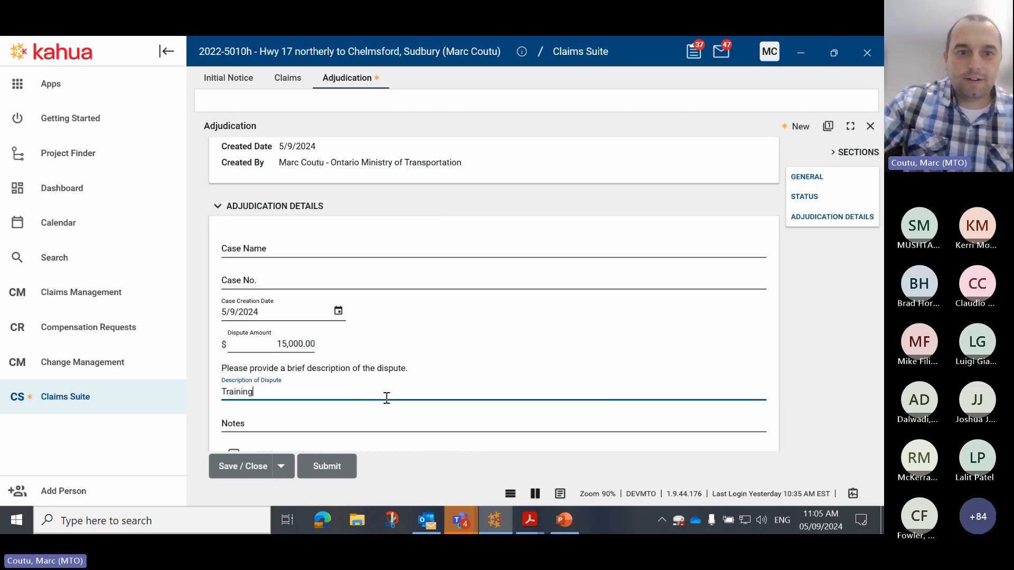
click(388, 423)
scroll(454, 345, down, 1)
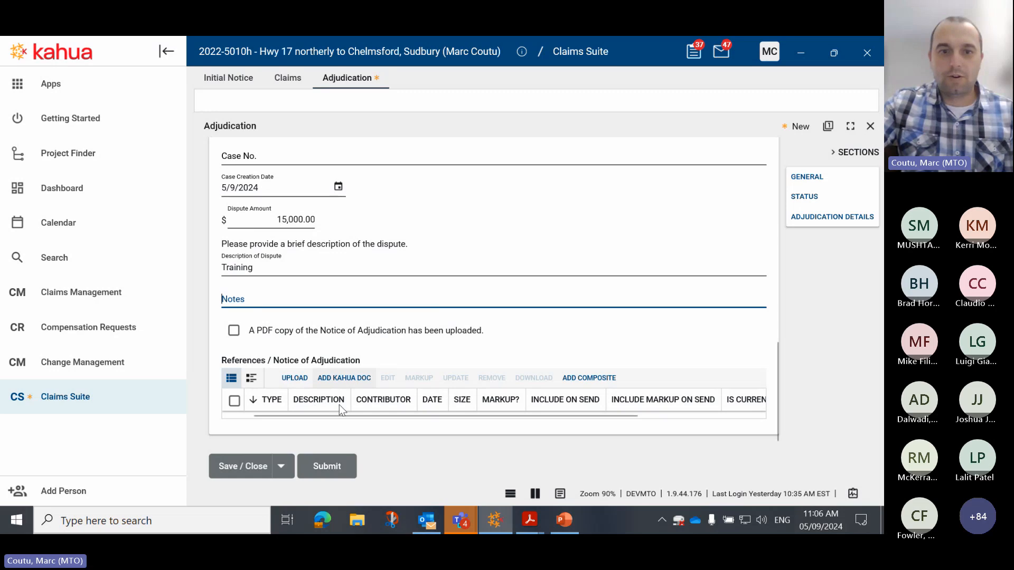
click(332, 470)
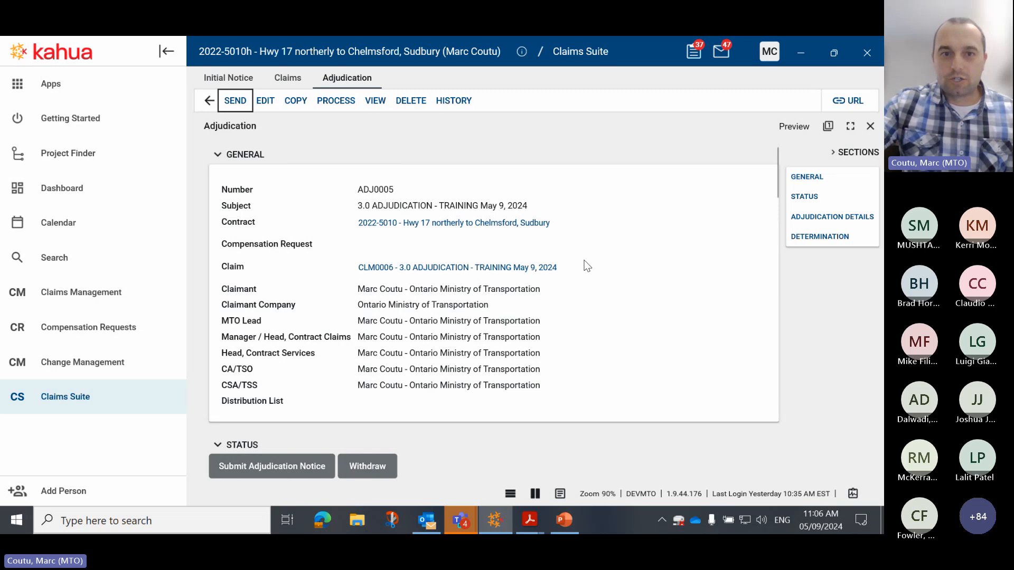
- Review the submitted adjudication's general information, status and adjudication details
scroll(587, 266, down, 2)
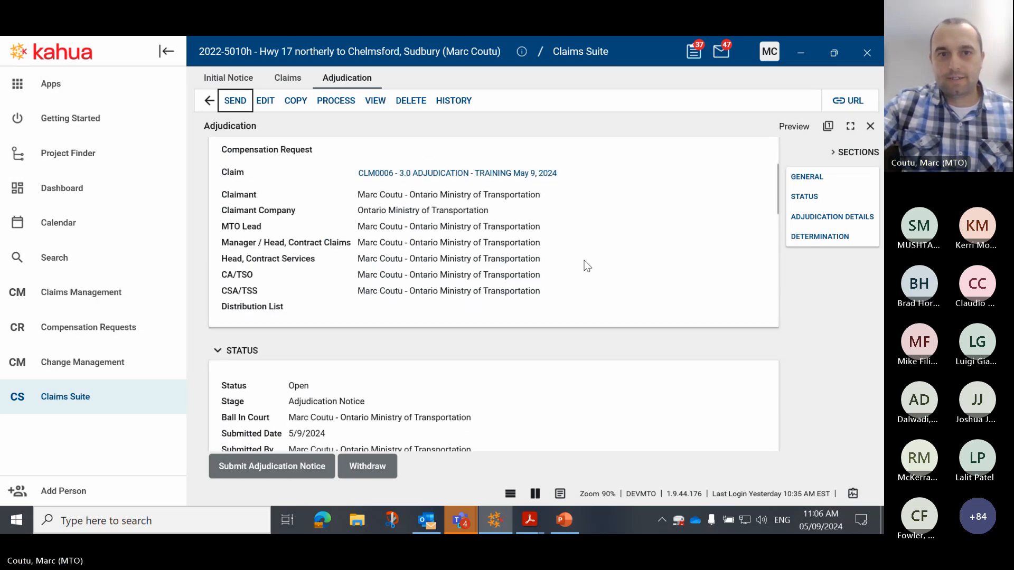
scroll(587, 265, down, 4)
scroll(587, 266, down, 1)
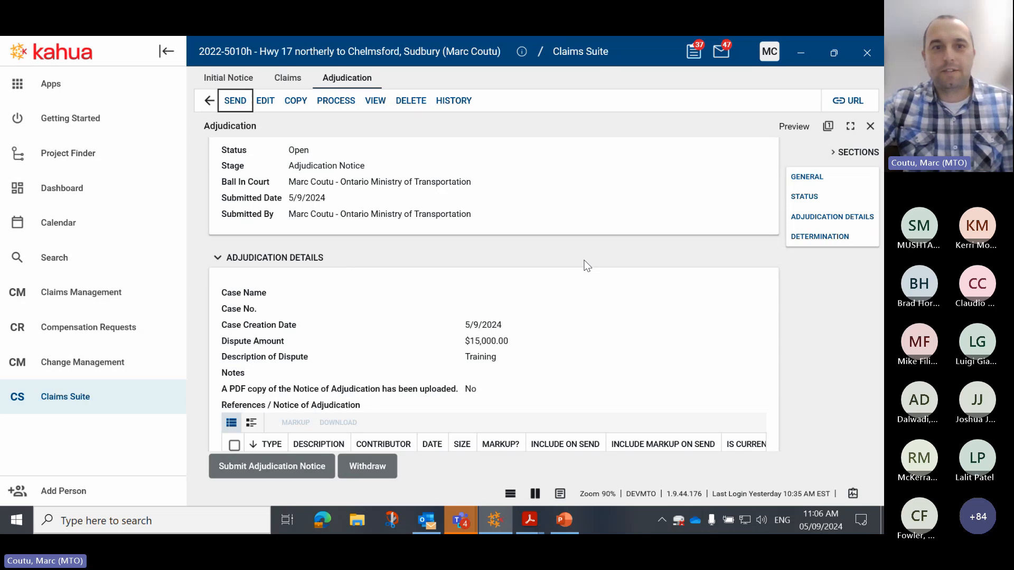
- Edit the submitted adjudication, entering "Training Adjudication" as the case name and 123456 as the case number
scroll(587, 265, up, 5)
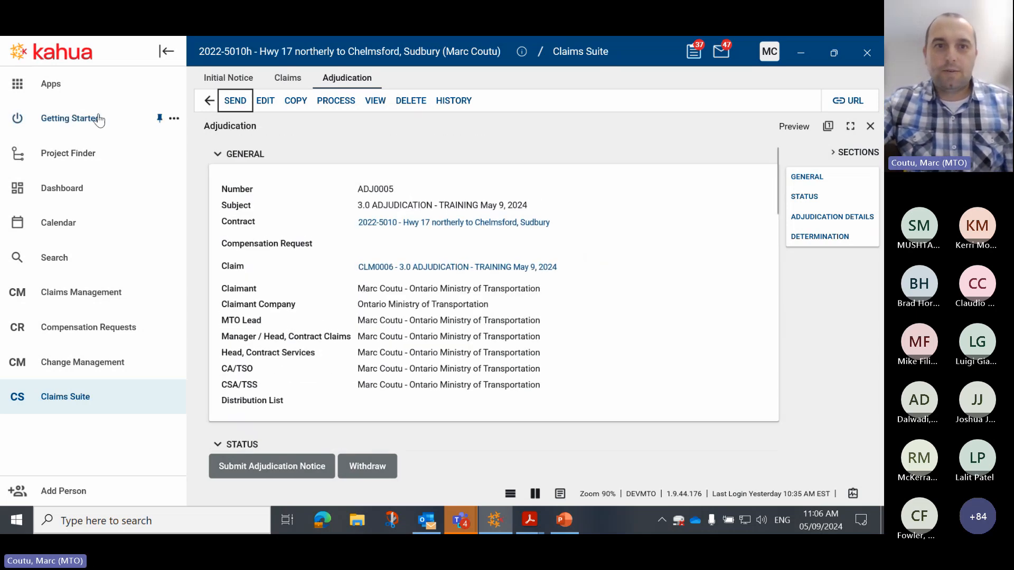
click(265, 100)
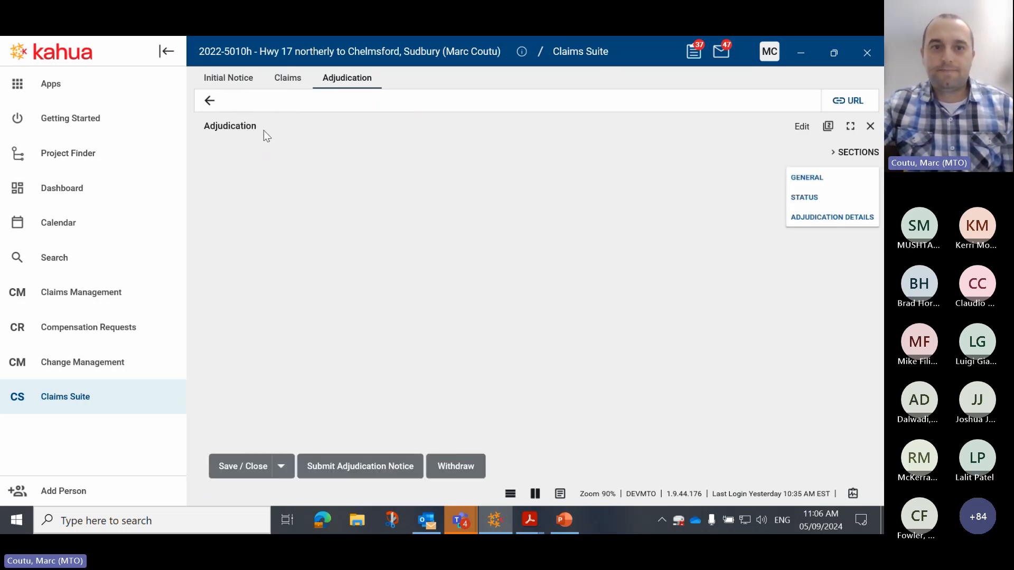
scroll(522, 259, down, 8)
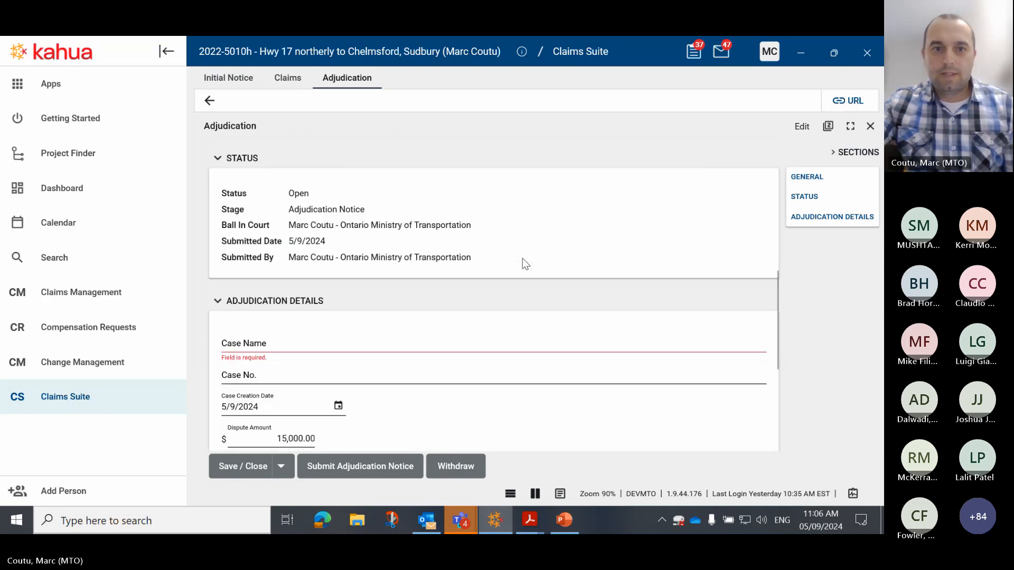
scroll(522, 263, down, 3)
click(517, 202)
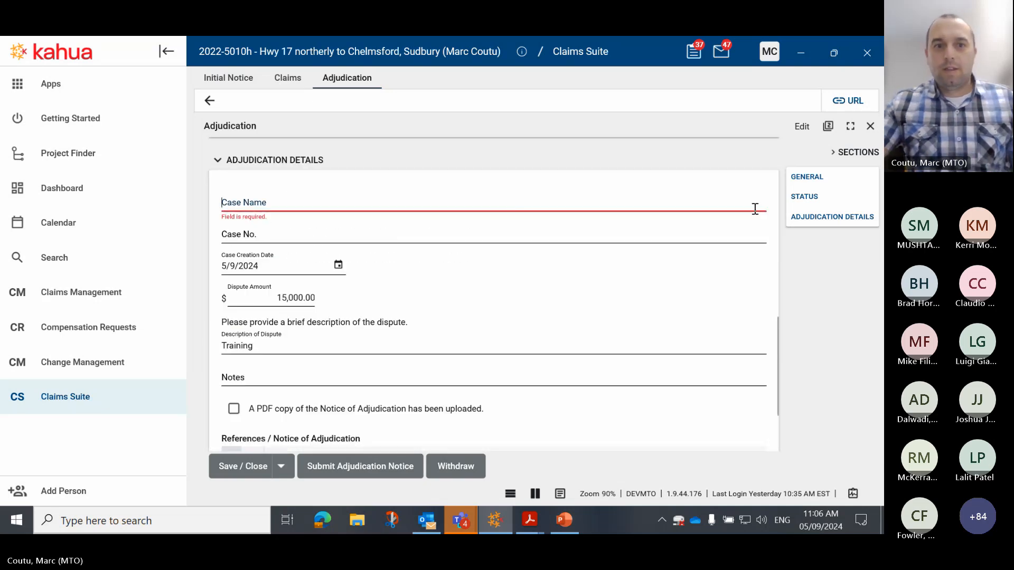
text(Tr)
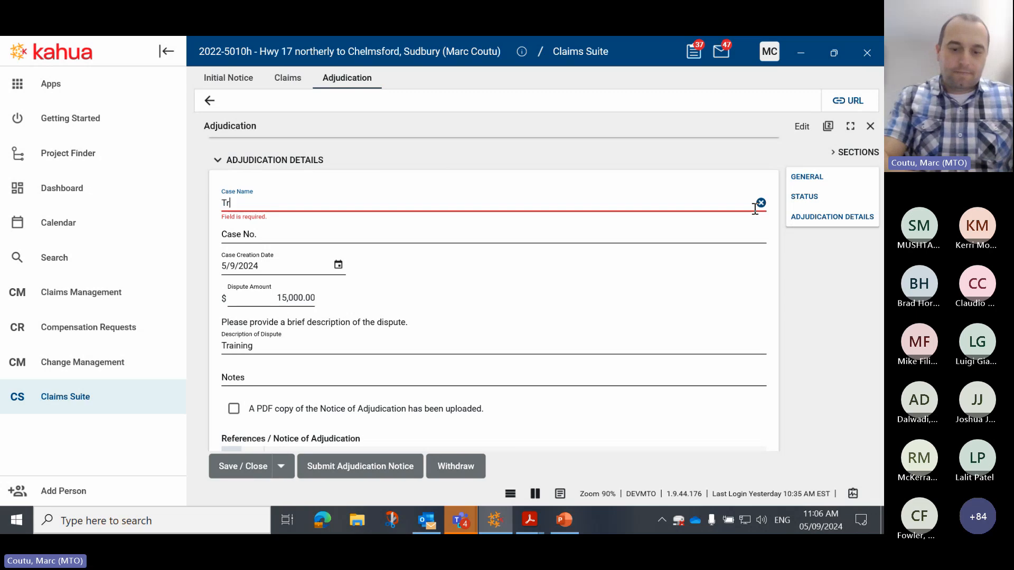
text(aining)
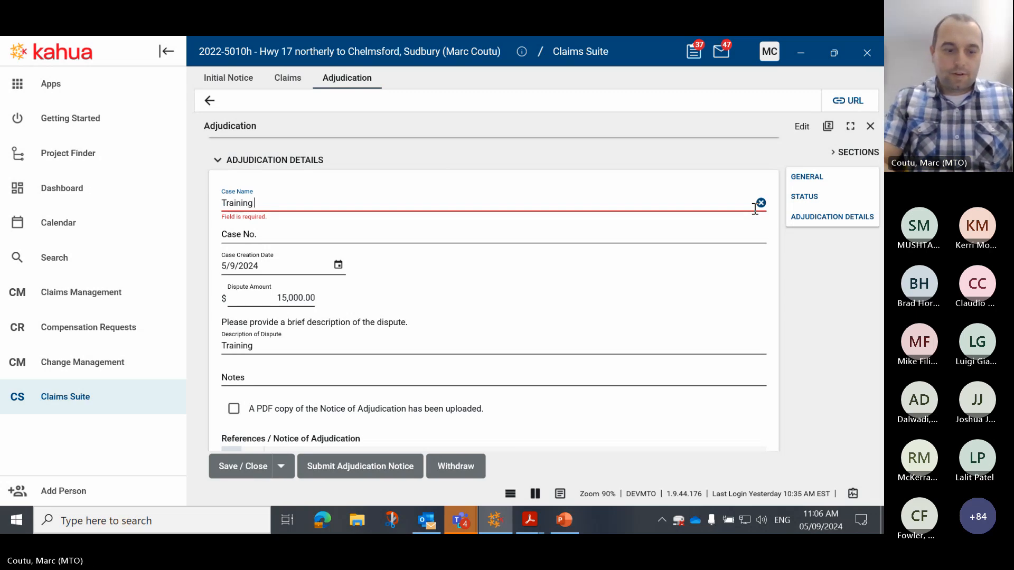
text( Ad)
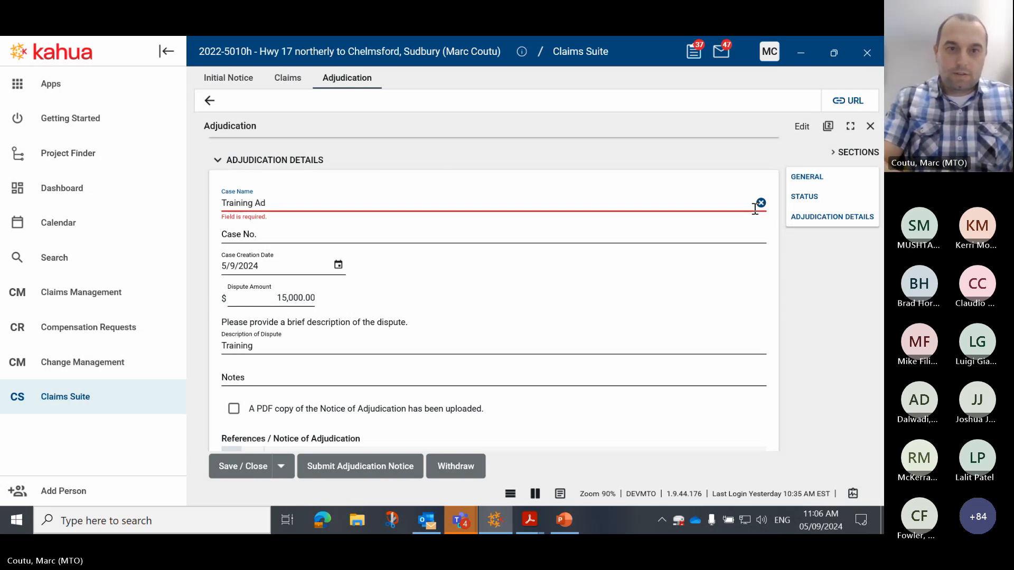
text(judication)
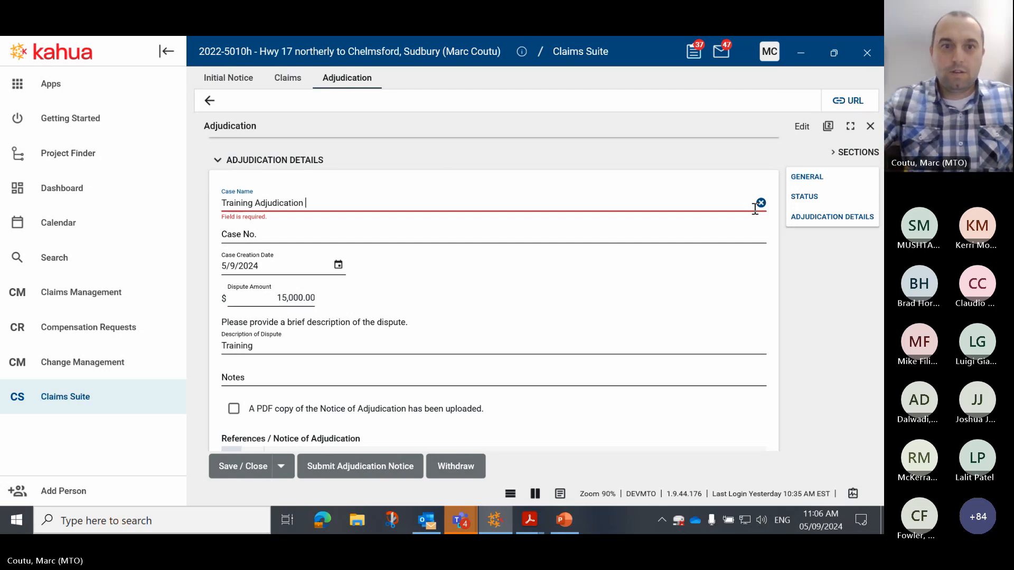
click(333, 242)
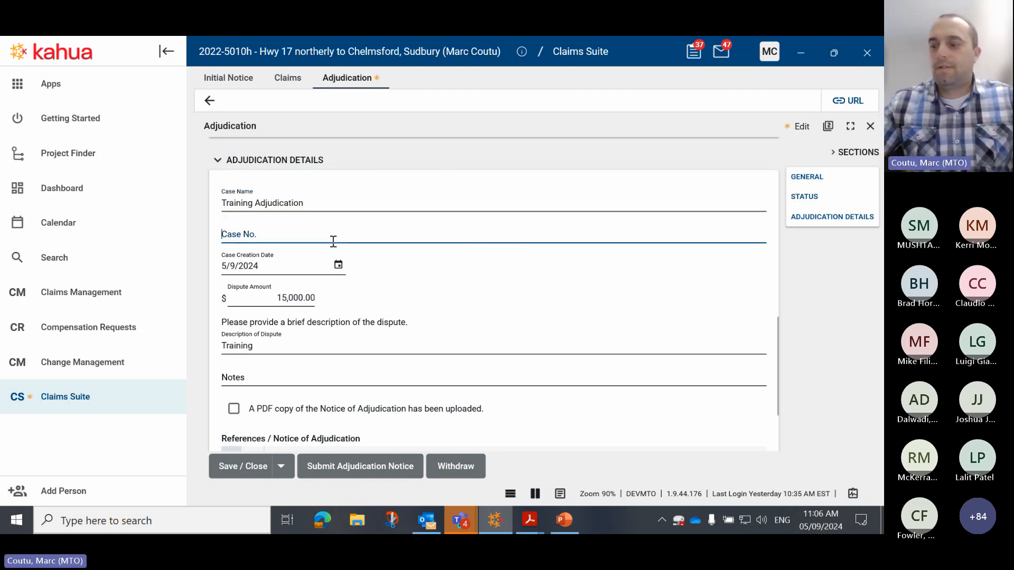
text(123456)
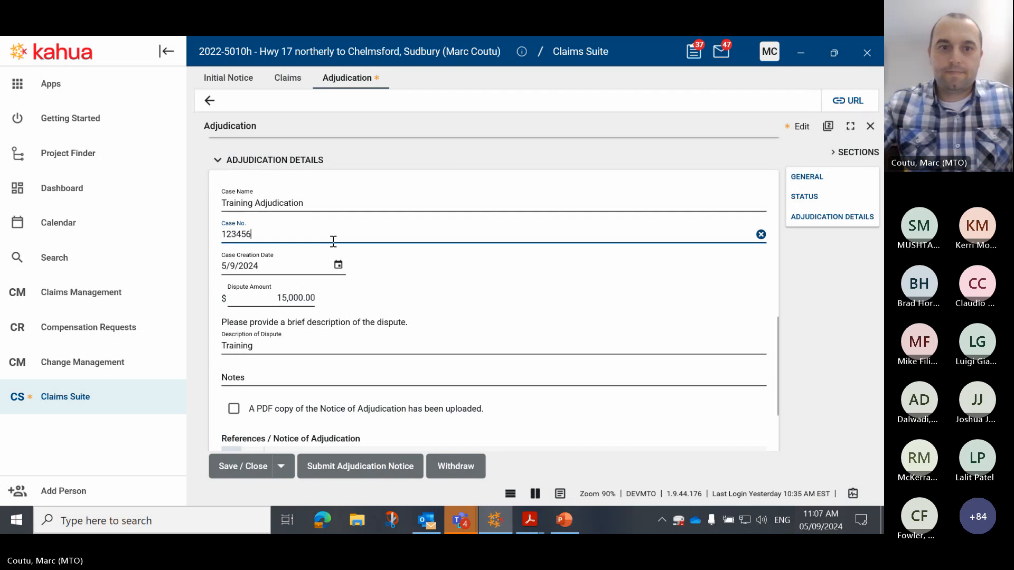
- Confirm the PDF Notice of Adjudication is uploaded, attach the PDF file TEST DOCUMENT as its reference, and submit the adjudication notice
click(234, 408)
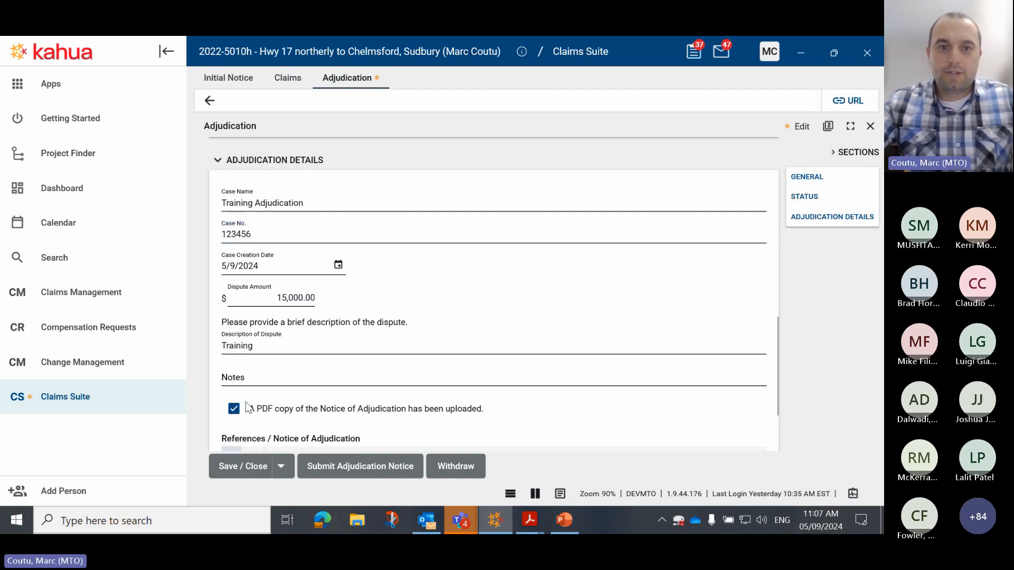
click(607, 346)
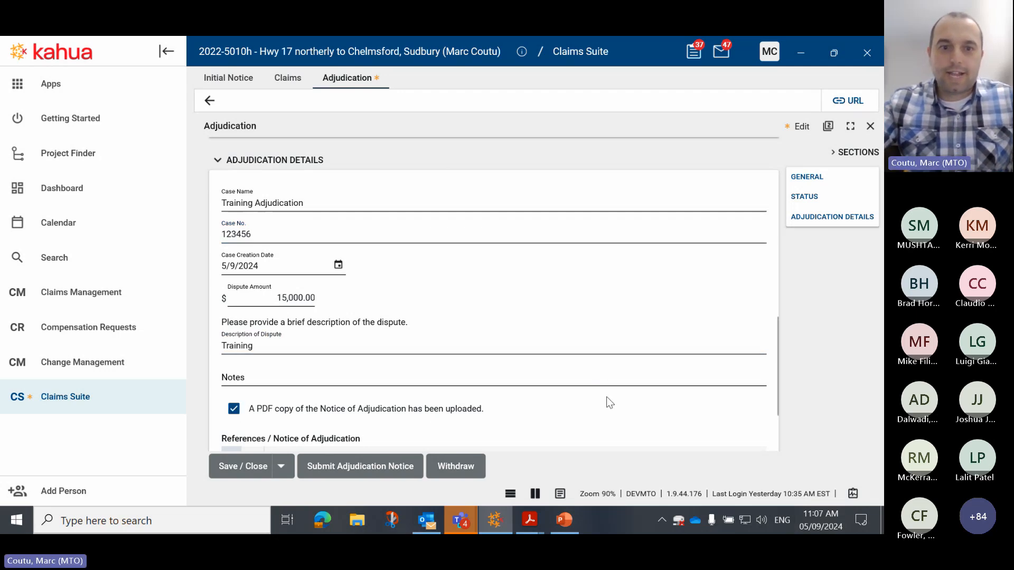
scroll(613, 410, down, 3)
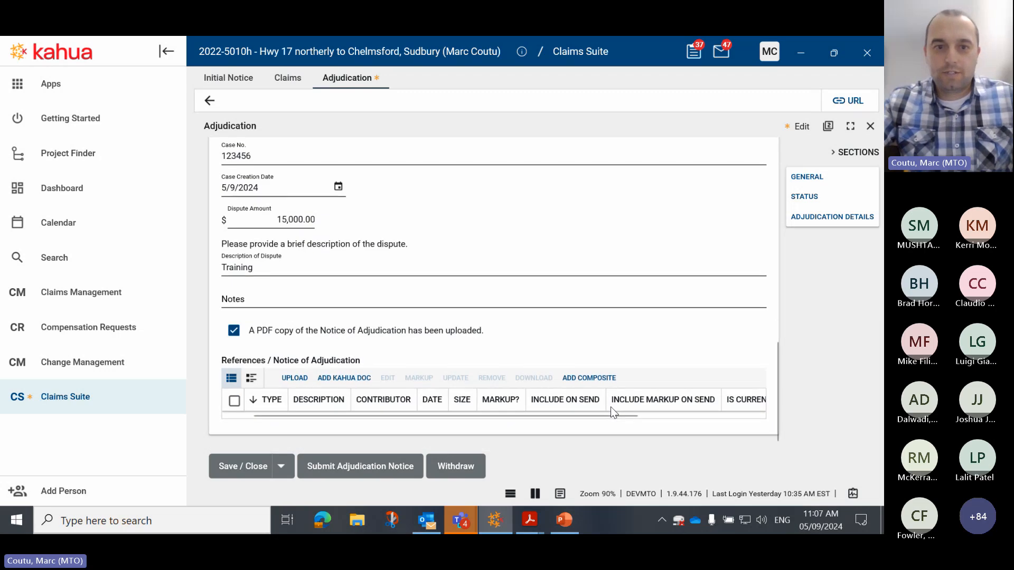
click(300, 379)
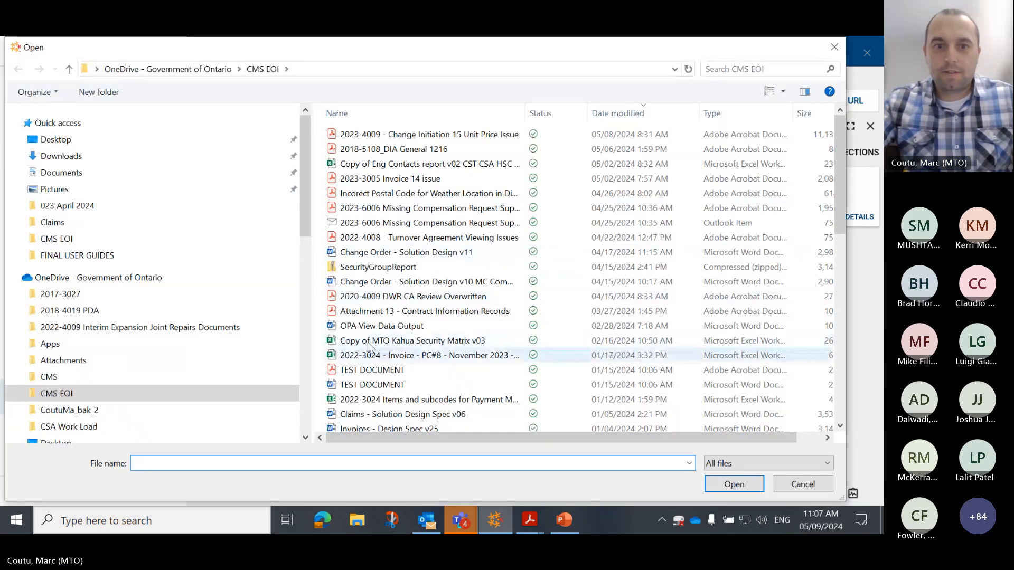
click(467, 371)
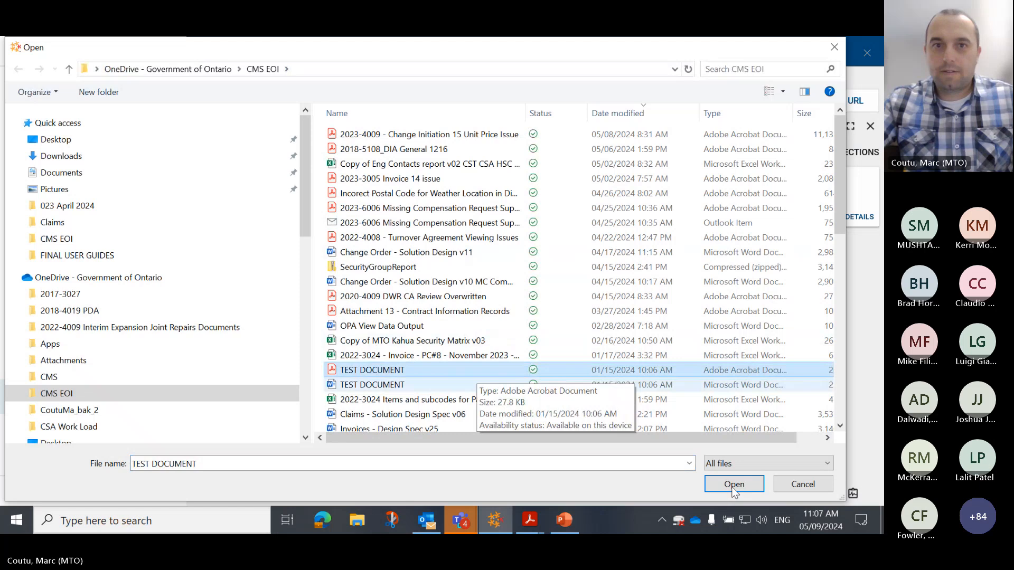
click(735, 485)
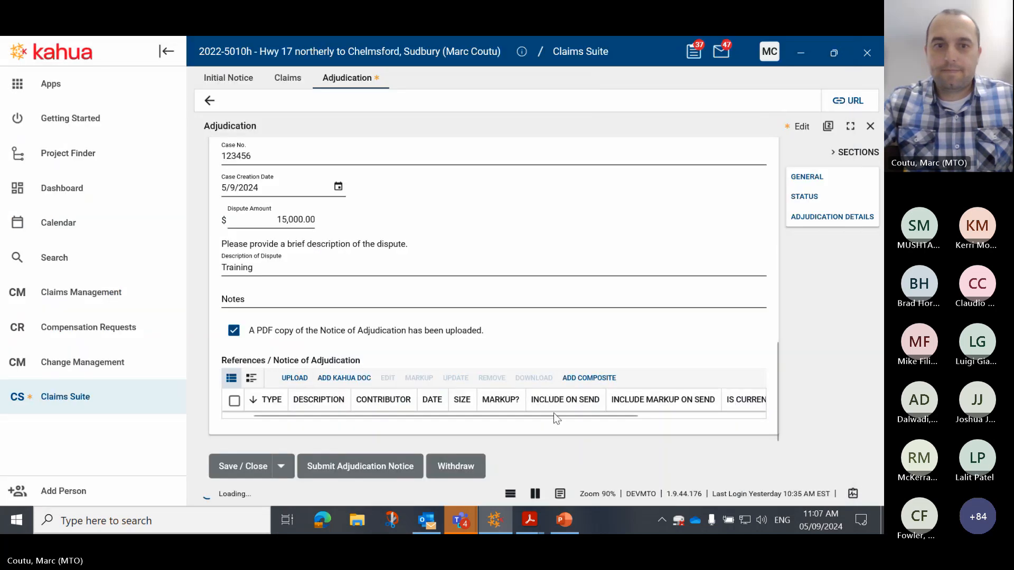
click(643, 364)
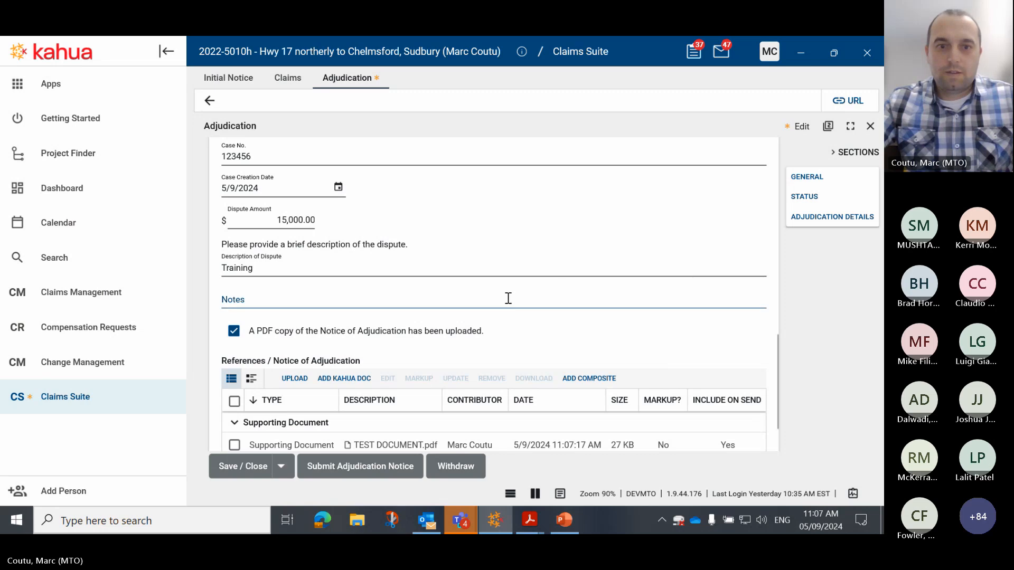
scroll(506, 295, down, 1)
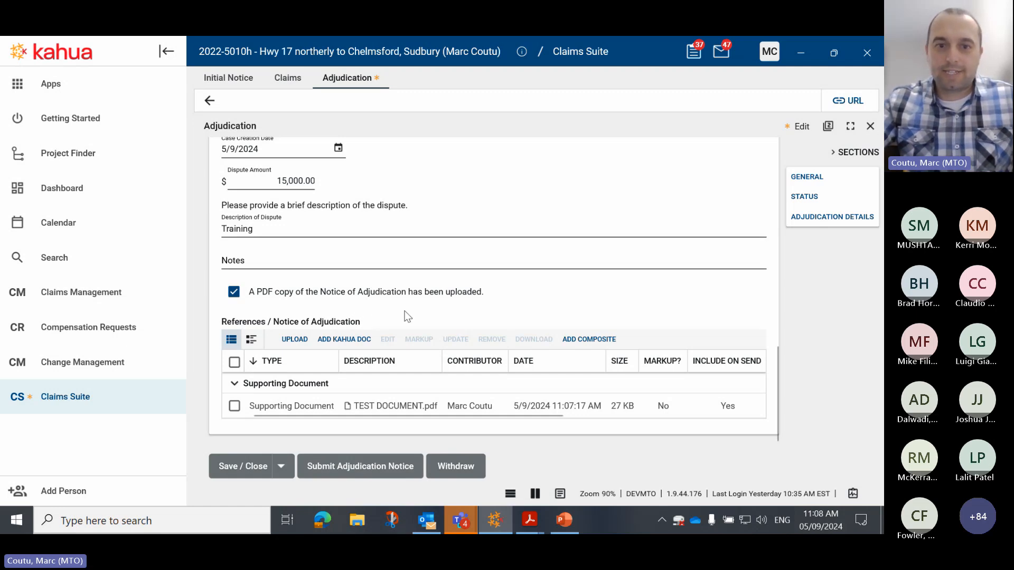
click(363, 467)
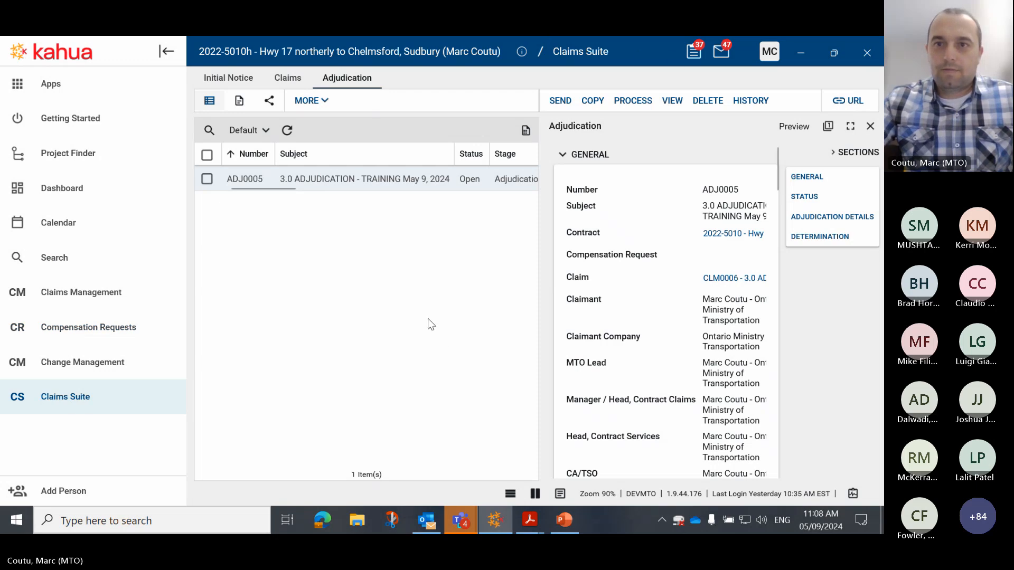
- Open the new Update Determination task from its notification and look through the adjudication's general information and status
click(724, 51)
click(657, 131)
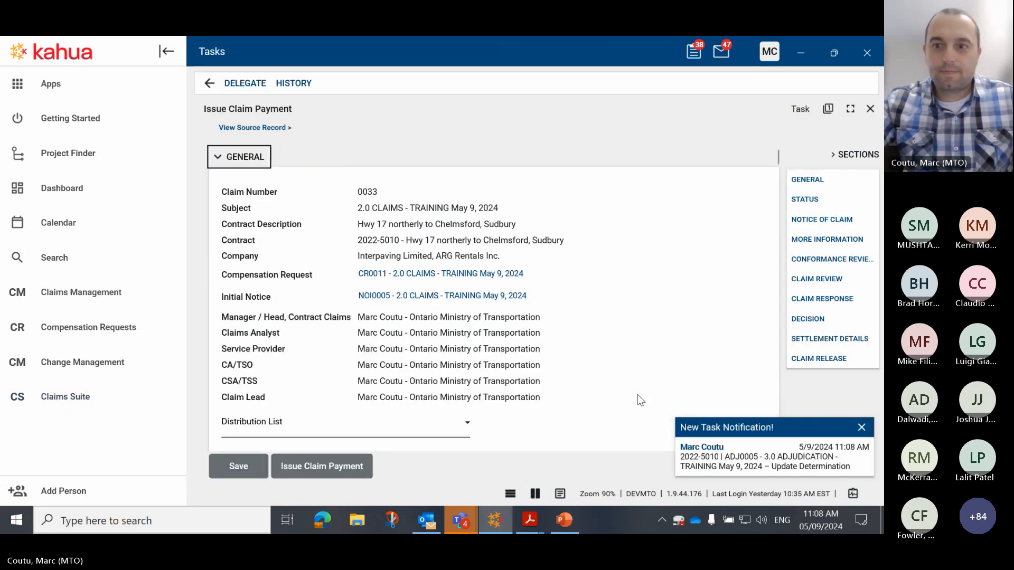
click(734, 465)
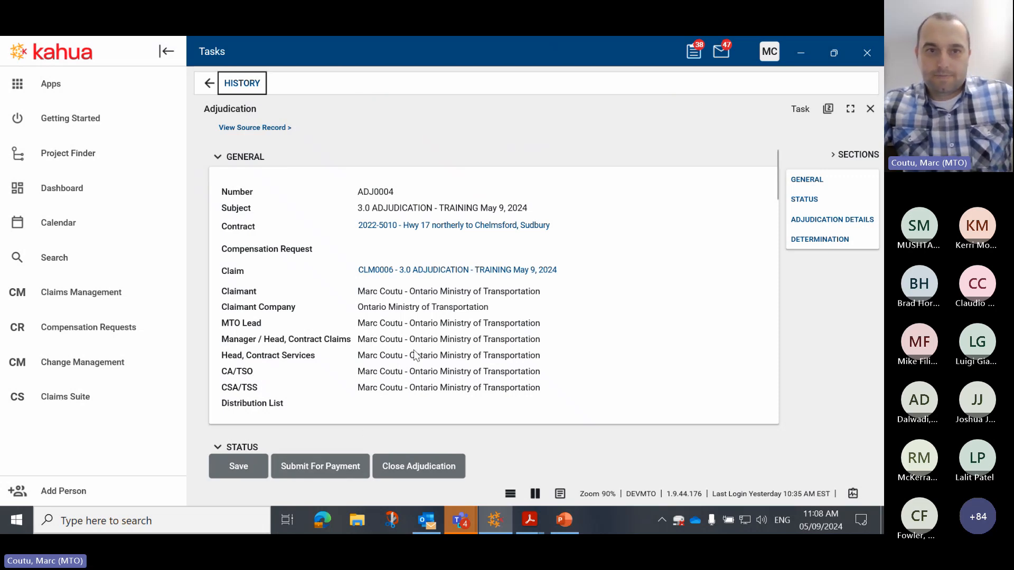
scroll(521, 319, down, 3)
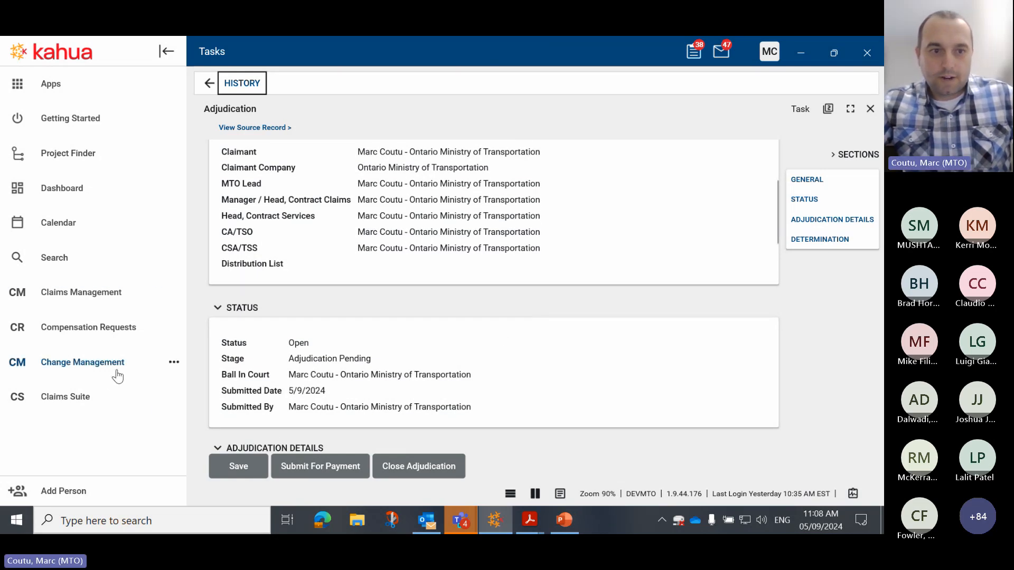
- Return to the Claims Suite, open the listed 3.0 ADJUDICATION record in full-screen view, and go to its Determination section
click(72, 398)
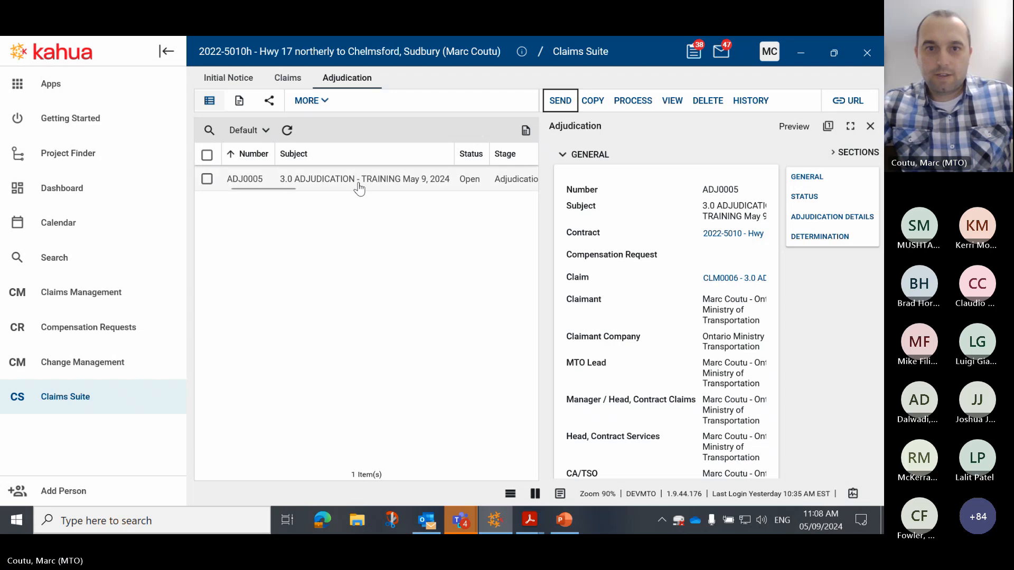
click(365, 179)
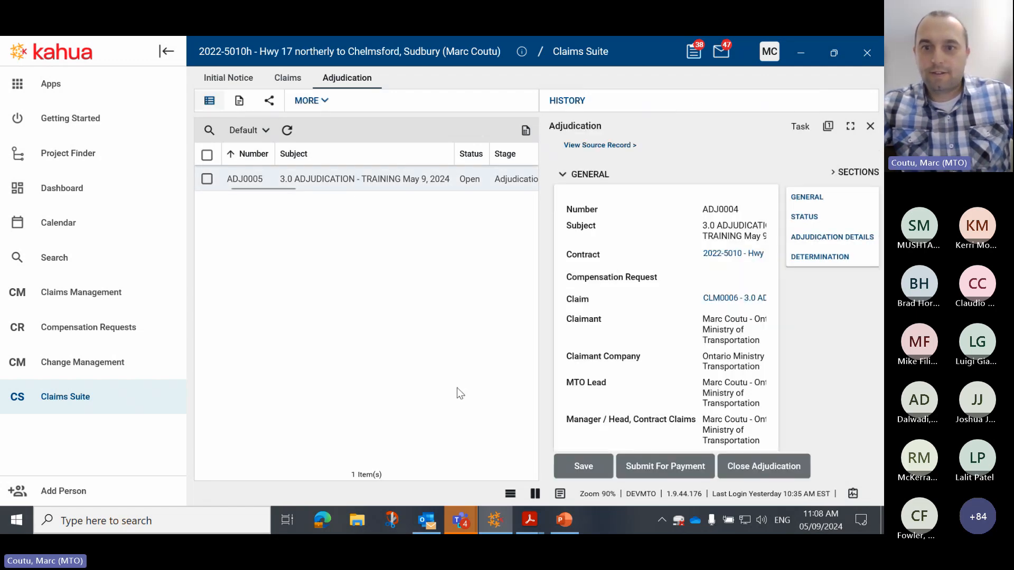
click(851, 127)
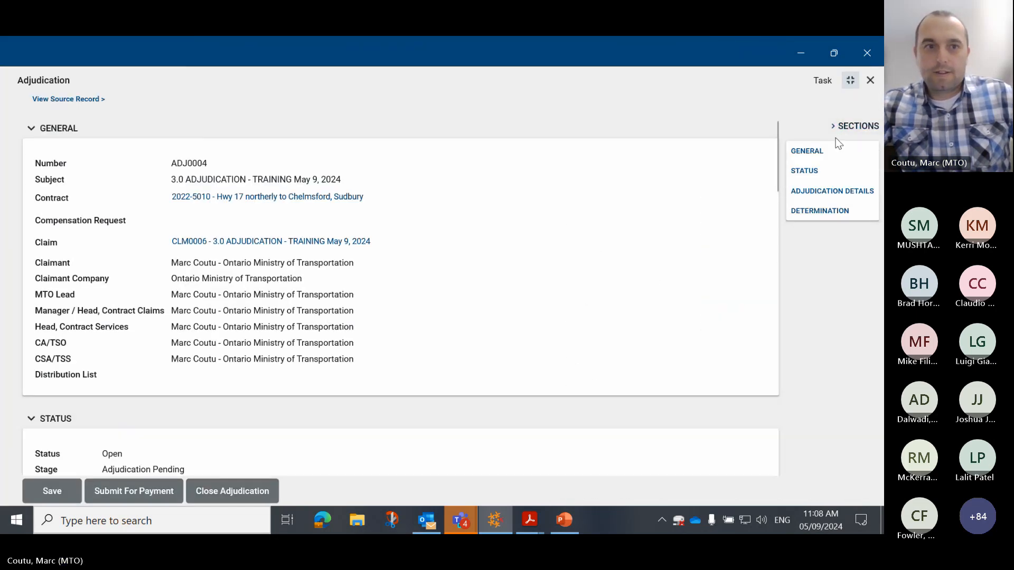
scroll(293, 328, down, 4)
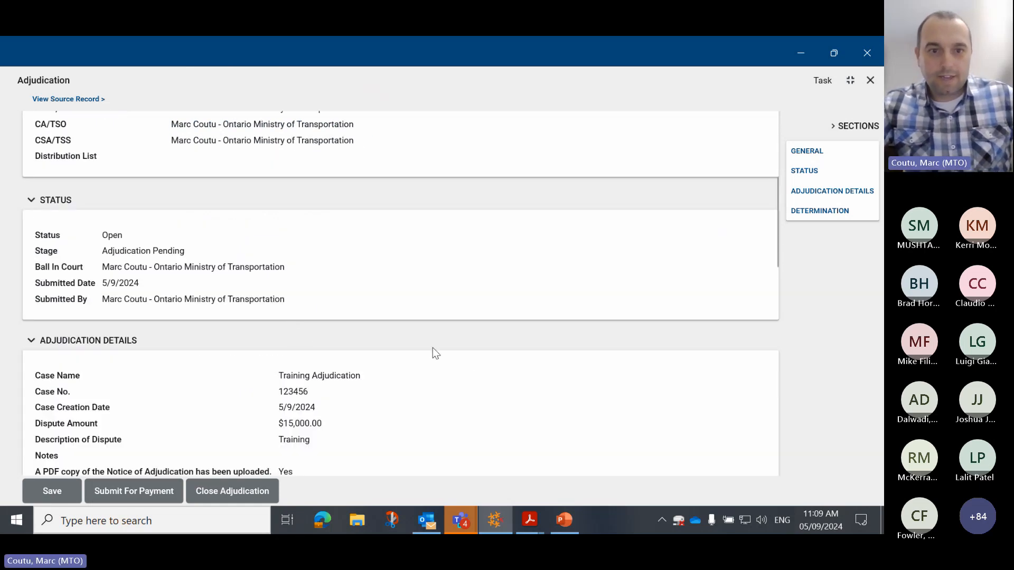
scroll(465, 366, down, 2)
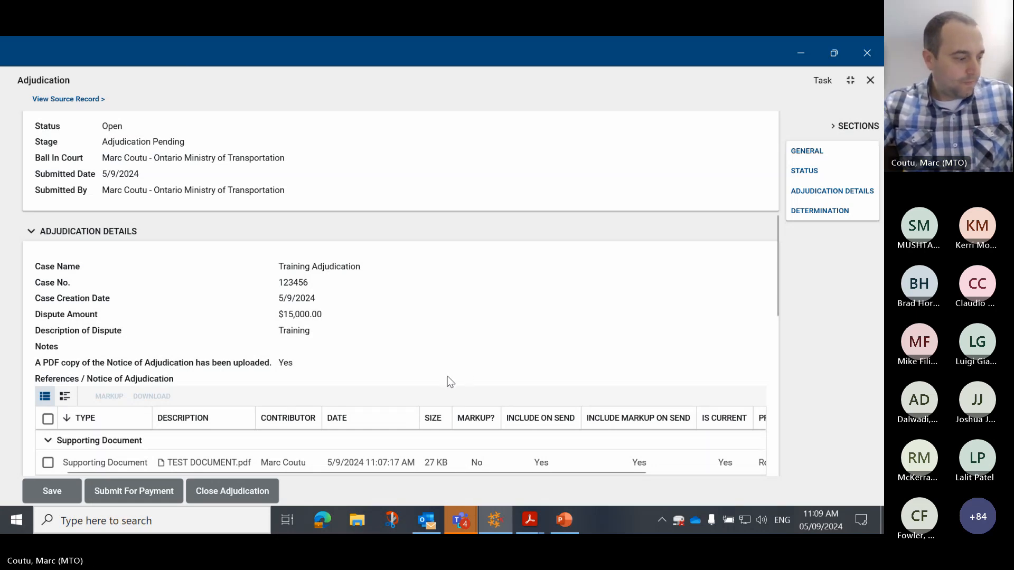
scroll(429, 343, down, 3)
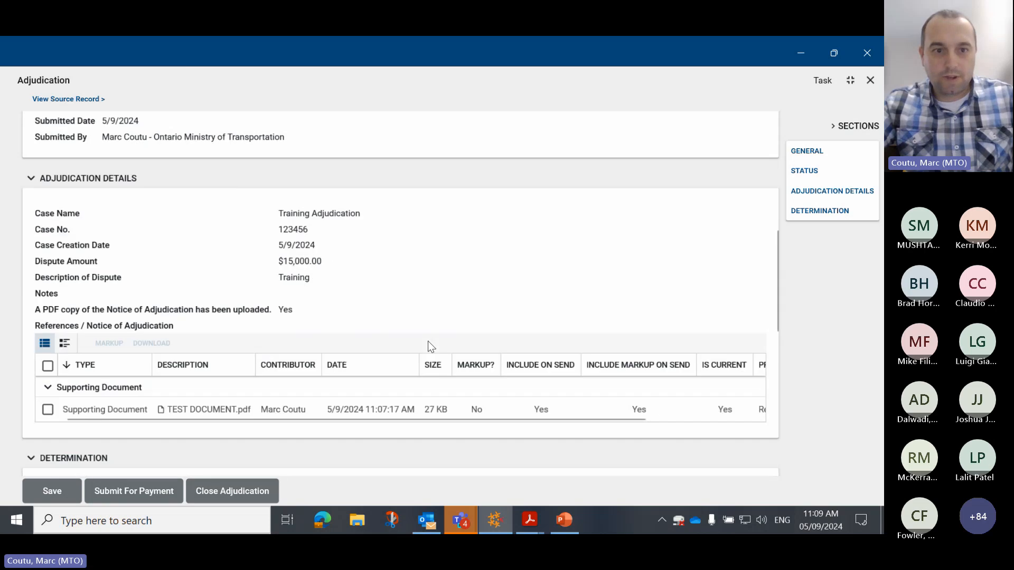
scroll(428, 341, down, 3)
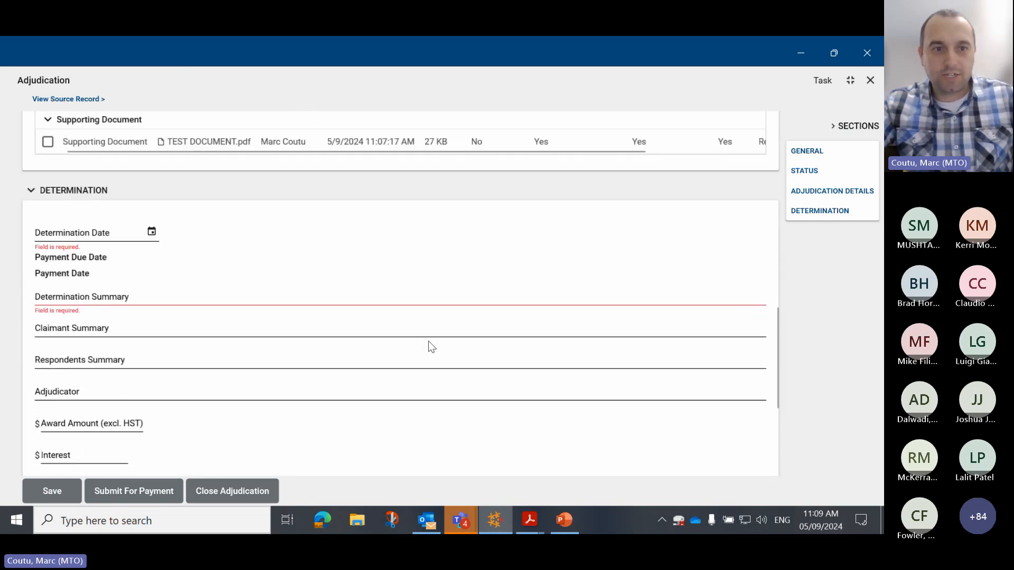
- Set the determination date to 5/9/2024, the determination summary to "Offer" and the claimant summary to "training"
click(152, 225)
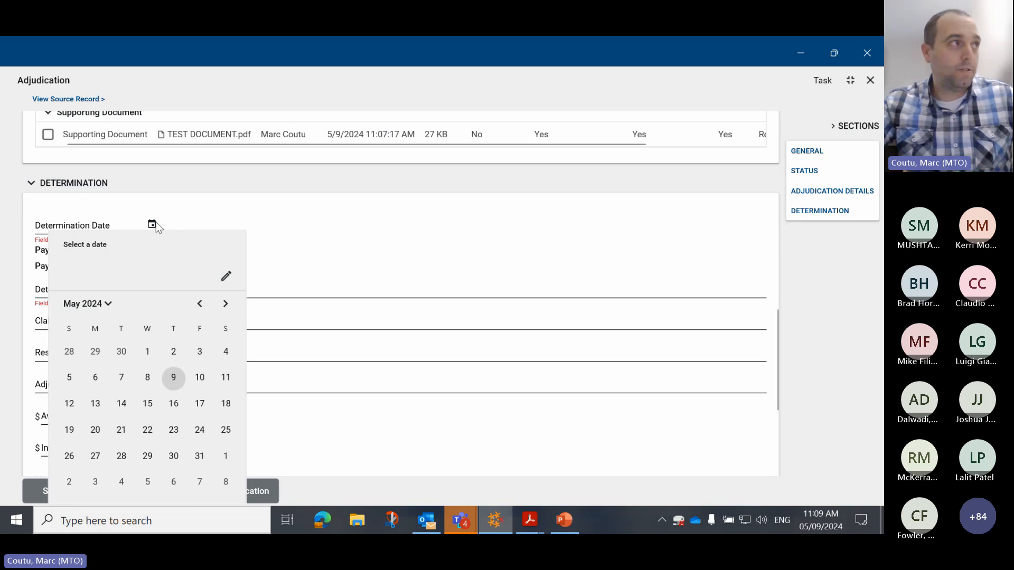
click(176, 378)
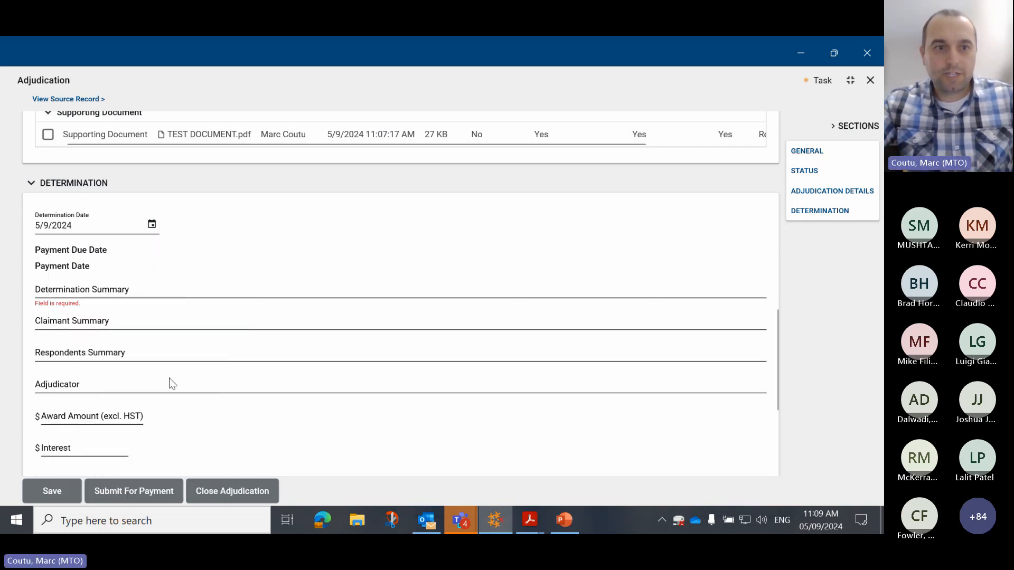
click(170, 290)
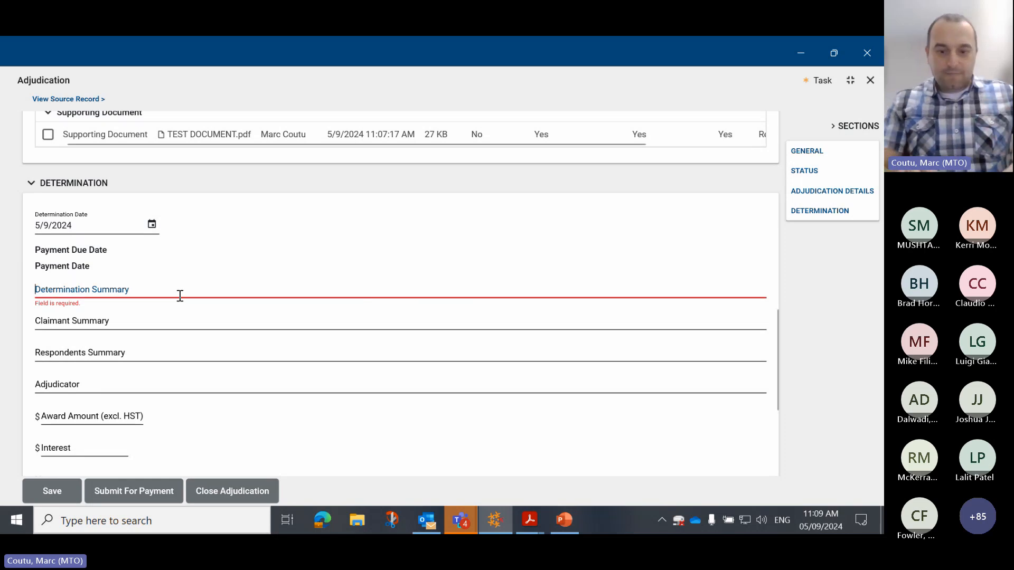
text(Off)
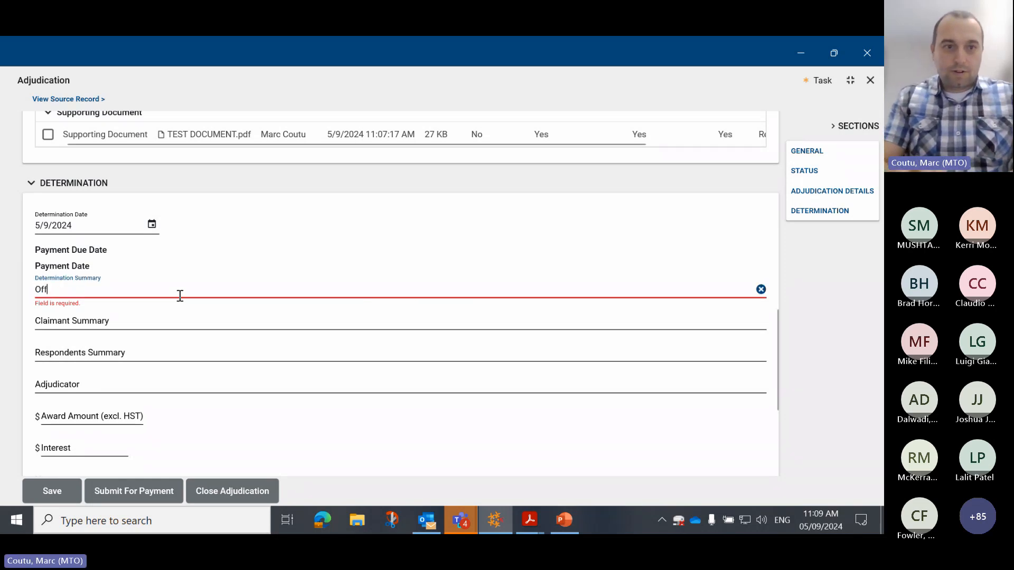
text(er)
click(183, 321)
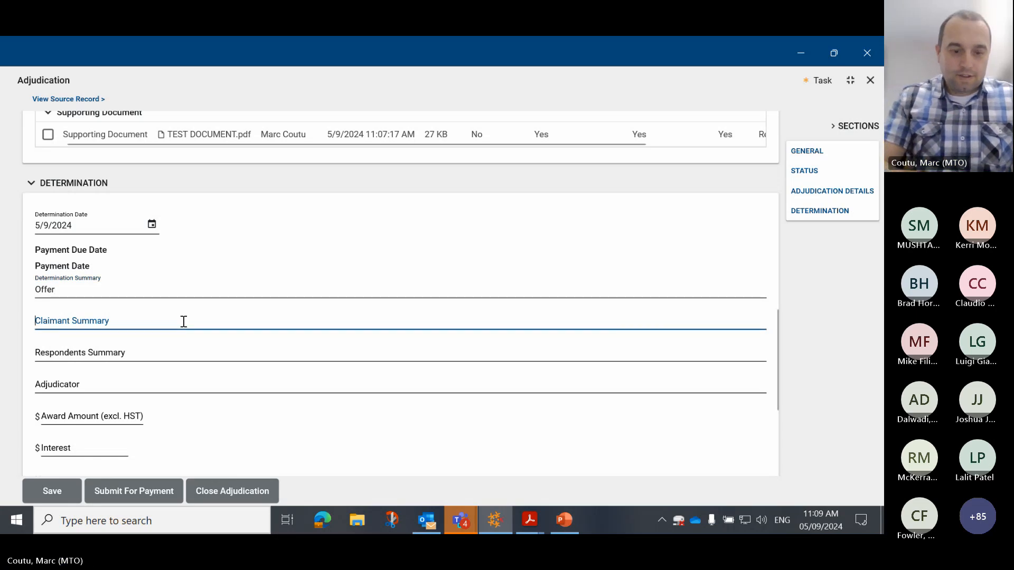
text(training)
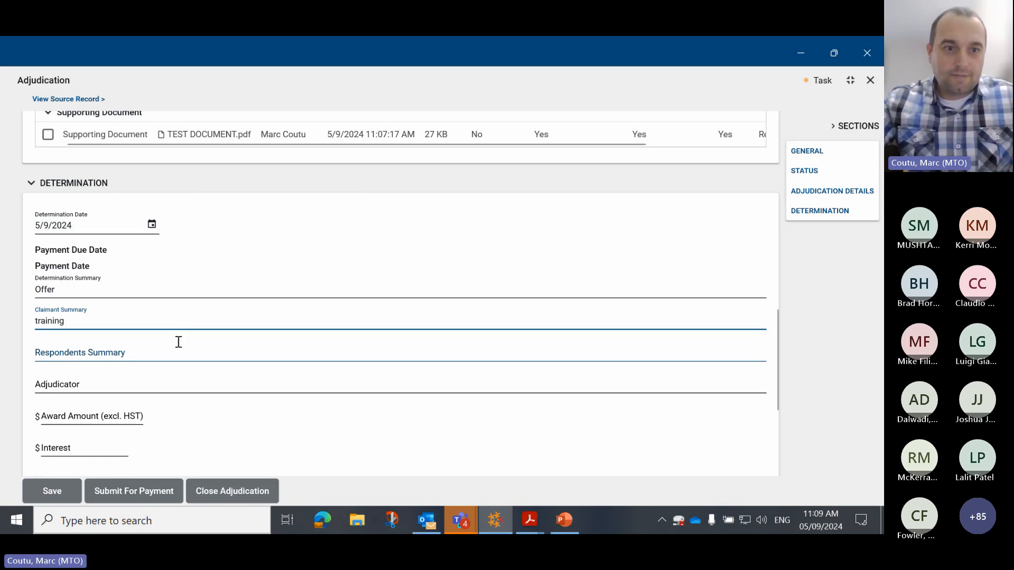
- Set the determination's respondents summary to "Offer 15000" and the adjudicator to "training"
click(157, 354)
text(O)
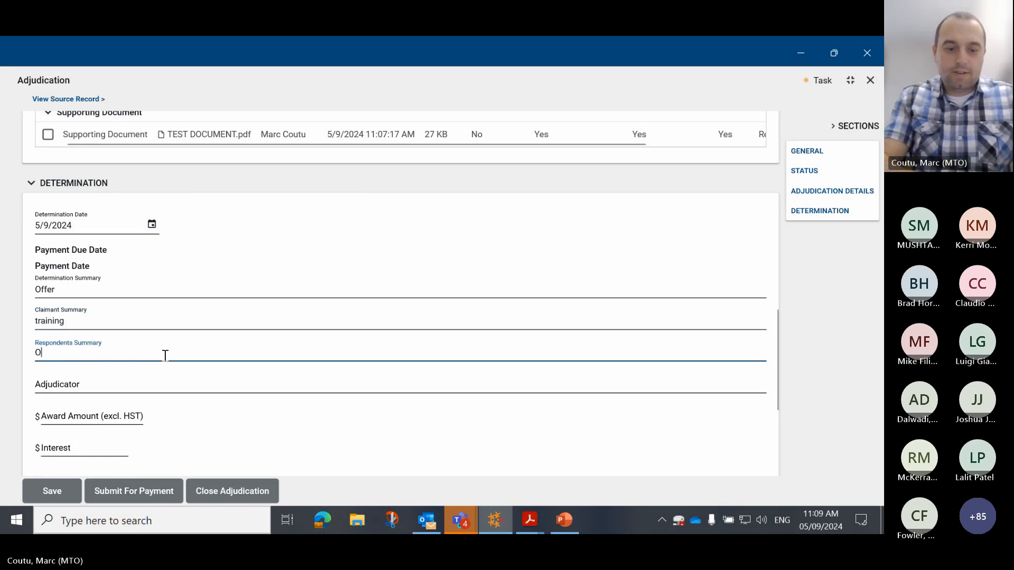
text(ffer 1)
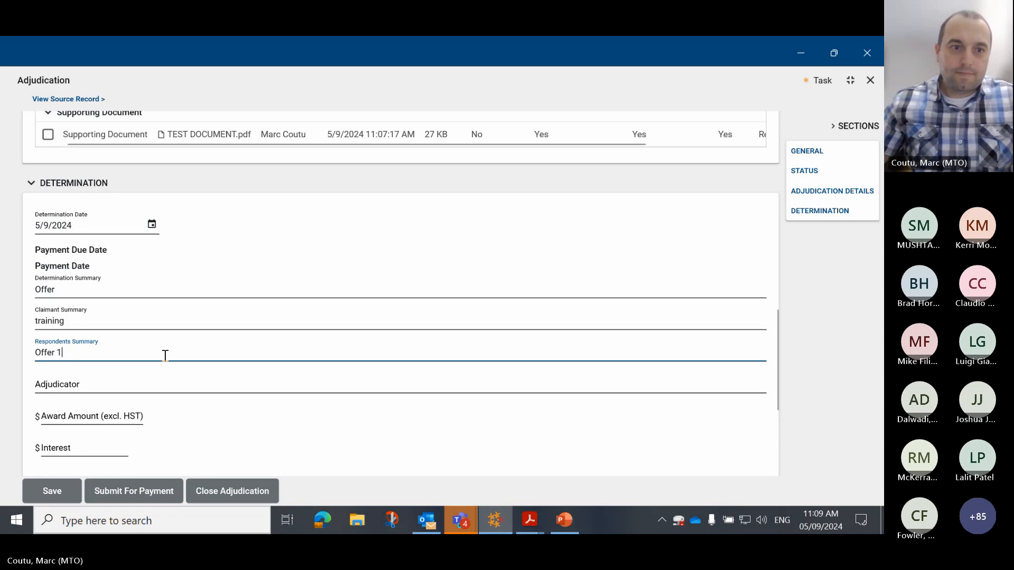
text(5000)
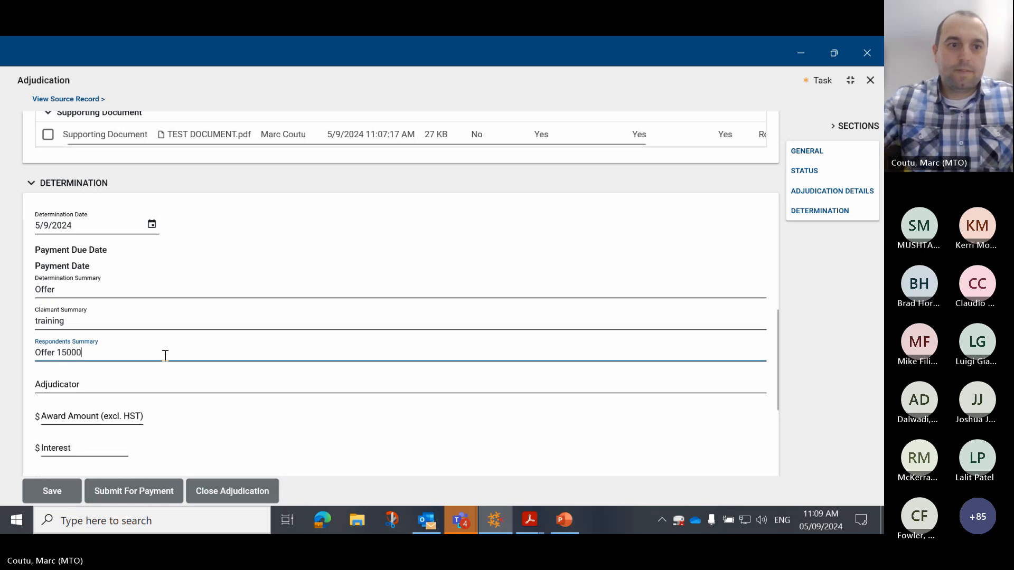
click(180, 380)
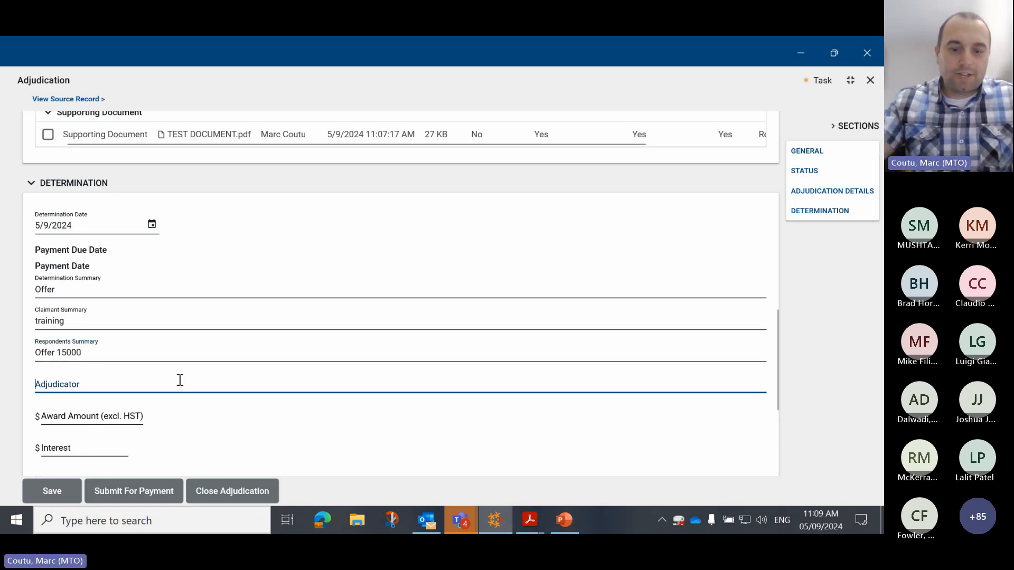
text(training)
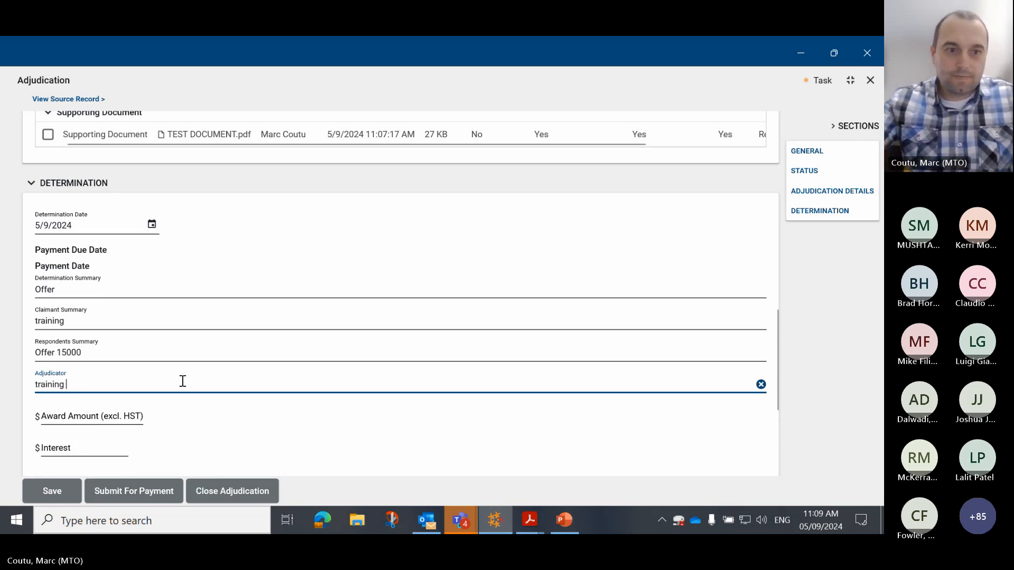
- Enter an award amount of 15,000.00 excluding HST and an interest of 0.00 in the determination
scroll(180, 380, down, 3)
click(88, 255)
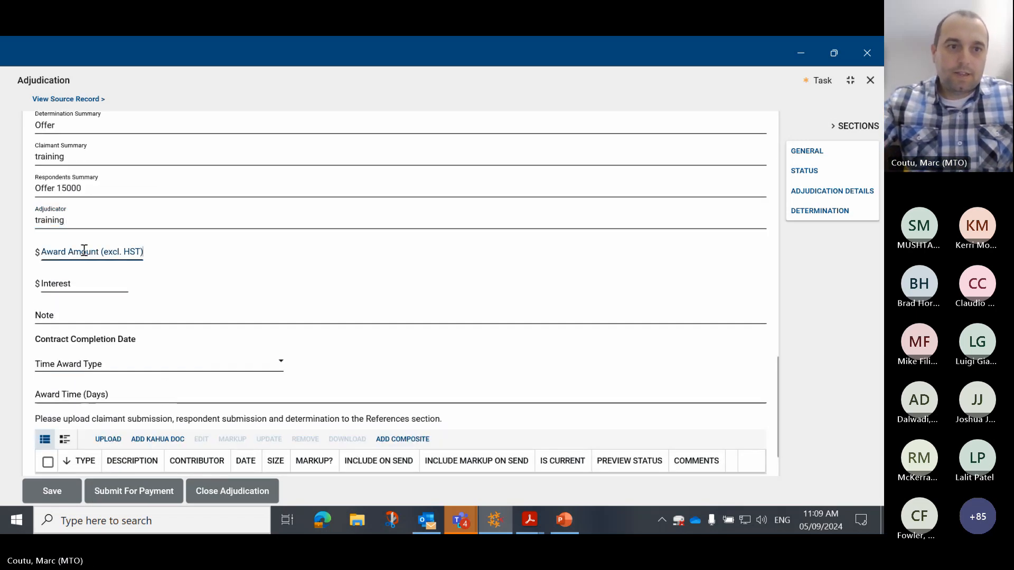
text(15000)
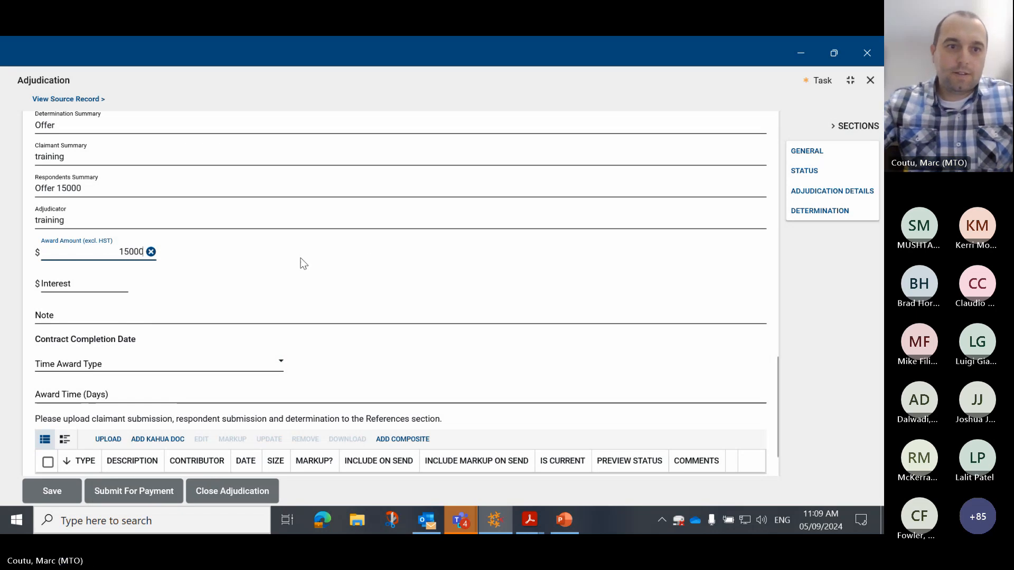
click(109, 287)
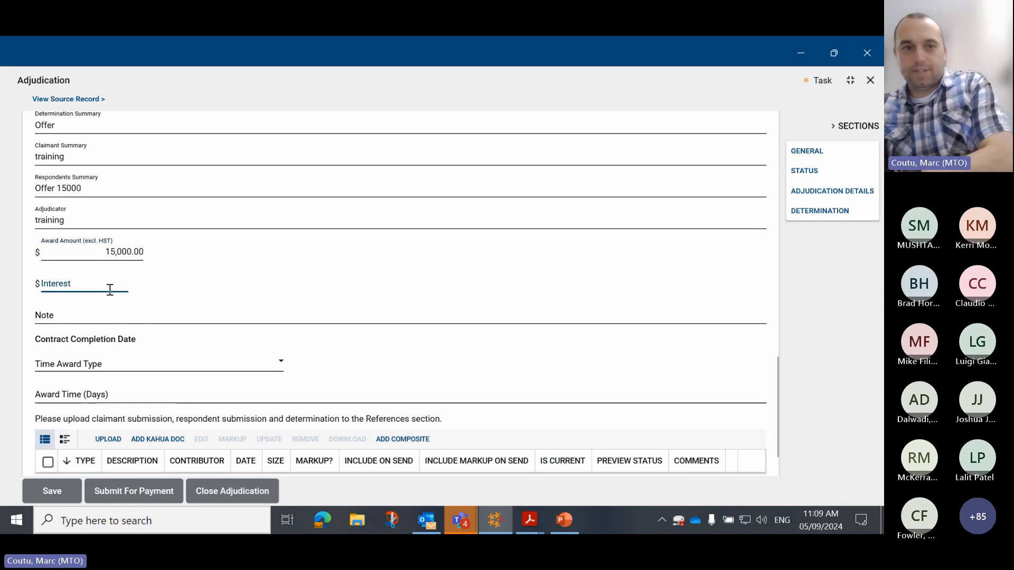
text(0)
click(267, 261)
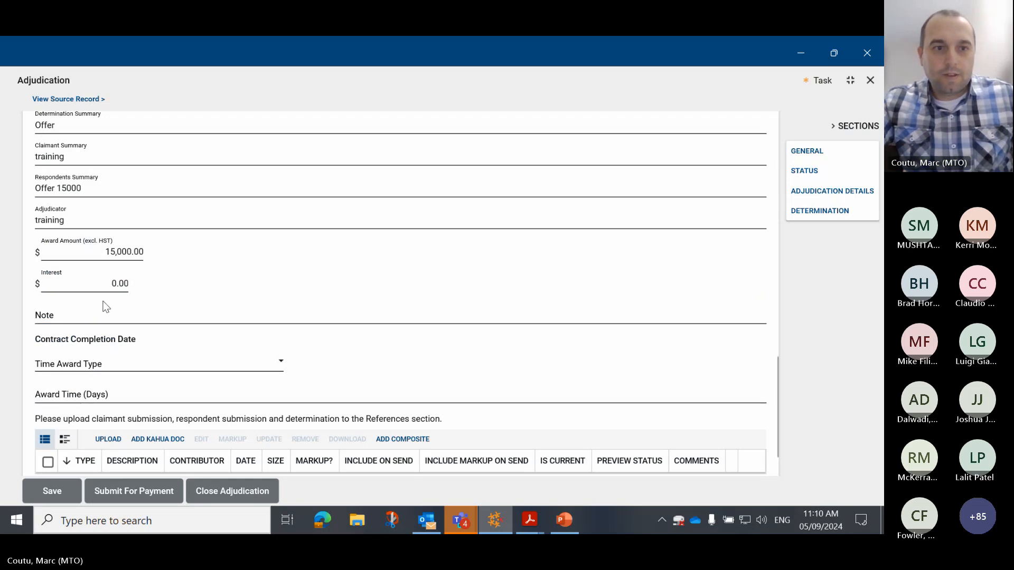
- Set the time award type to Non-Compensable and the award time to 0 days, leaving the note empty
click(77, 318)
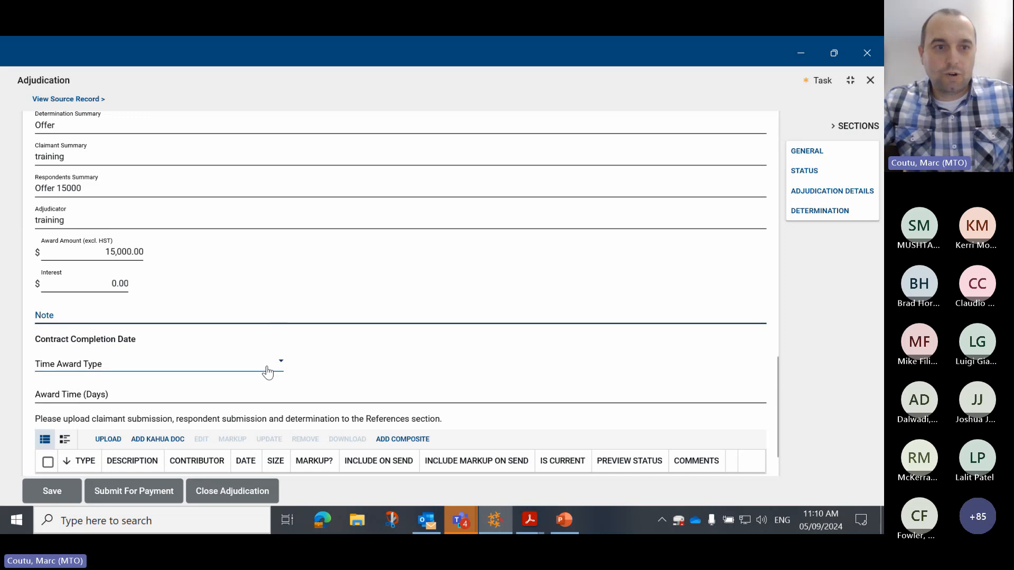
scroll(317, 340, down, 1)
click(283, 334)
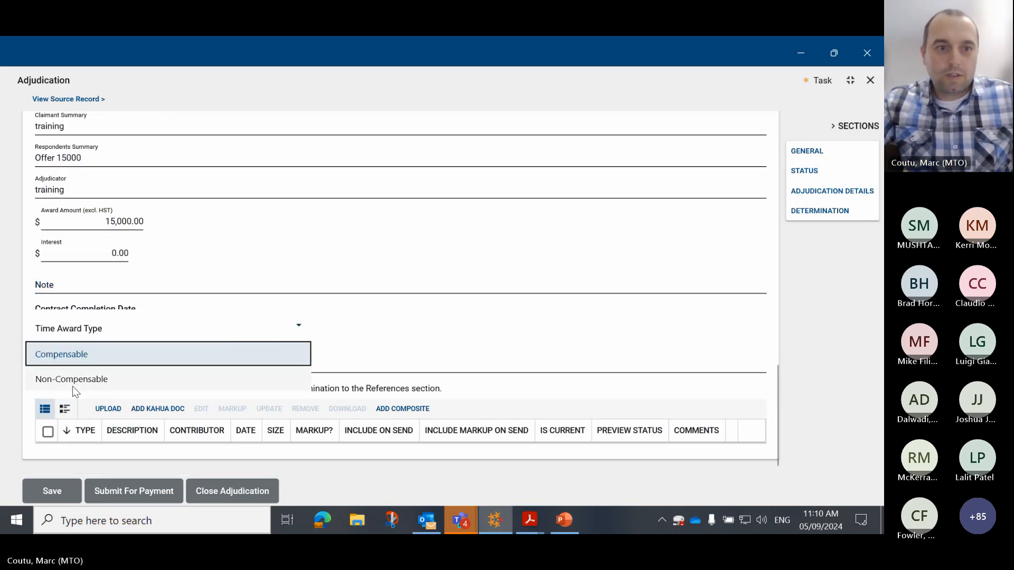
click(75, 379)
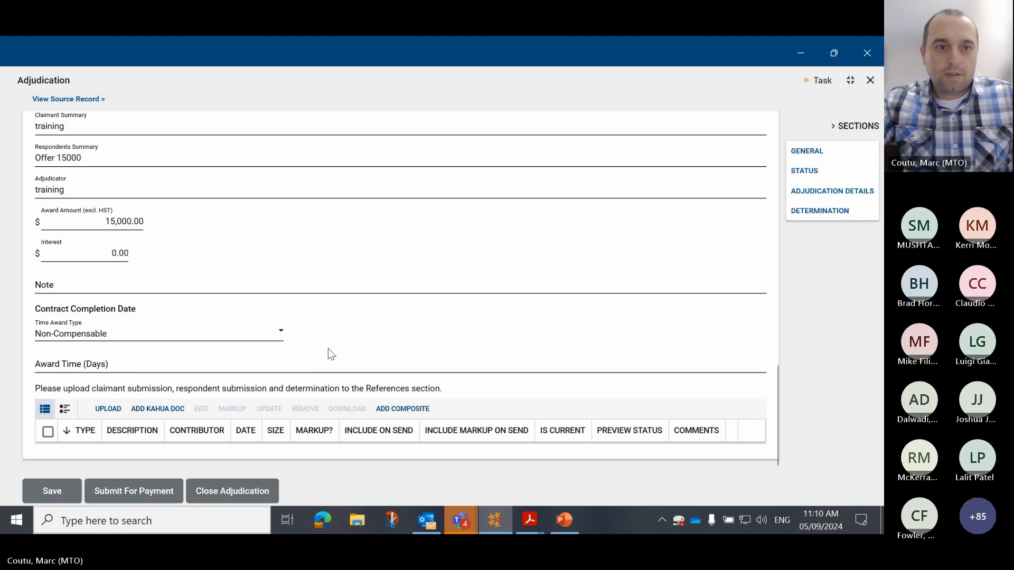
click(337, 365)
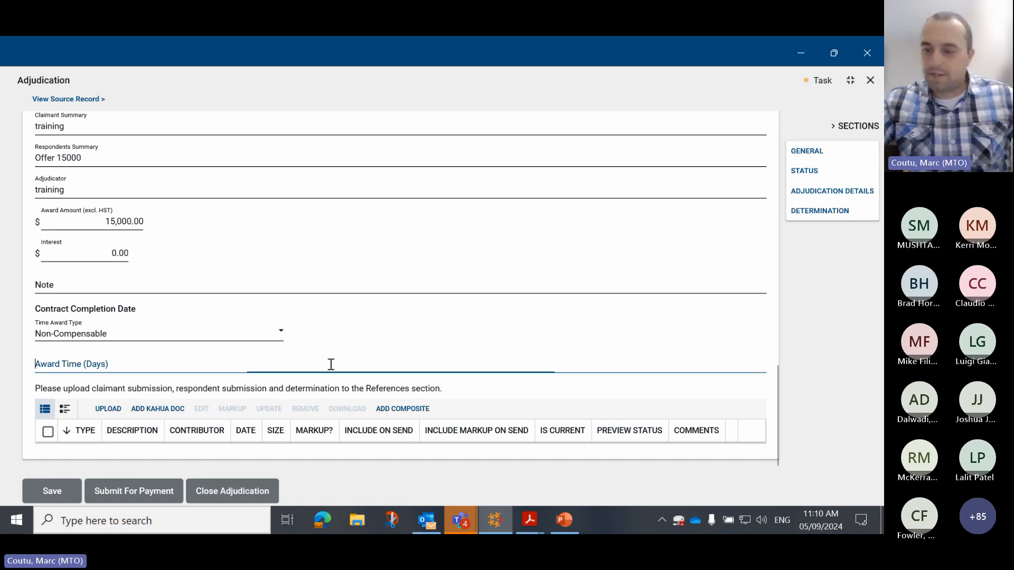
text(0)
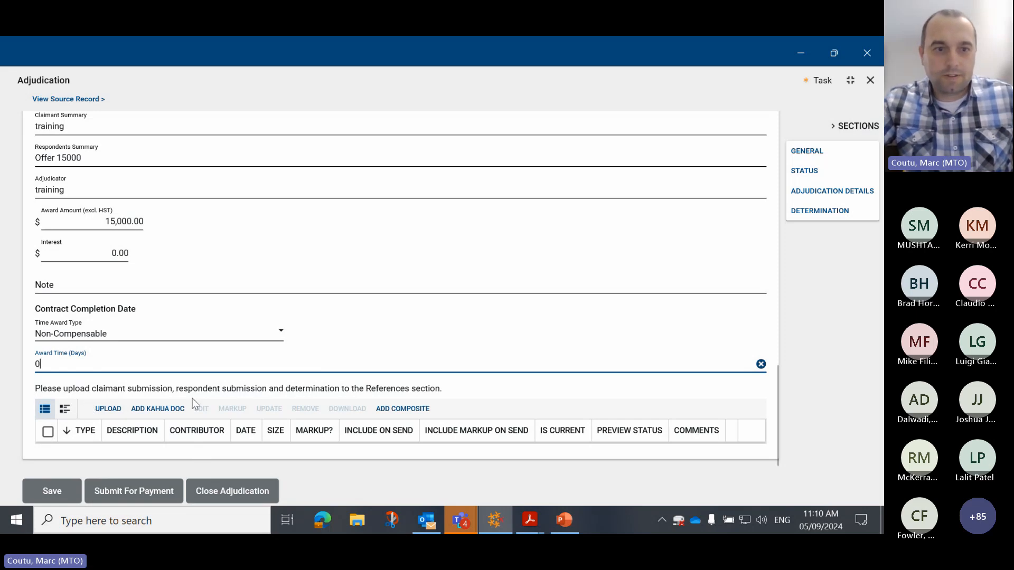
- Upload the PDF file TEST DOCUMENT to the determination's references without a comment
click(107, 408)
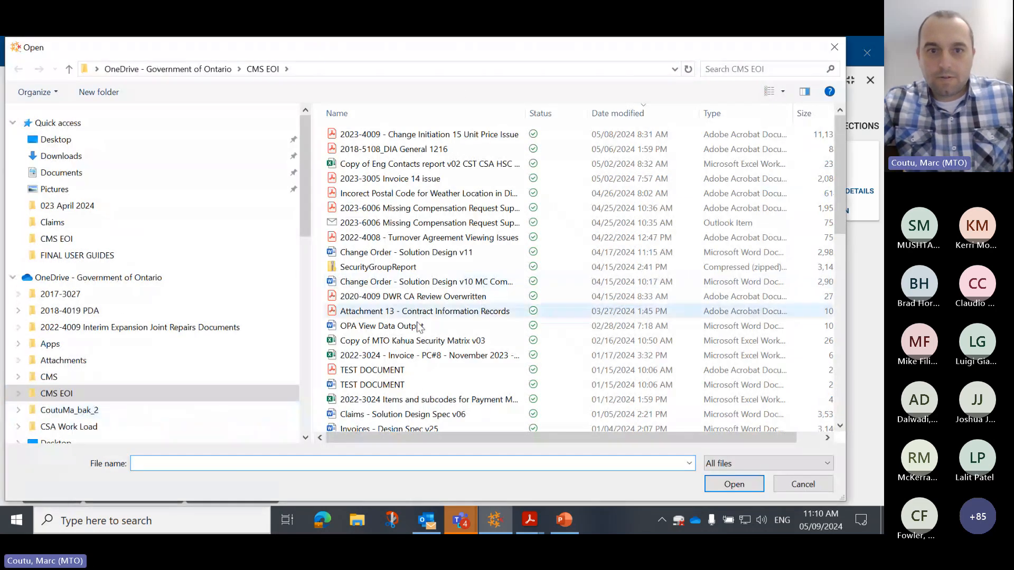
click(372, 371)
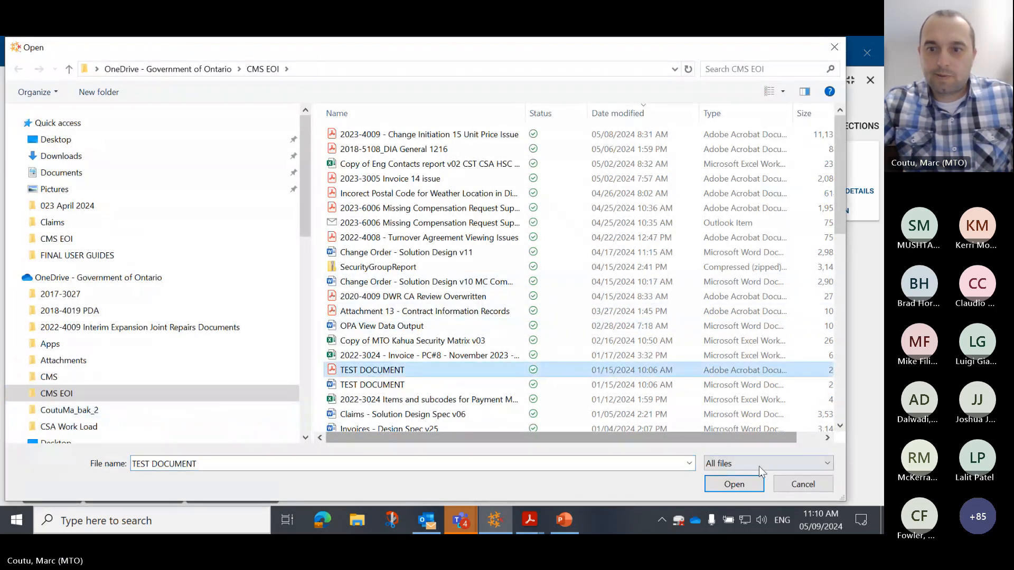
click(753, 487)
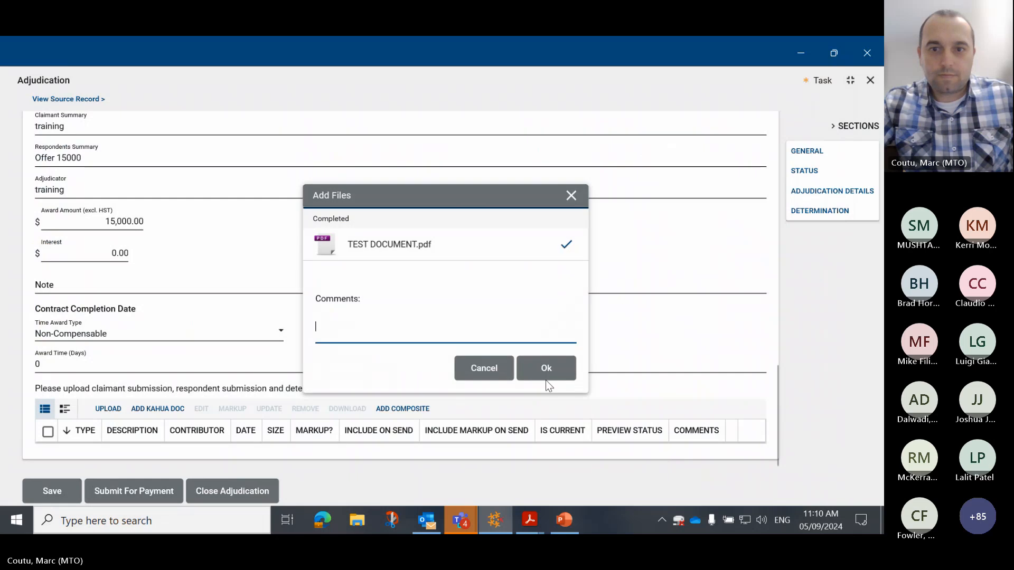
click(547, 369)
scroll(369, 275, down, 1)
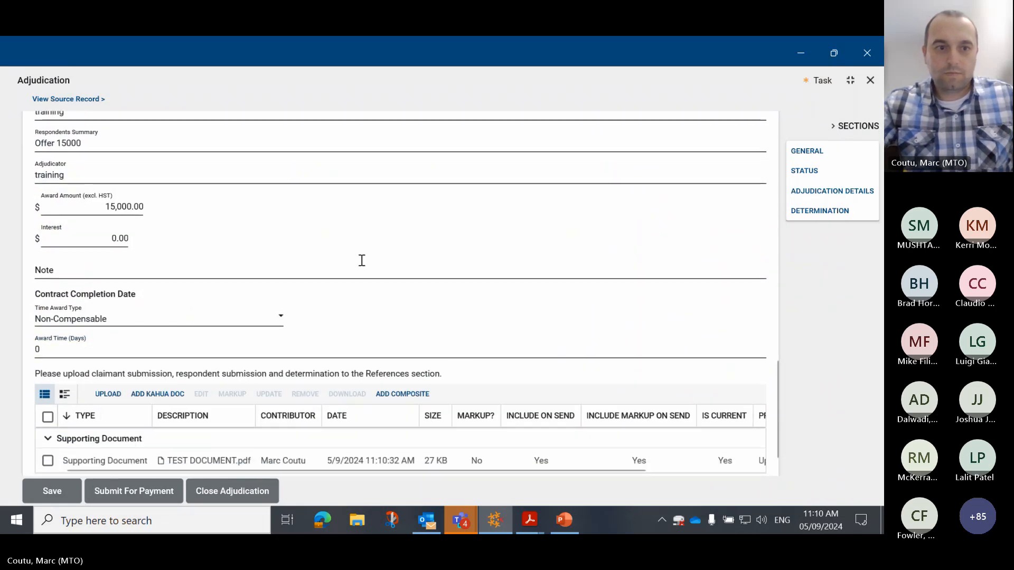
scroll(362, 260, down, 2)
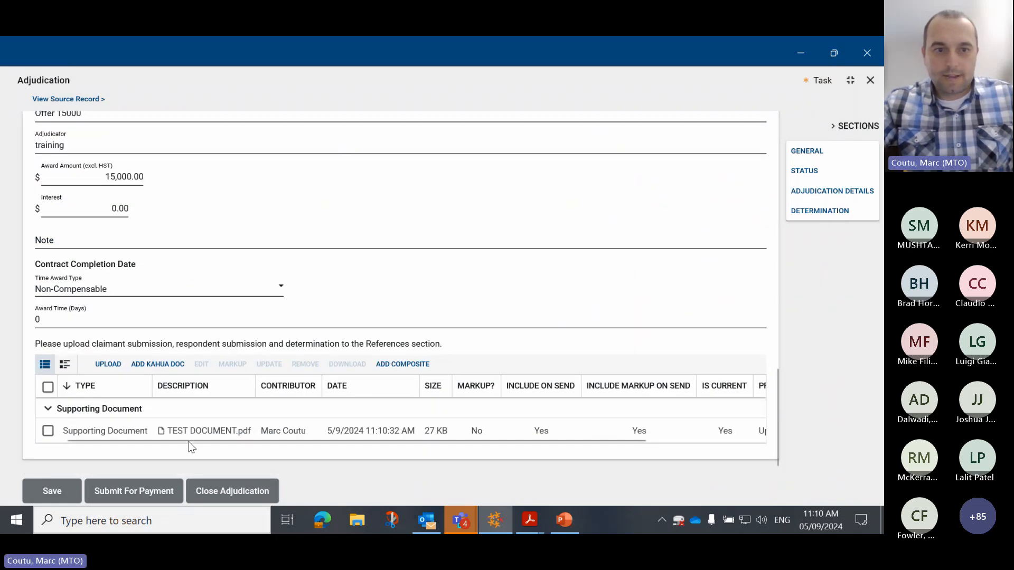
- Review the completed determination, including its payment due date, and submit the adjudication for payment
scroll(370, 373, up, 4)
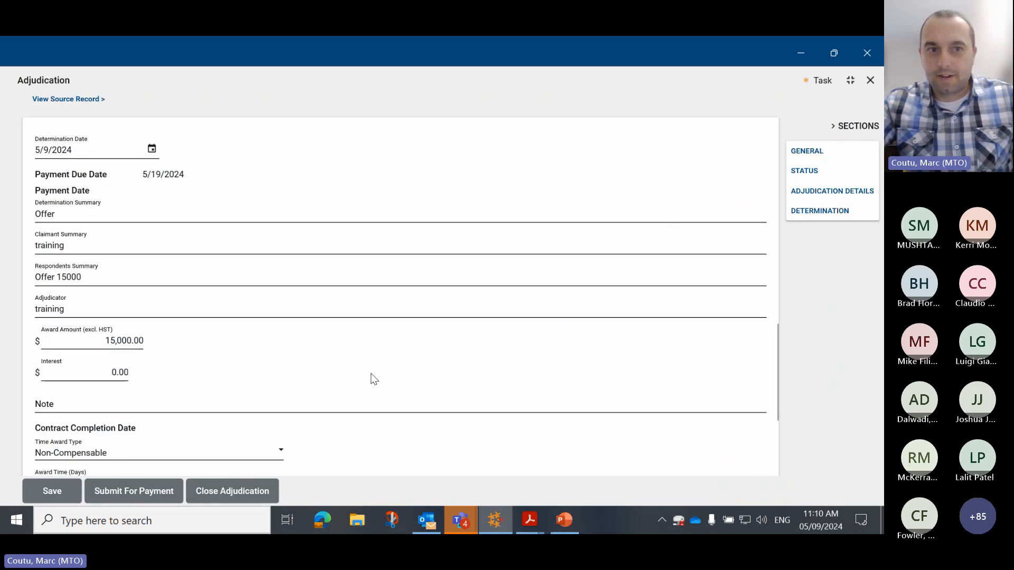
scroll(371, 379, up, 1)
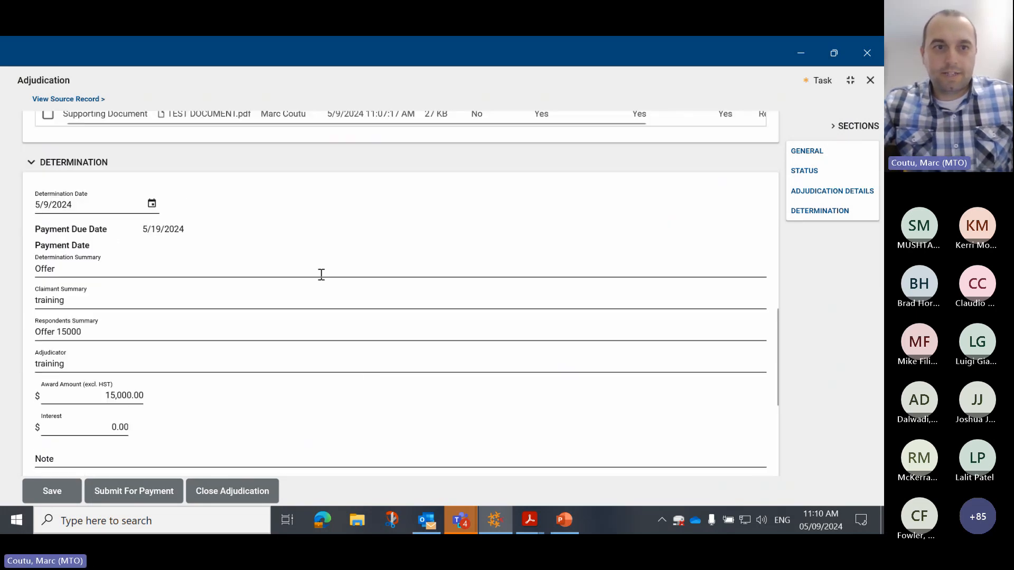
click(326, 259)
scroll(326, 260, down, 5)
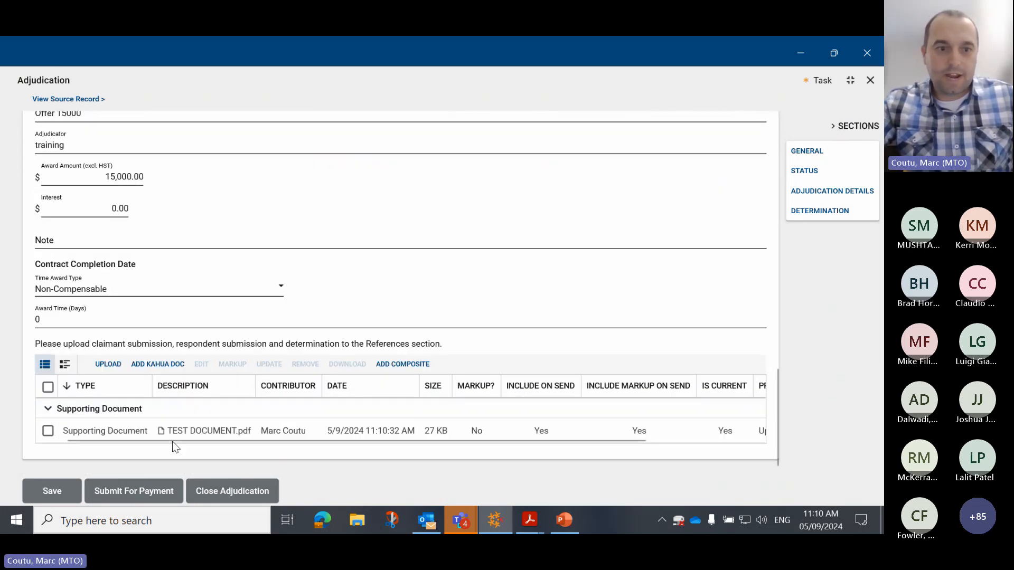
click(132, 491)
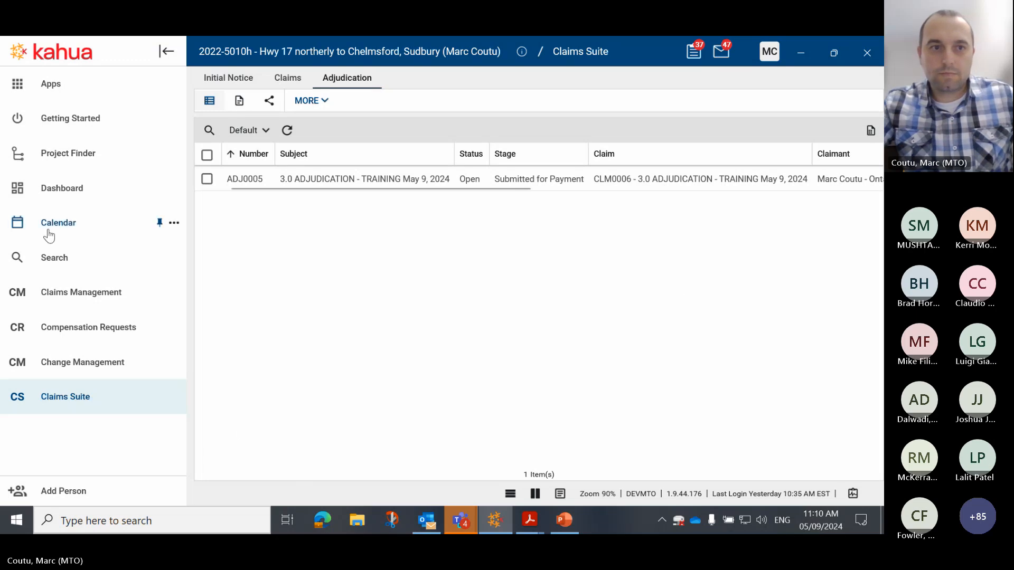
- Find and open the Tasks app, and open the new Process Adjudication Payment task from its notification
click(50, 93)
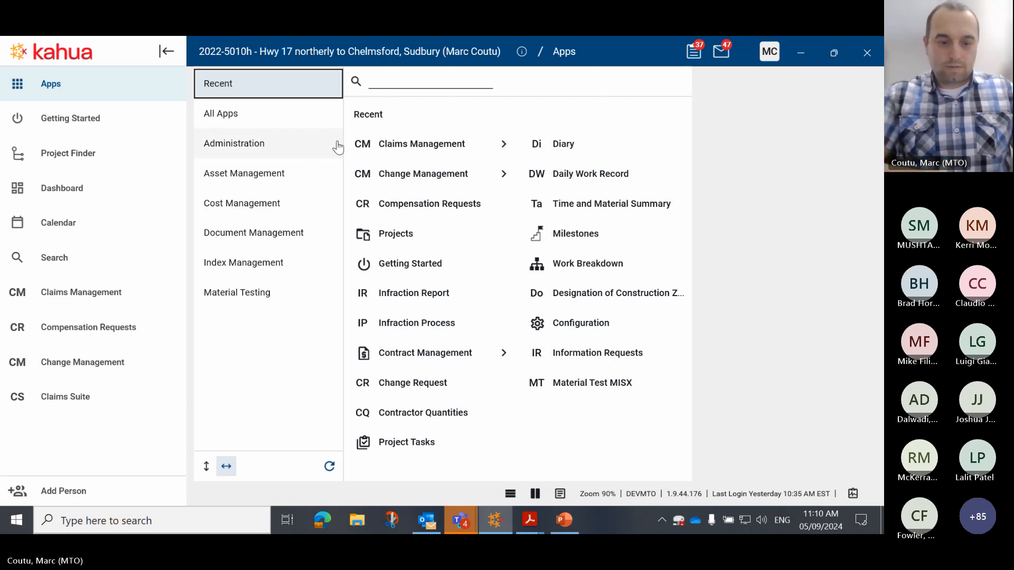
text(task)
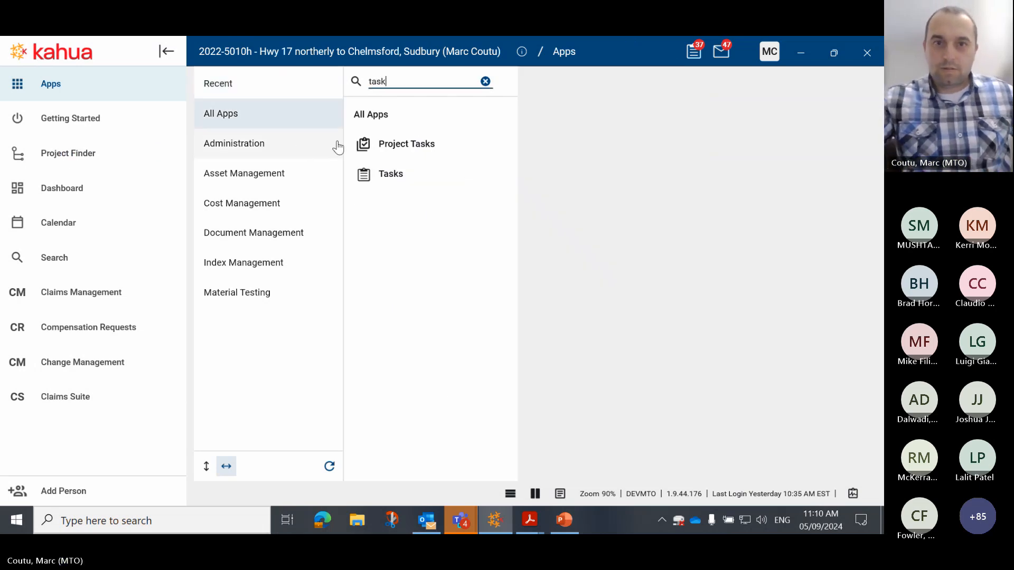
click(398, 174)
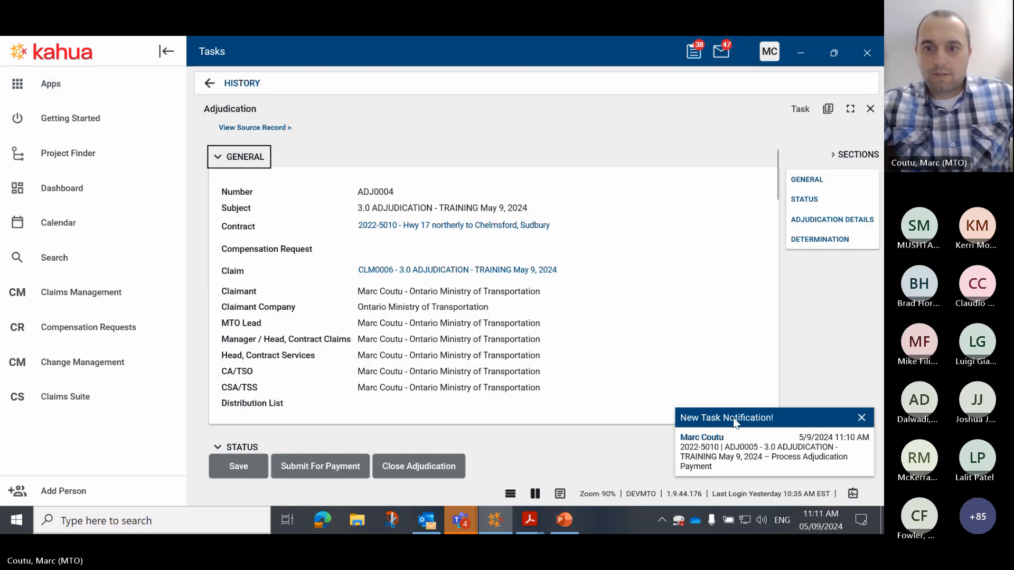
click(687, 462)
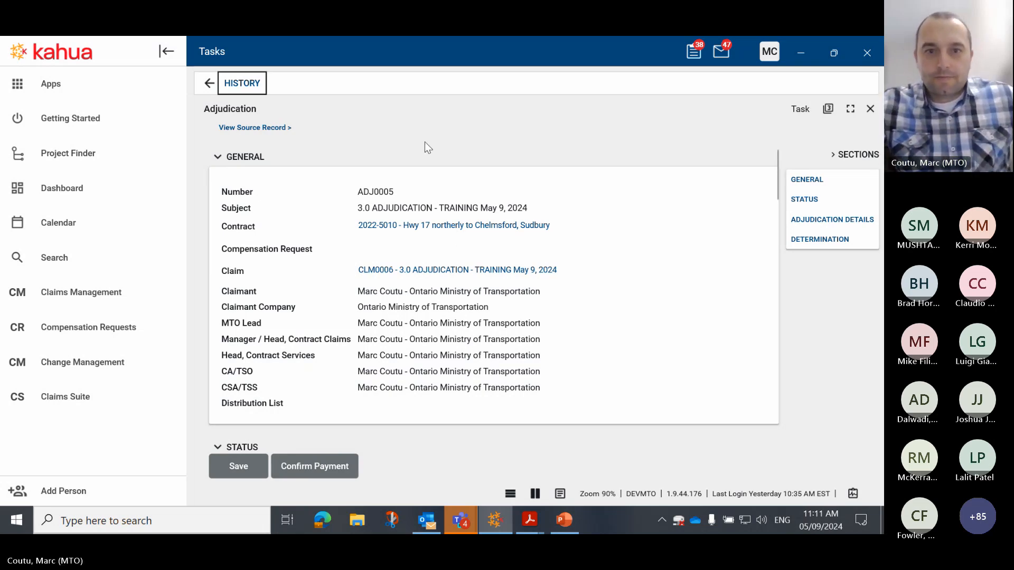
- Review the adjudication's status, details, determination and supporting document in the task, and confirm the payment
scroll(478, 238, down, 5)
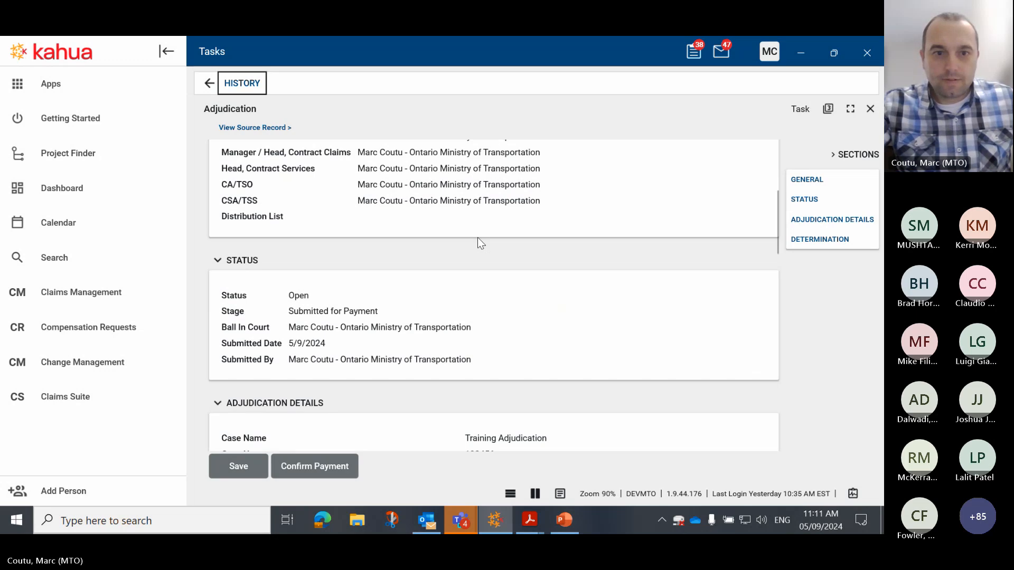
scroll(477, 238, down, 3)
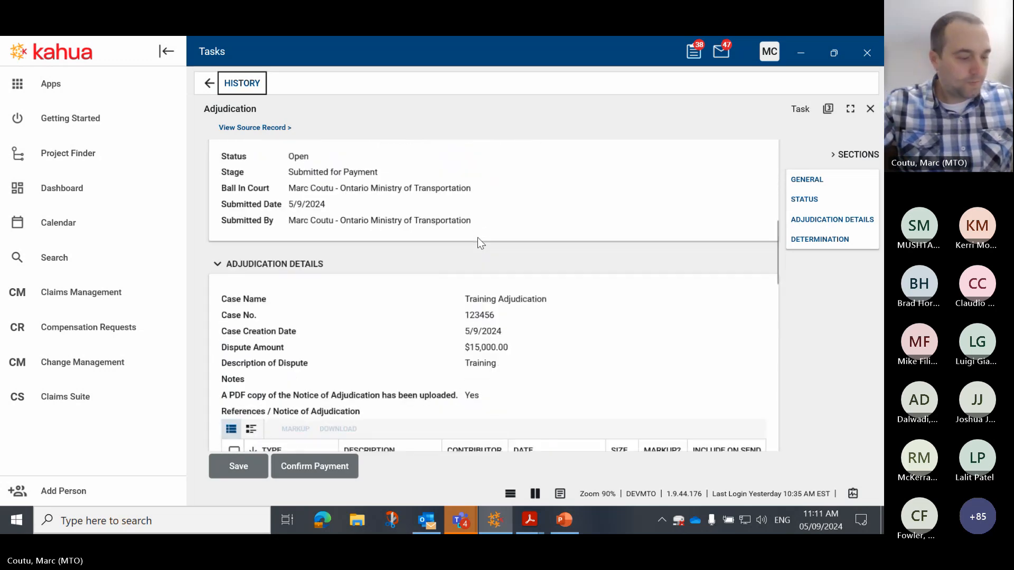
scroll(477, 237, down, 4)
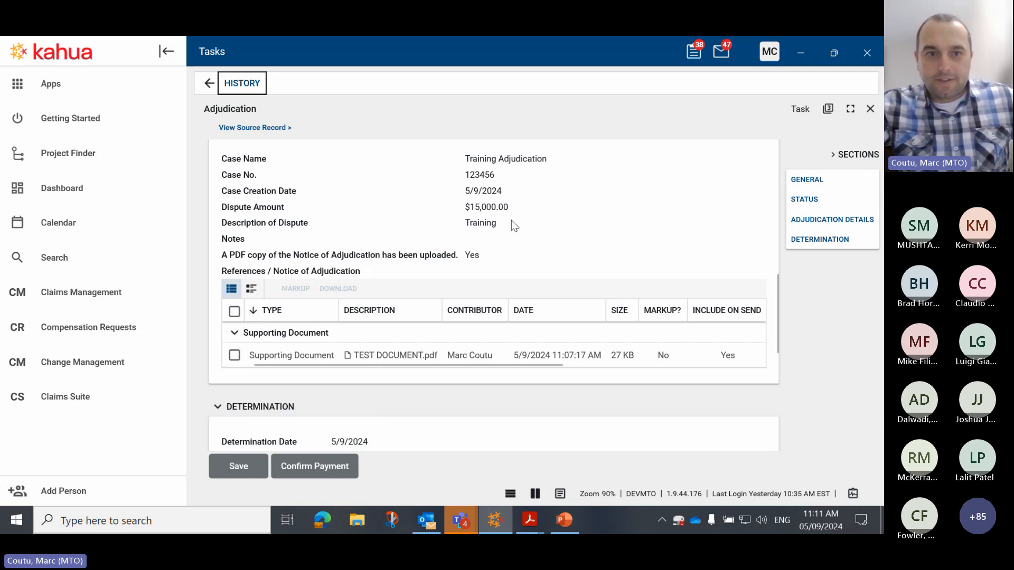
scroll(513, 225, down, 6)
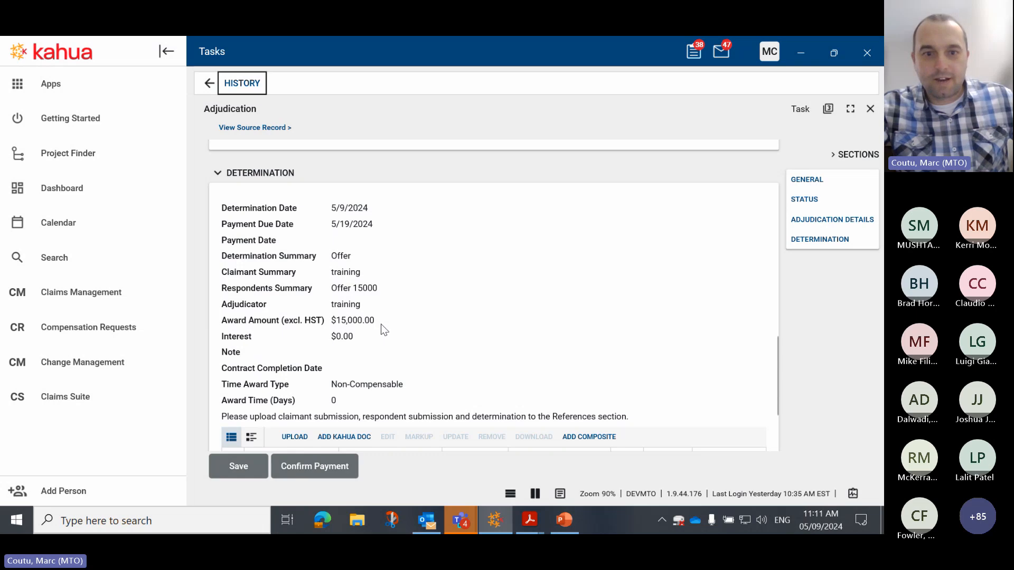
scroll(389, 328, down, 3)
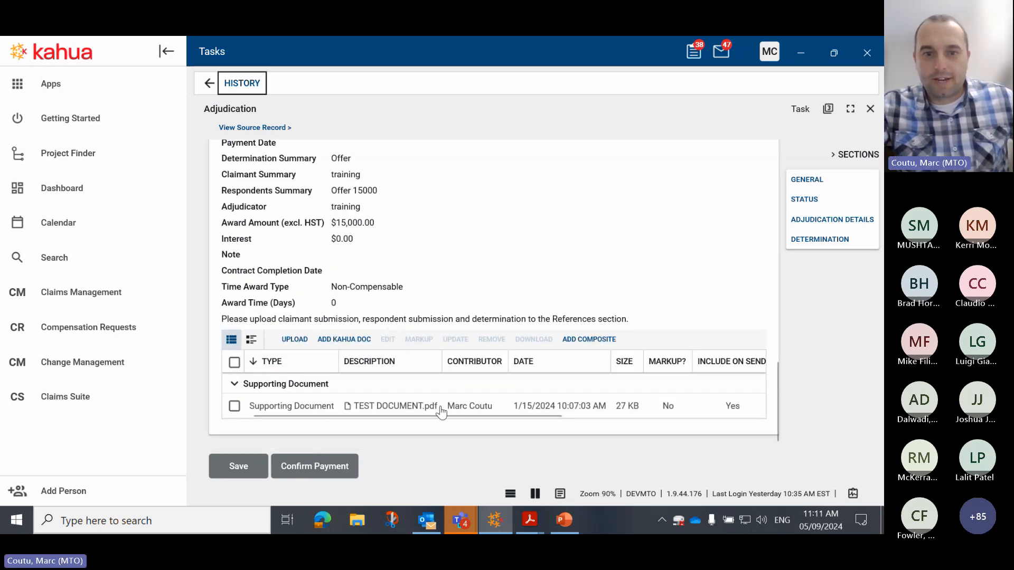
click(303, 467)
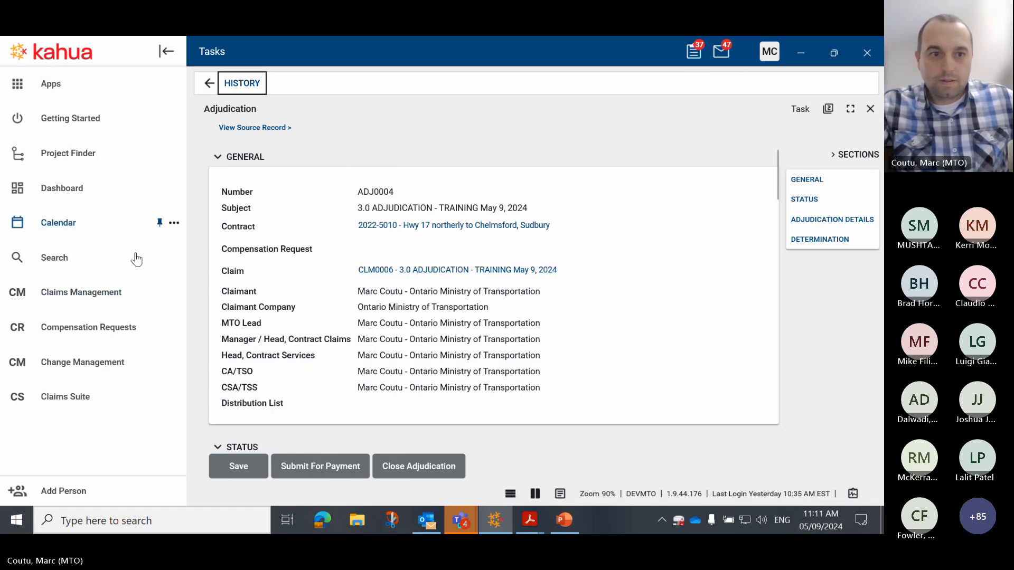
- Return to the Claims Suite's adjudication list and open the 3.0 ADJUDICATION - TRAINING May 9, 2024 record
click(81, 305)
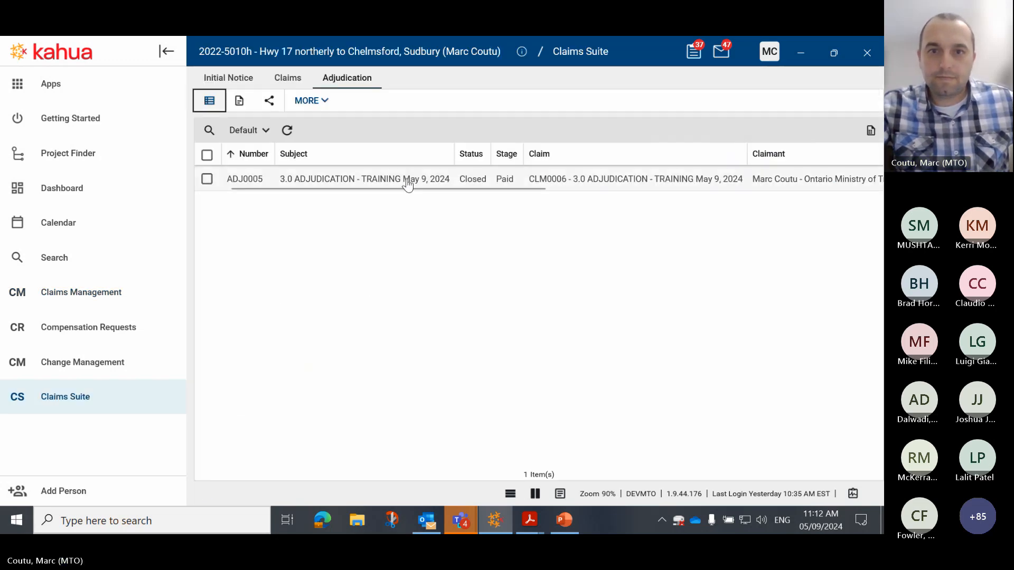
click(407, 184)
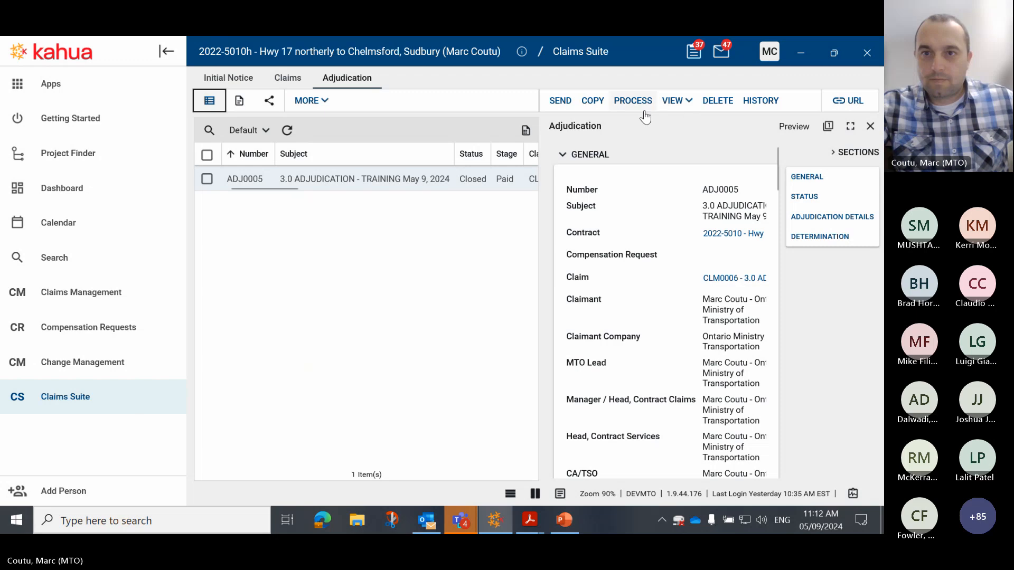
- Show the adjudication record in the full-width detail view and review its general information, status, adjudication details, determination and supporting documents
click(600, 105)
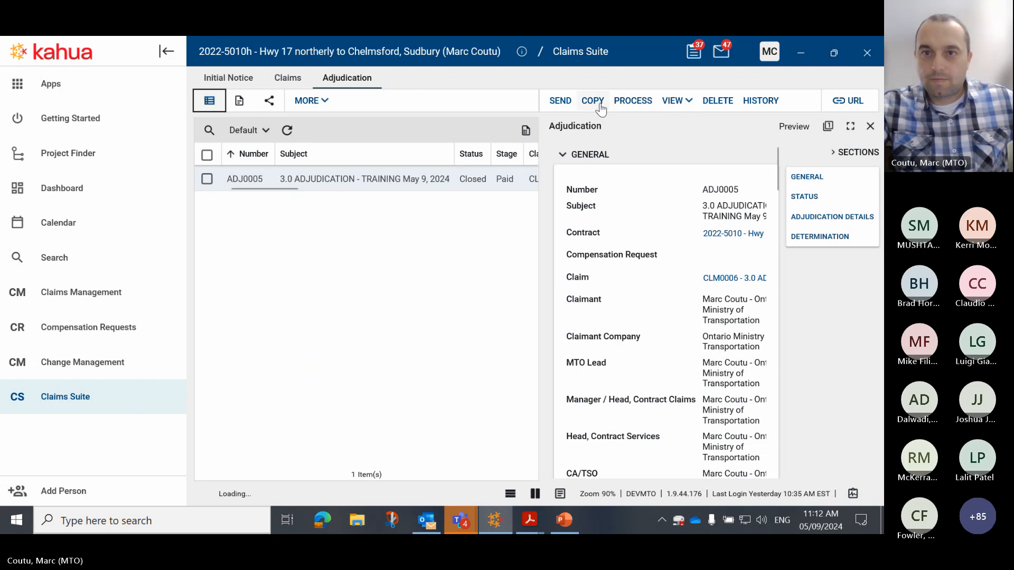
click(560, 494)
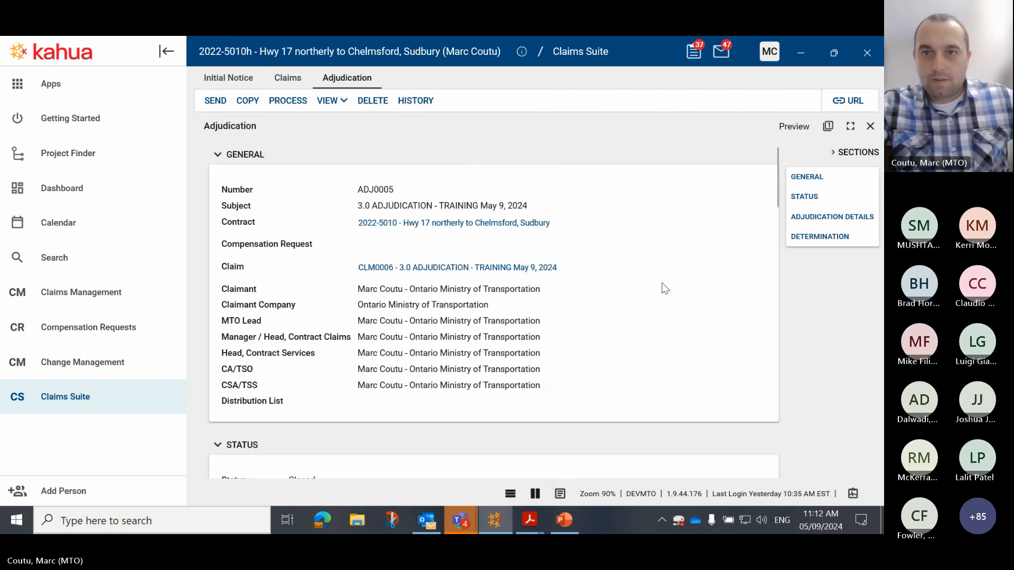
scroll(662, 284, down, 4)
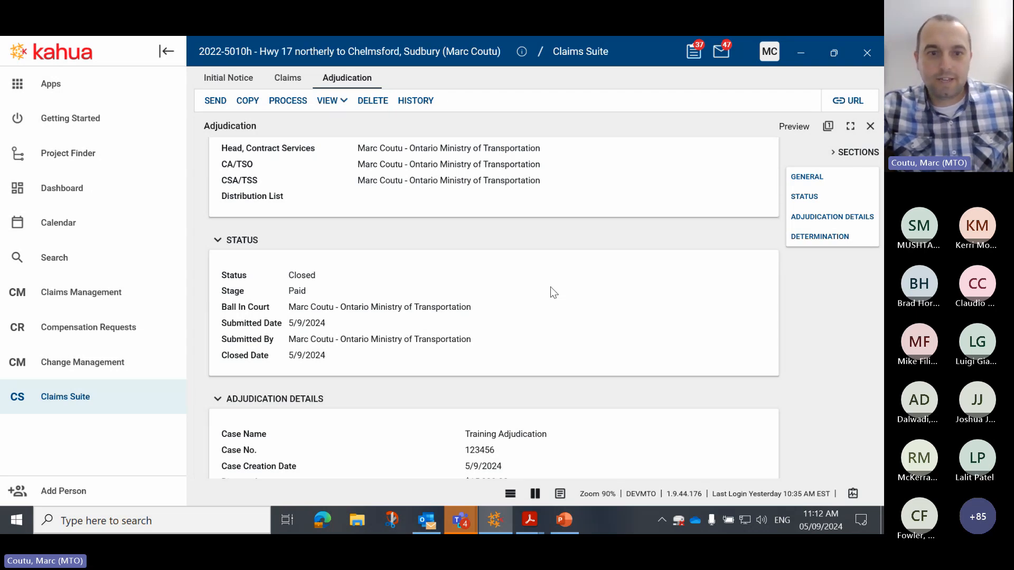
scroll(550, 293, down, 4)
scroll(552, 291, down, 2)
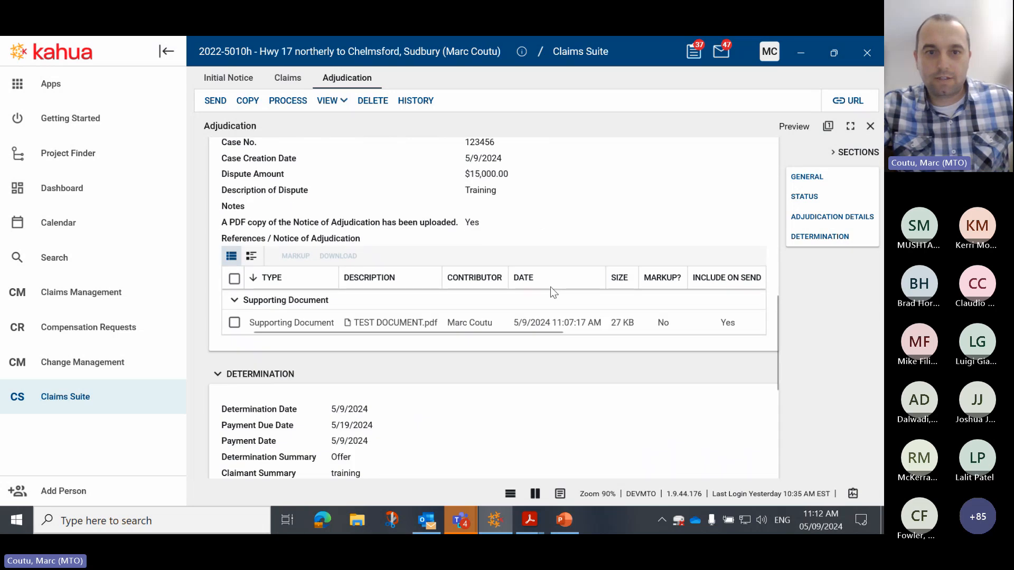
scroll(550, 288, down, 5)
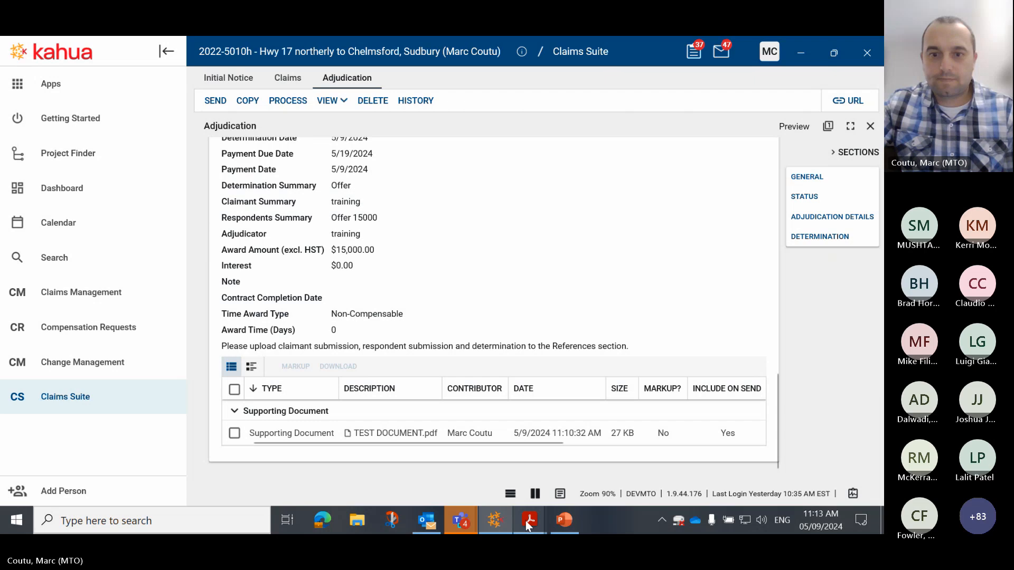
- Switch to the PowerPoint slide show of the Claims Suite training
click(565, 520)
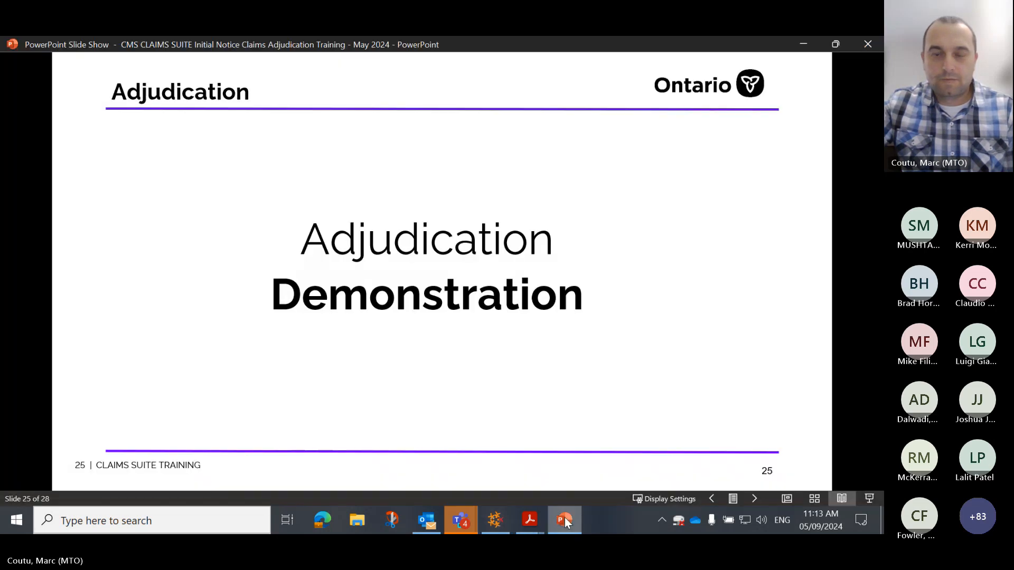